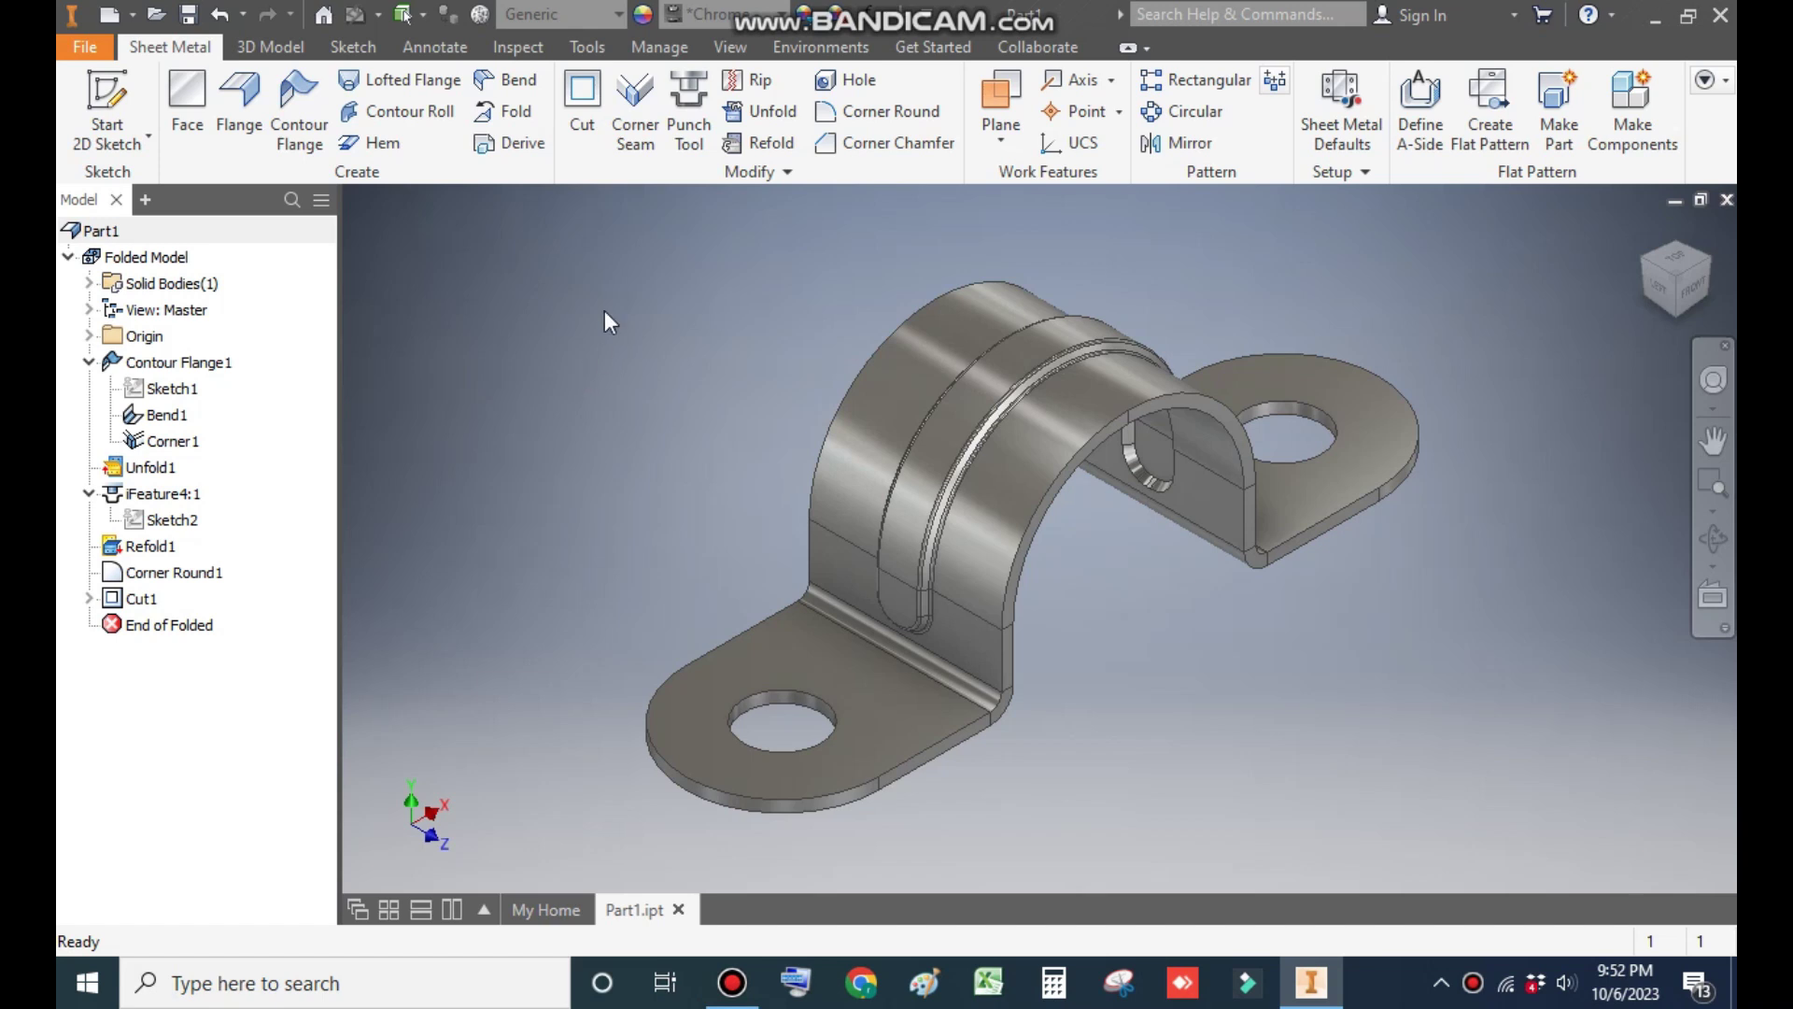
Create a new part from the Sheet Metal (mm).ipt template and sketch on its XY plane.
click(108, 20)
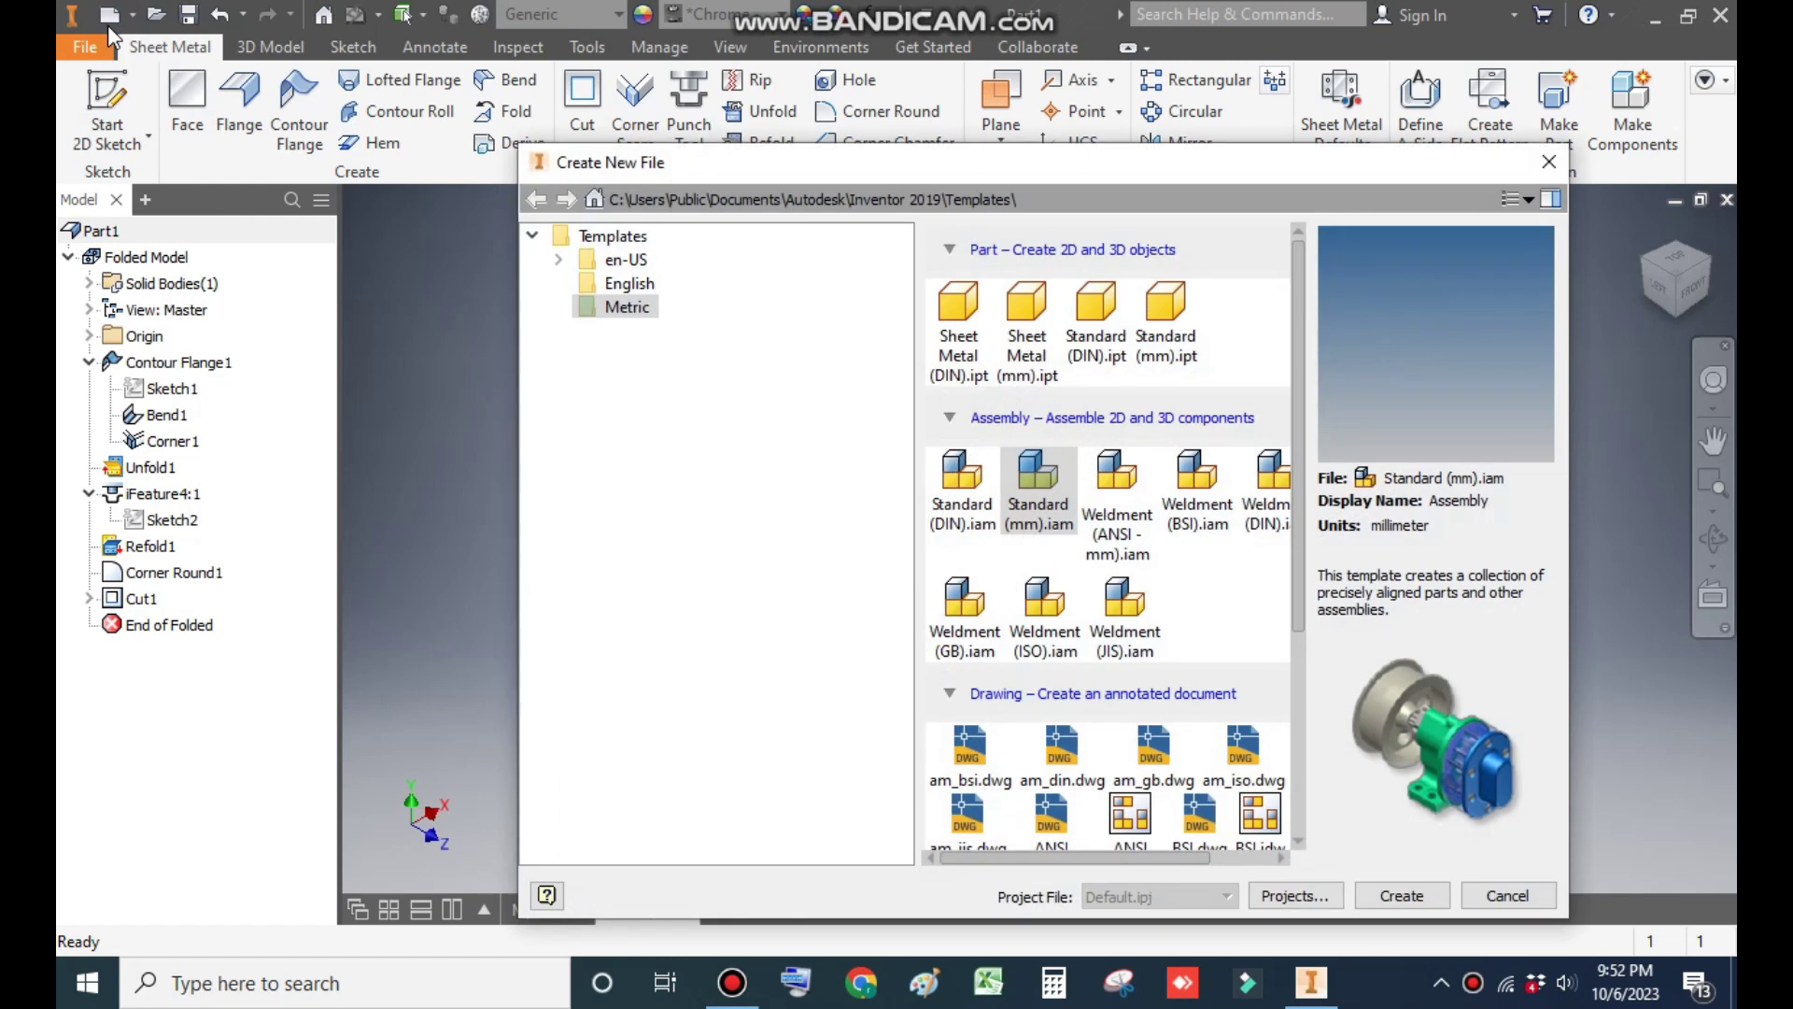
click(1041, 304)
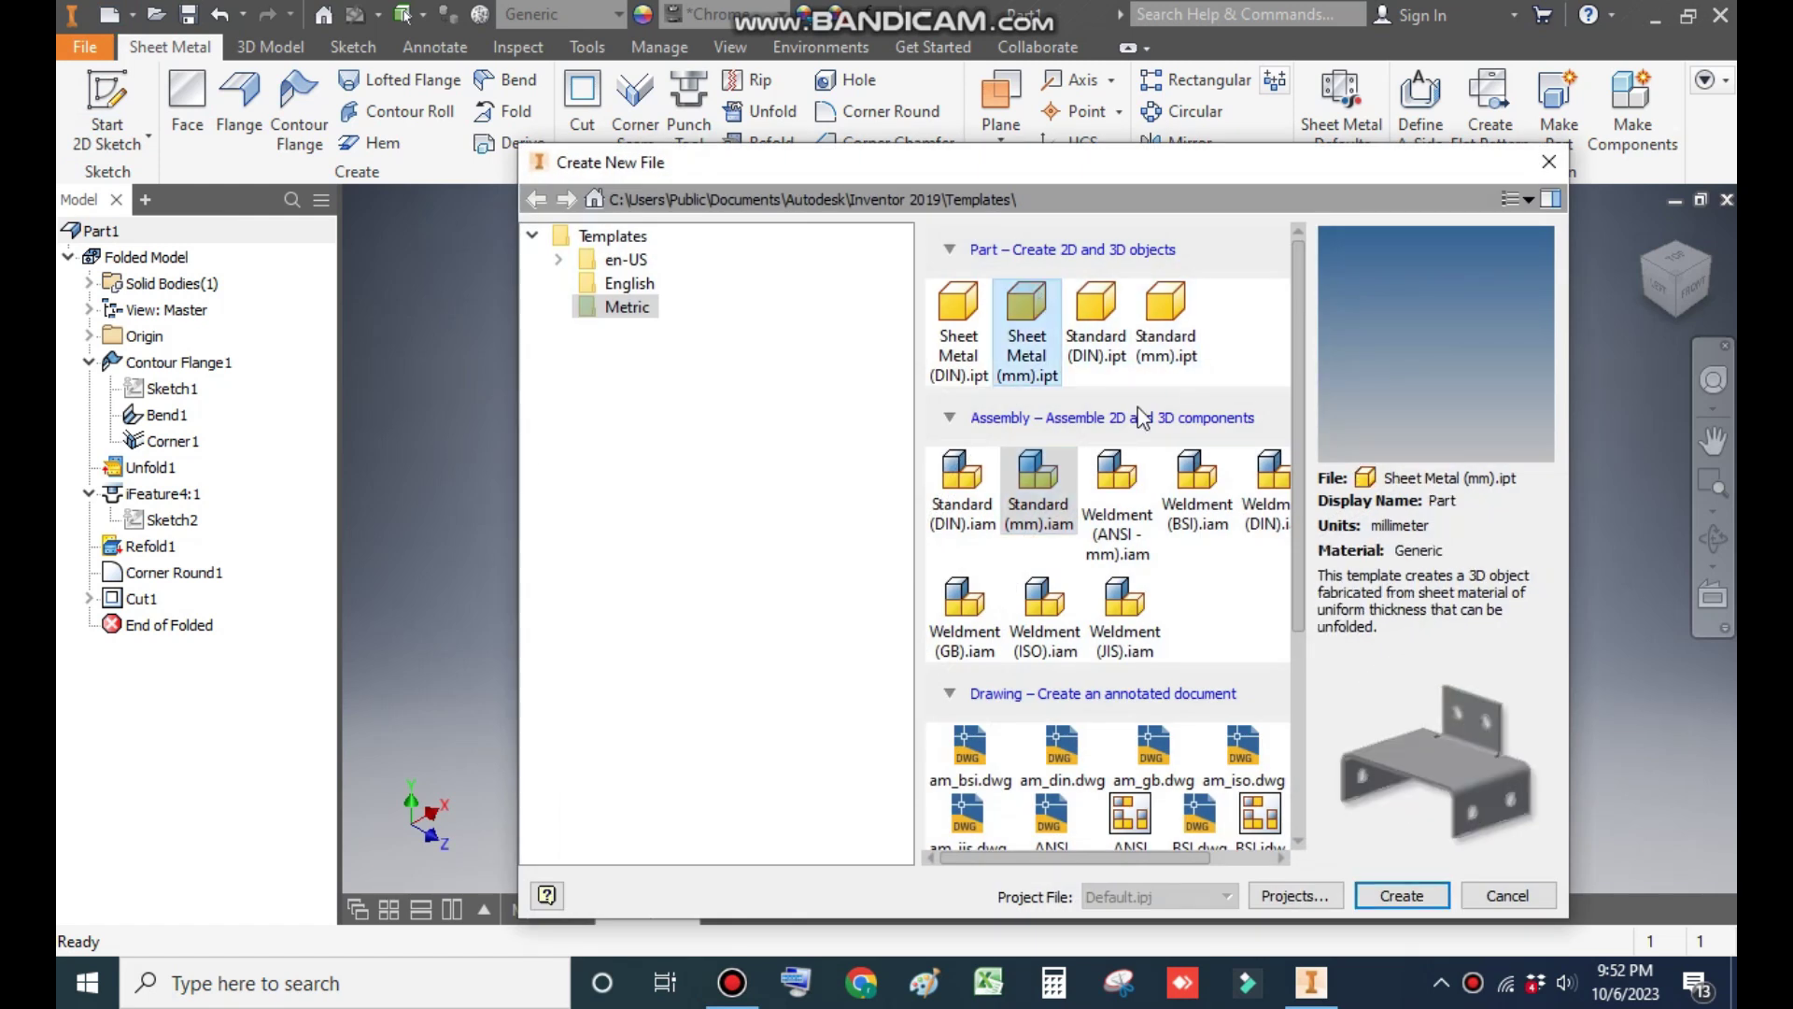
click(1410, 894)
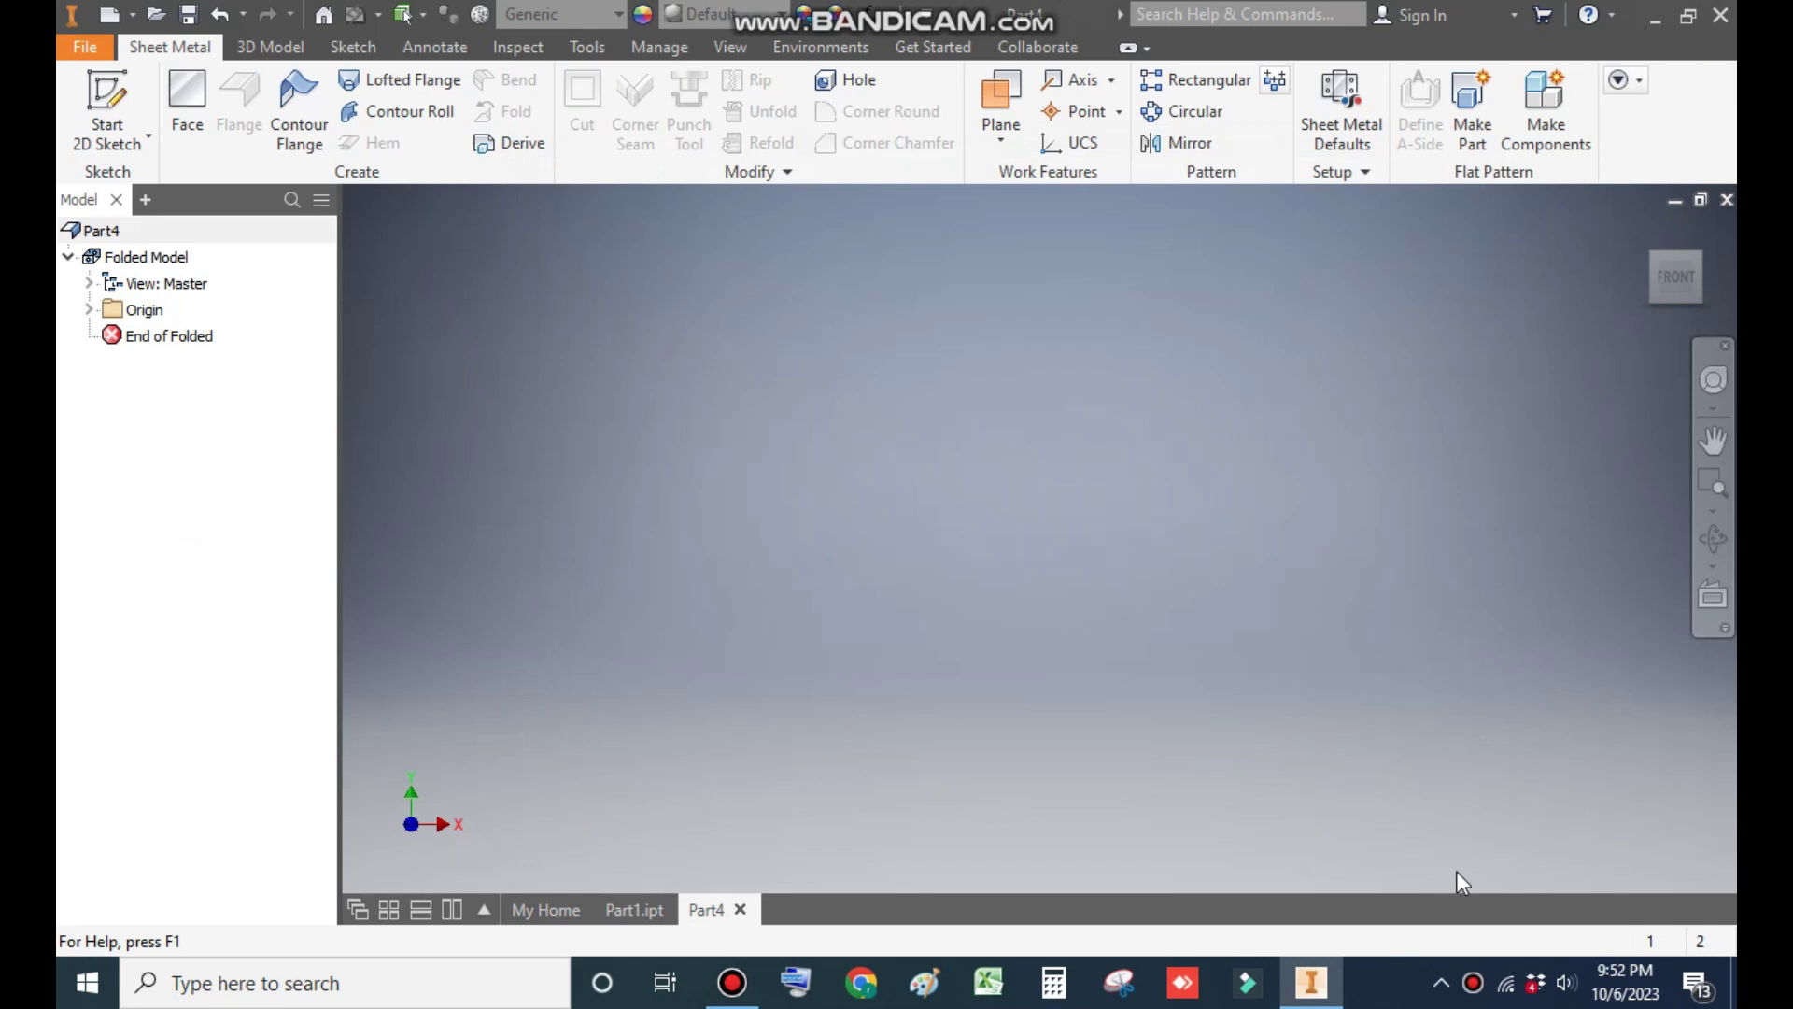
click(109, 96)
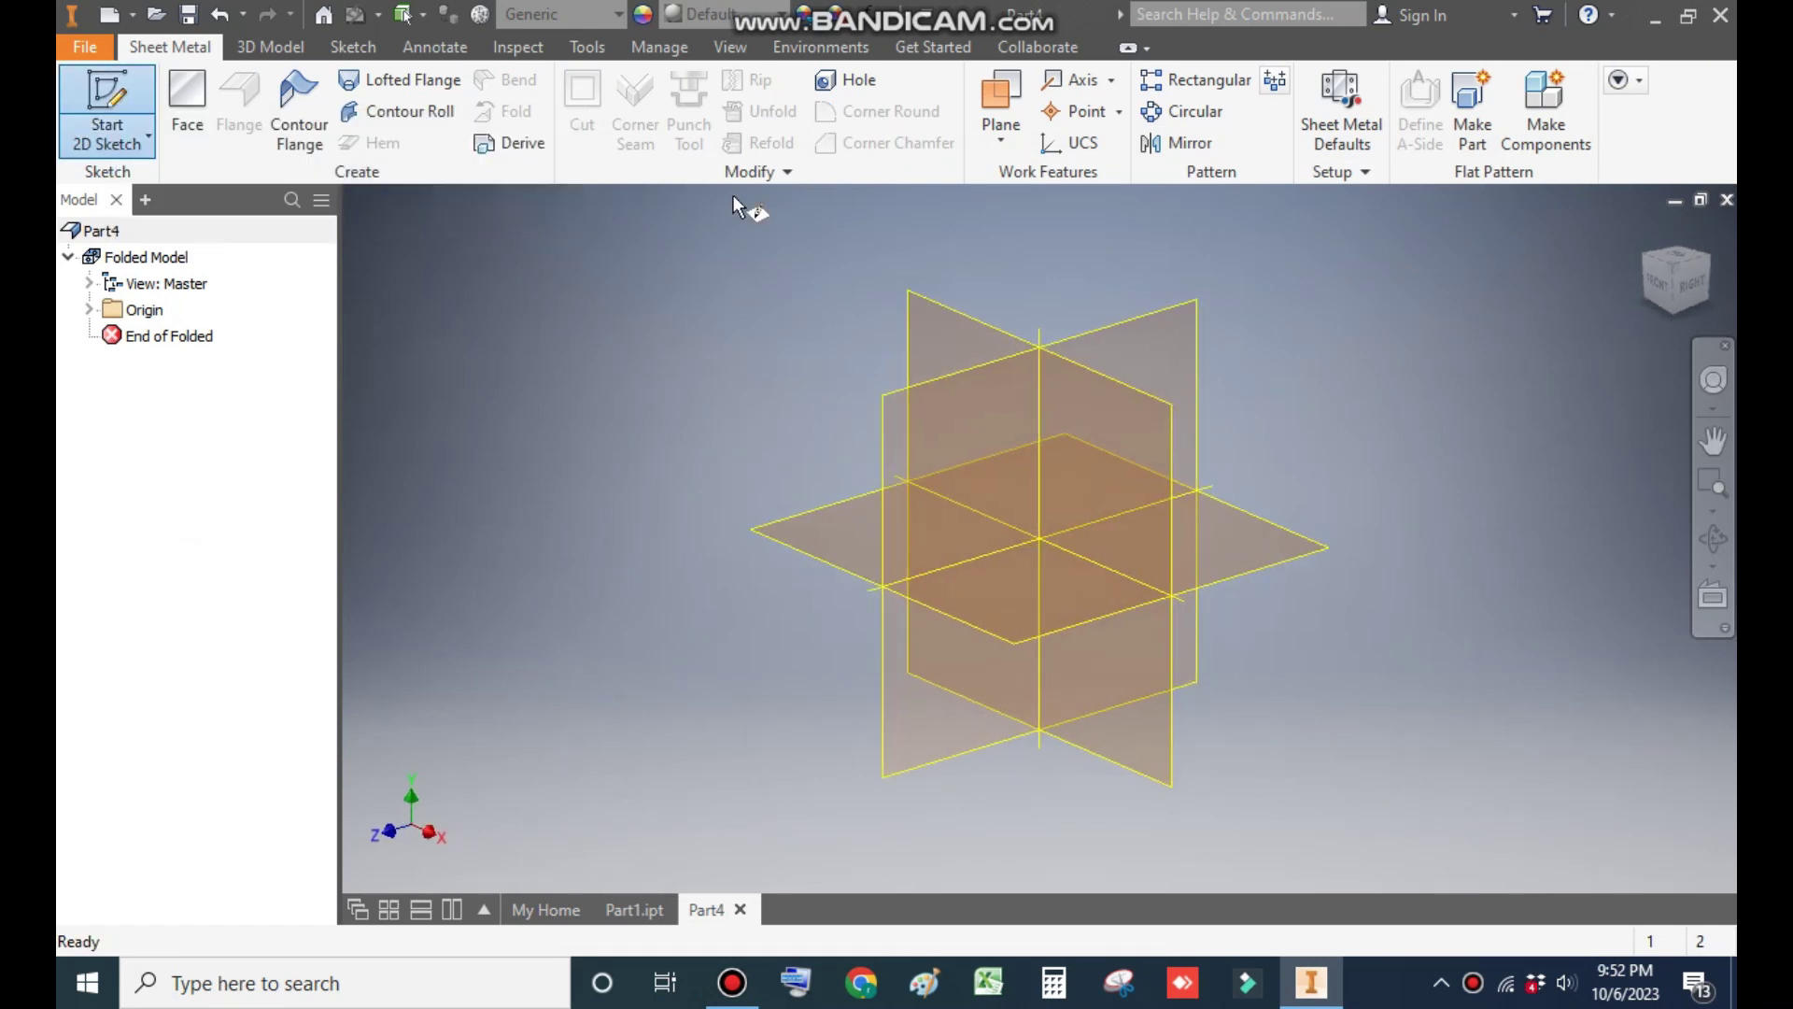
click(992, 342)
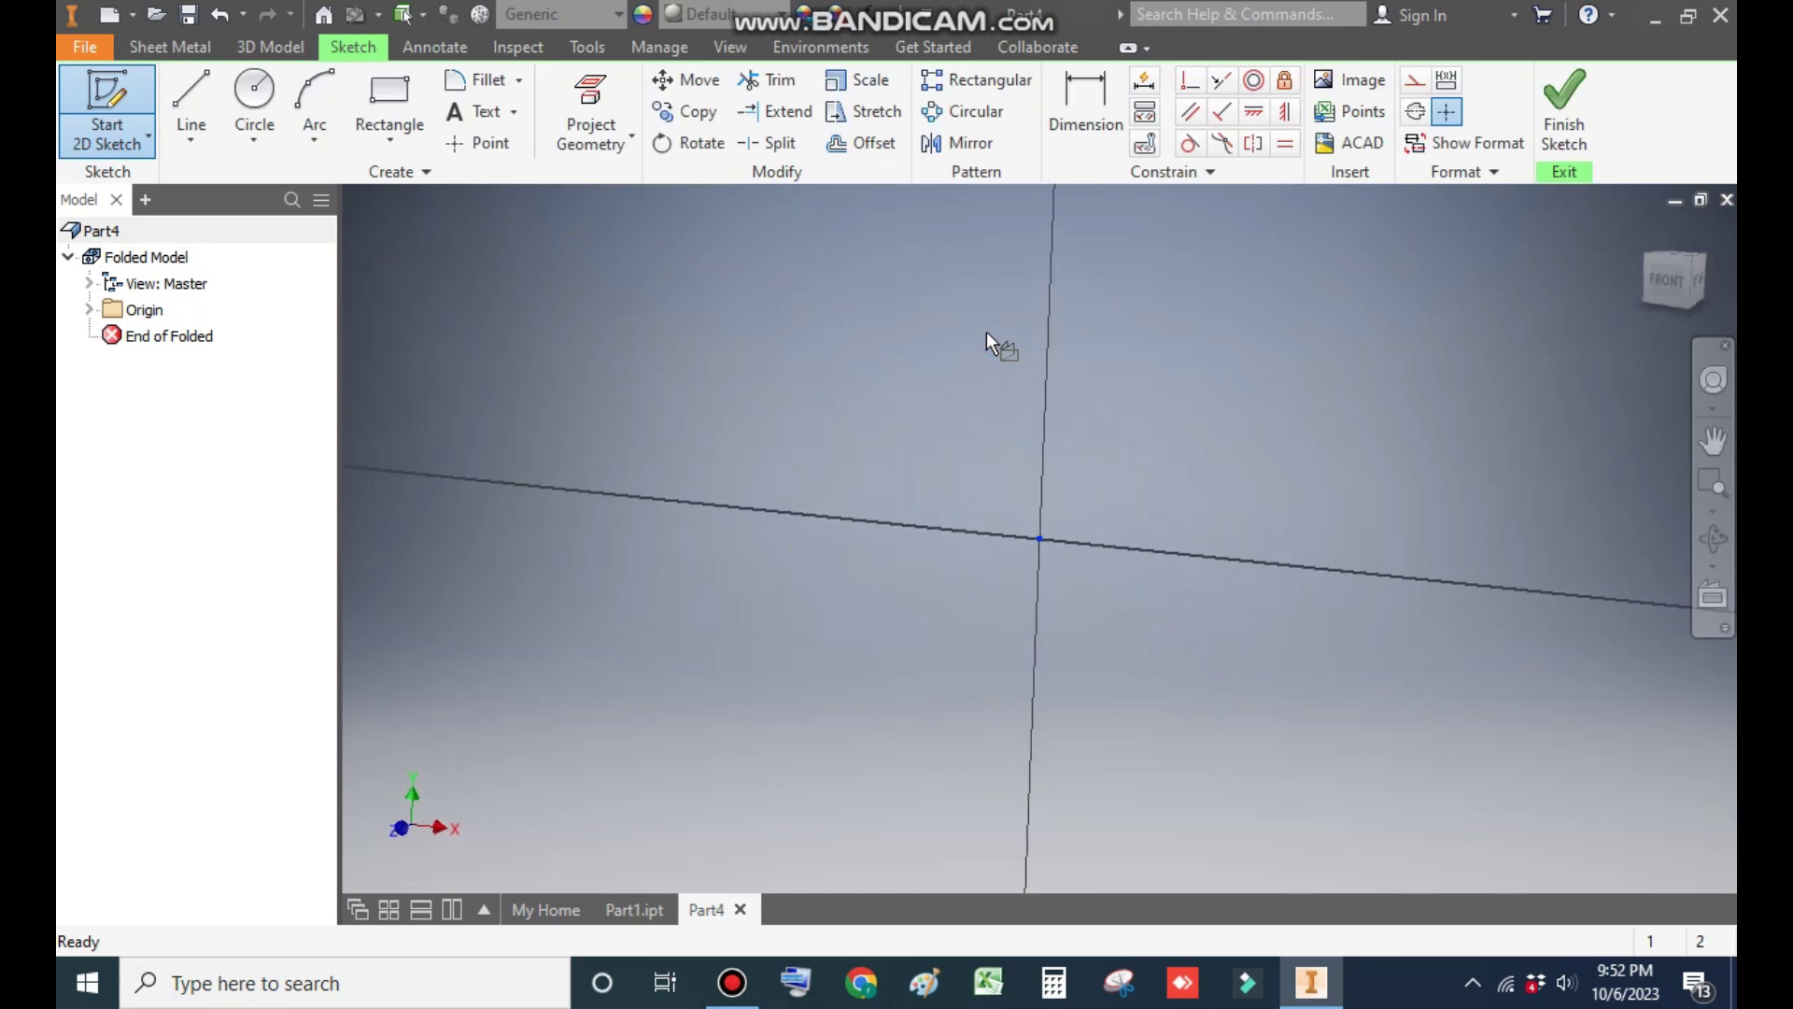
Draw a 30 mm horizontal base line and move it left.
click(191, 98)
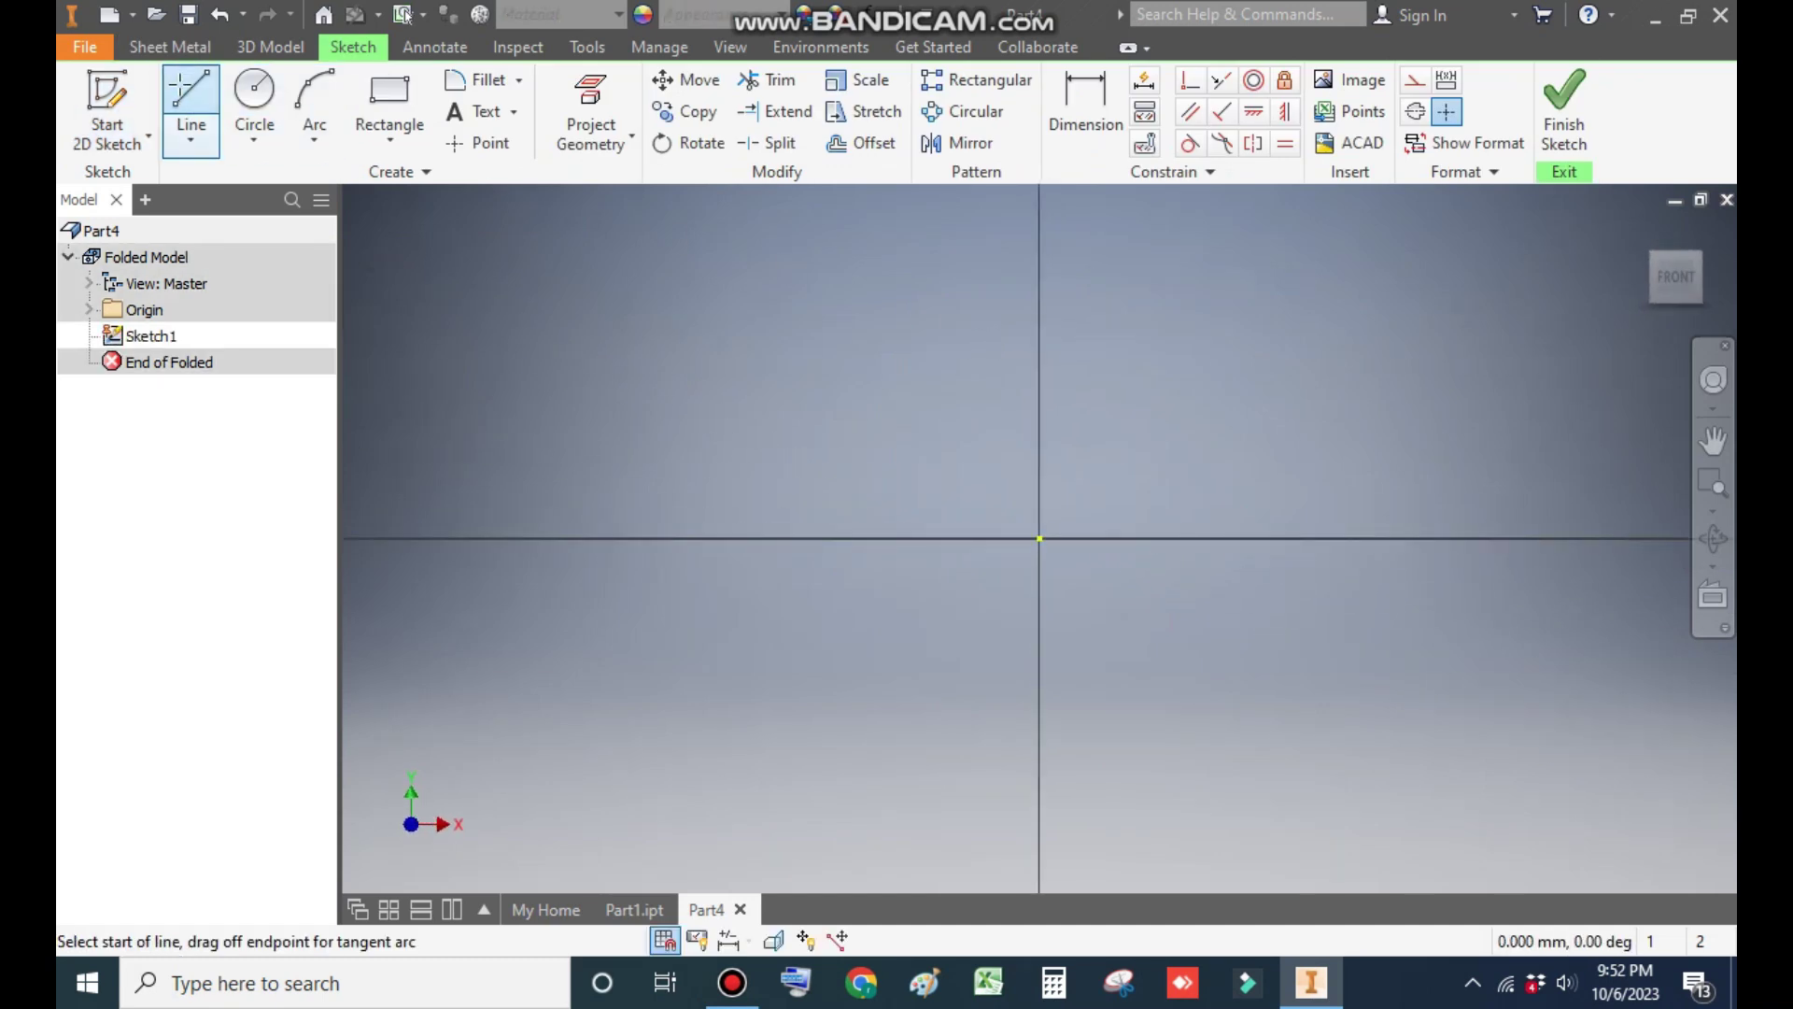
click(527, 538)
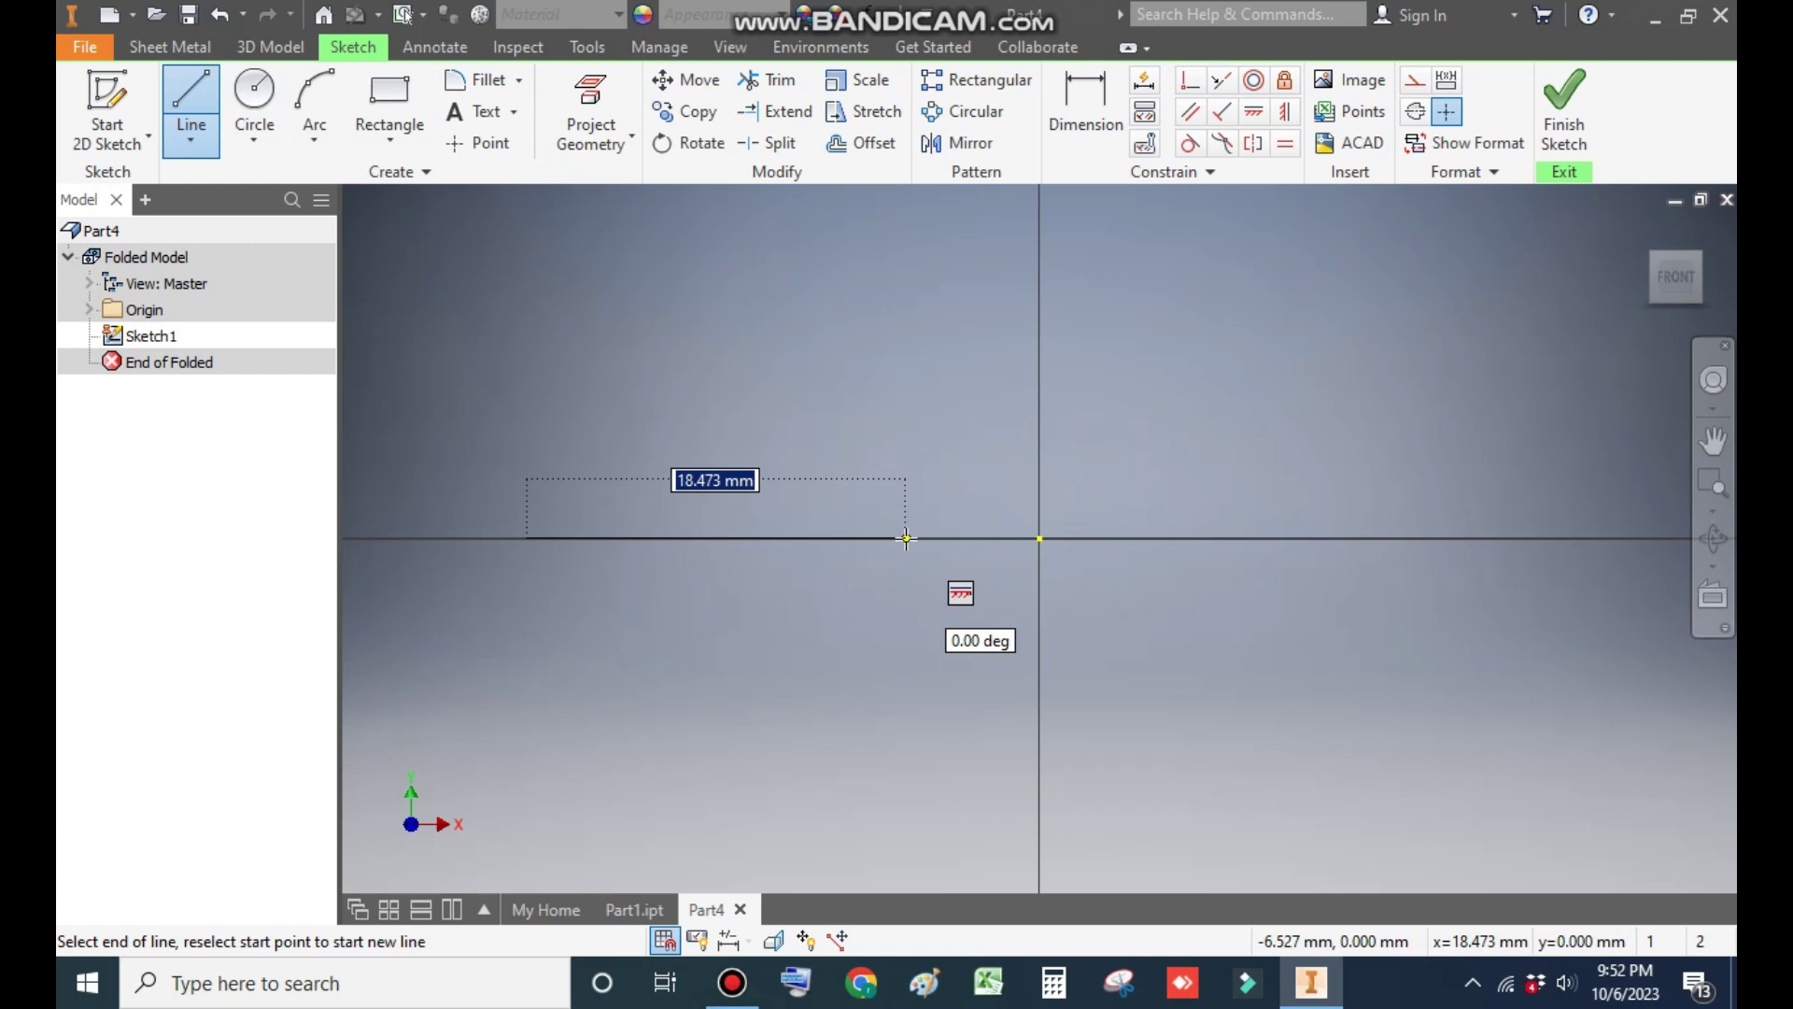
text(30)
key(Return)
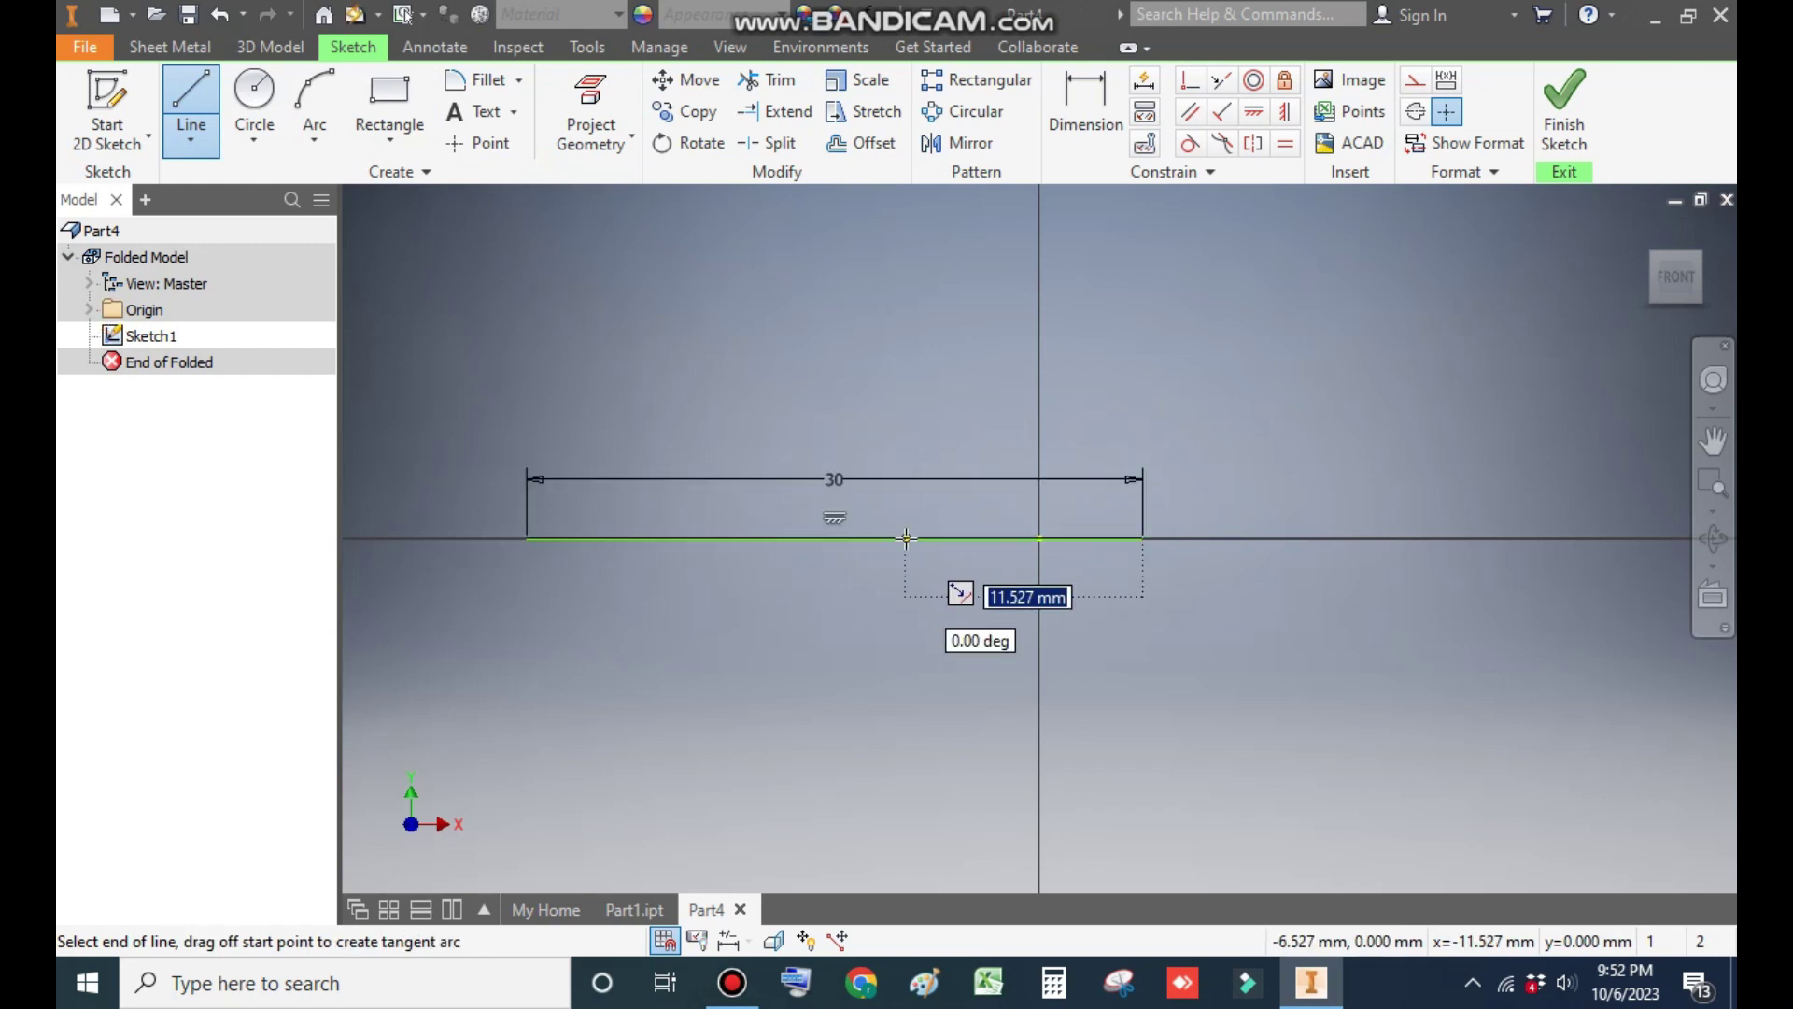
key(Escape)
drag(1147, 540, 810, 541)
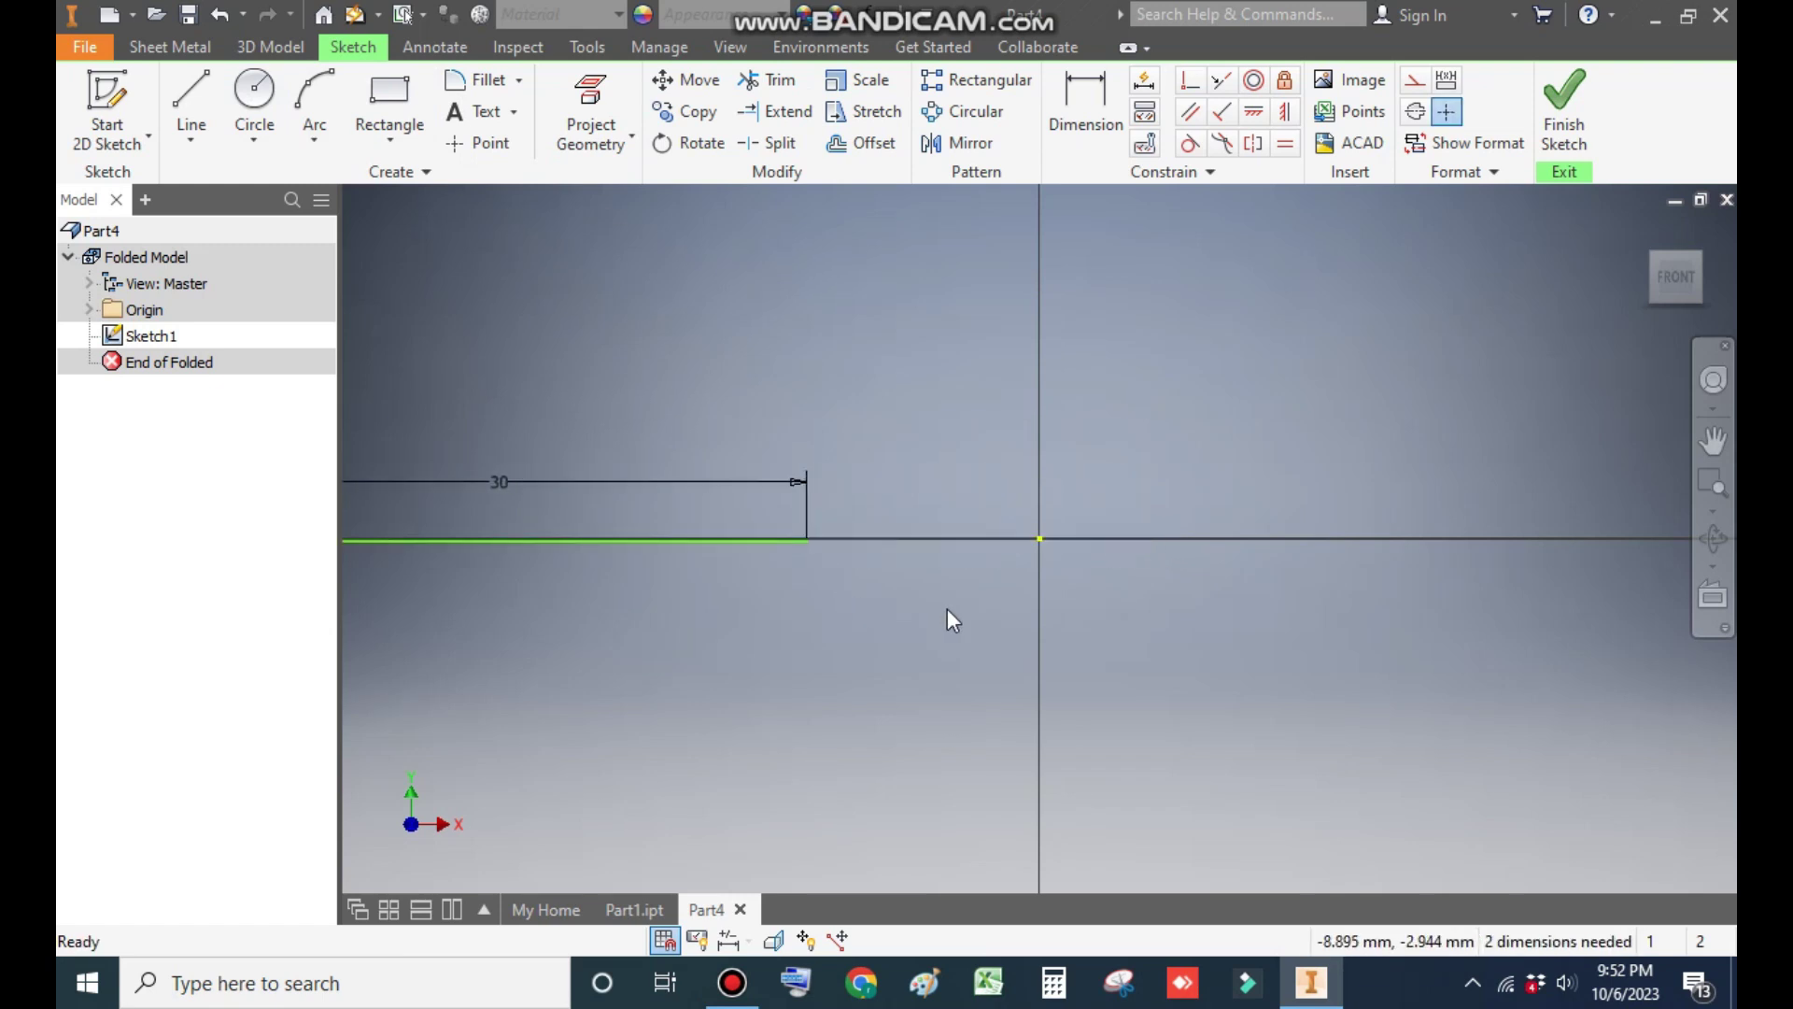
middle_drag(1133, 372, 1221, 384)
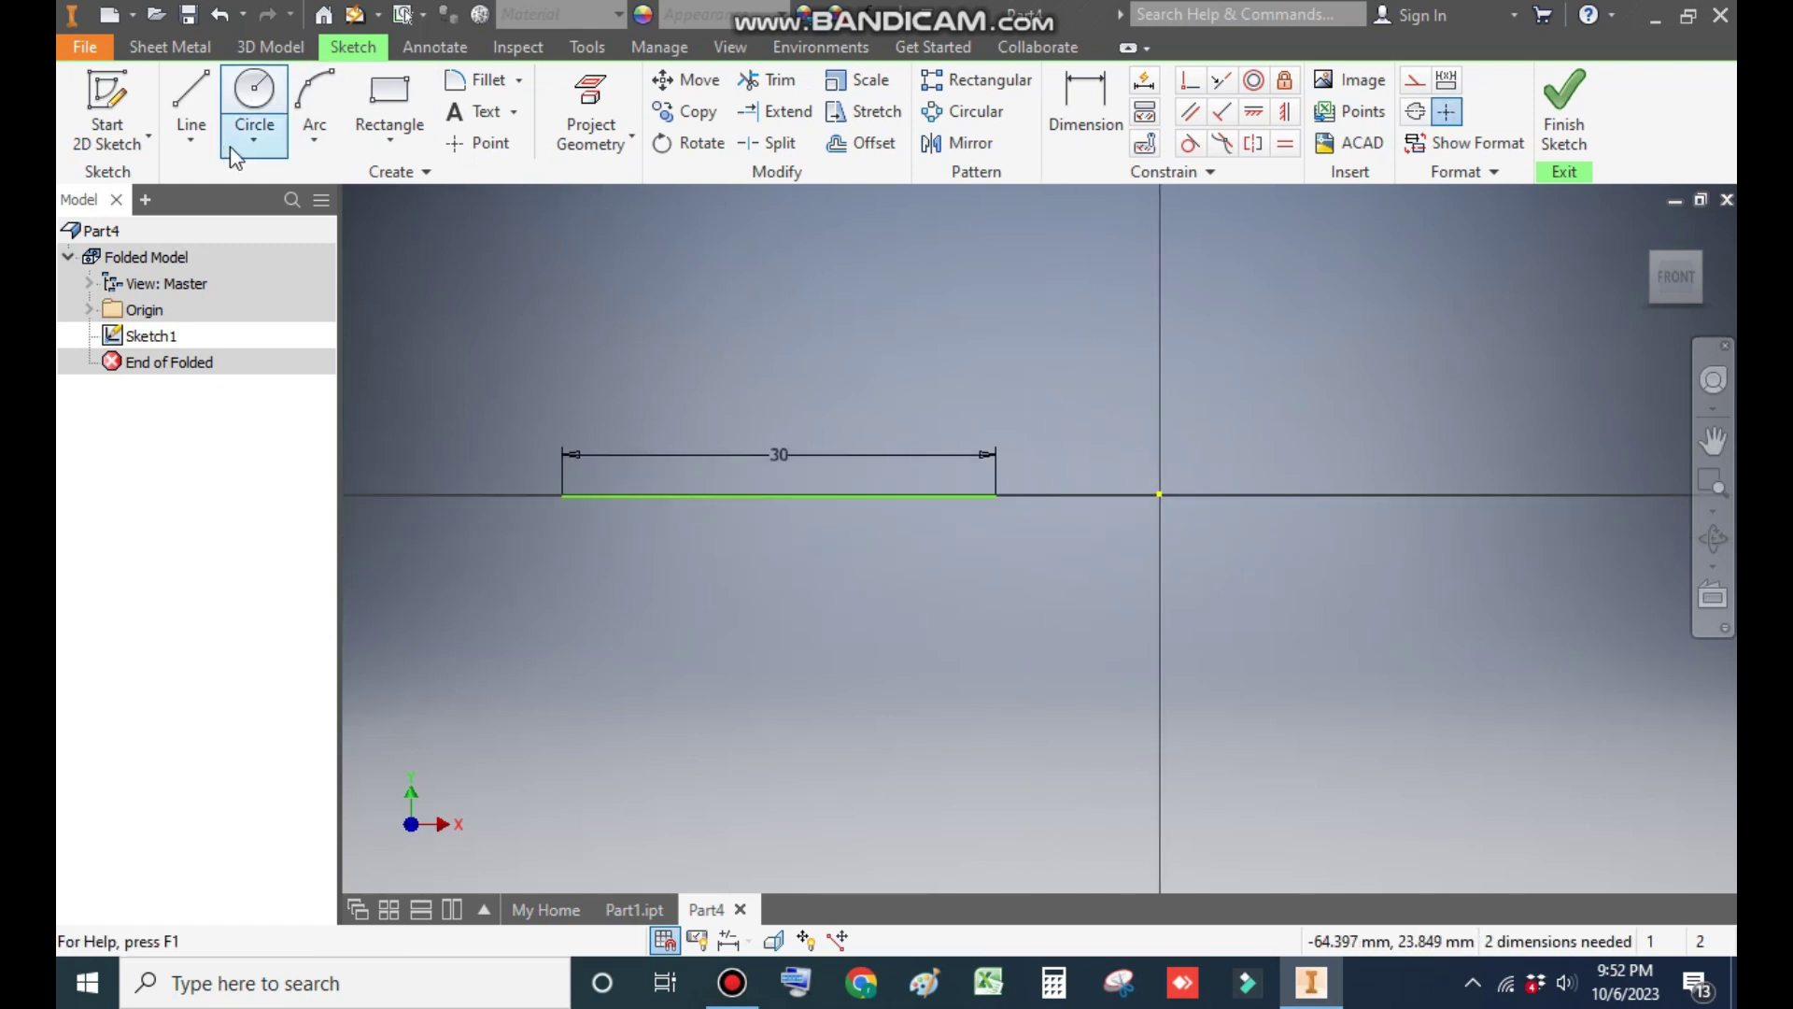
Continue the profile with a vertical rise, top span, right drop and right flange.
click(191, 108)
click(997, 495)
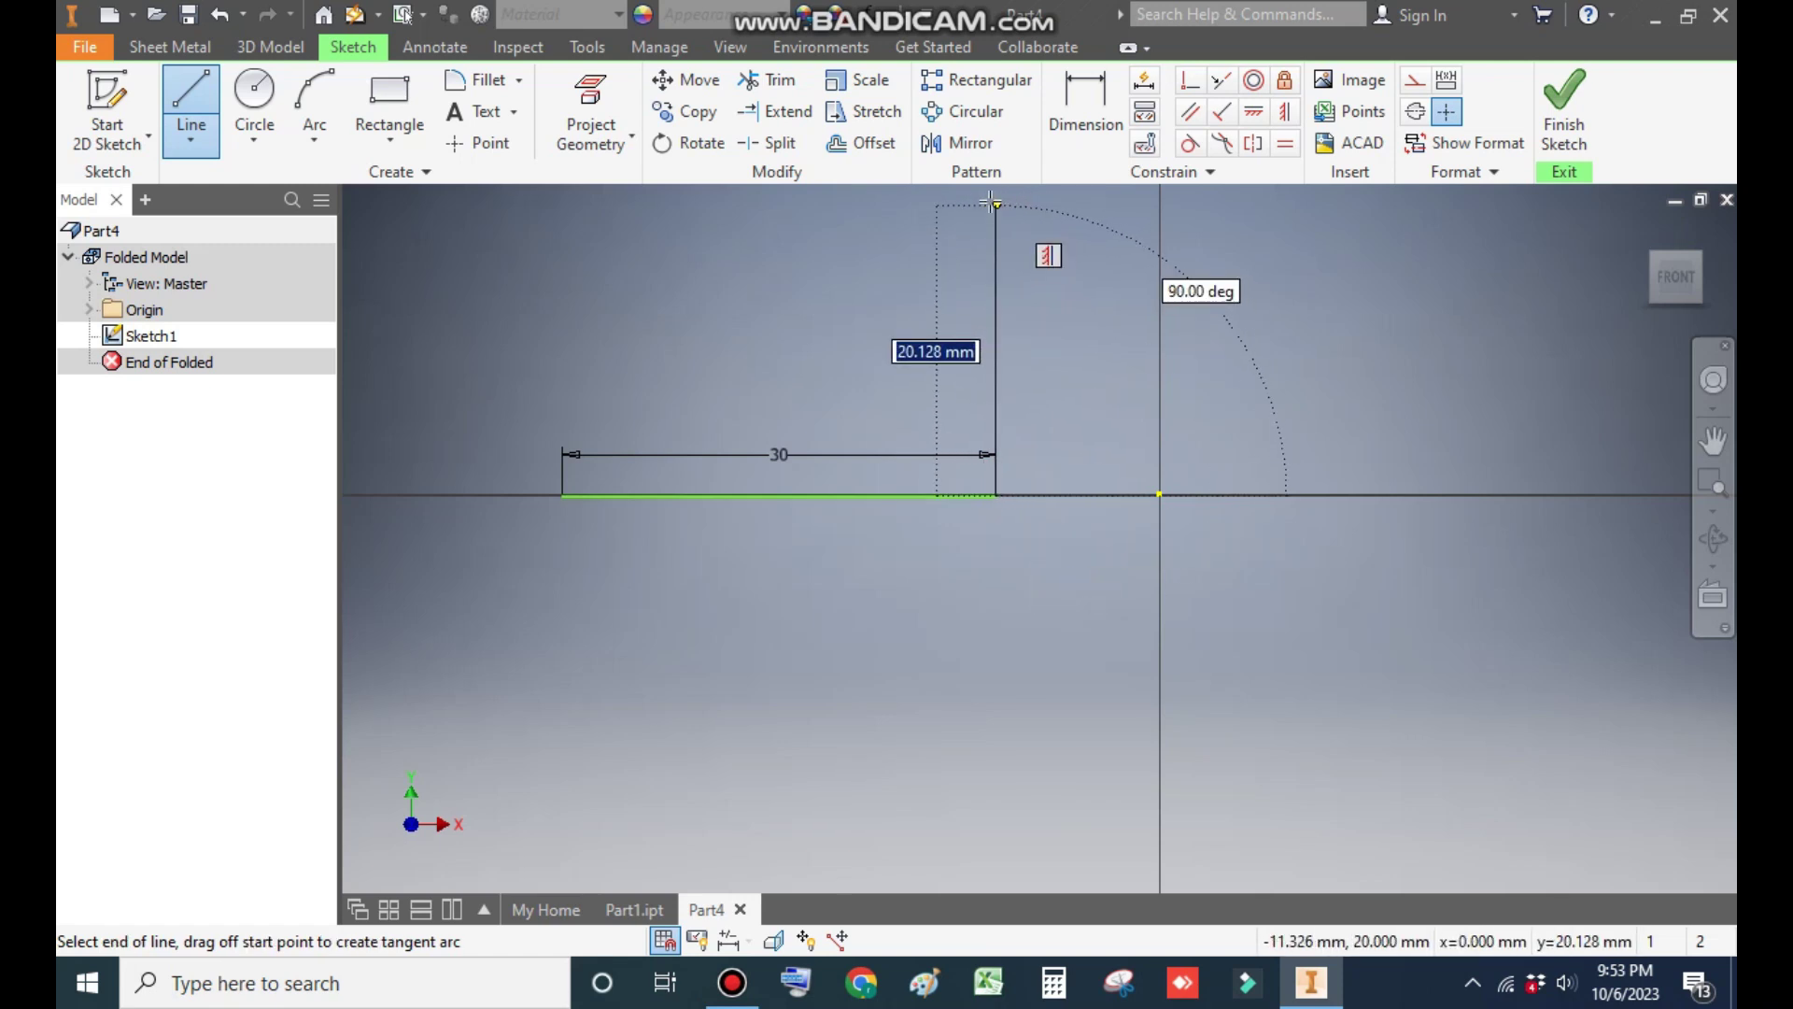
click(996, 205)
click(1375, 206)
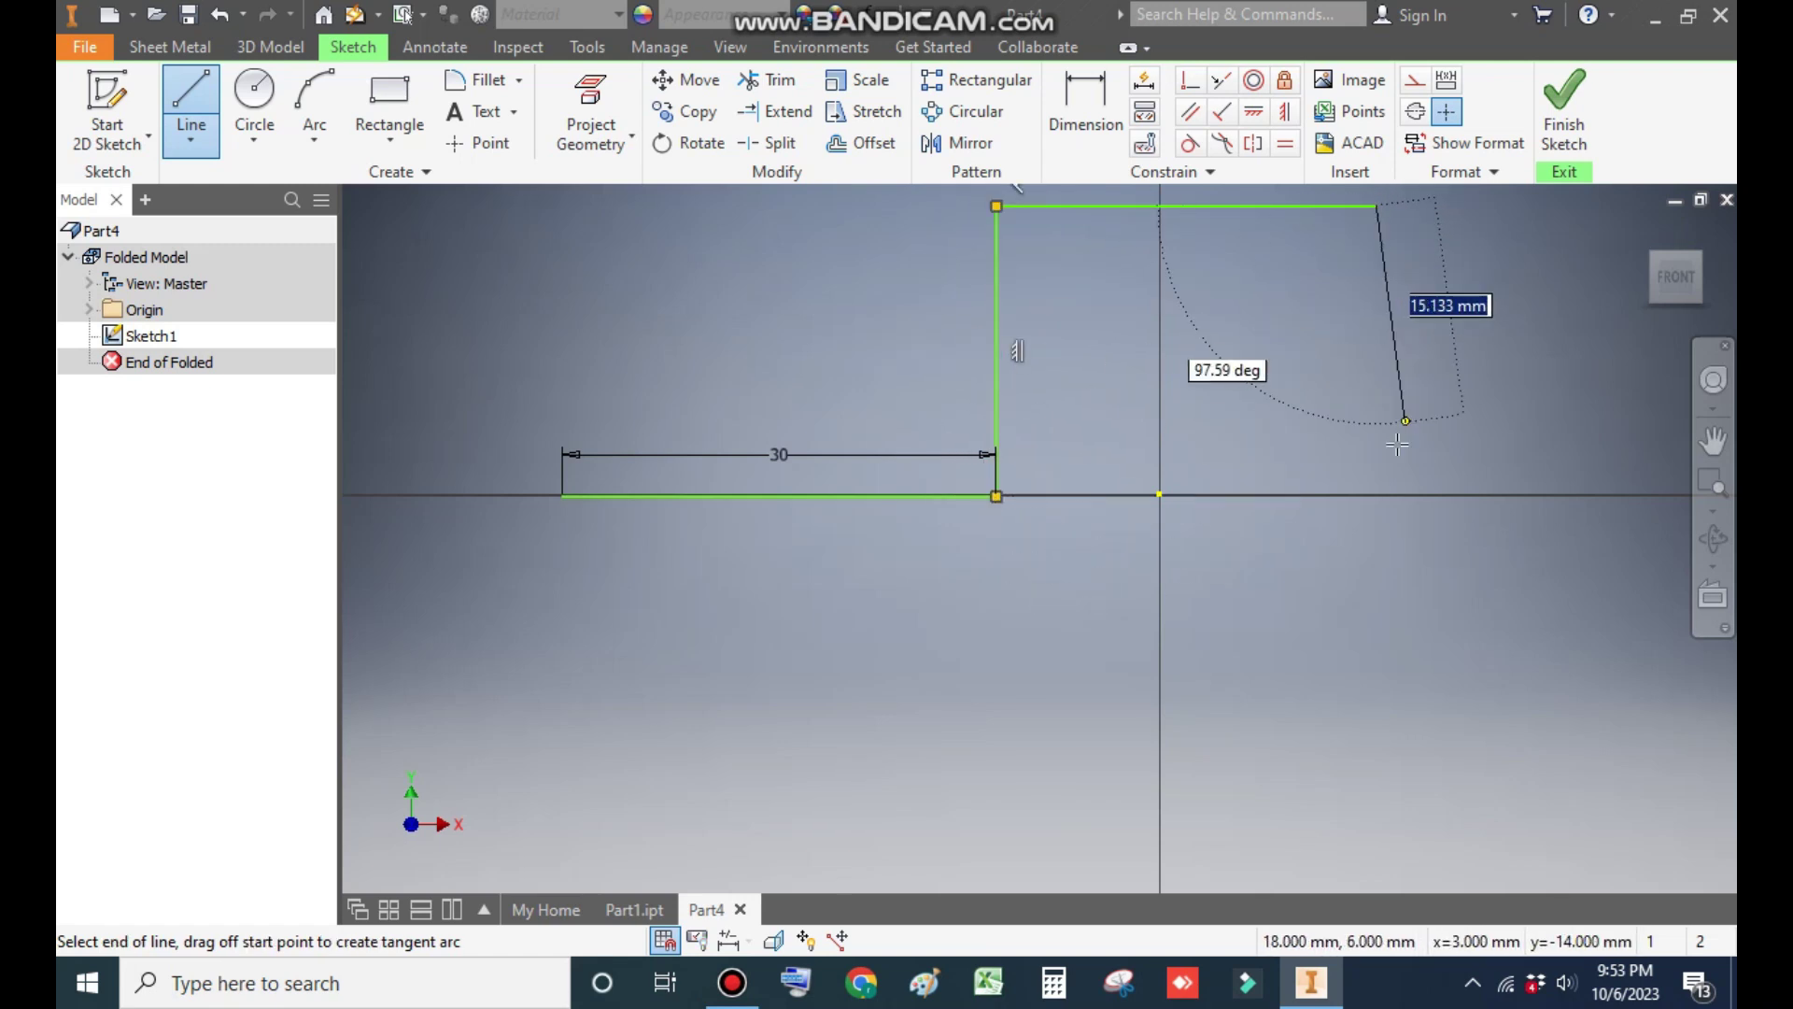
click(1375, 495)
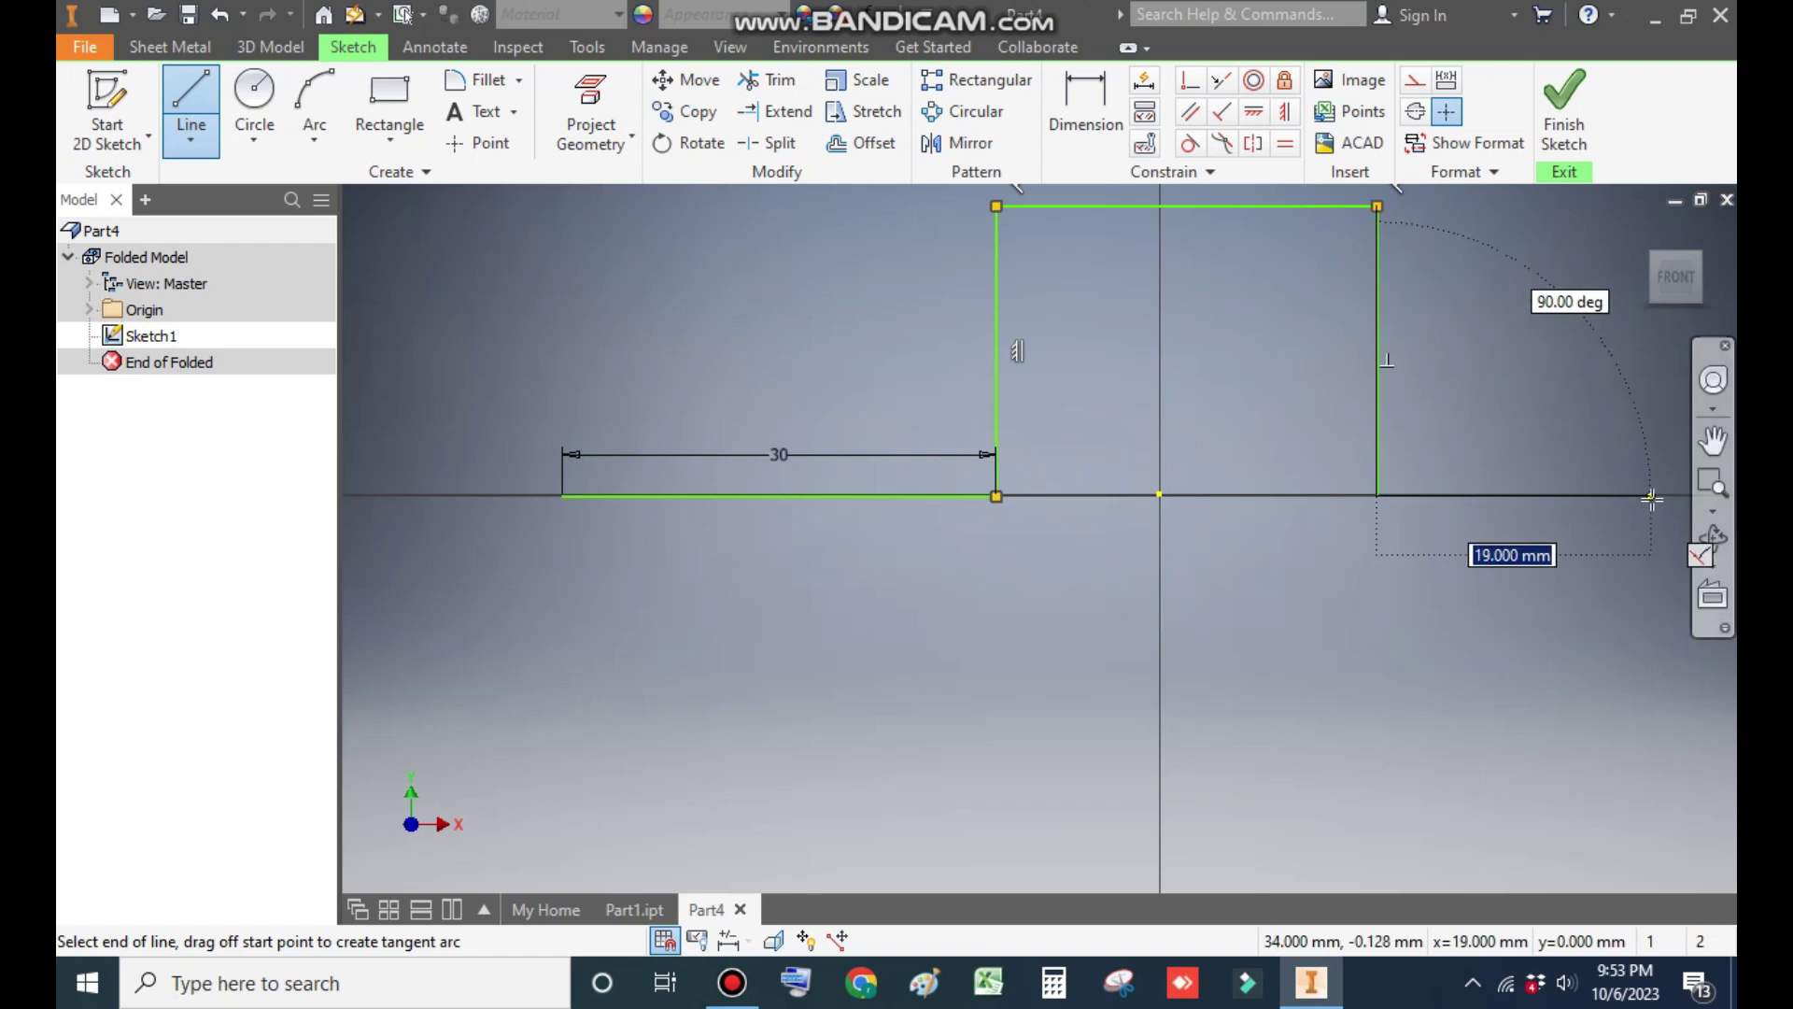
scroll(1481, 520, down, 3)
scroll(1481, 516, up, 2)
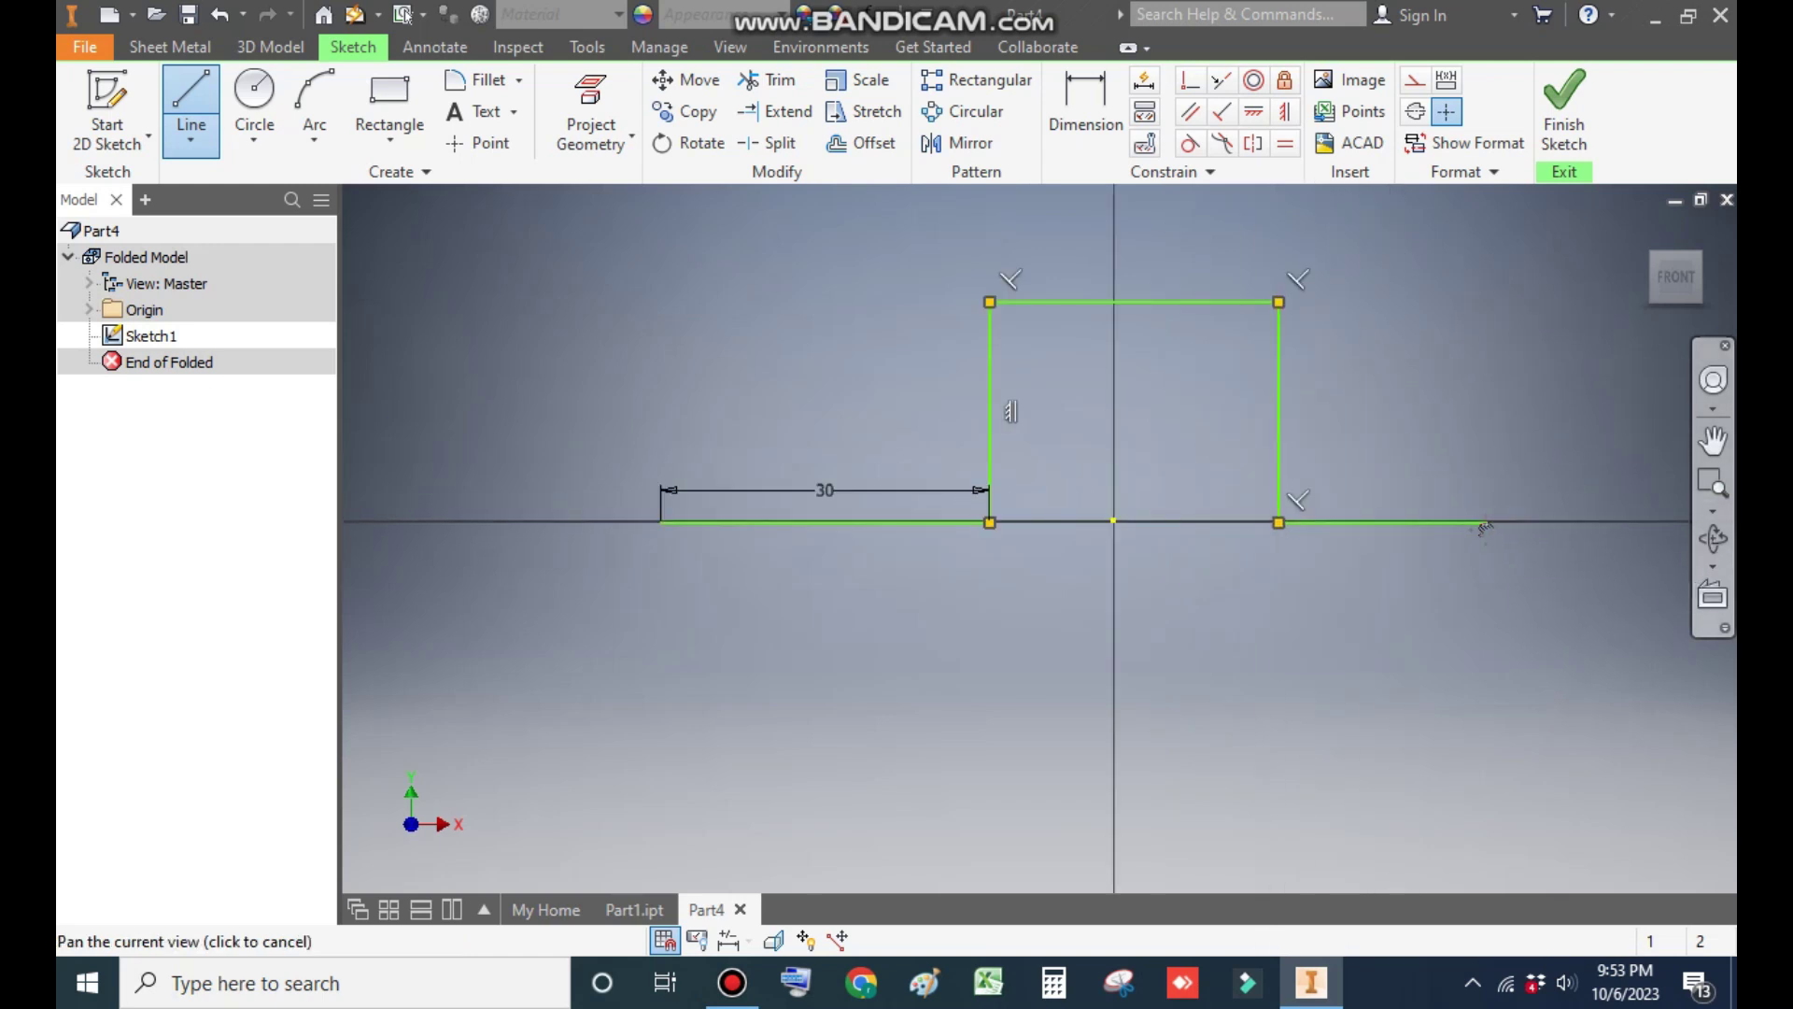
click(1480, 538)
key(Escape)
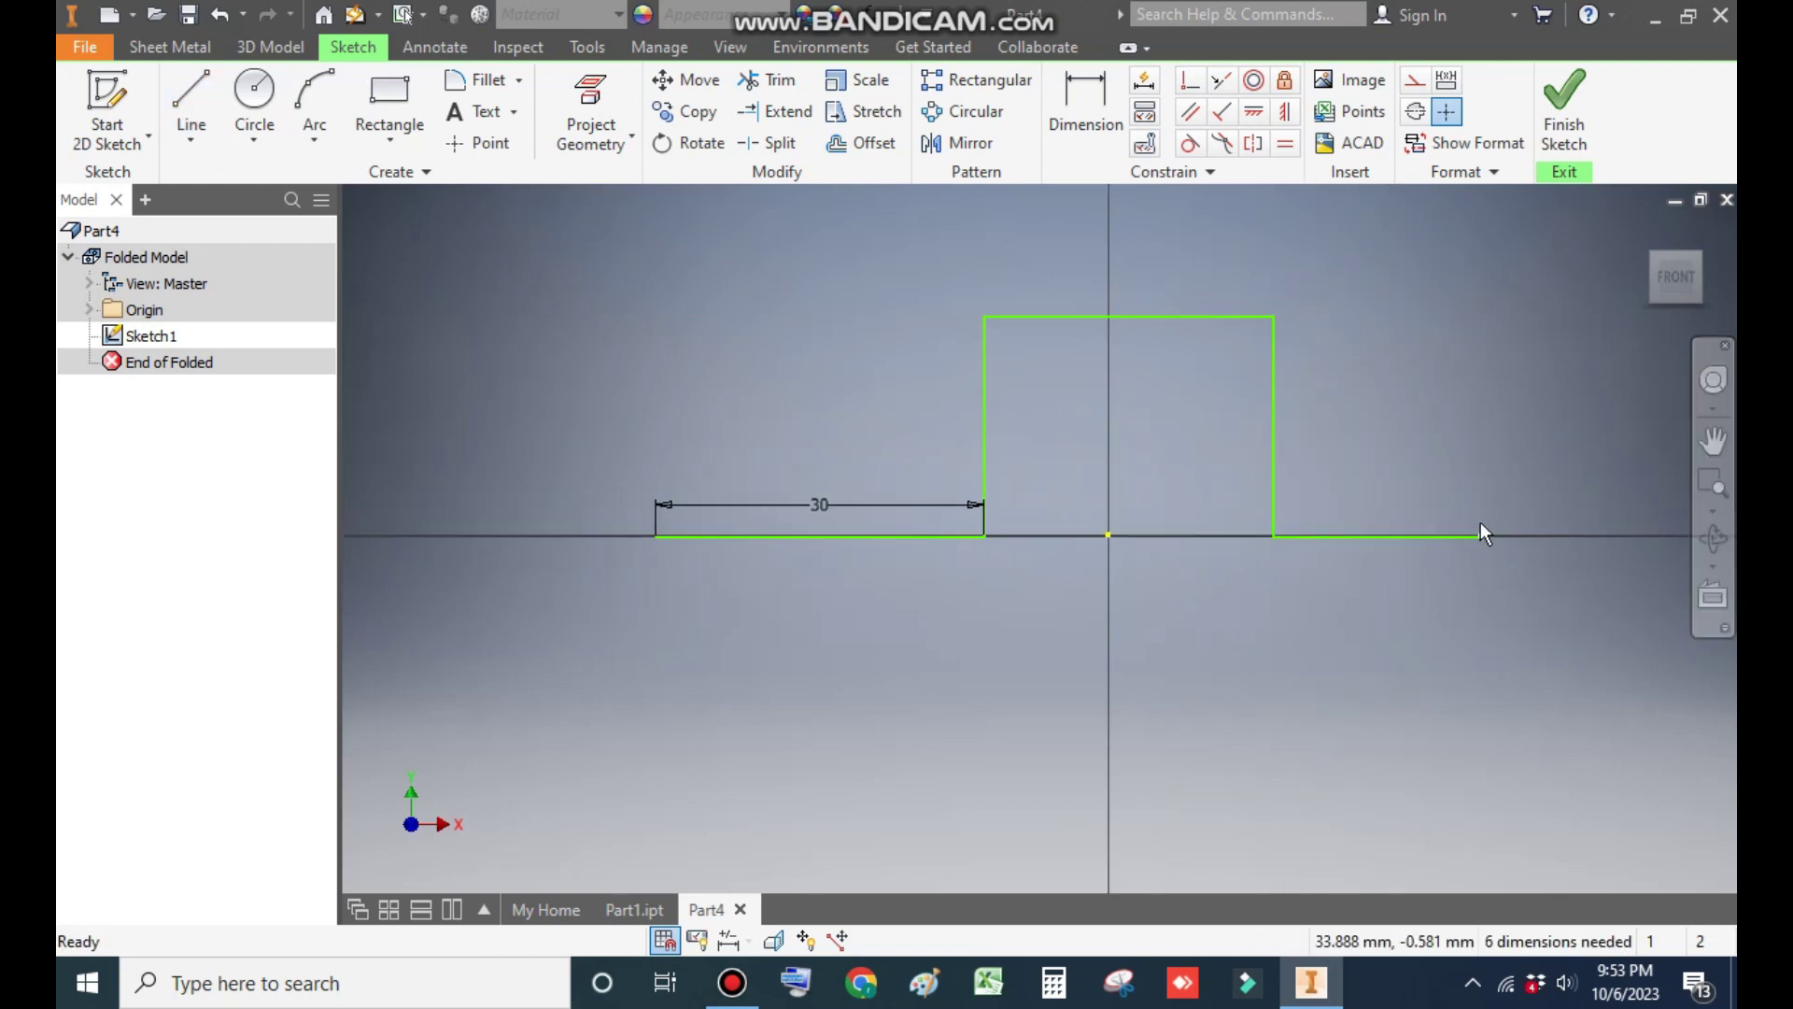
Dimension the vertical rise at 25 mm and the top span at 30 mm.
click(1112, 155)
click(984, 402)
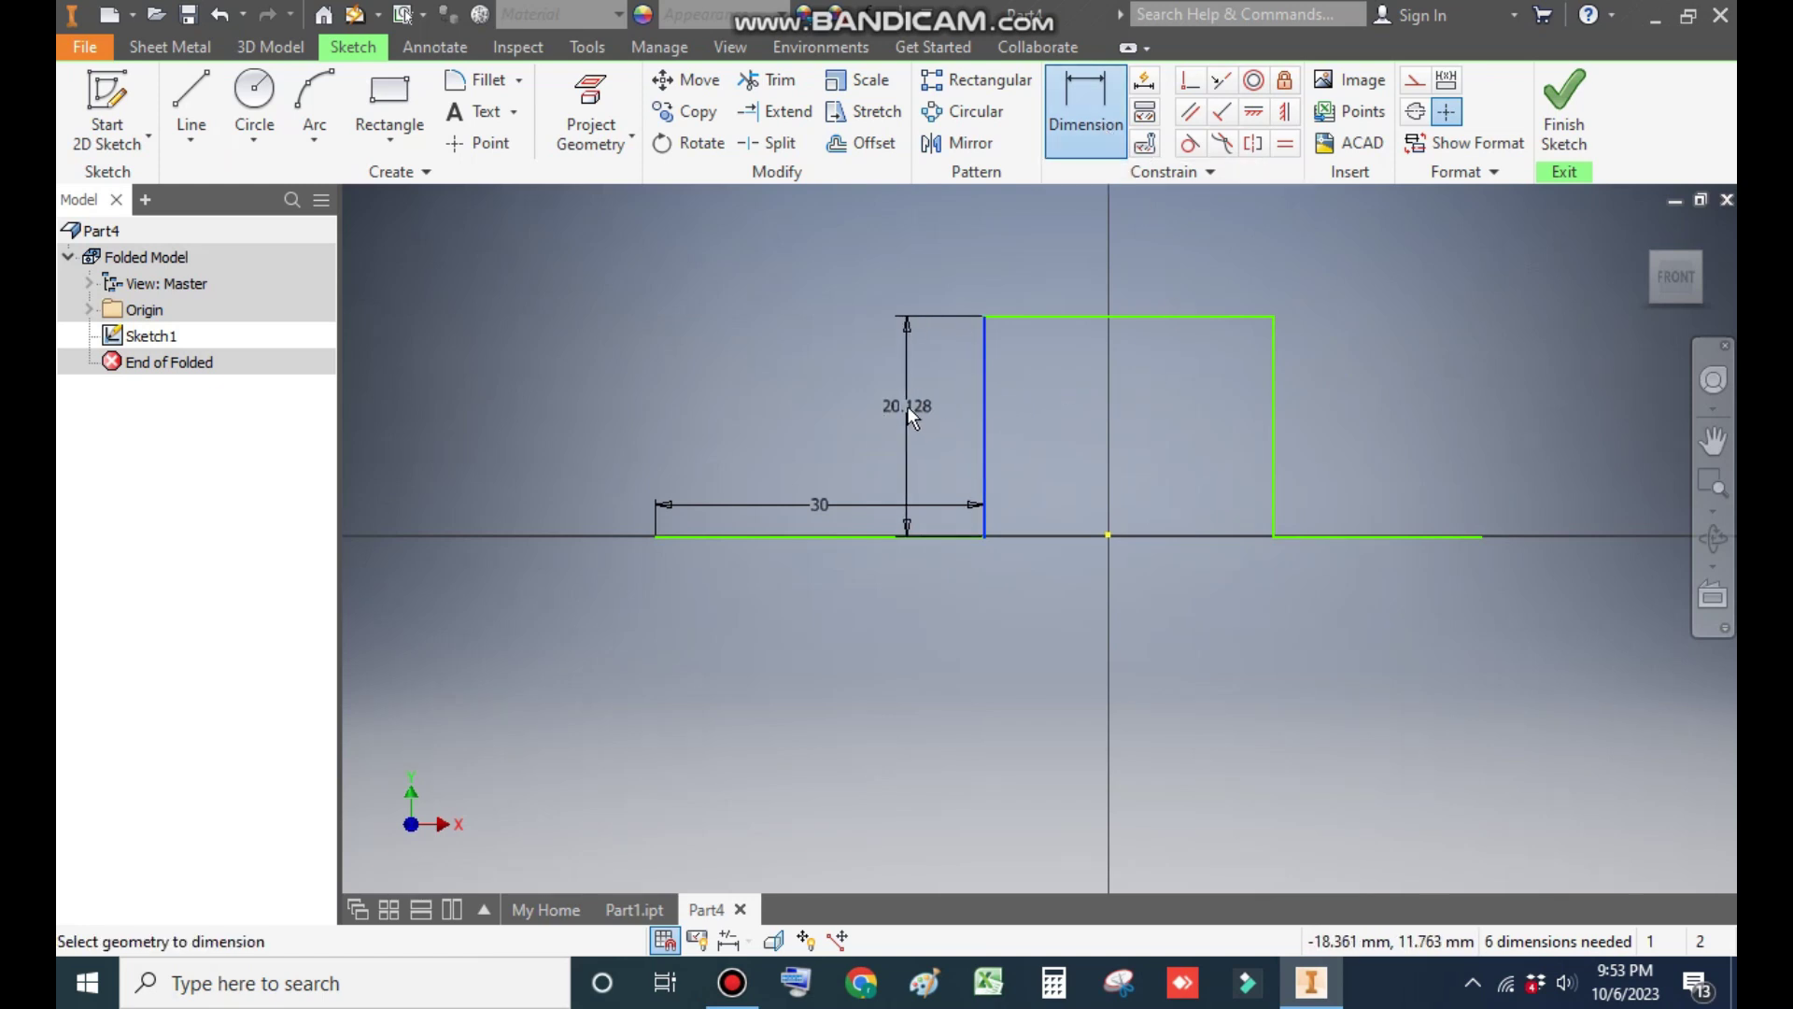
click(908, 409)
text(25)
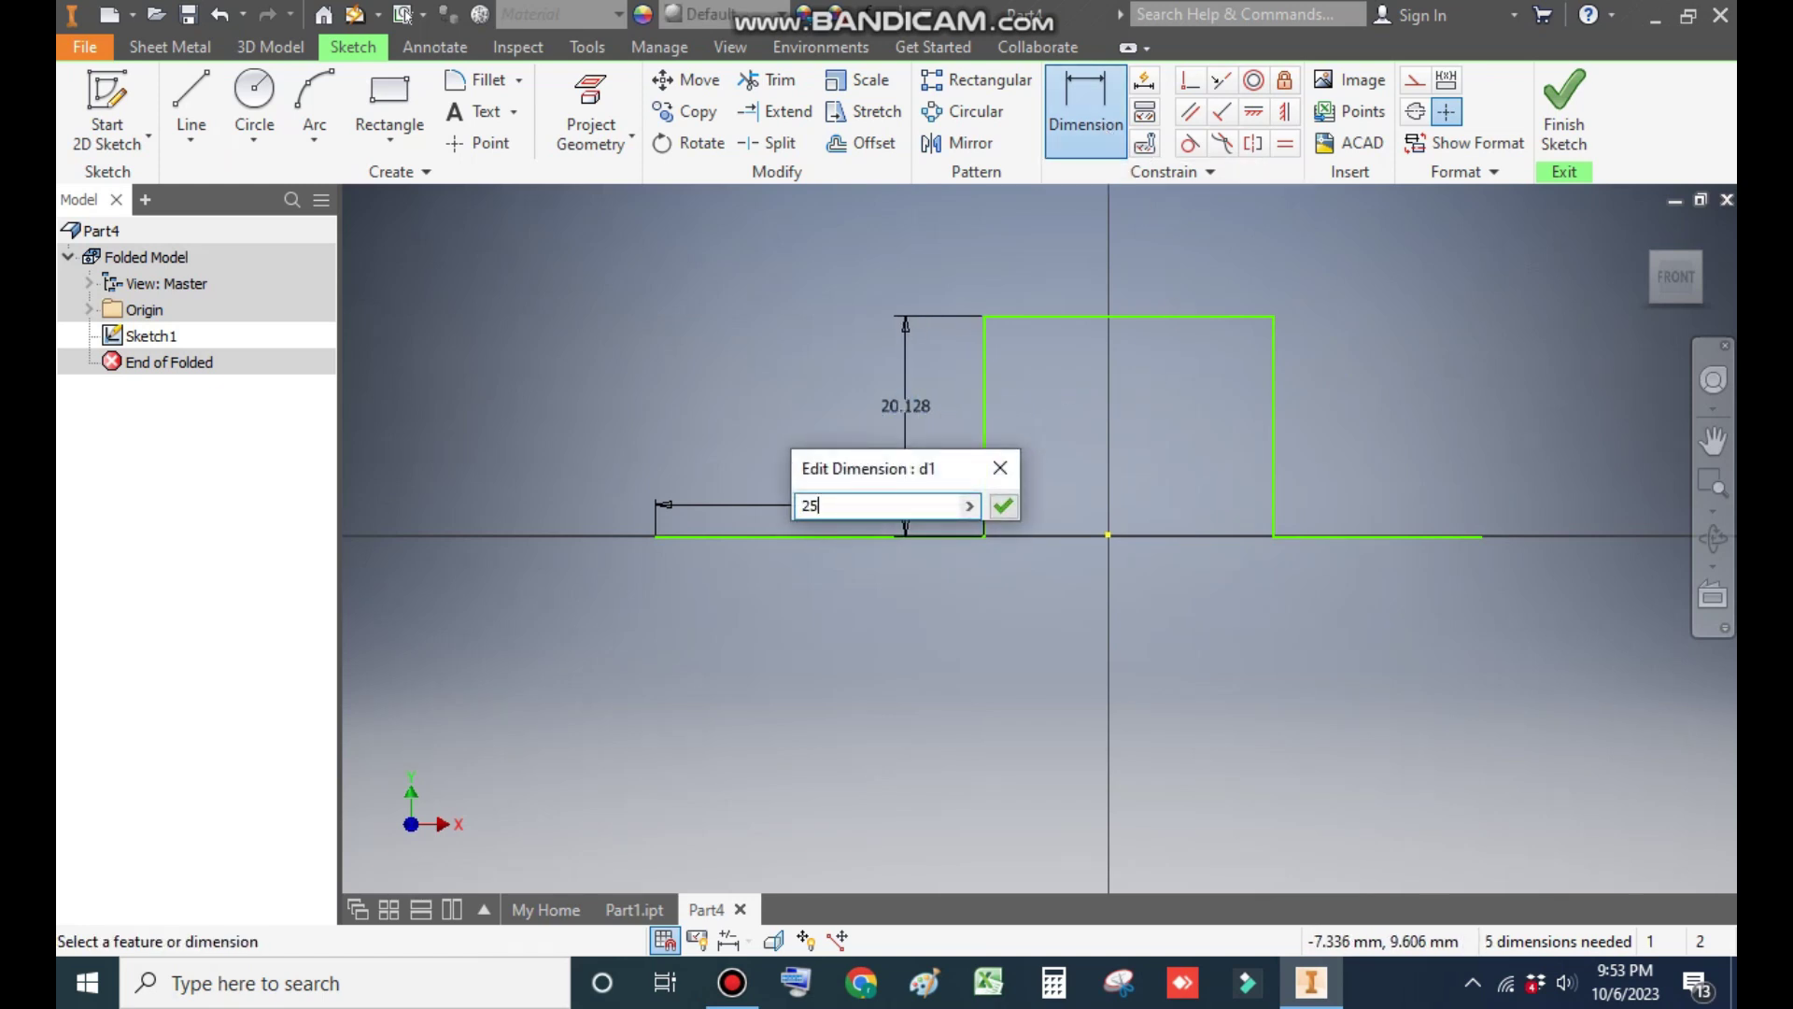
key(Return)
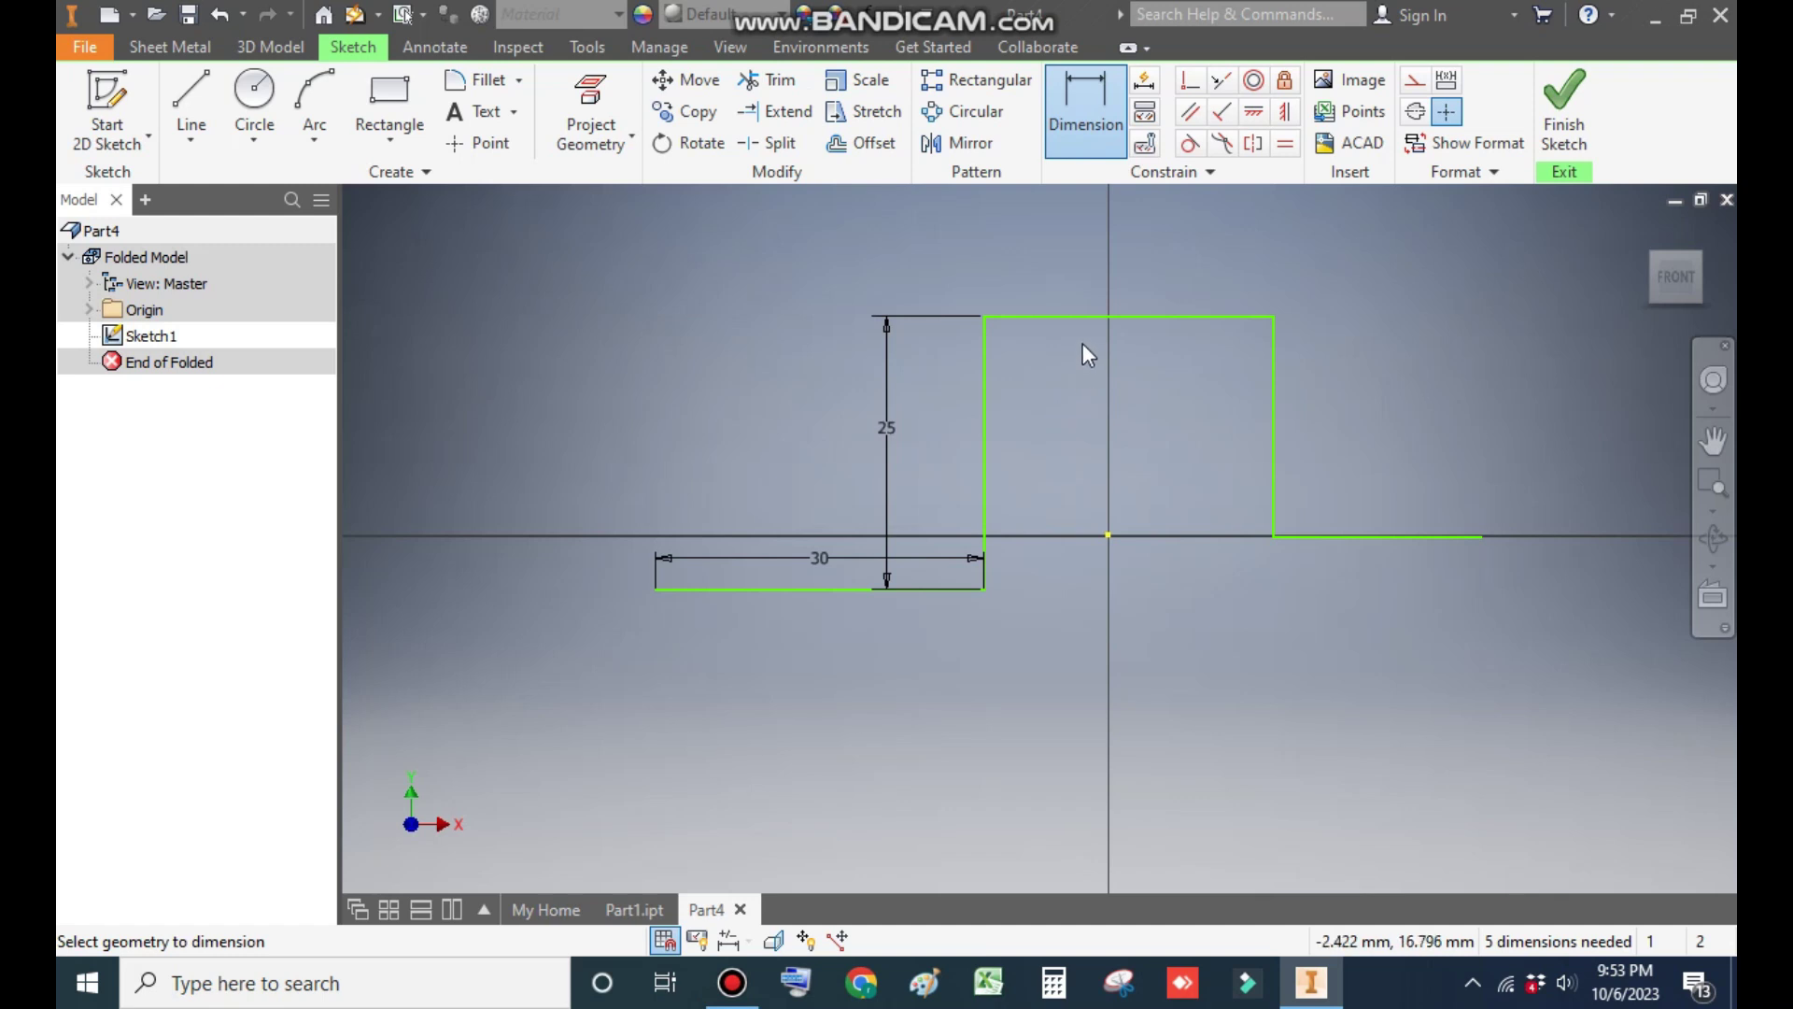
click(1085, 317)
click(1090, 261)
text(30)
key(Return)
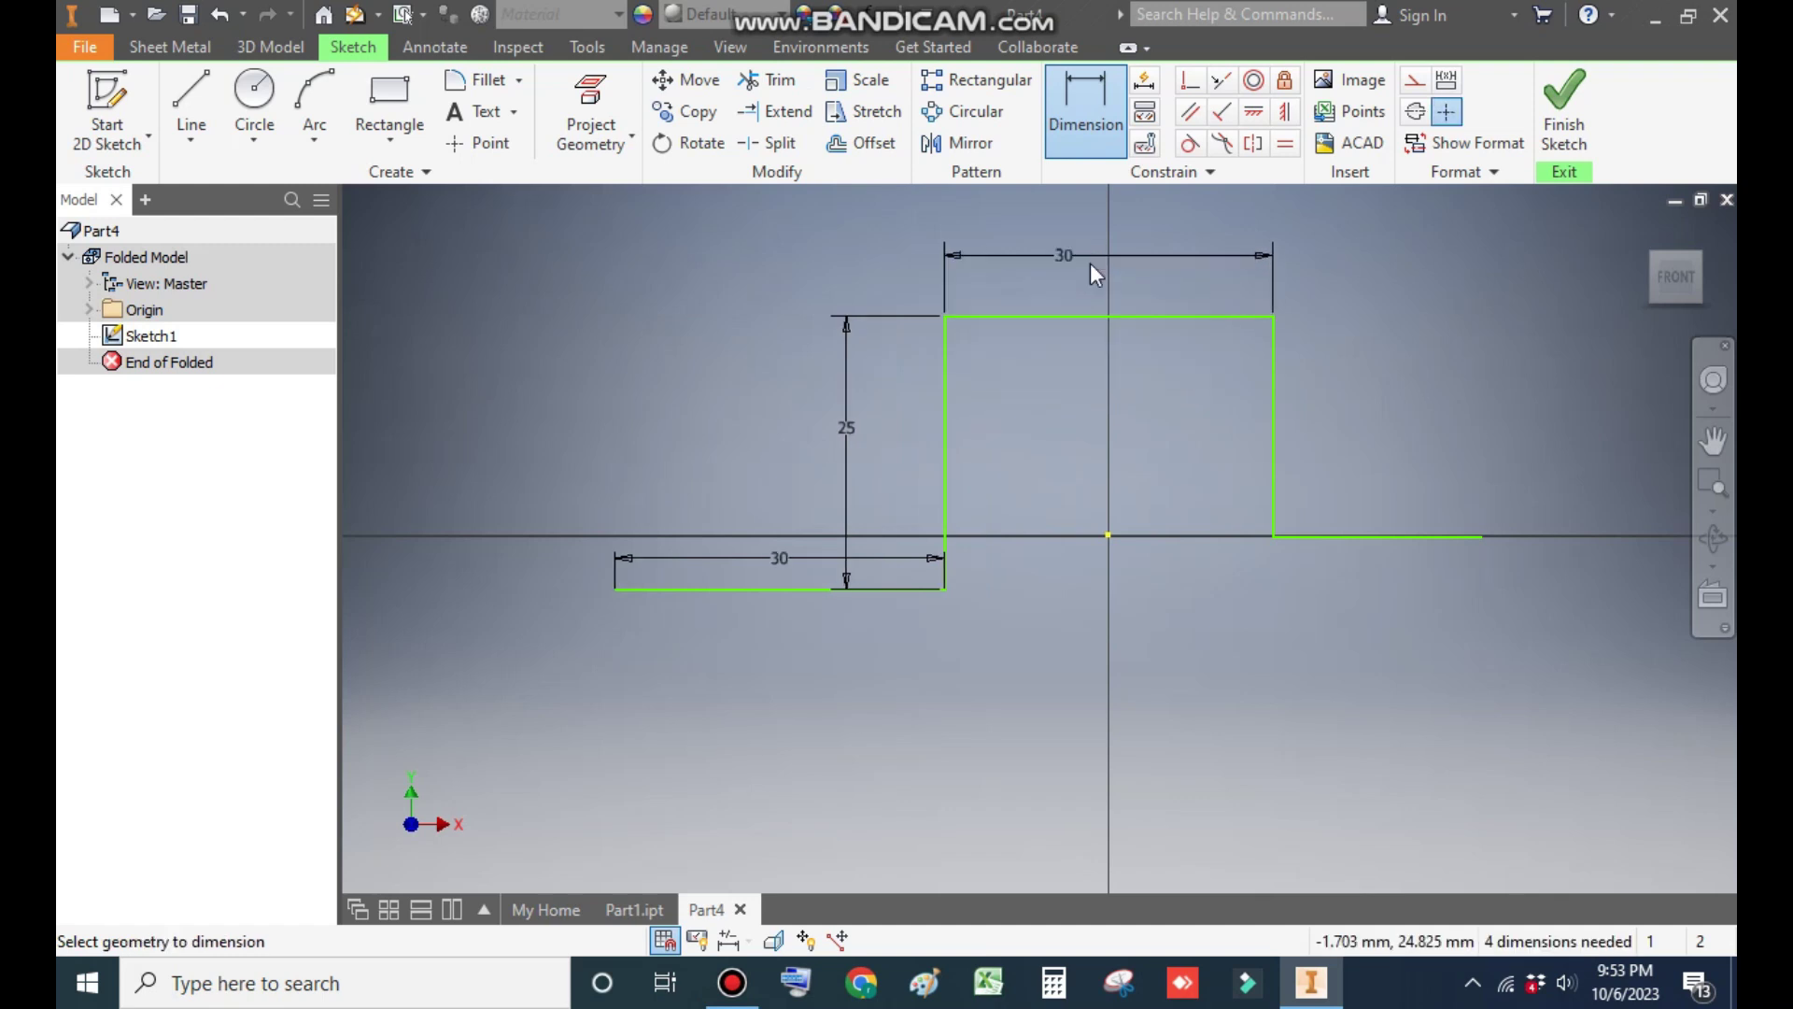
Dimension the right flange at 30 mm and drag both flanges into position.
click(1369, 540)
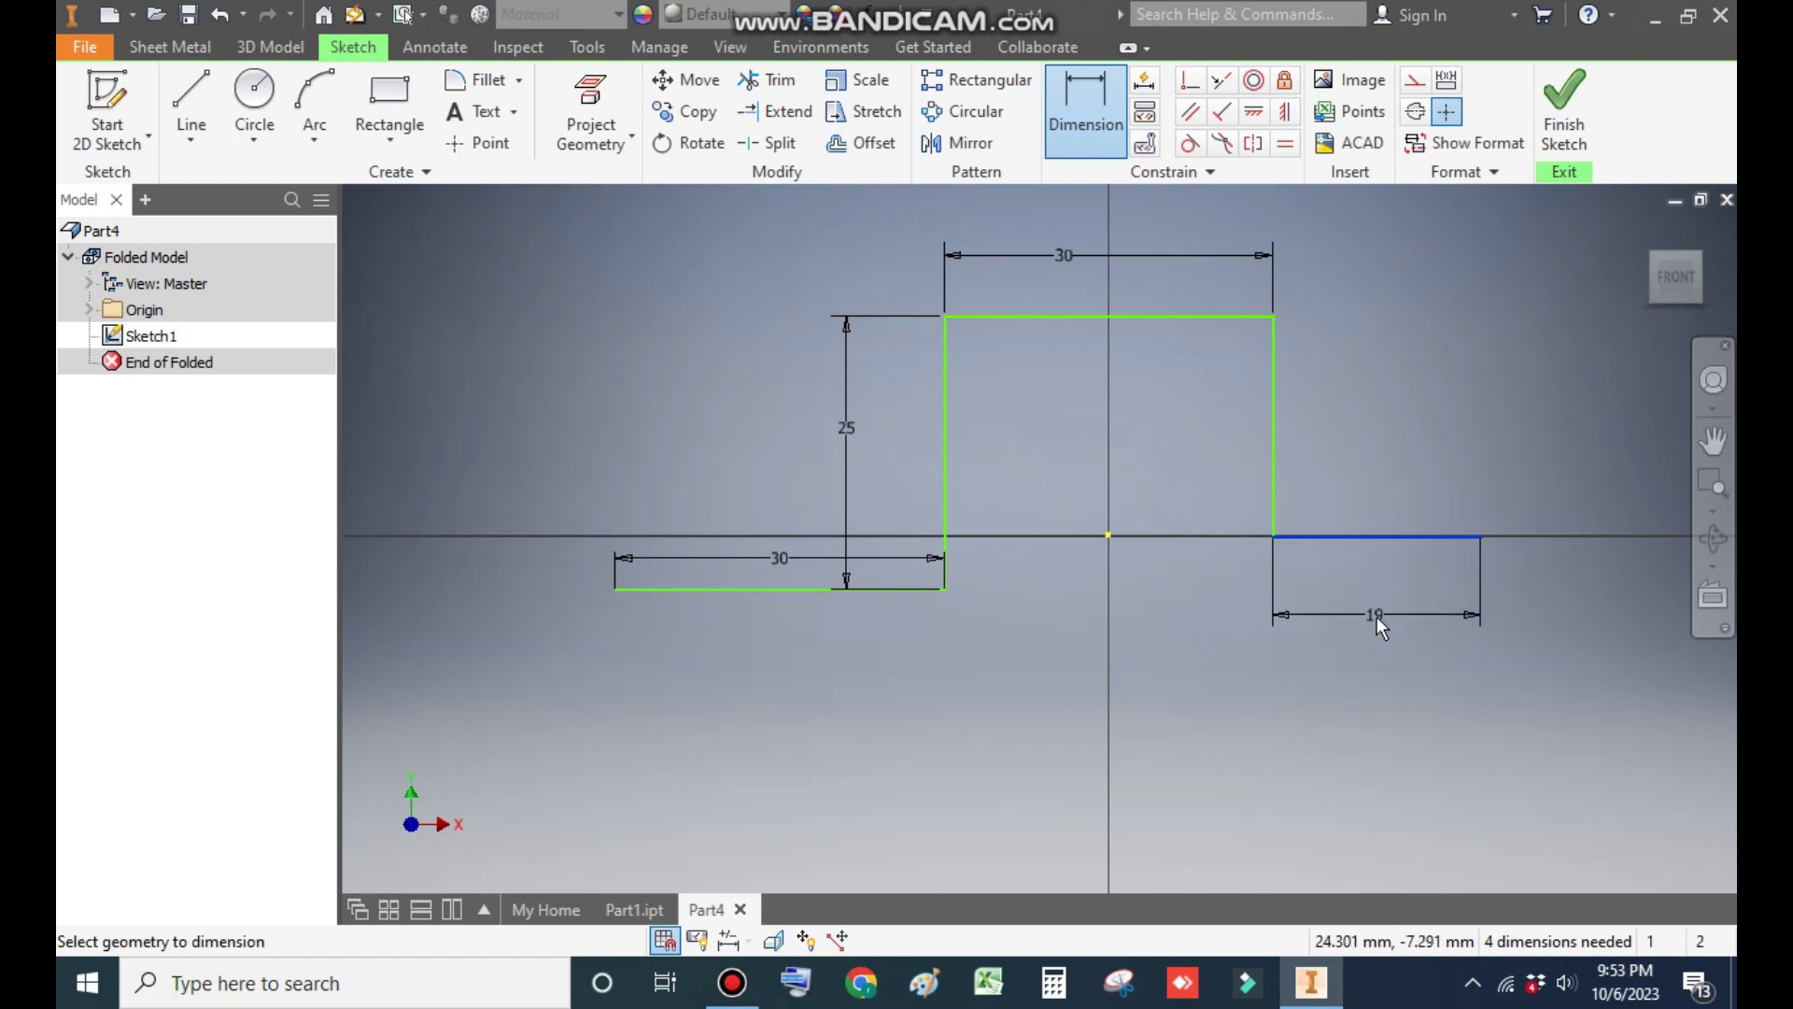
click(1379, 614)
text(30)
key(Return)
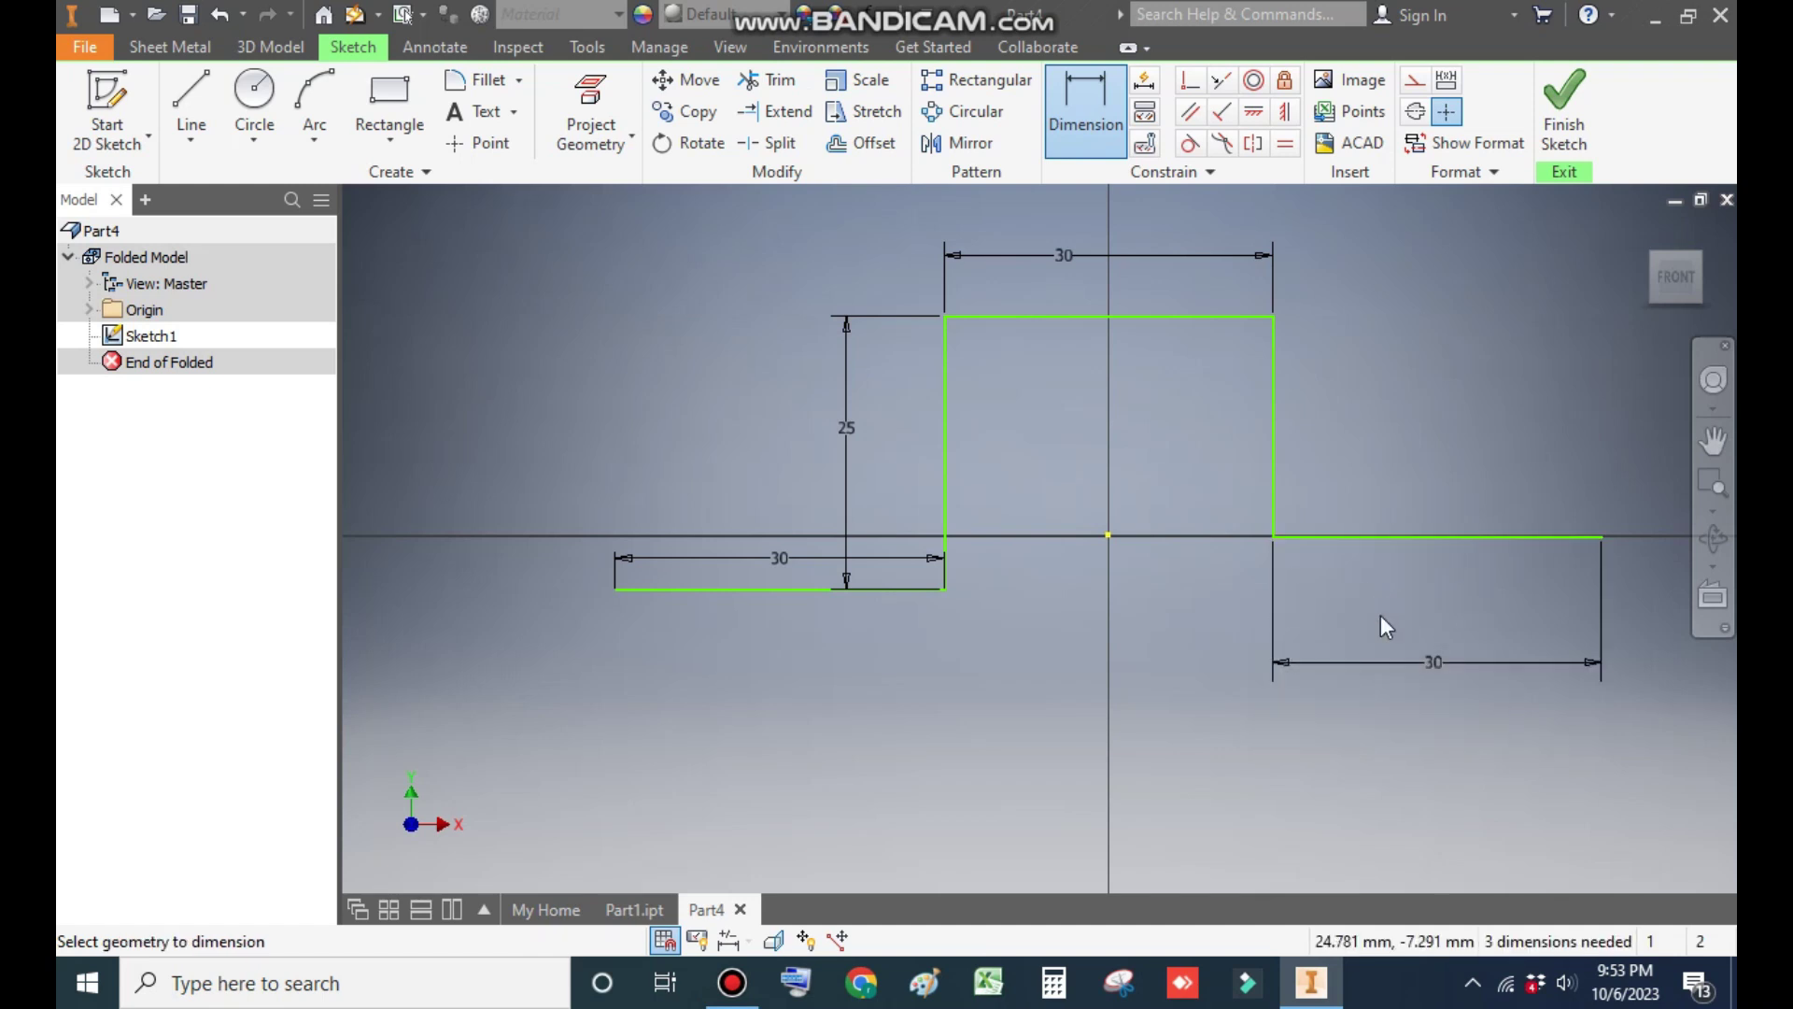
key(Escape)
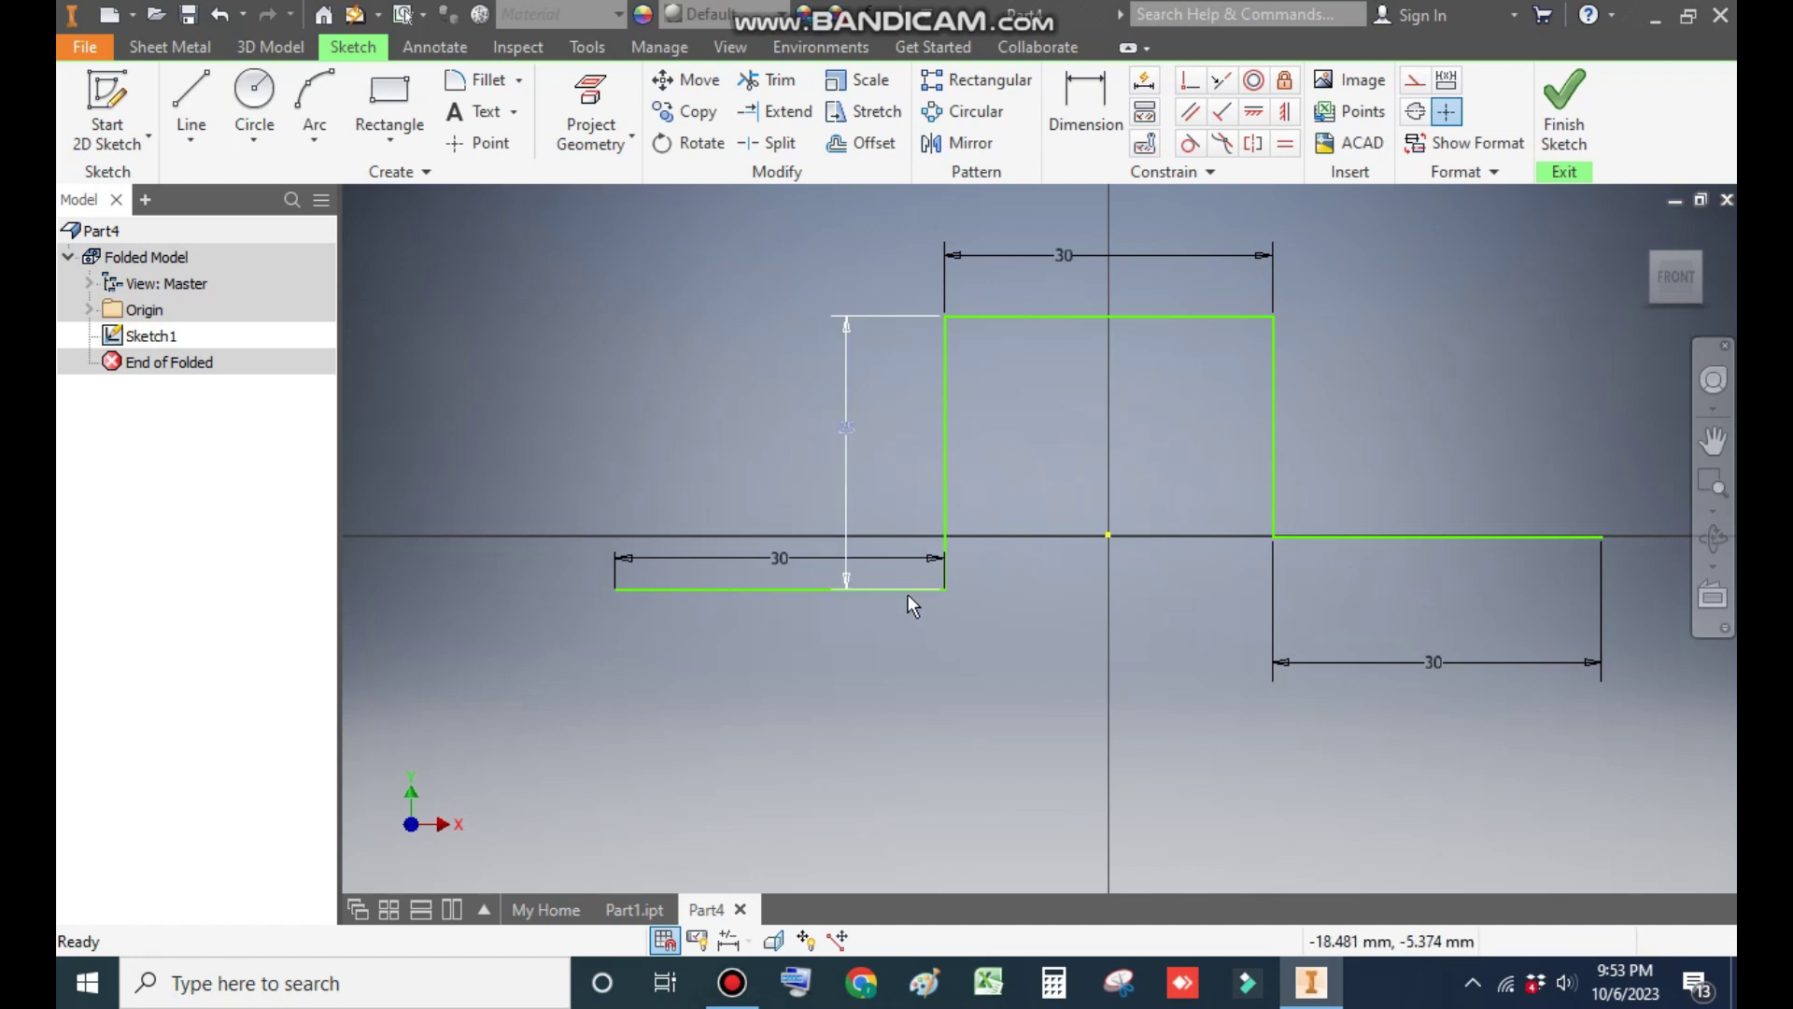
drag(767, 583, 751, 504)
drag(1423, 536, 1431, 460)
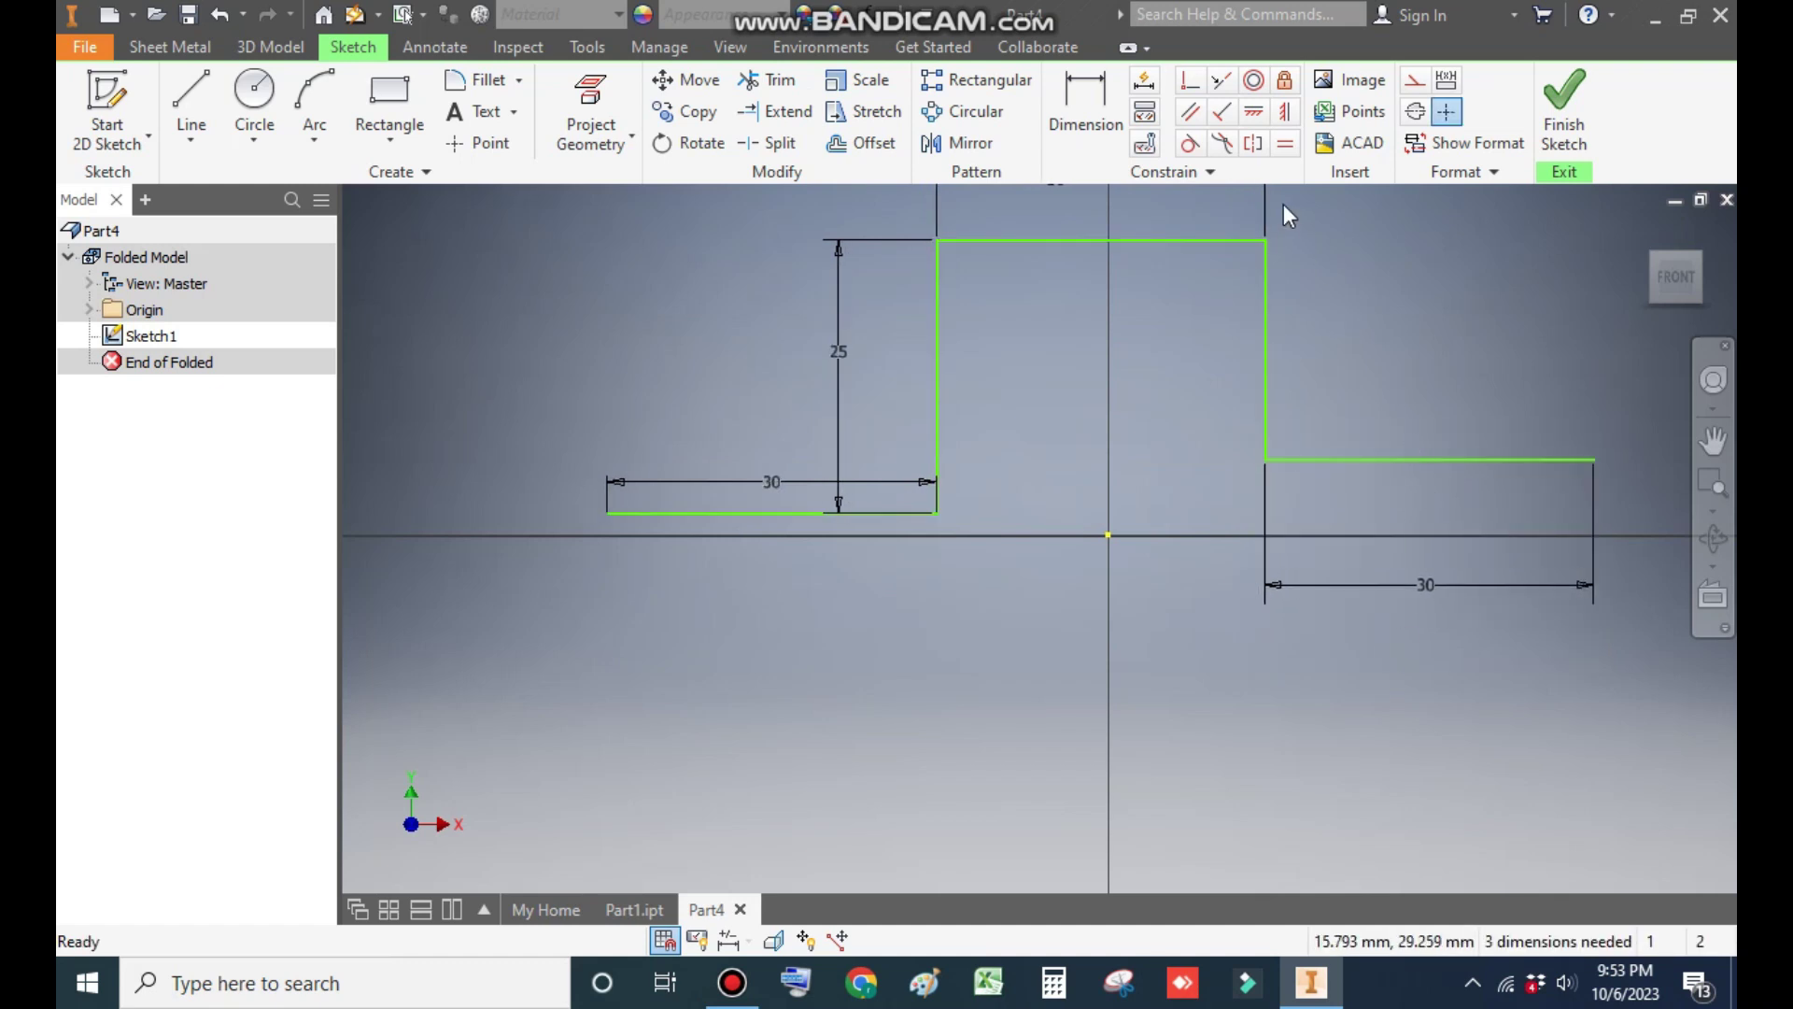
Constrain the right flange corner horizontally level with the left corner and the origin.
click(1256, 116)
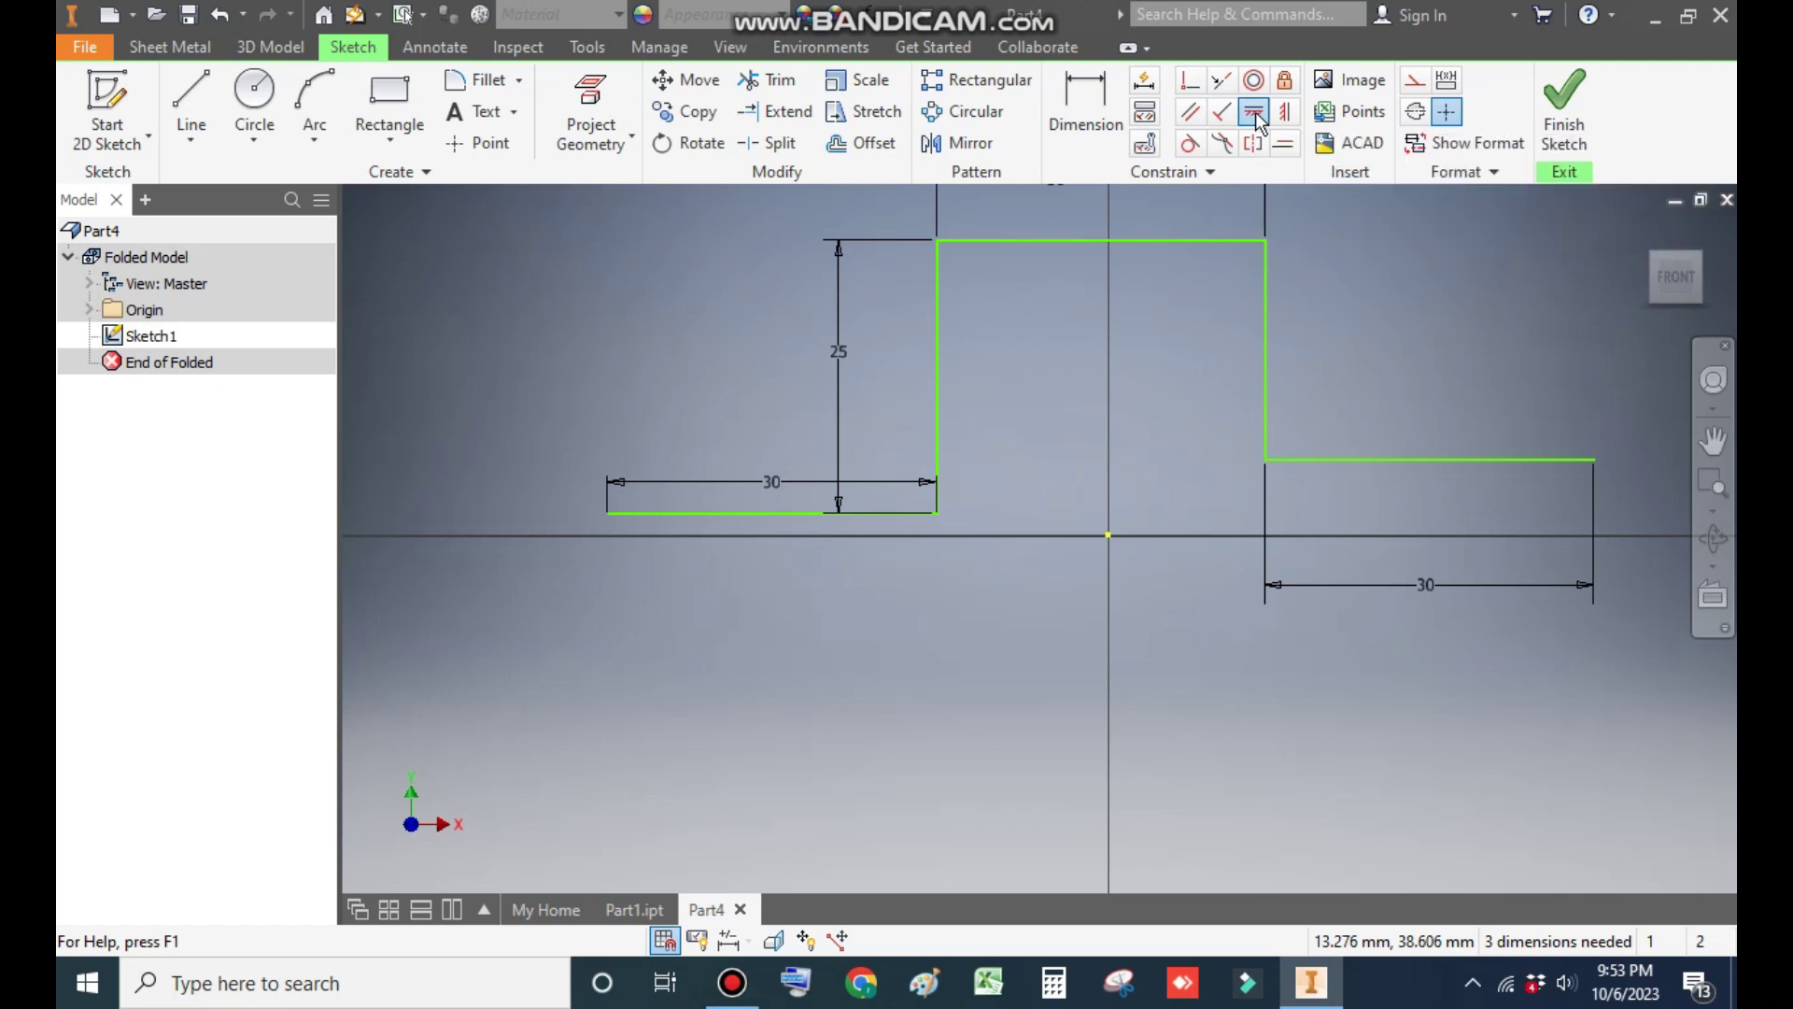
click(937, 514)
click(1264, 461)
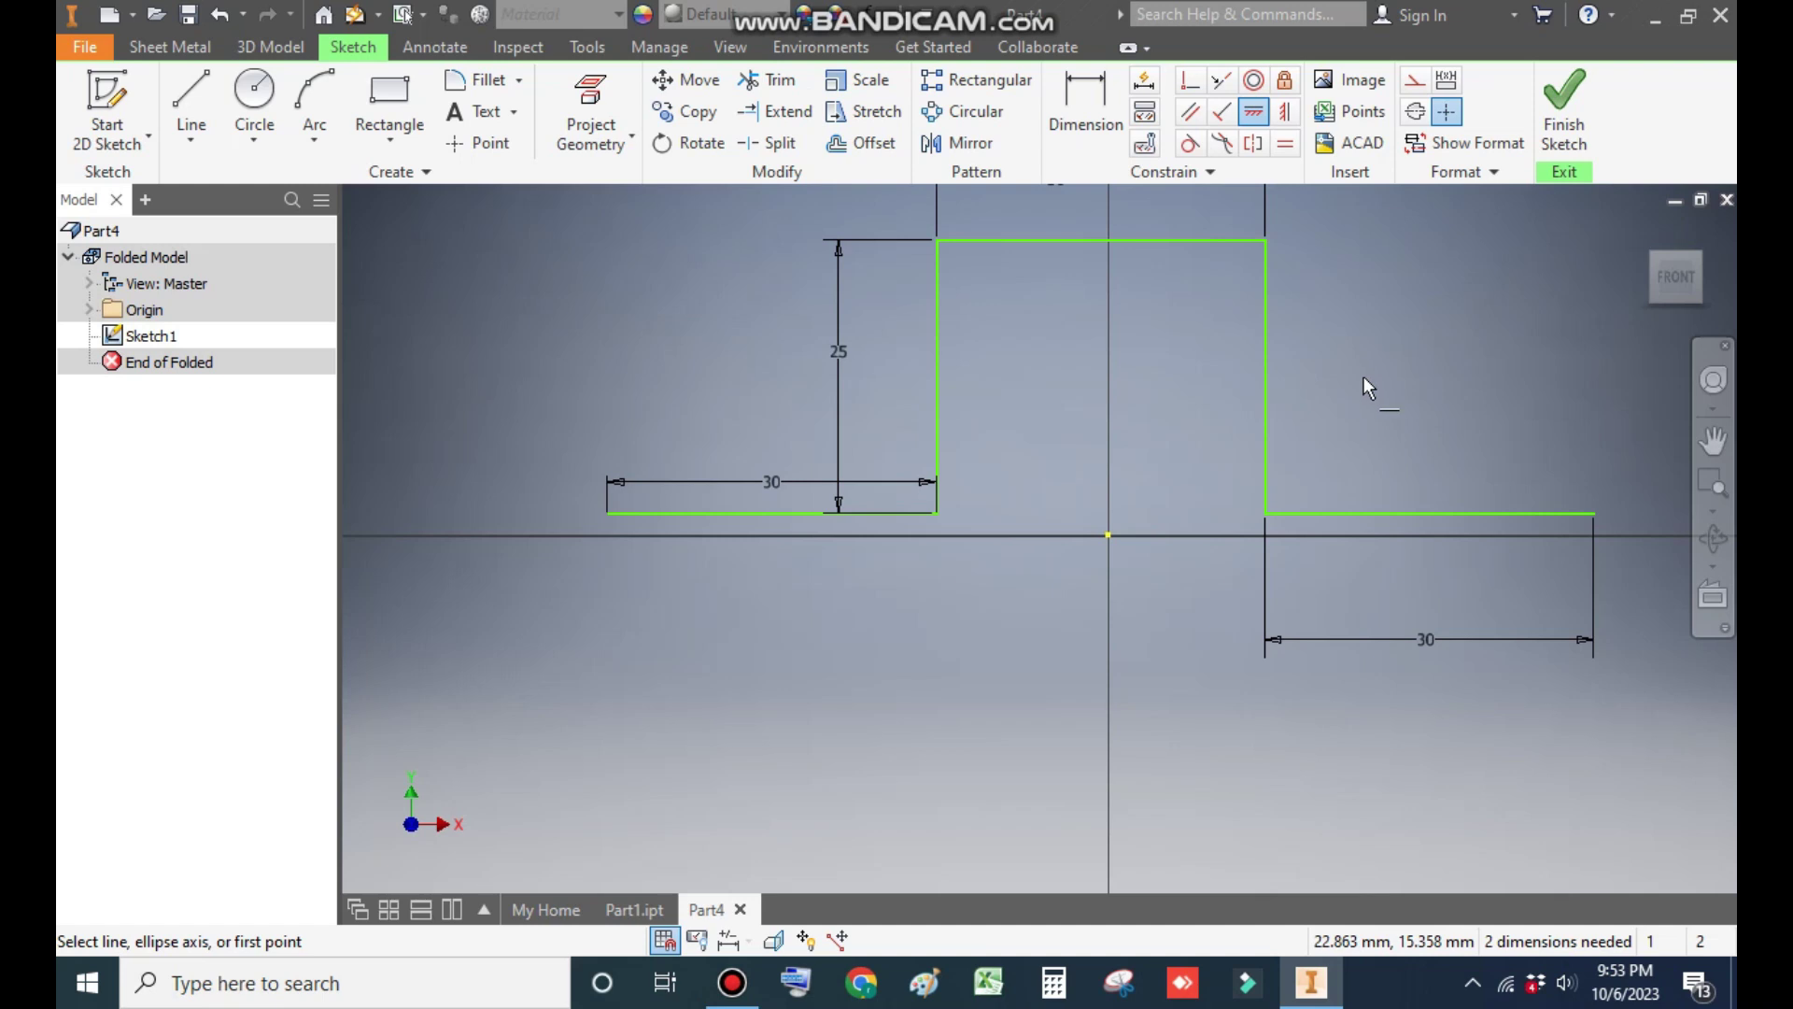
click(1107, 533)
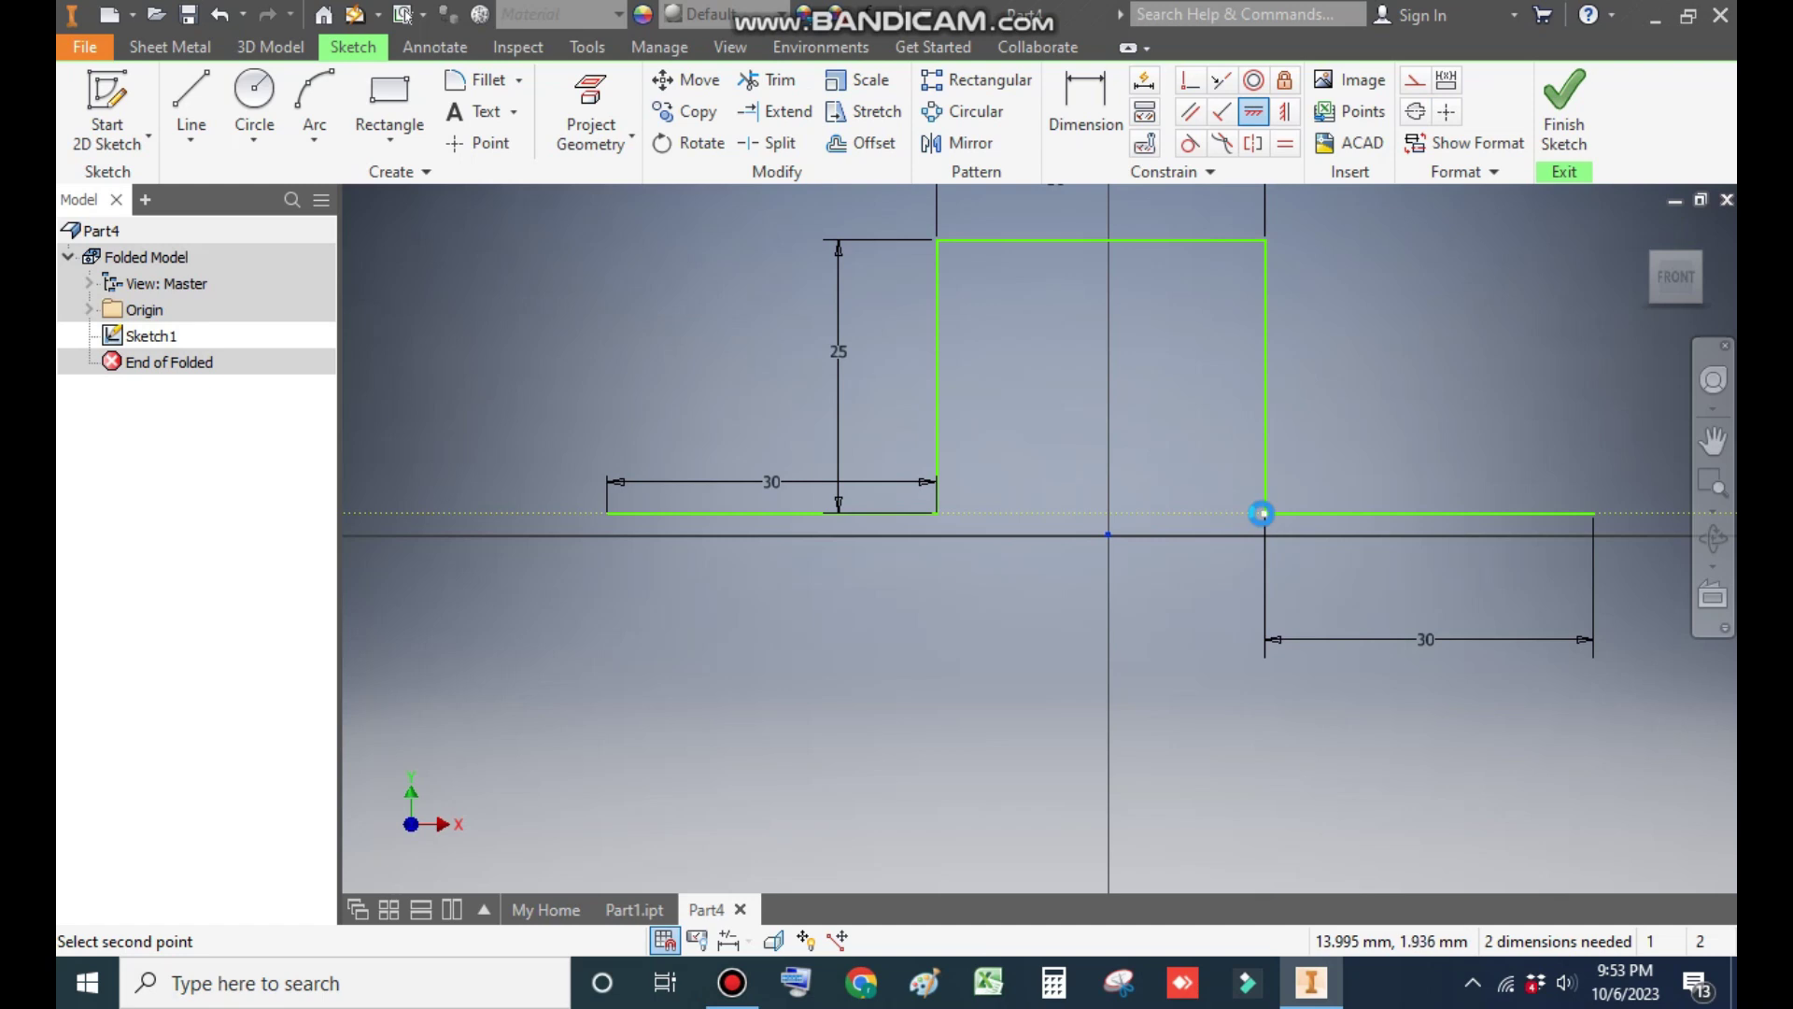
click(1262, 513)
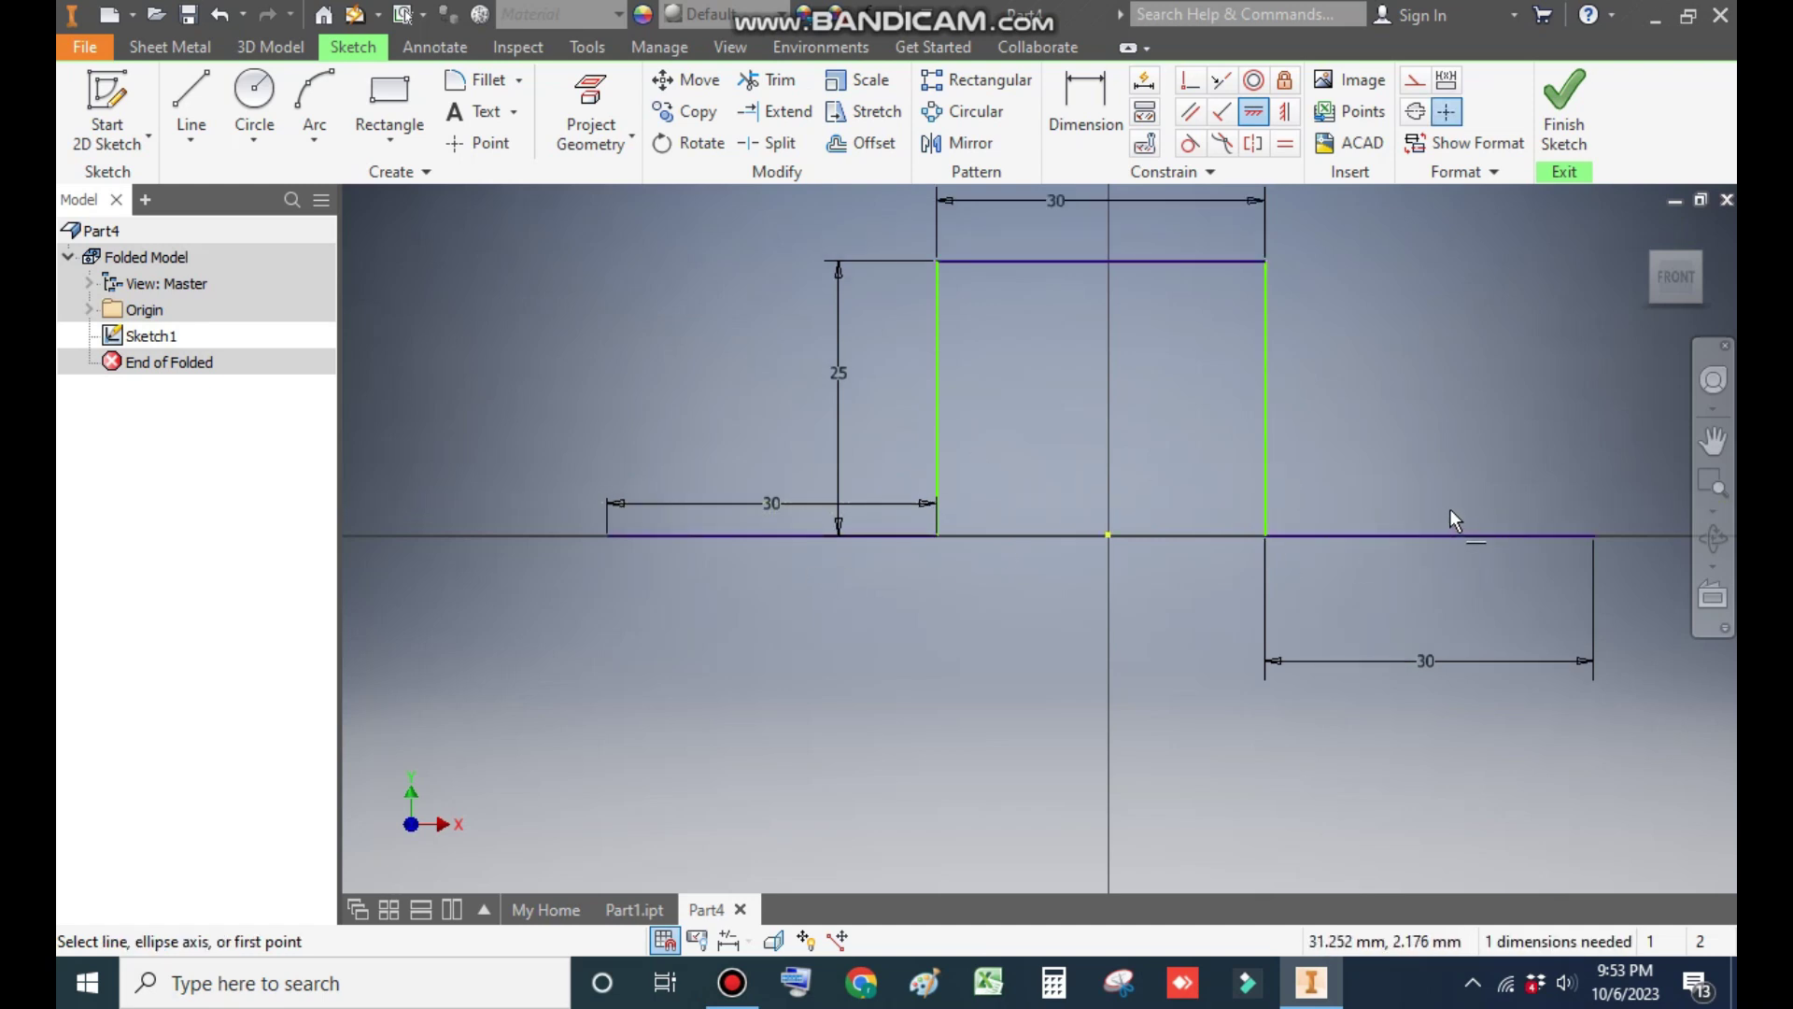
mouse_move(1212, 372)
middle_down()
mouse_move(1252, 404)
mouse_move(1261, 389)
middle_up()
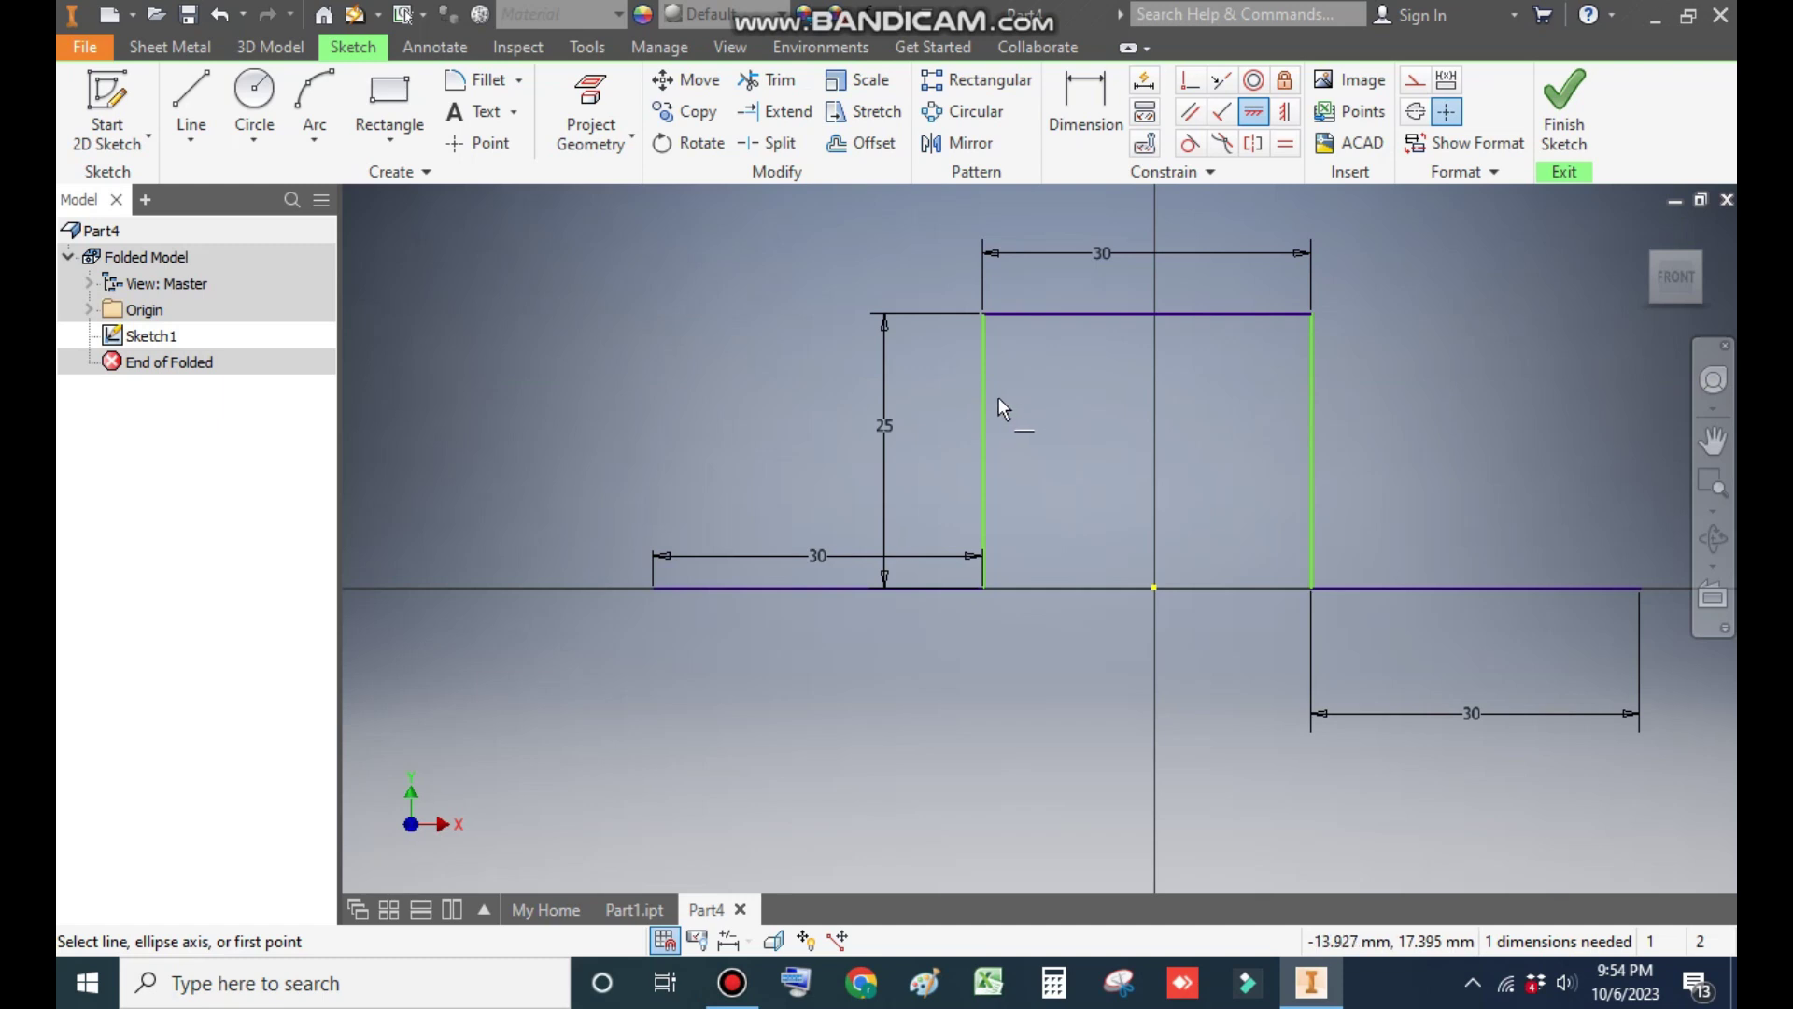
Align the top line's midpoint vertically above the sketch origin.
click(1285, 113)
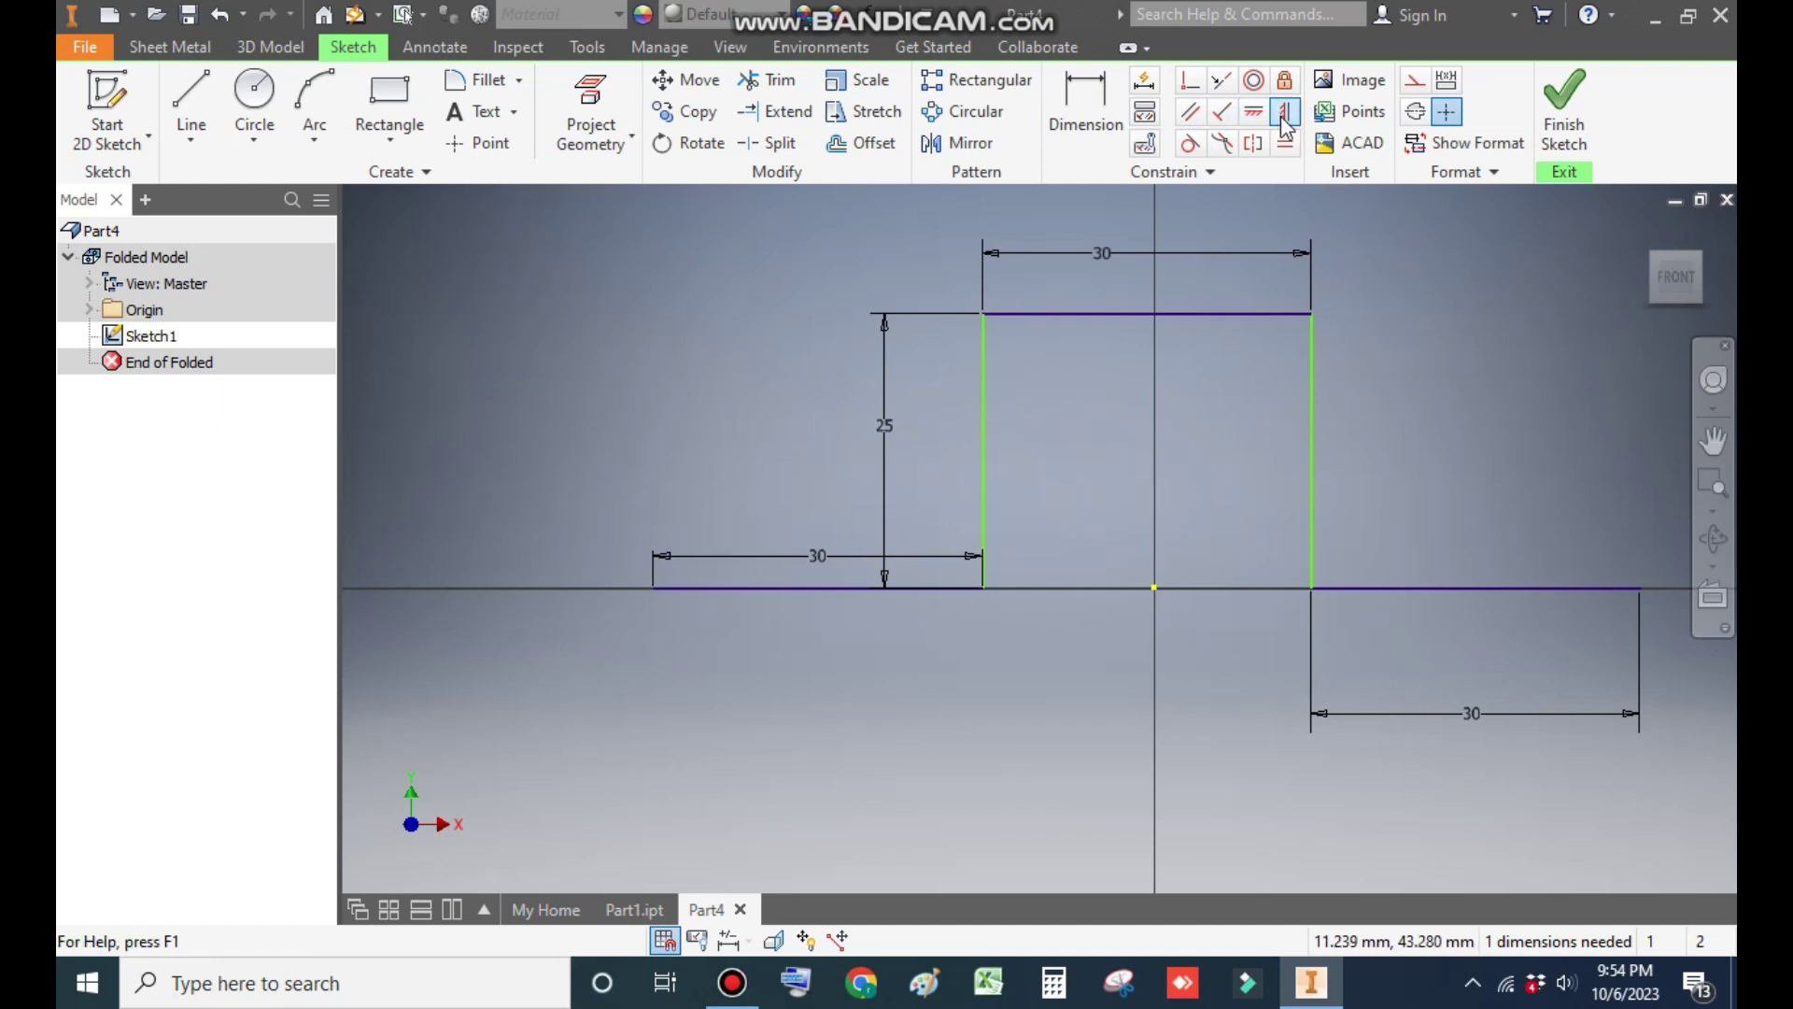
click(1285, 116)
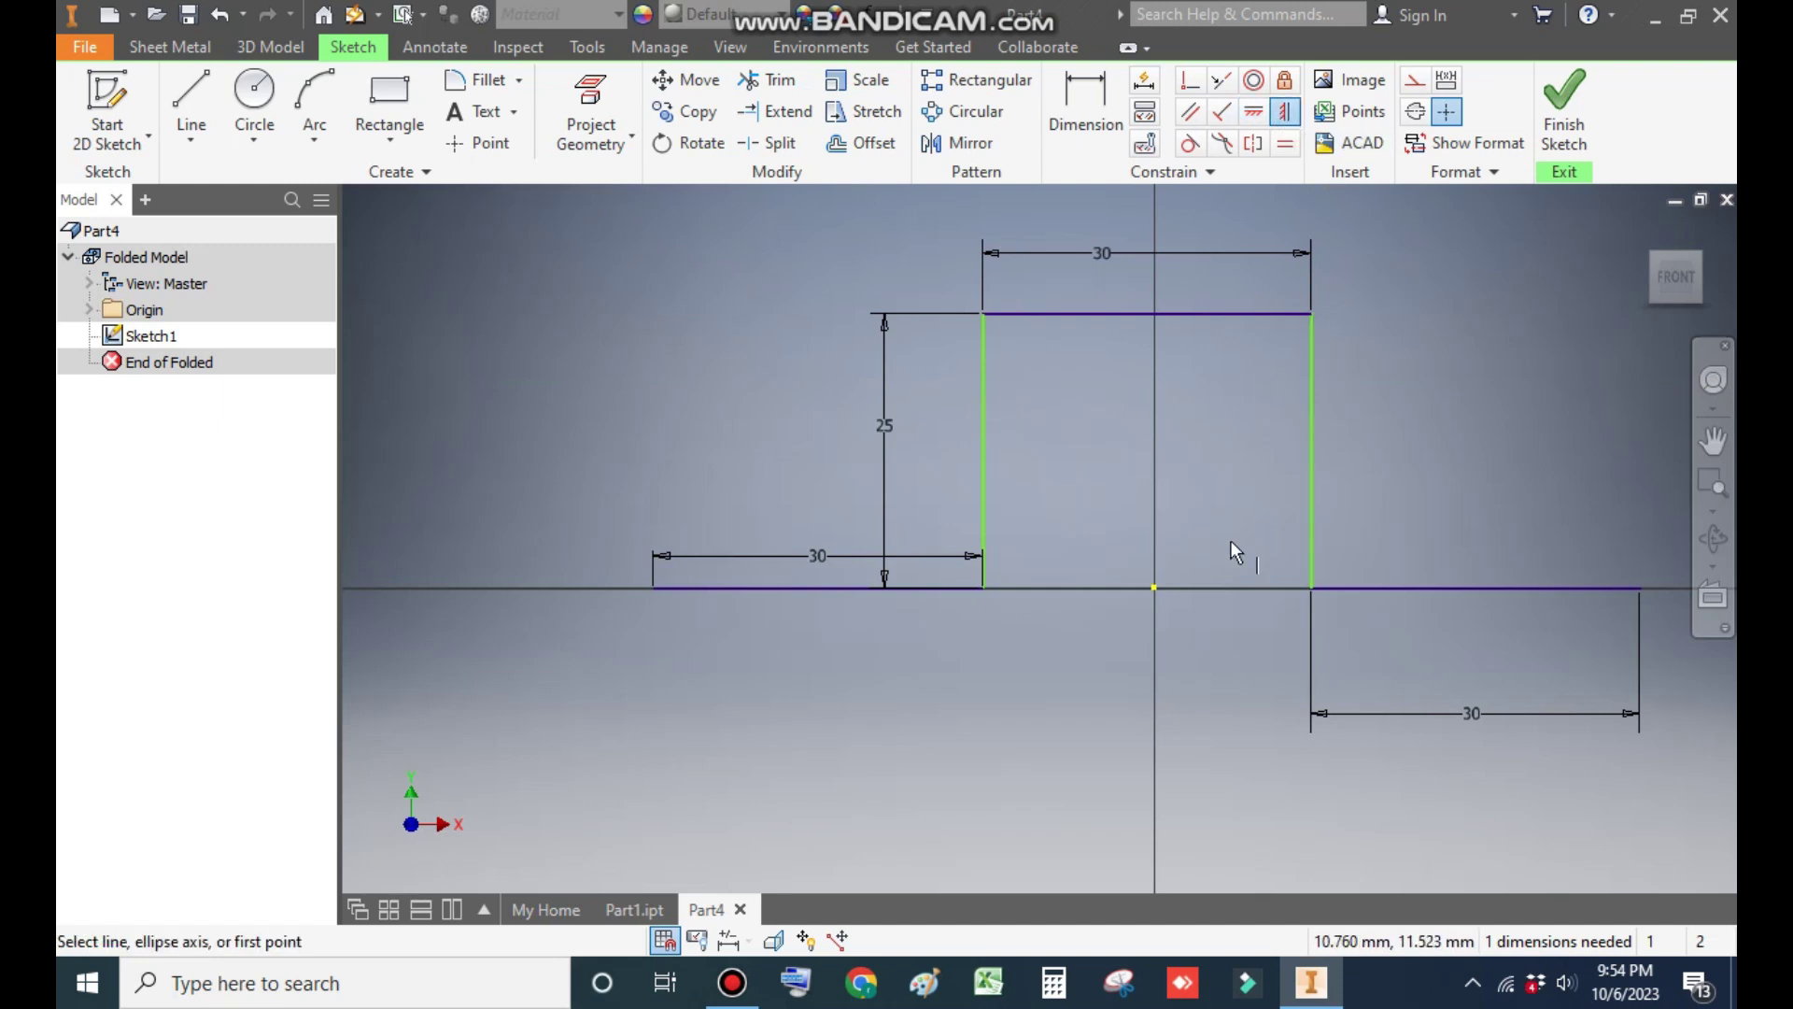
click(1155, 588)
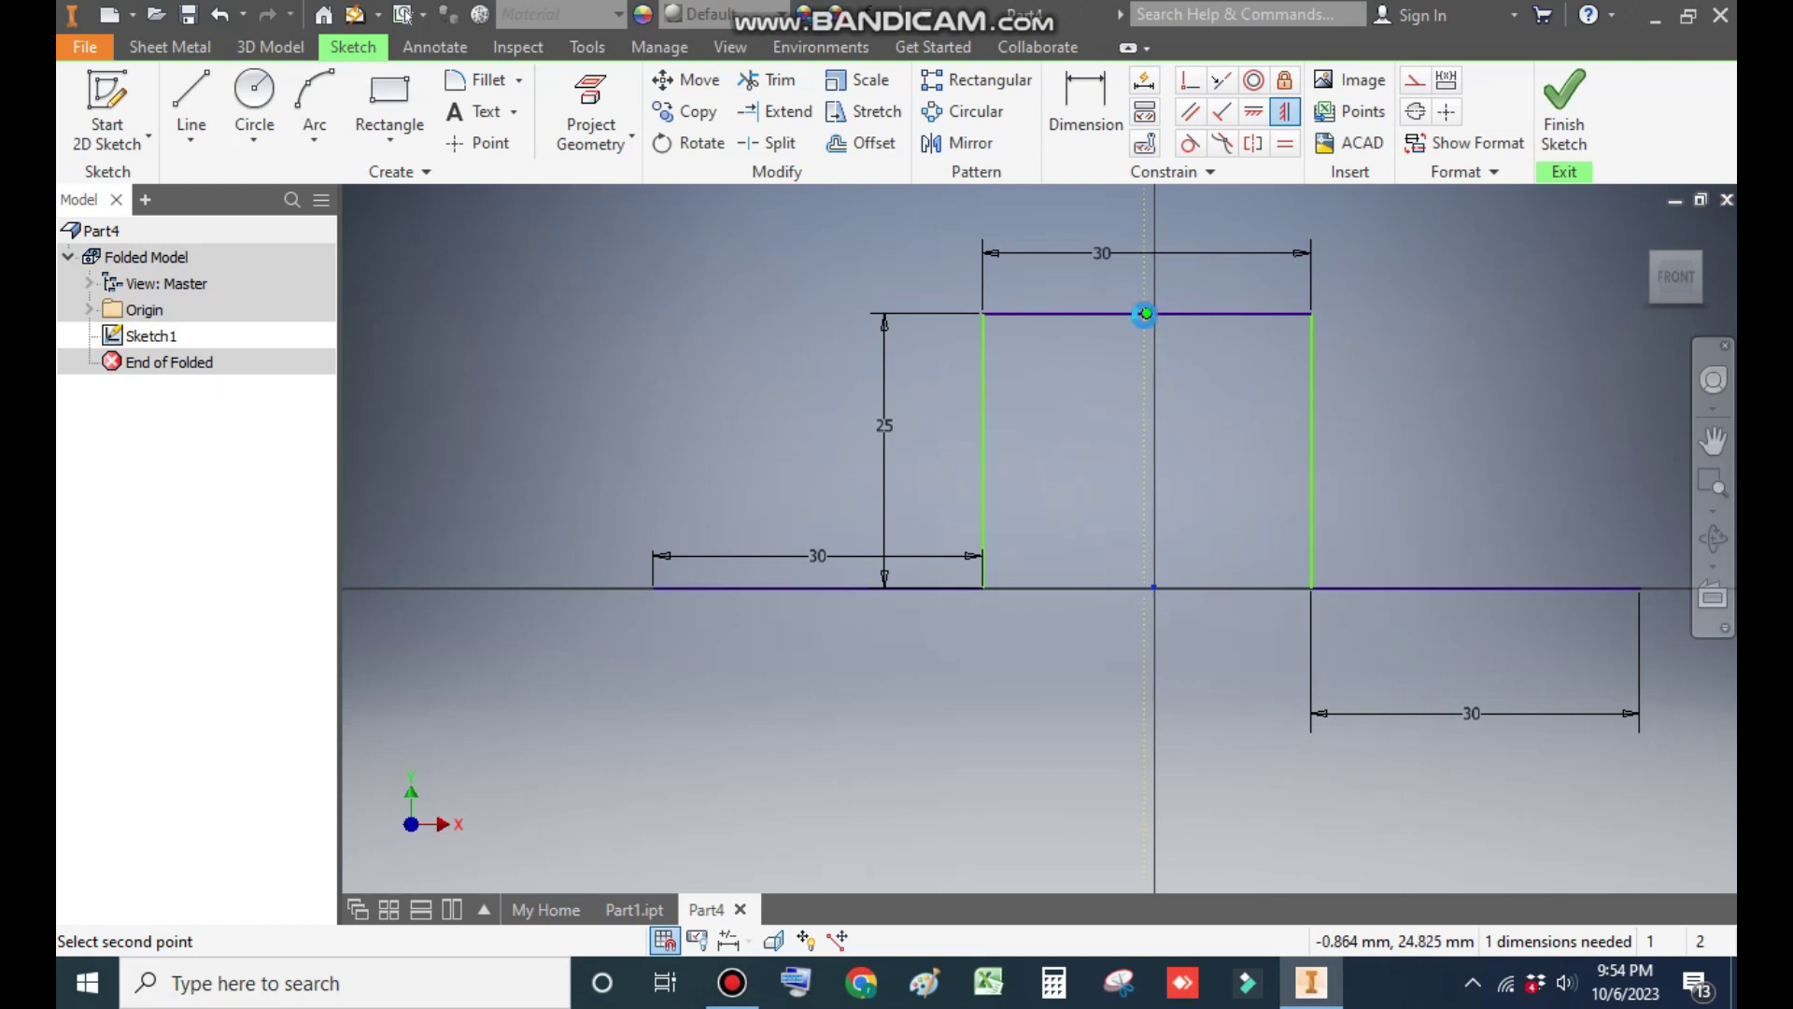
click(1147, 314)
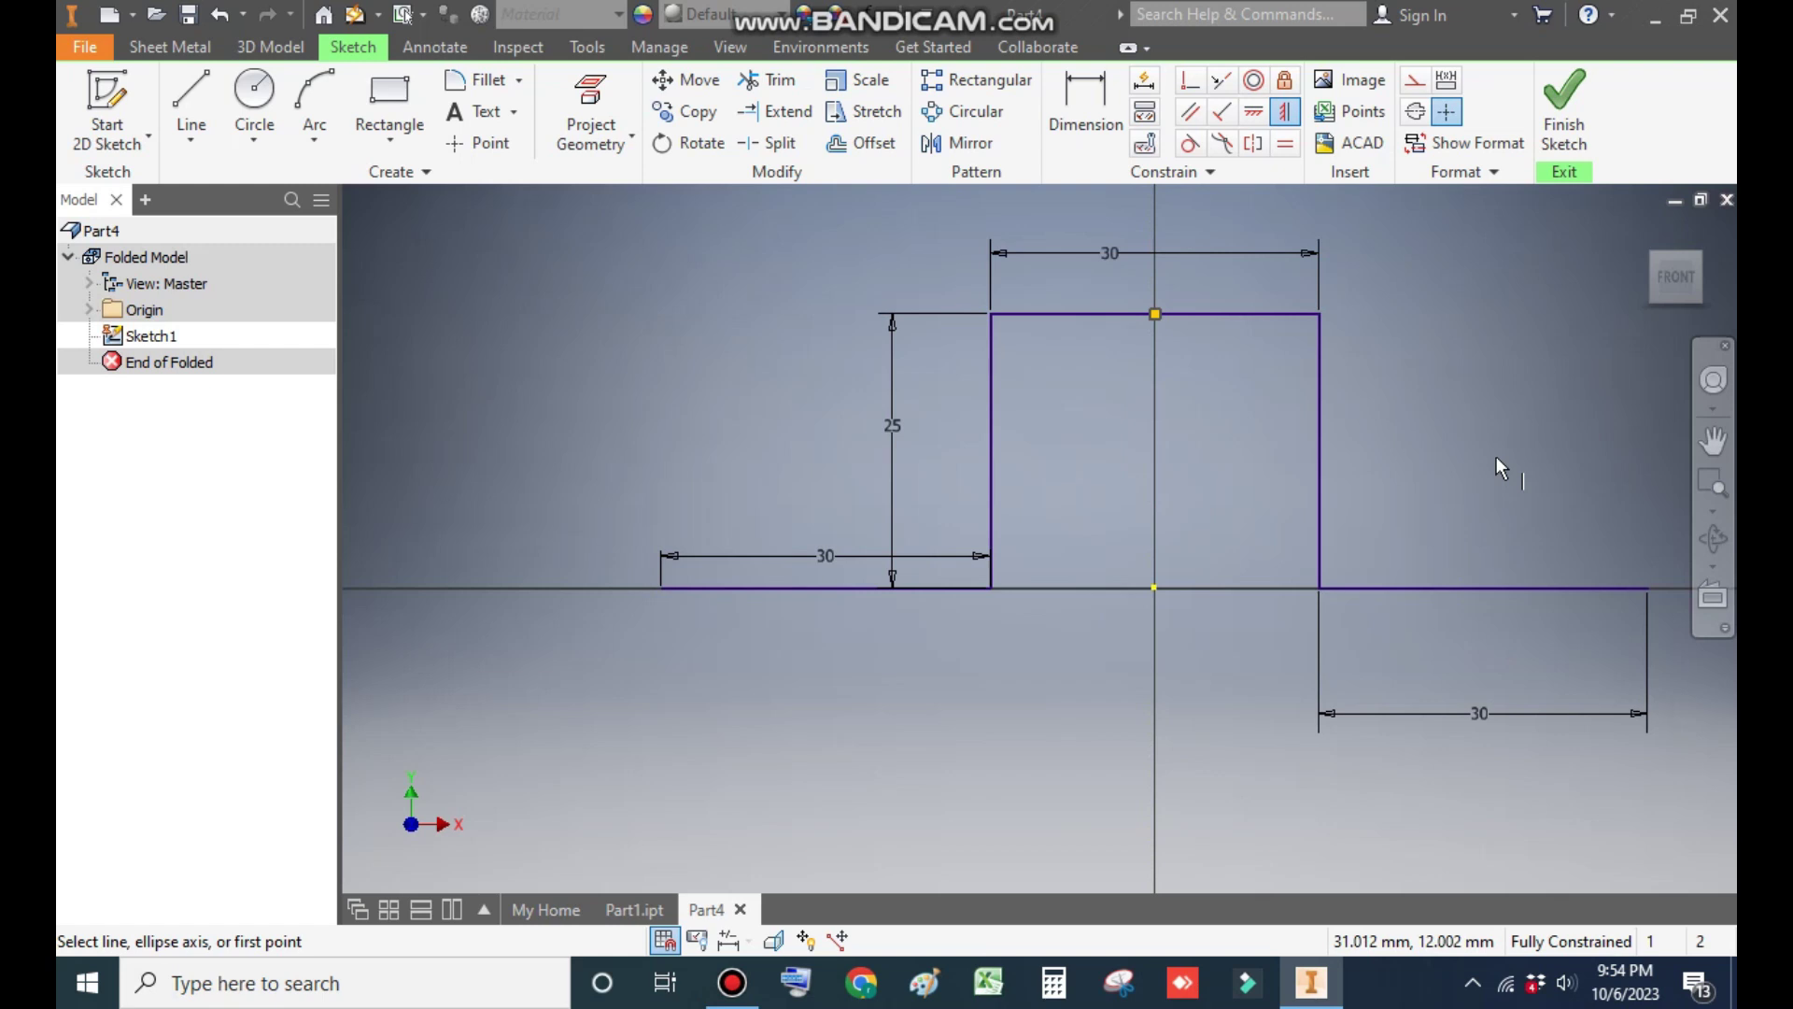
key(Escape)
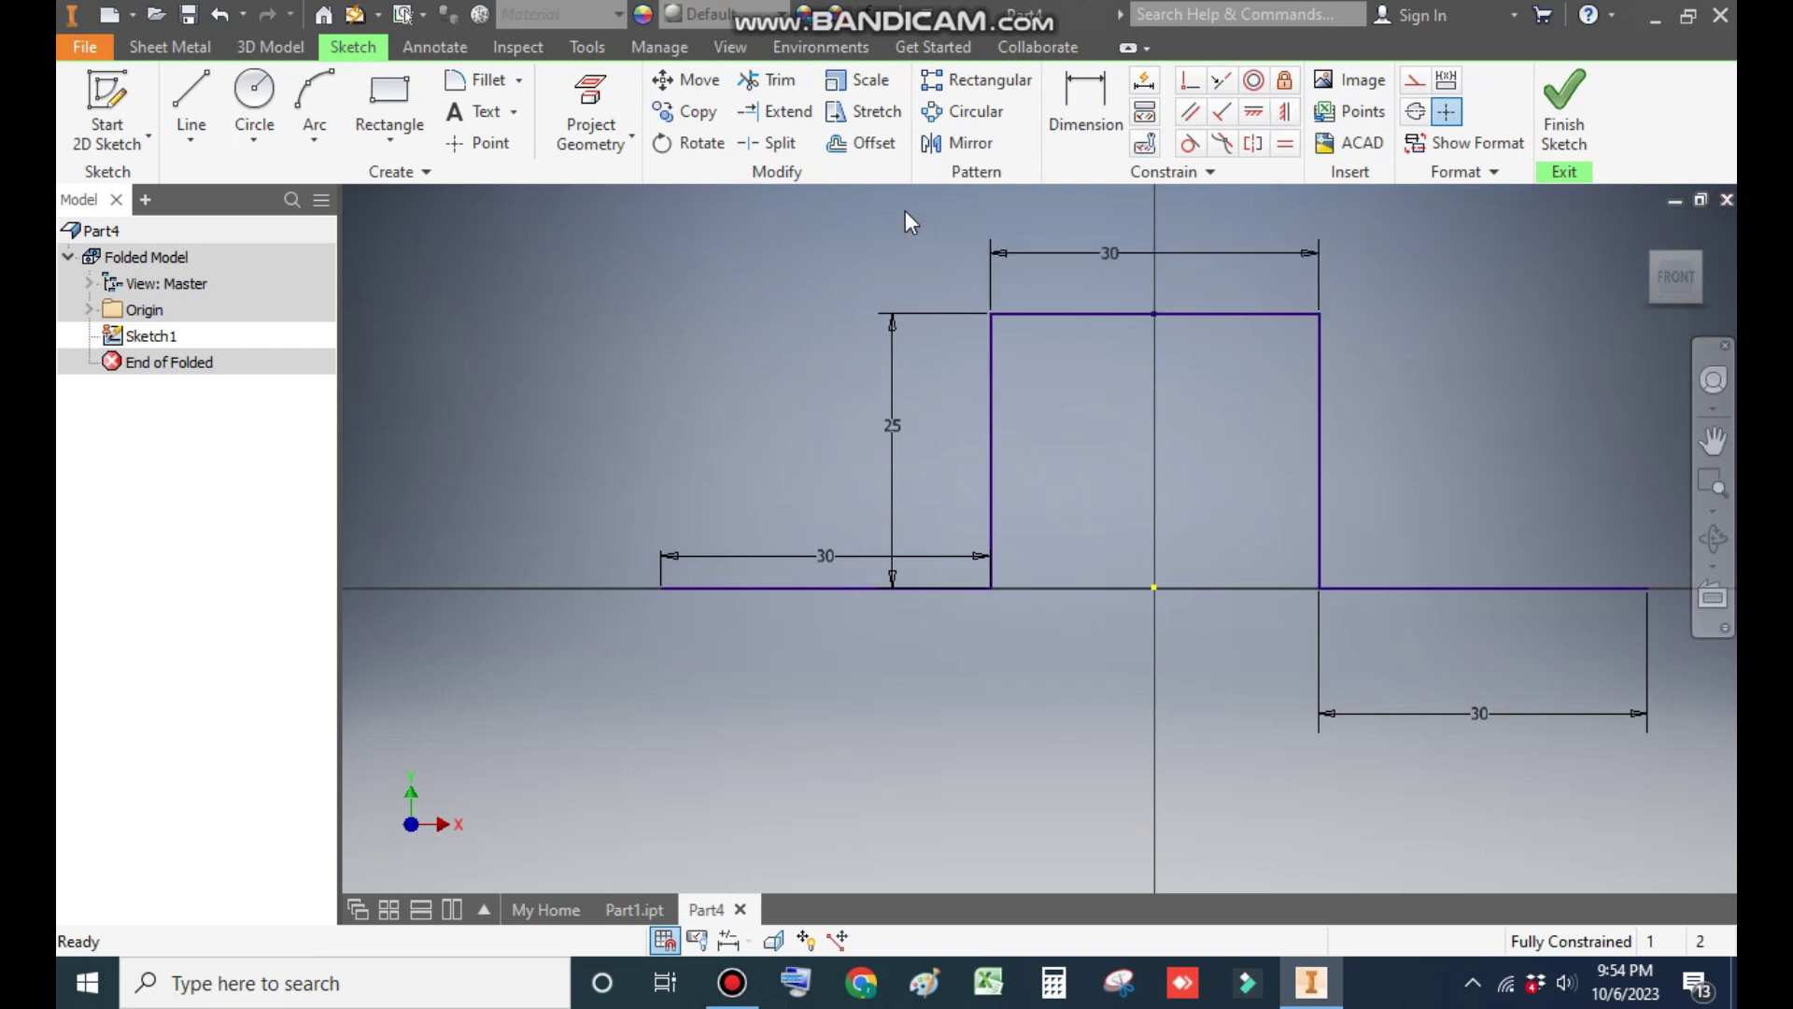
Fillet the top-left and top-right corners of the profile with a 15 mm radius.
click(483, 86)
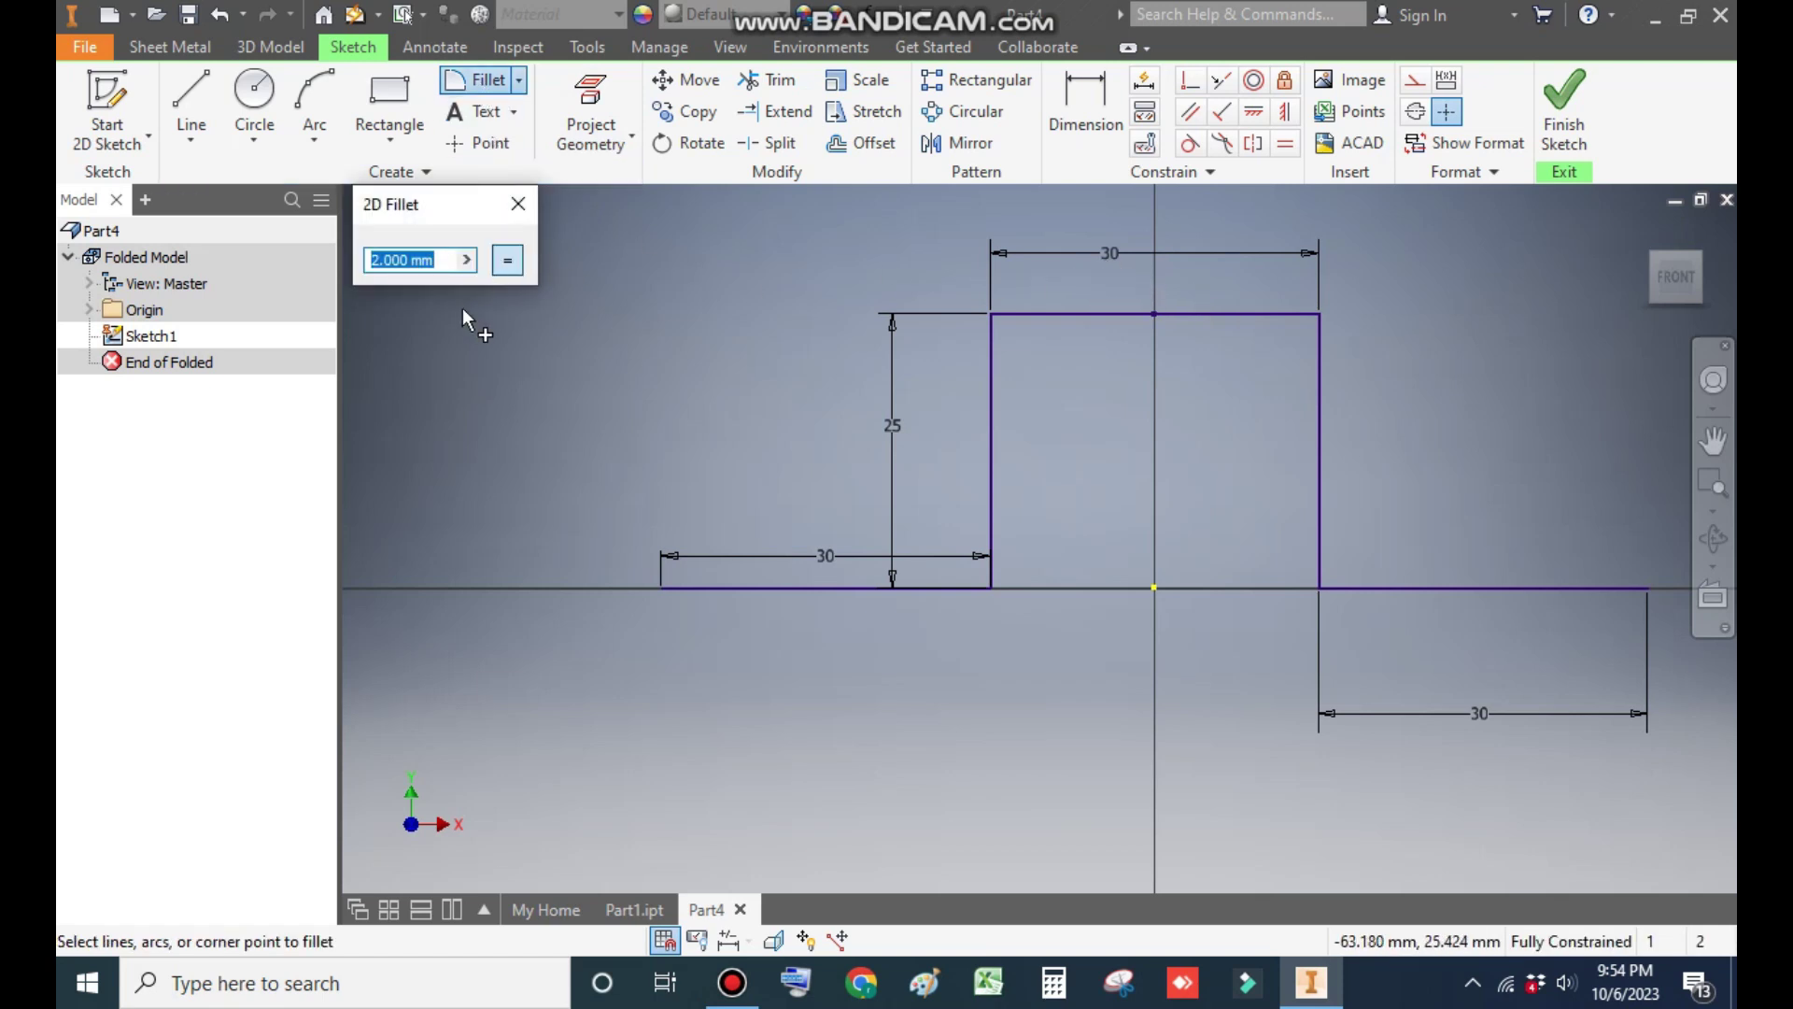
text(15)
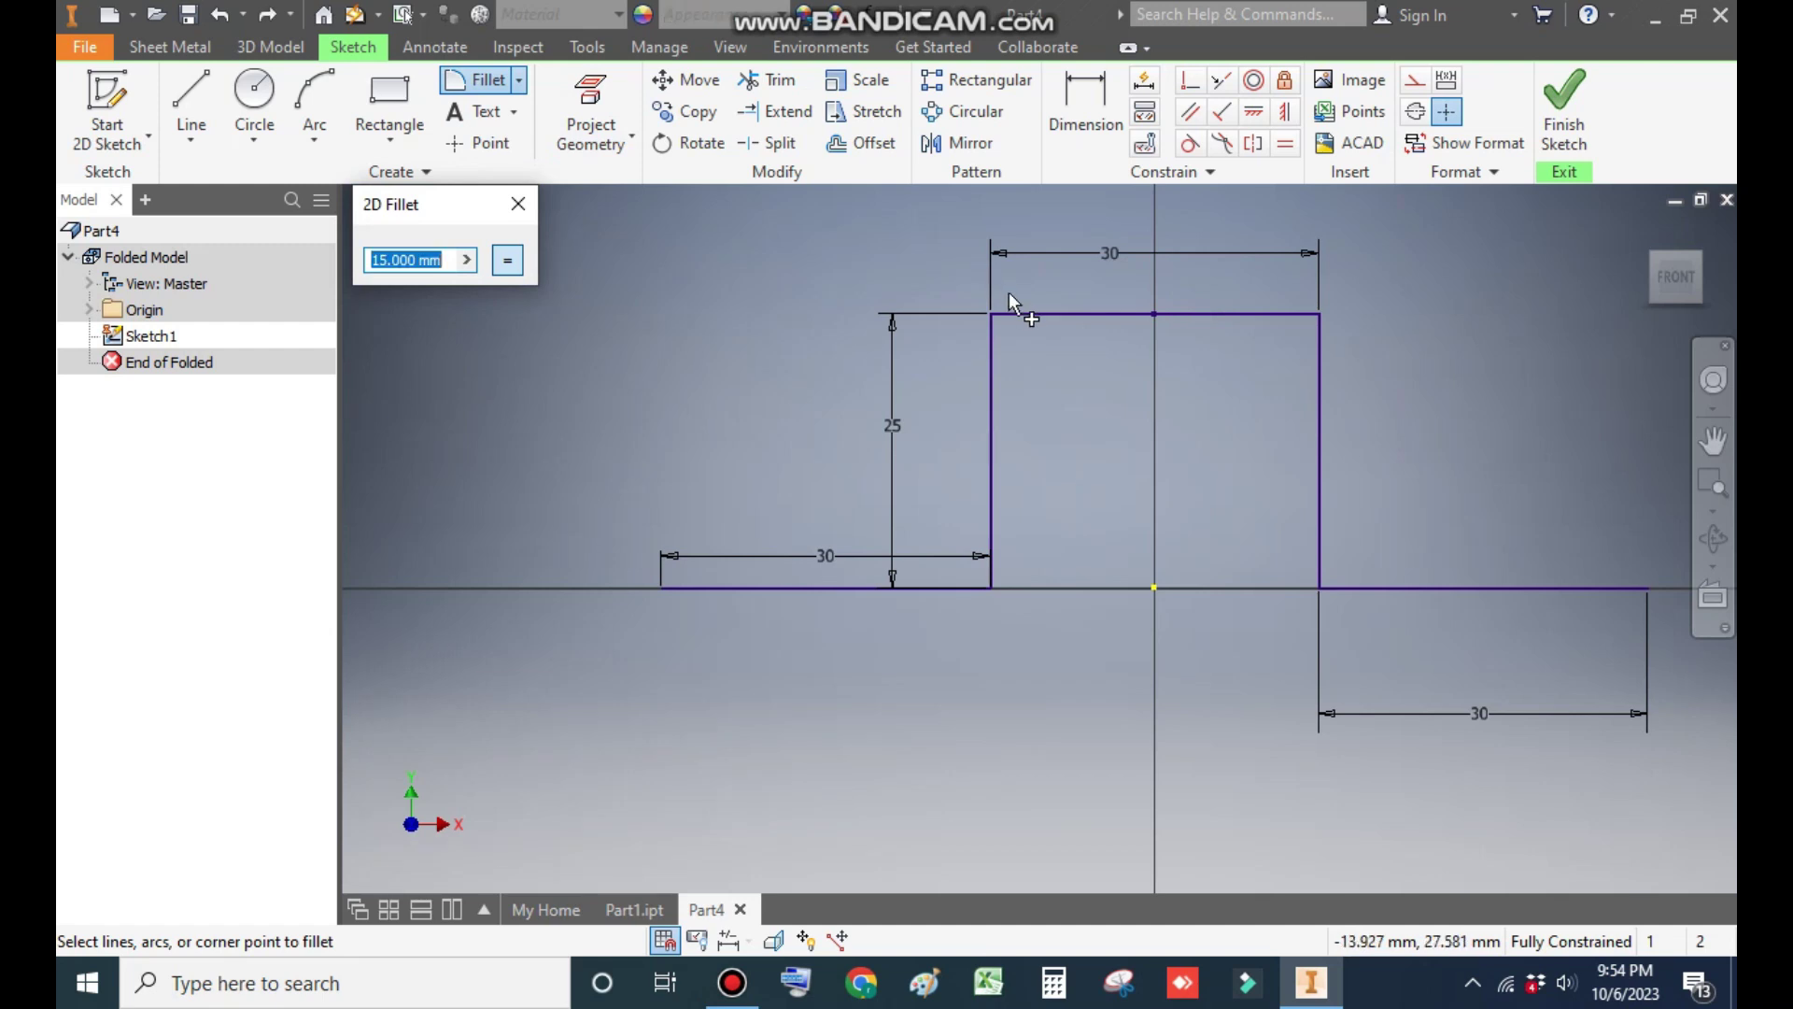
click(1039, 314)
click(993, 372)
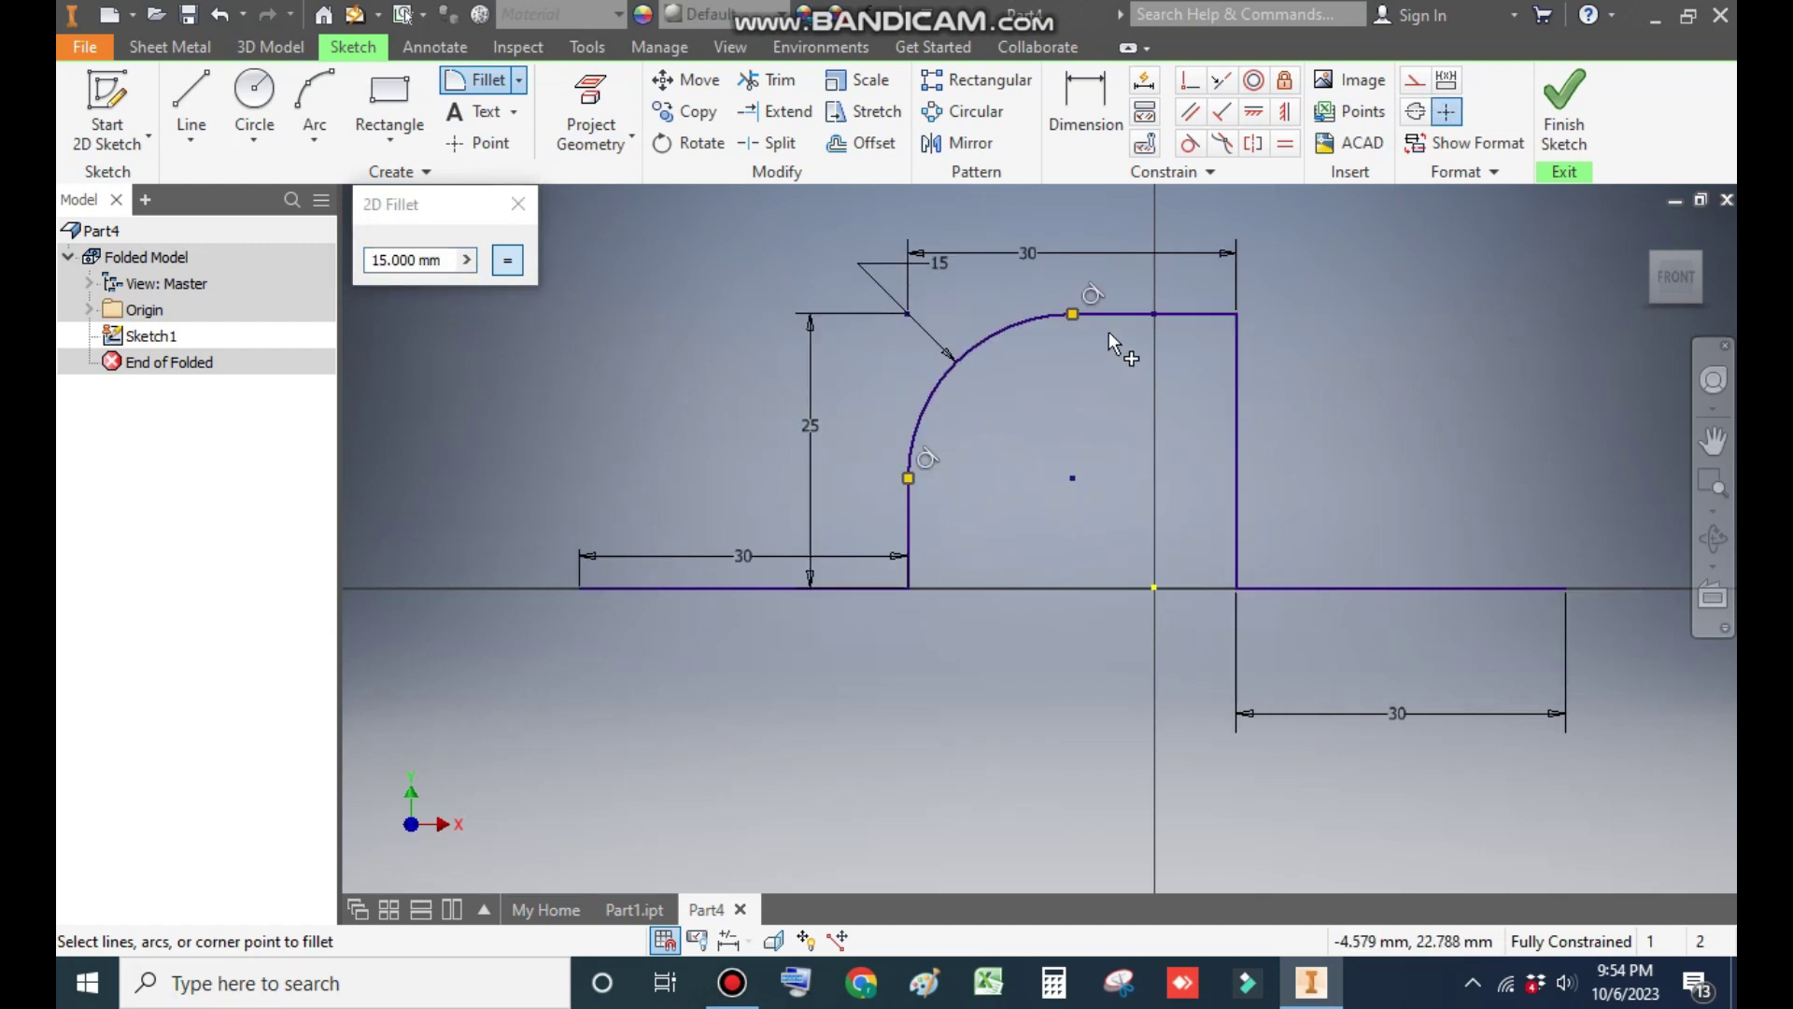
click(1176, 320)
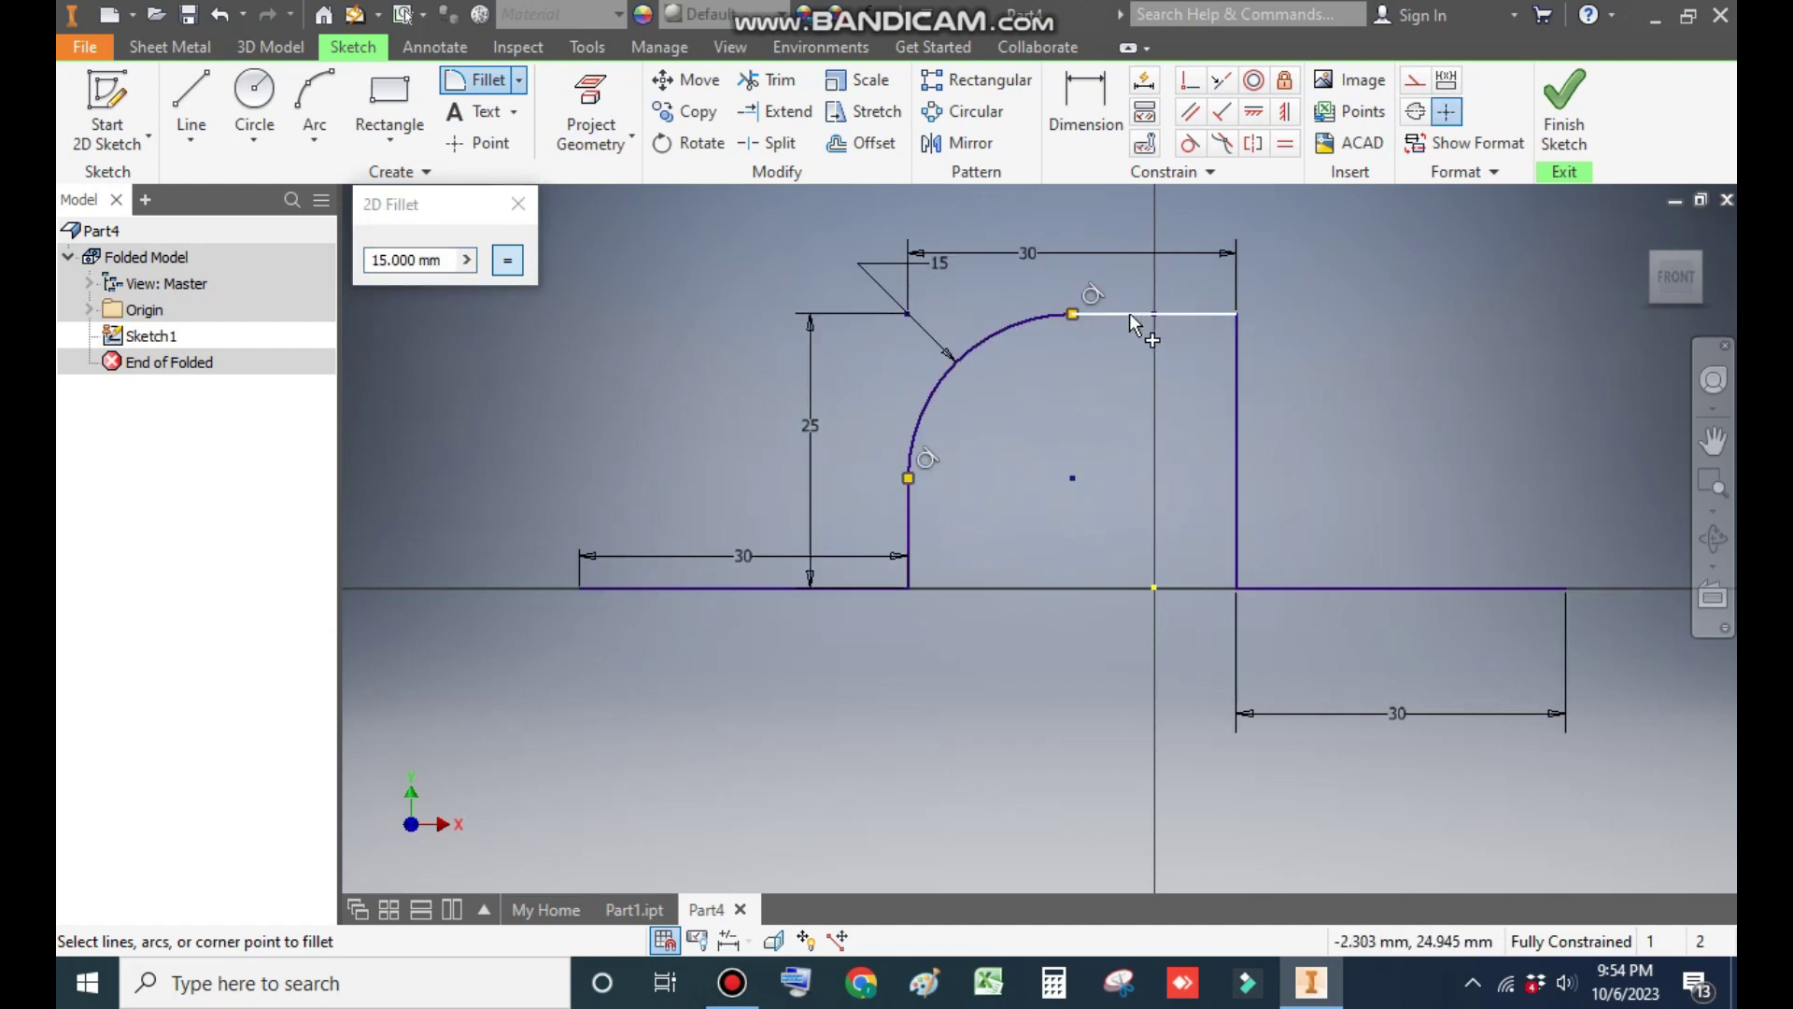
click(1235, 389)
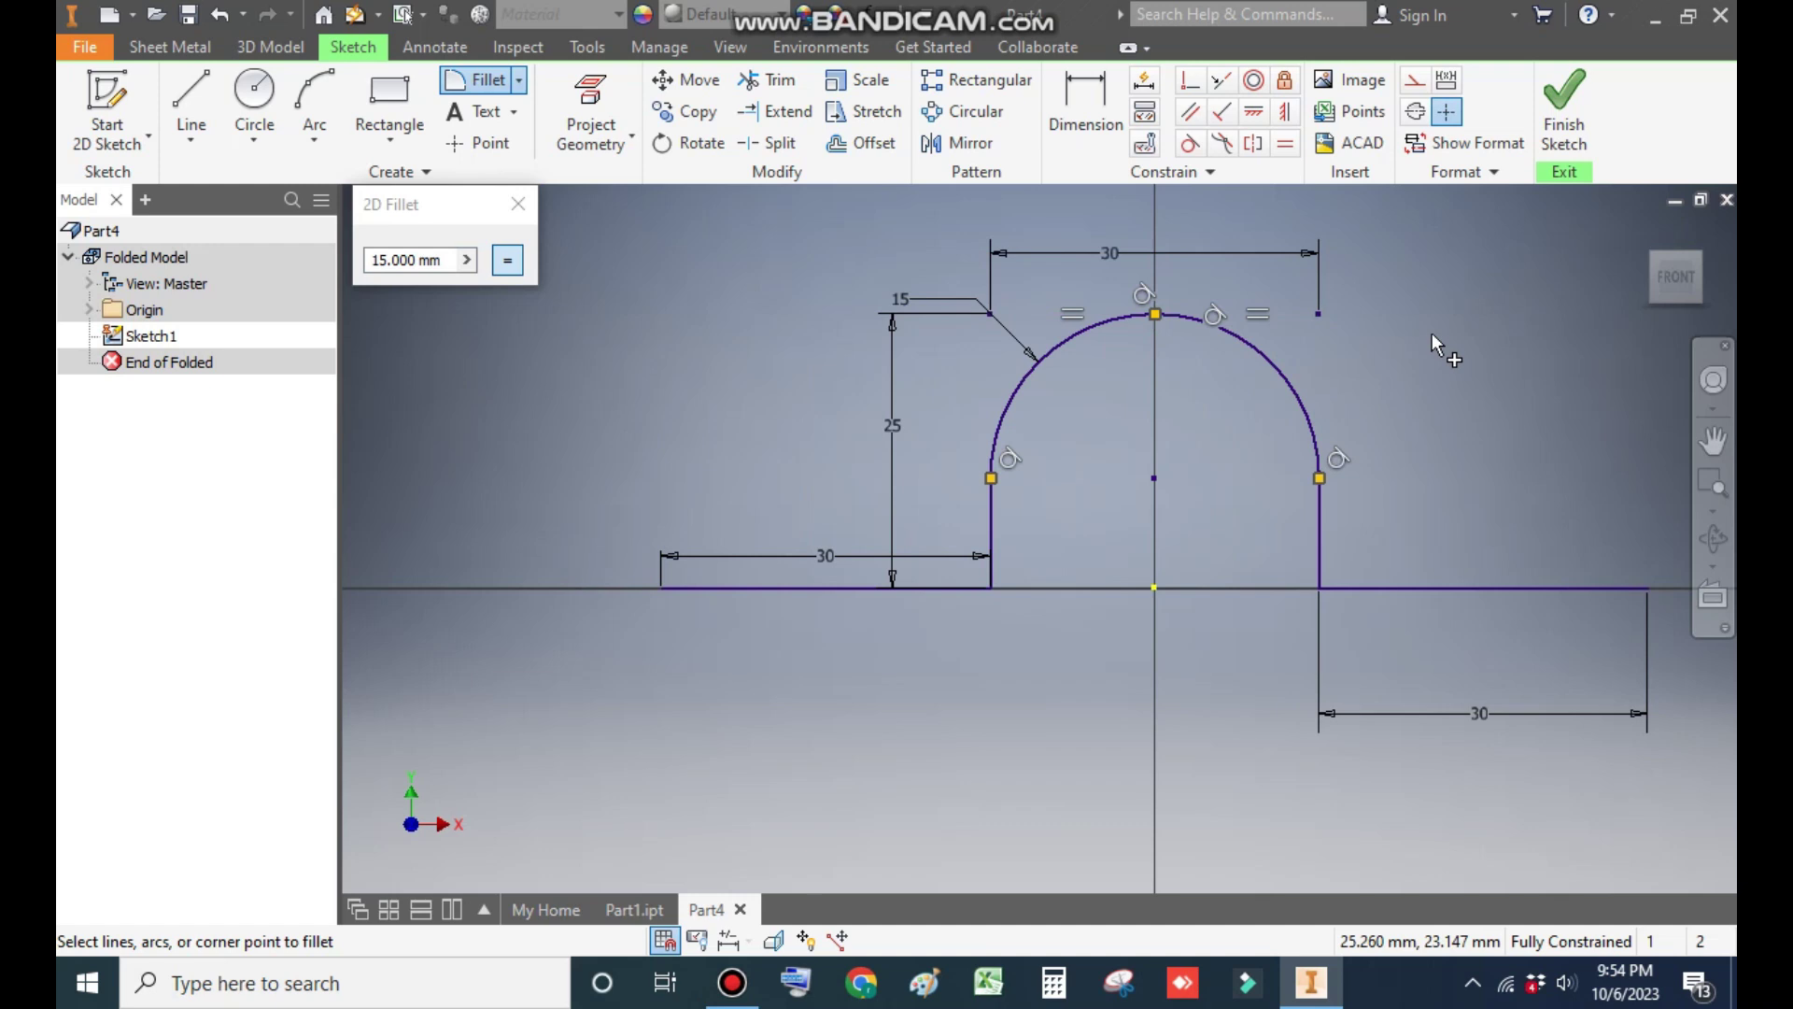
key(Escape)
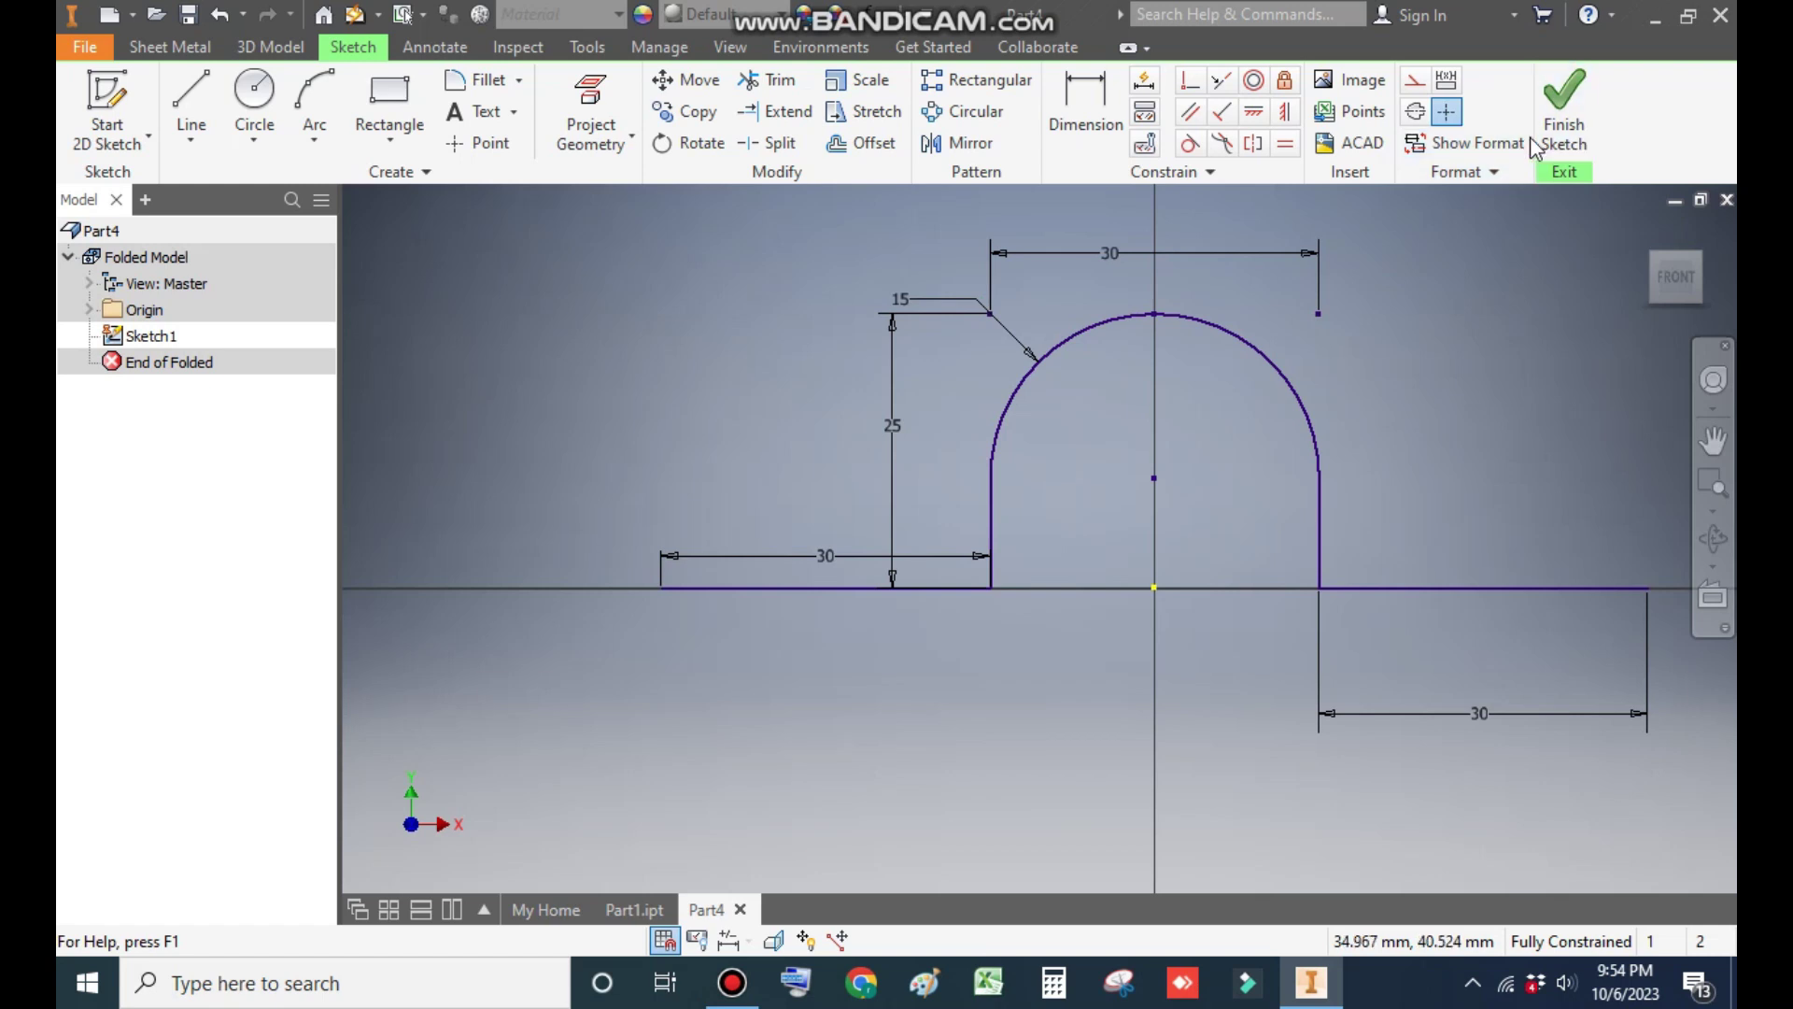
Finish the arch sketch and start a Contour Flange from the profile.
click(1564, 112)
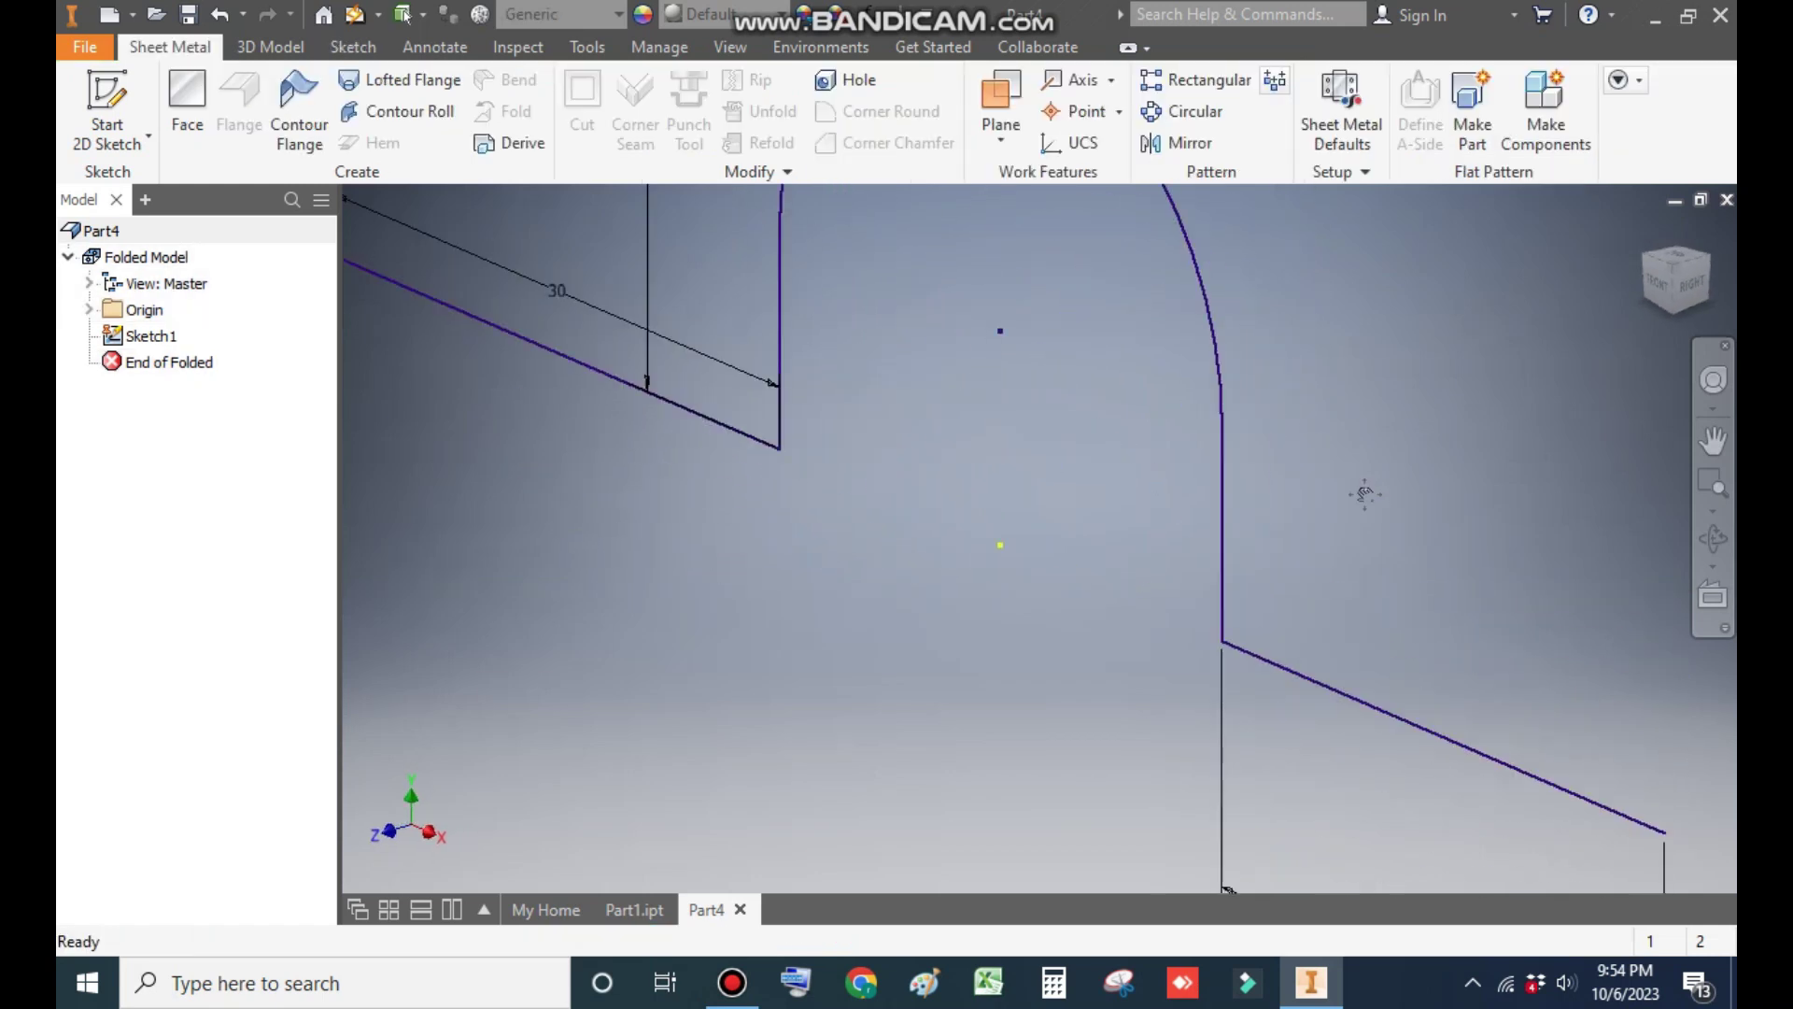
scroll(1378, 598, up, 2)
middle_drag(1363, 601, 1290, 609)
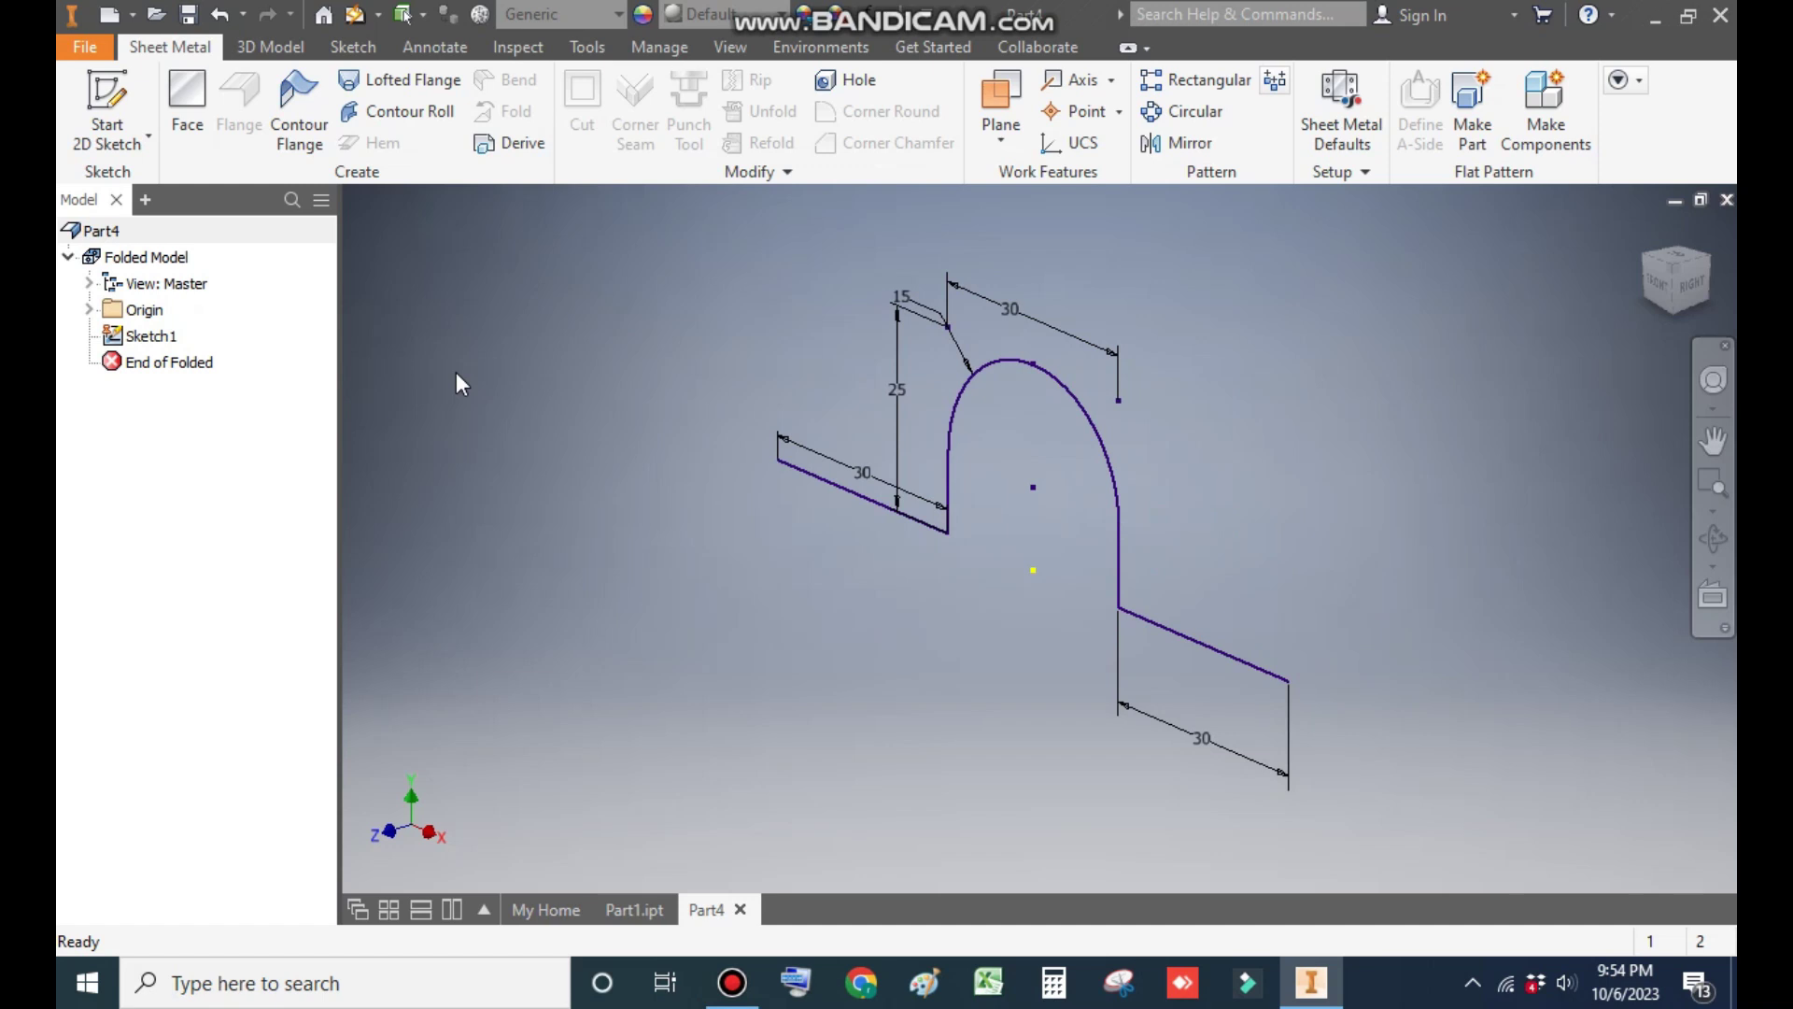
click(297, 121)
middle_drag(1370, 468, 1529, 431)
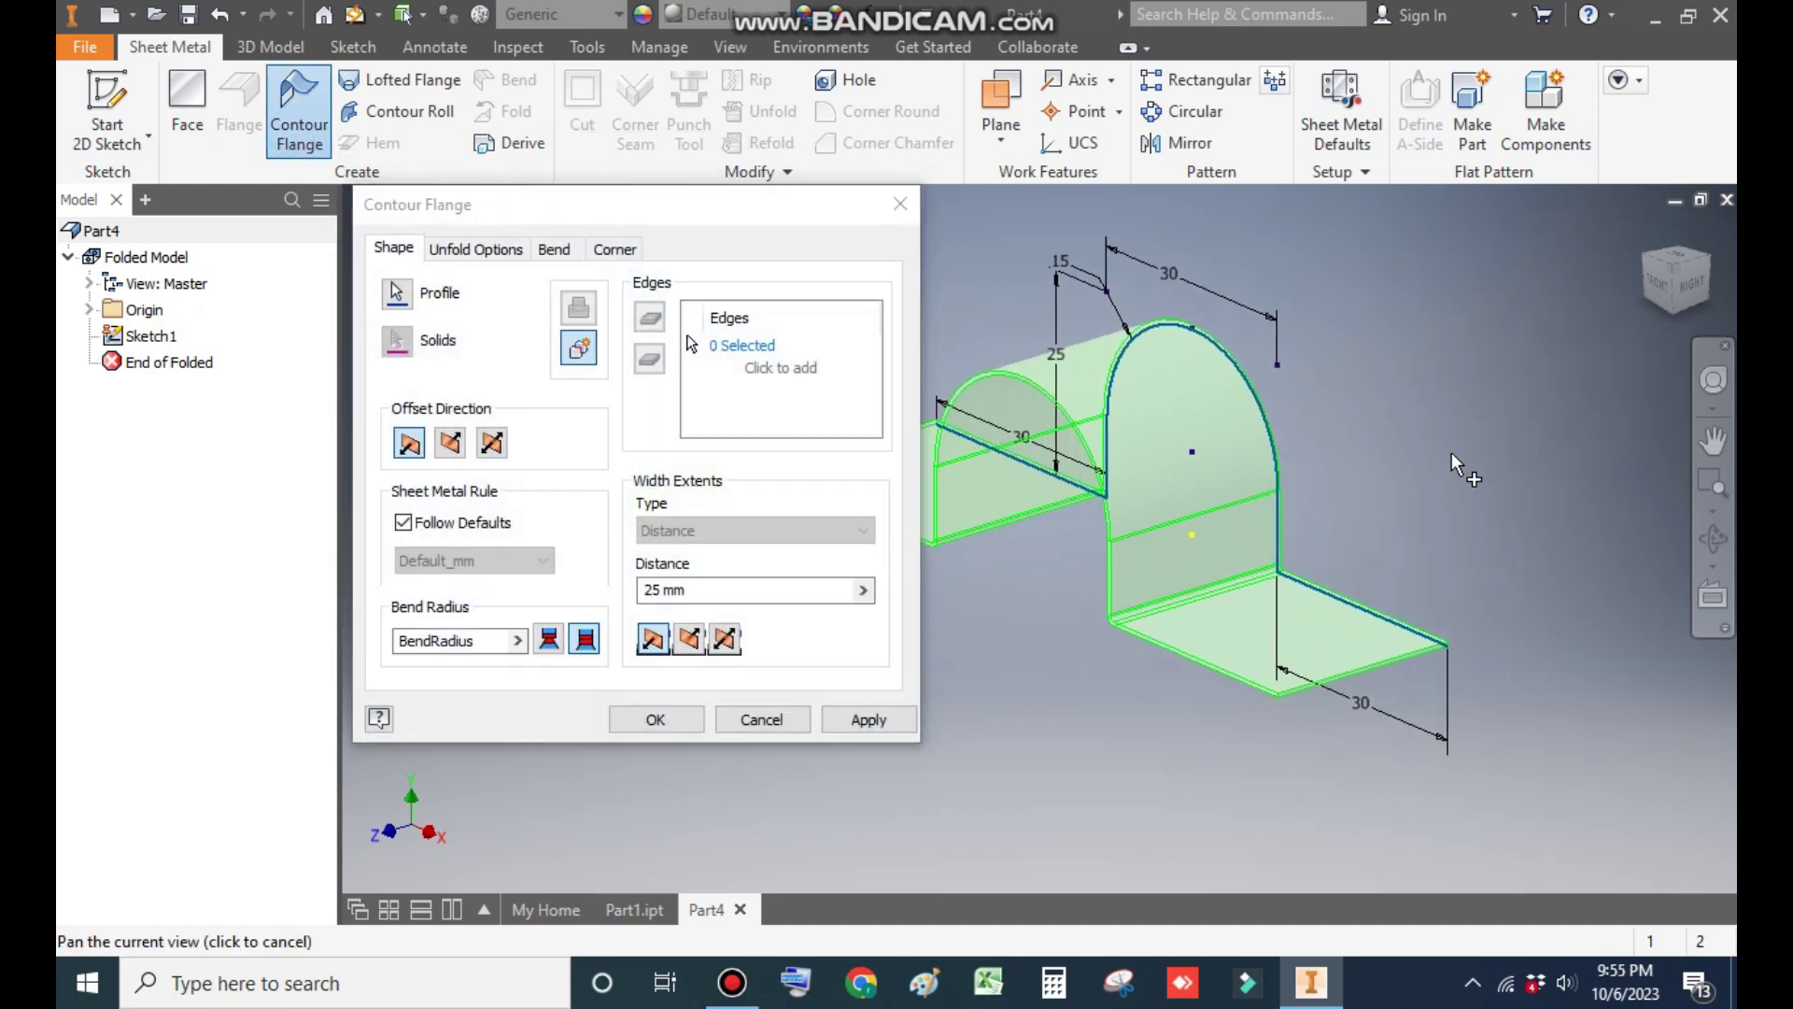
Flip the flange's offset direction to the inner side, then back to the outer side.
click(1661, 297)
scroll(1157, 620, up, 5)
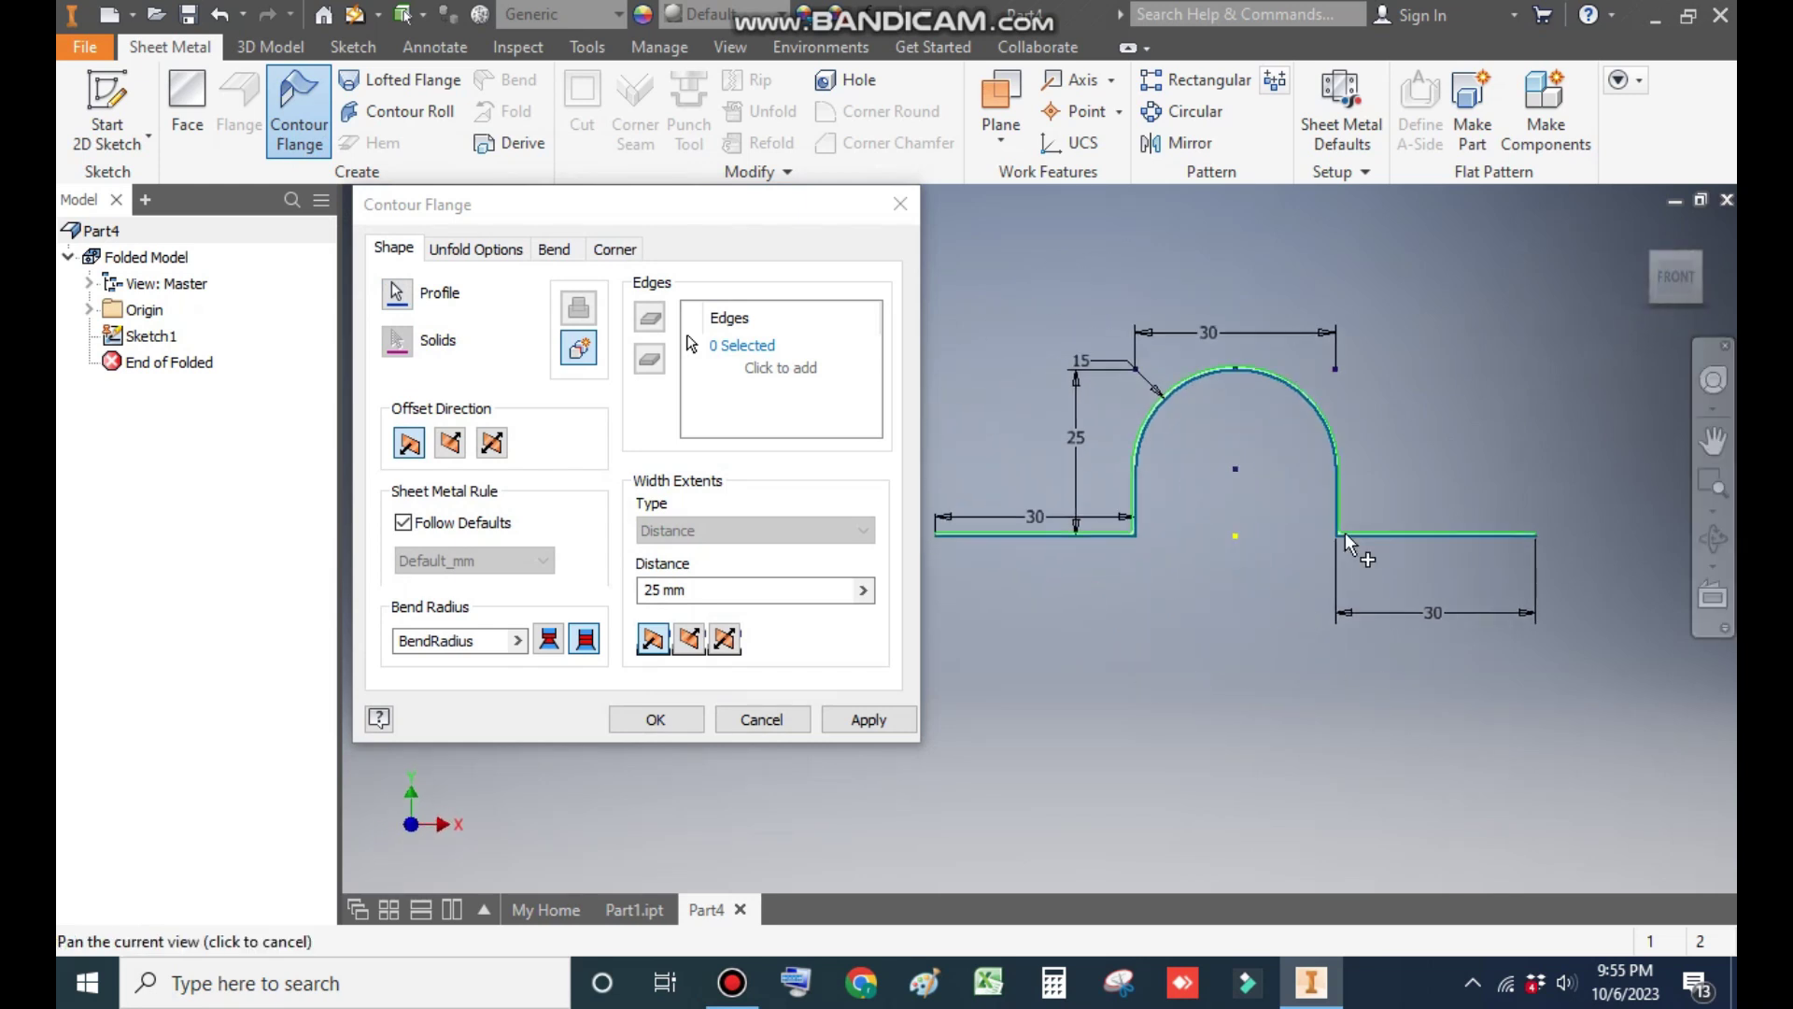
scroll(1347, 333, up, 2)
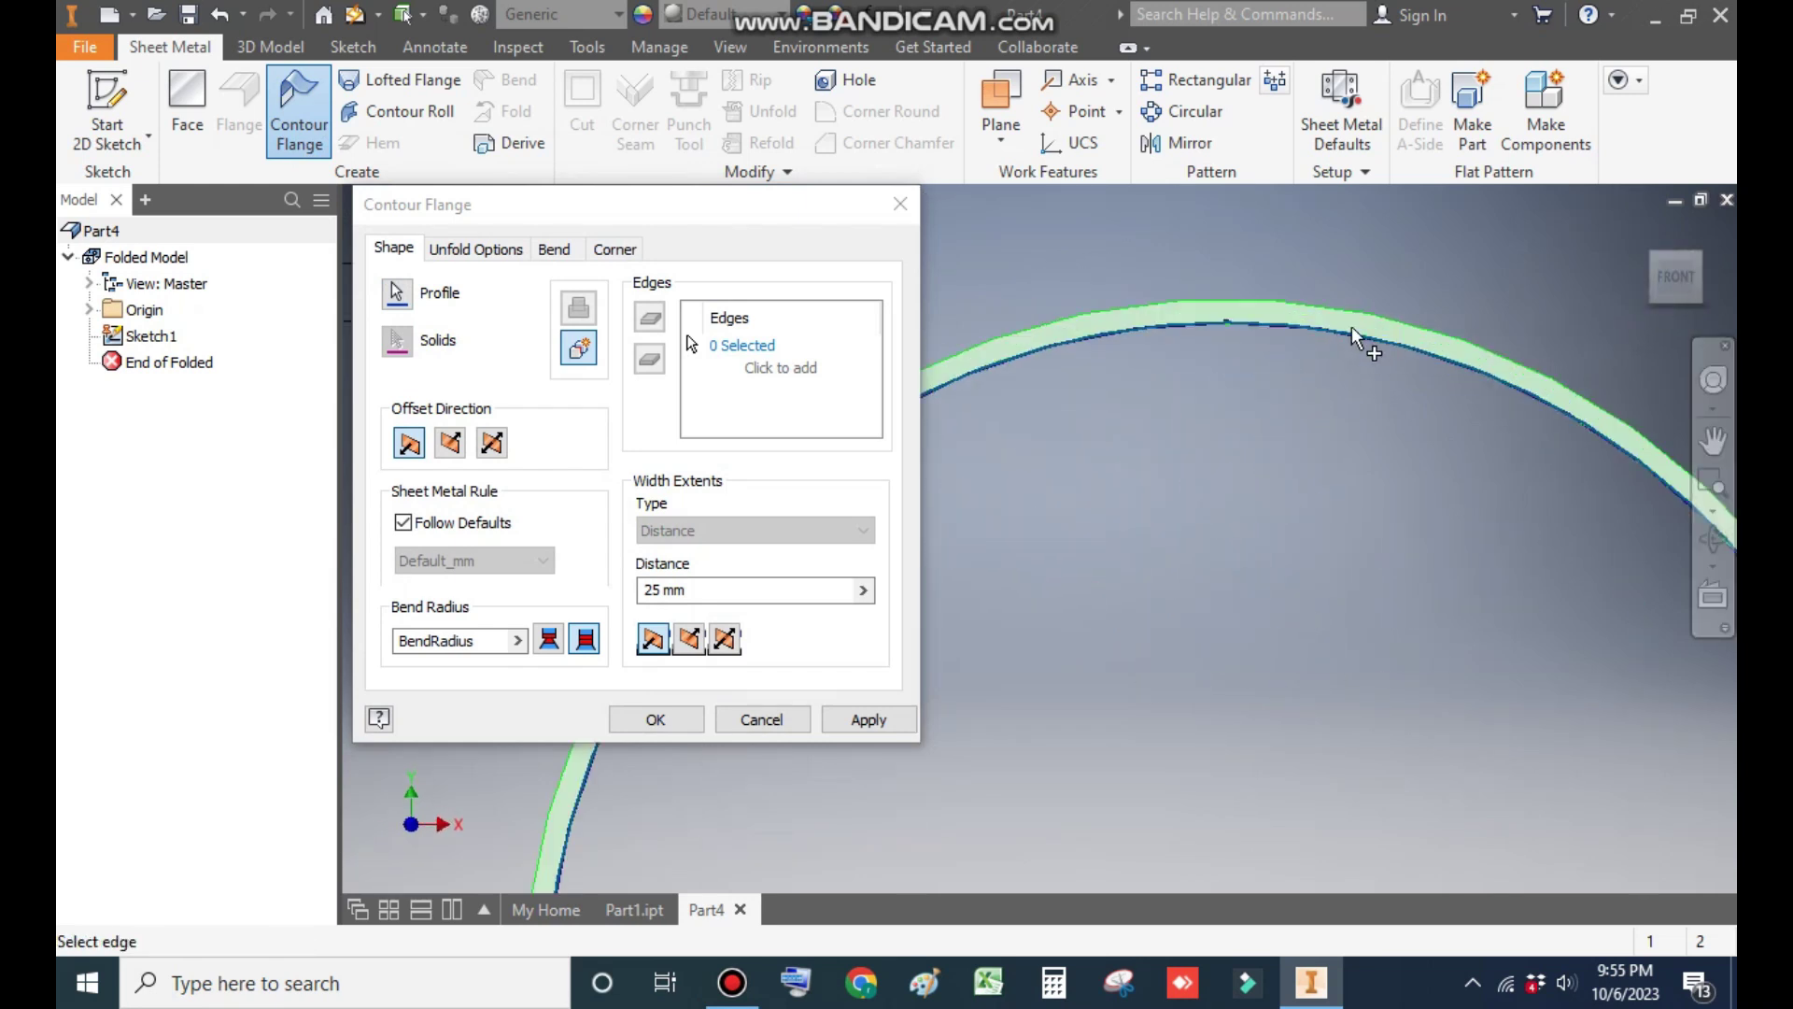
scroll(1300, 314, down, 2)
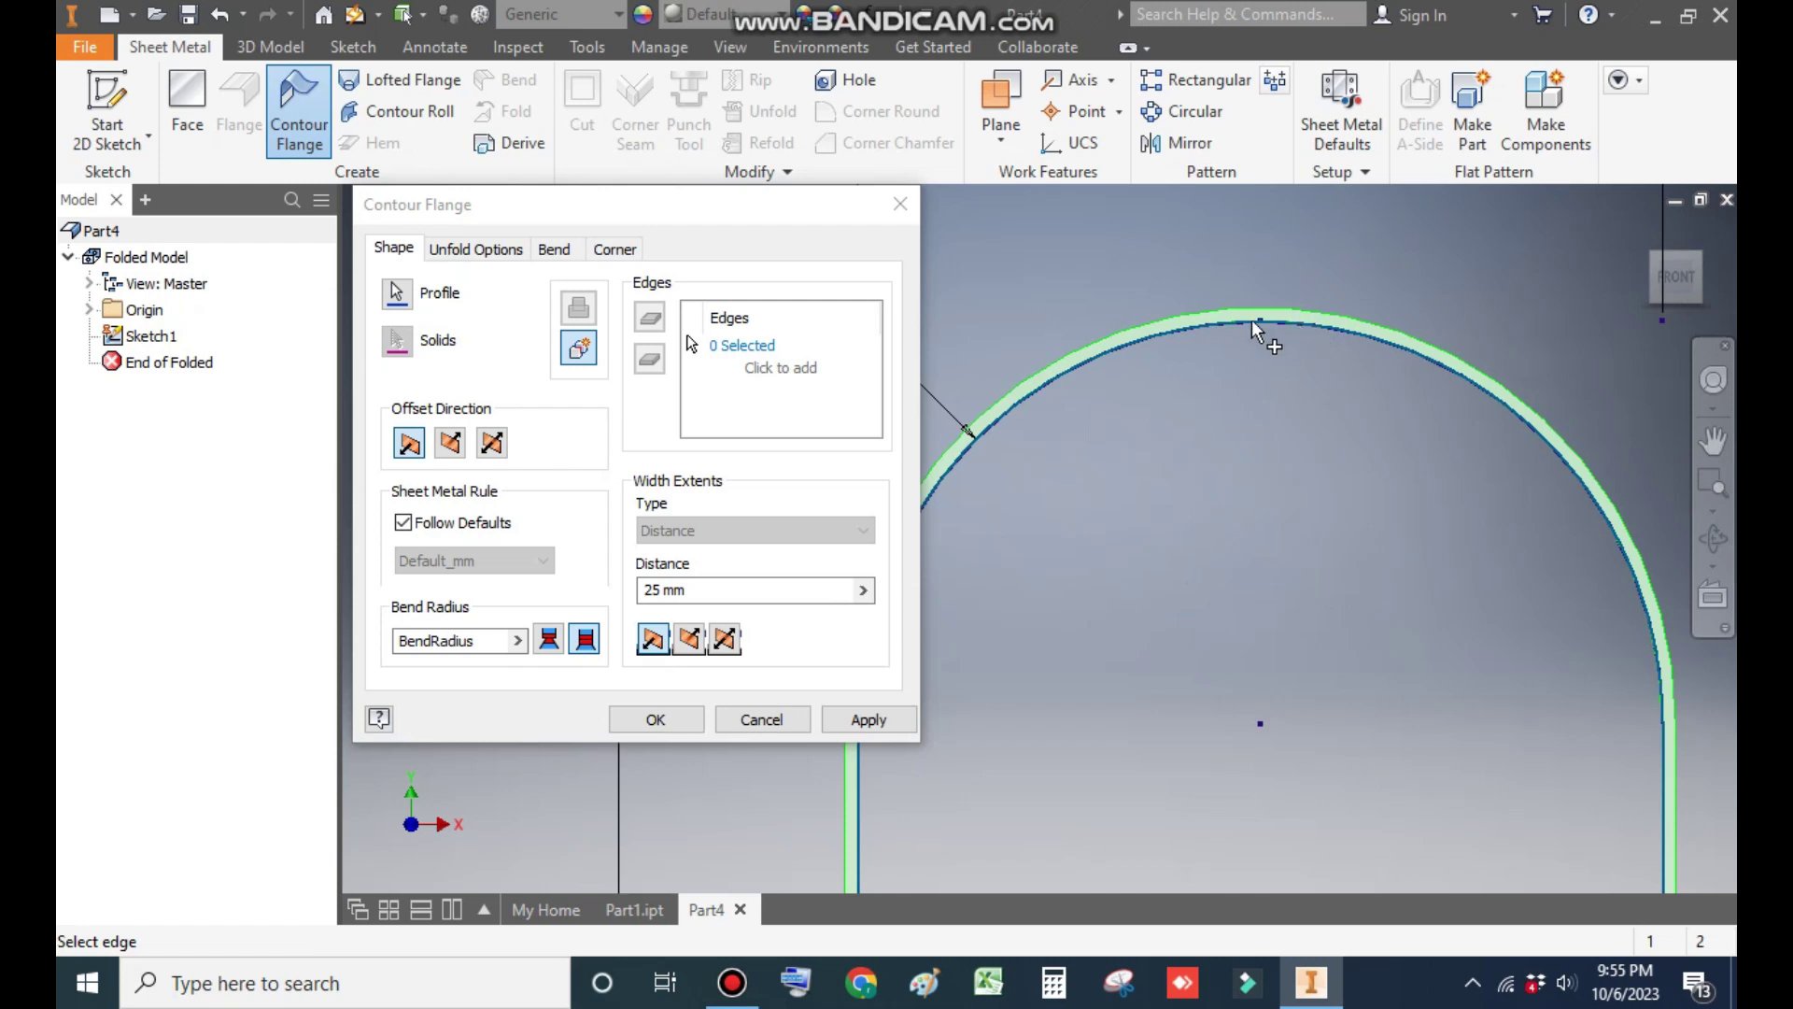
scroll(1251, 320, down, 3)
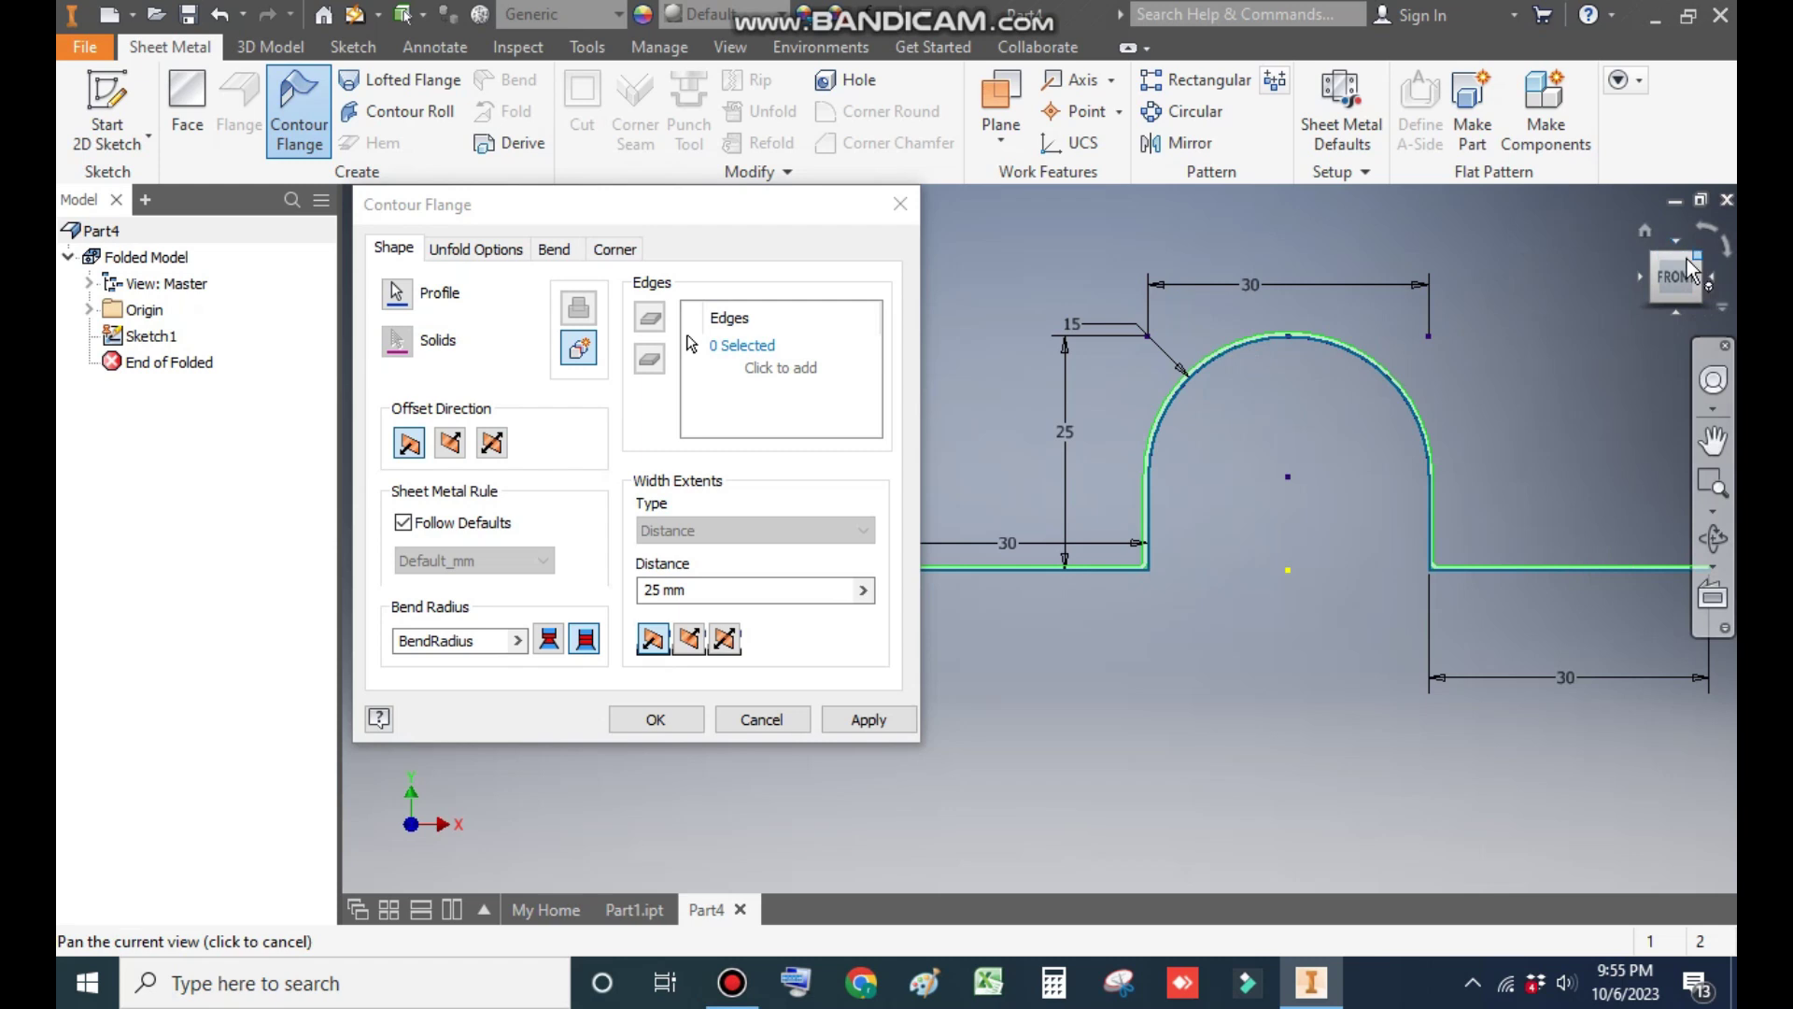
click(450, 443)
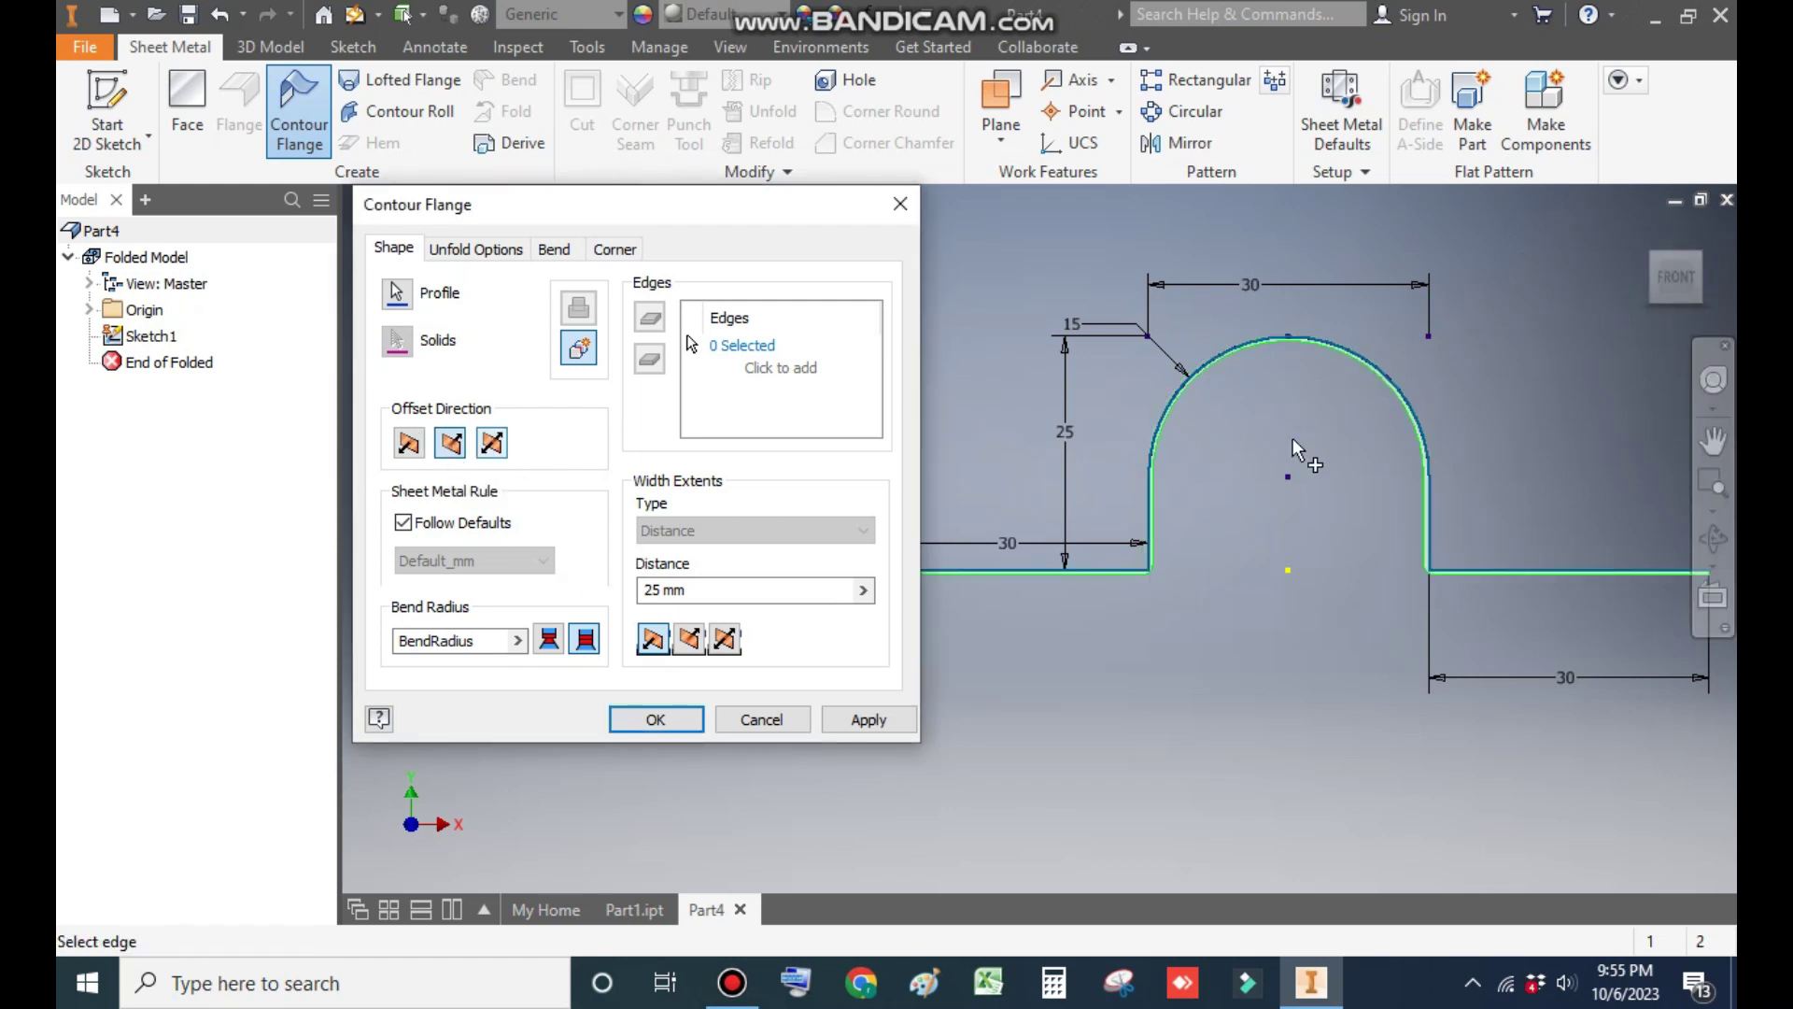
scroll(1302, 366, down, 2)
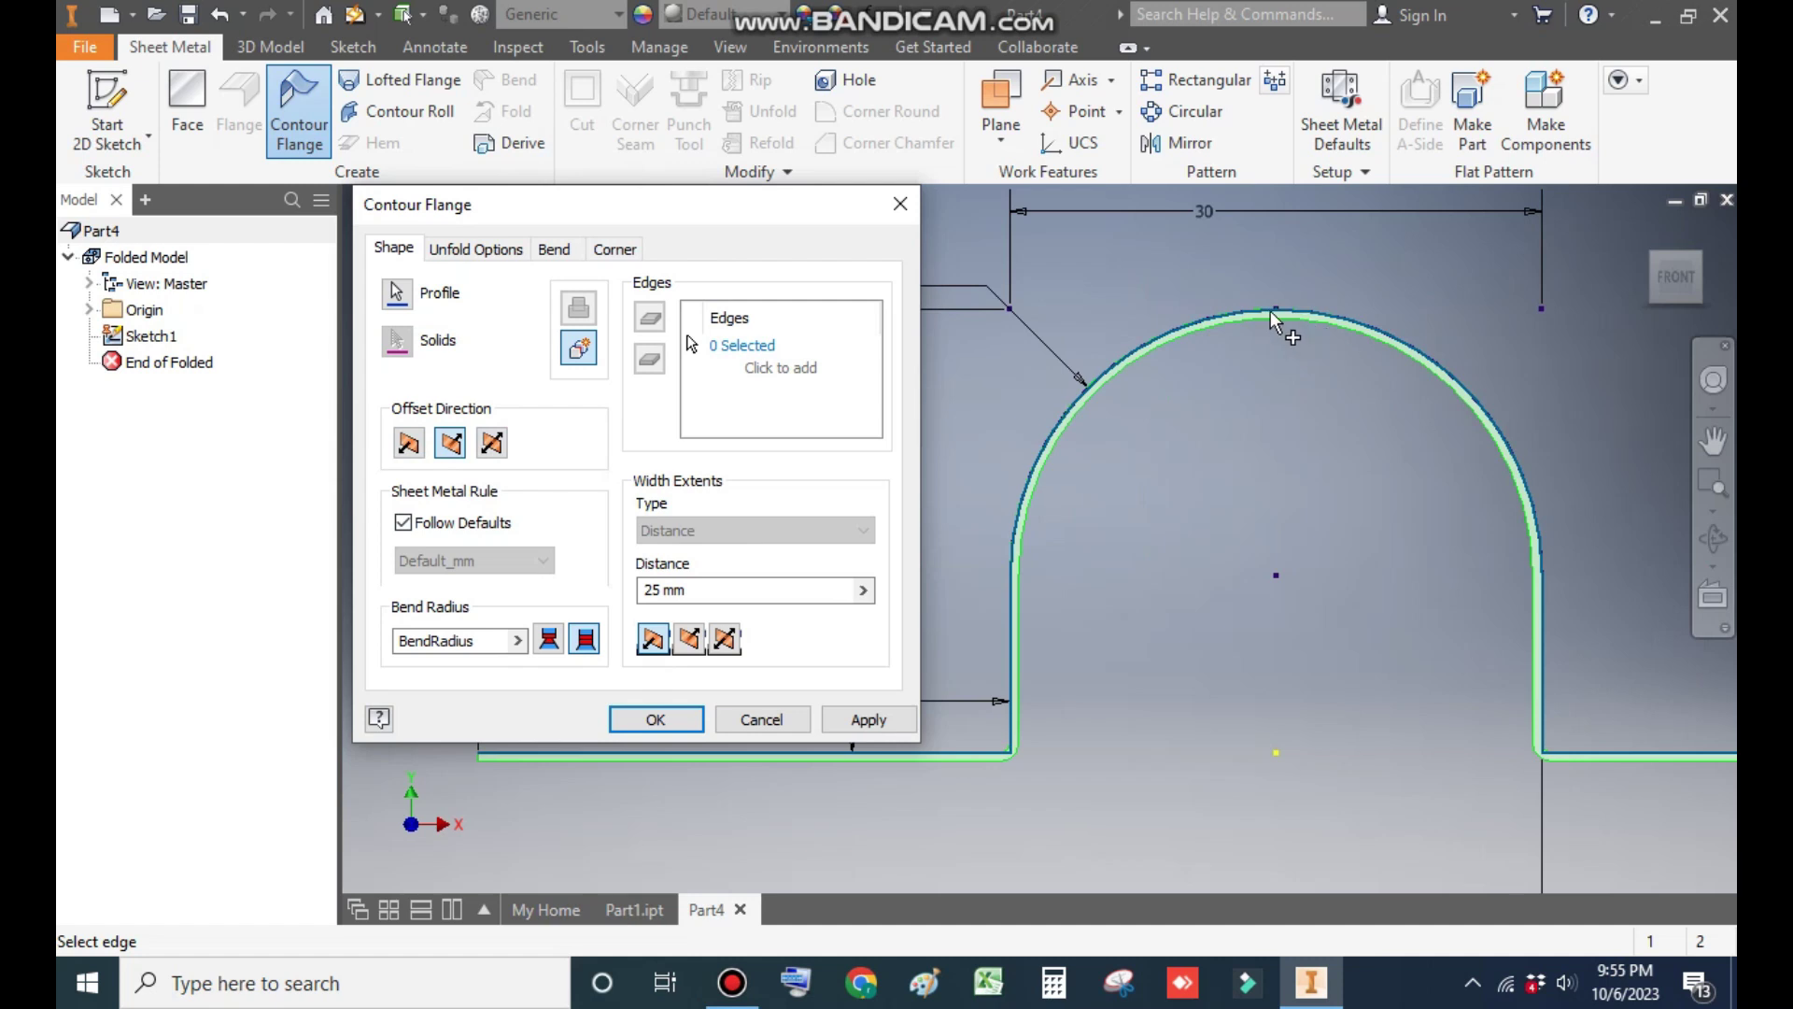
click(411, 447)
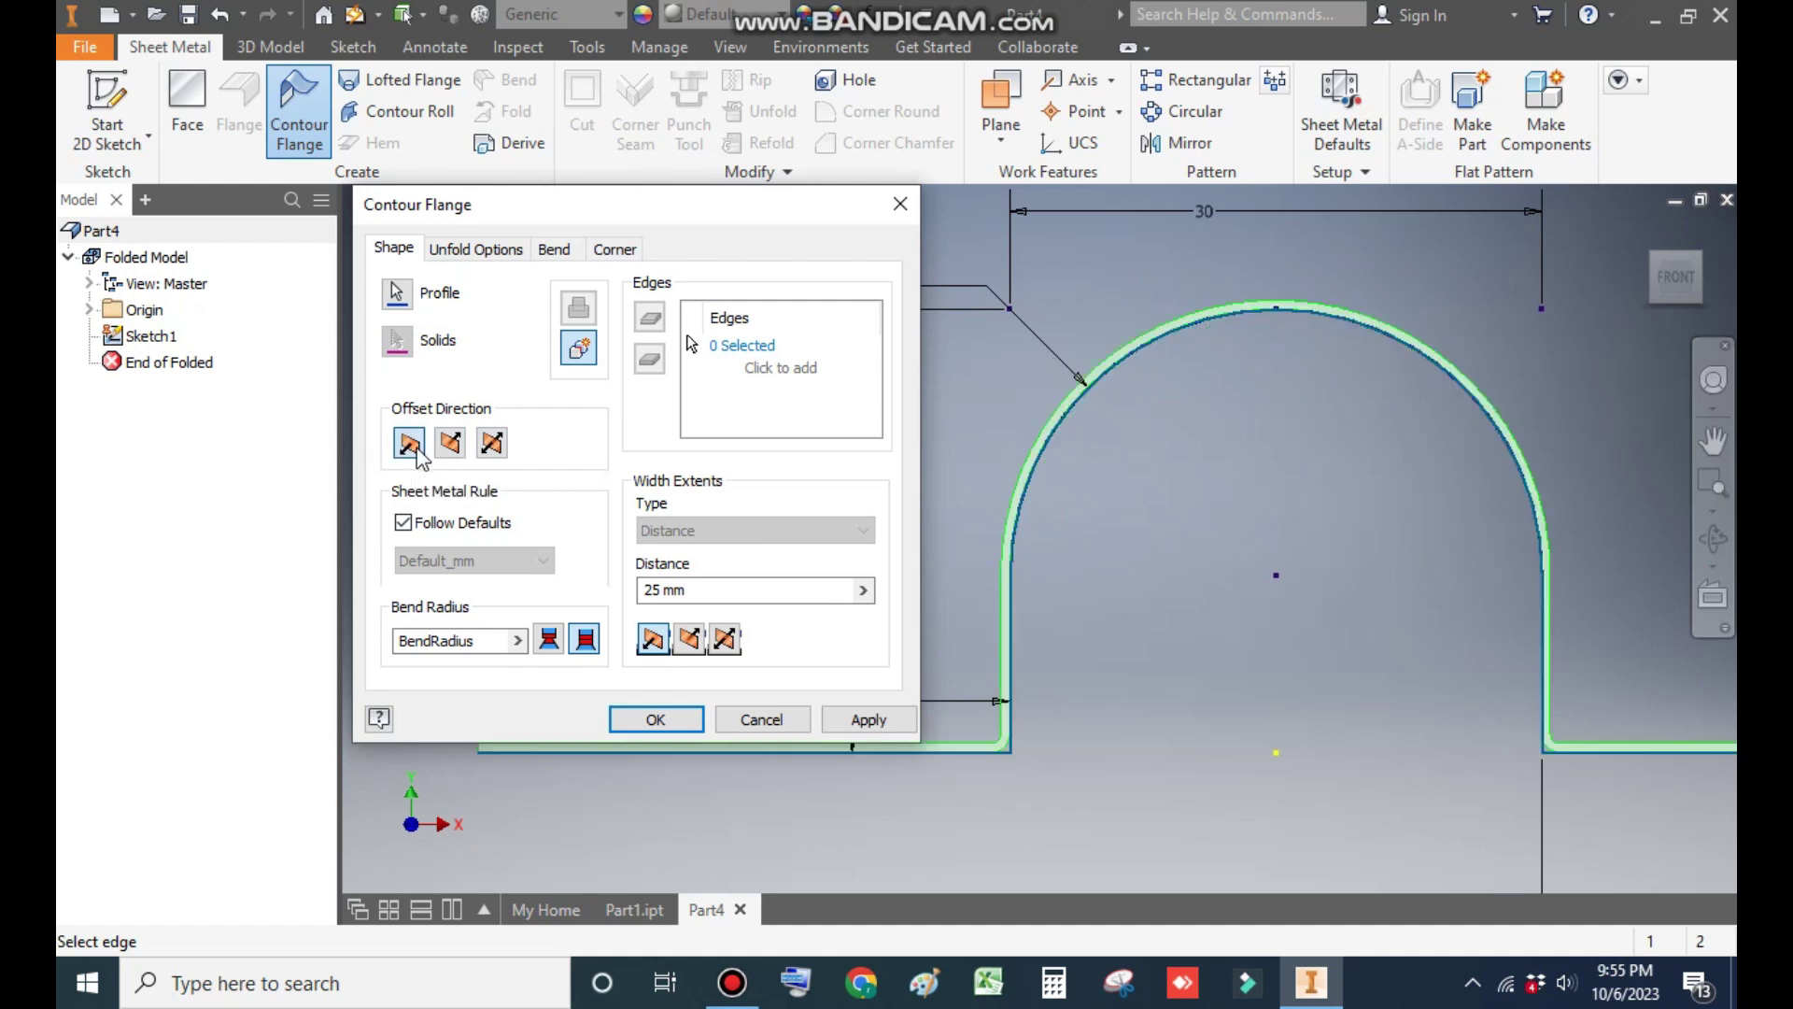
Set the 25 mm width extents to Distance Mid-plane.
scroll(1358, 497, up, 2)
click(1654, 261)
middle_drag(1340, 474, 1547, 446)
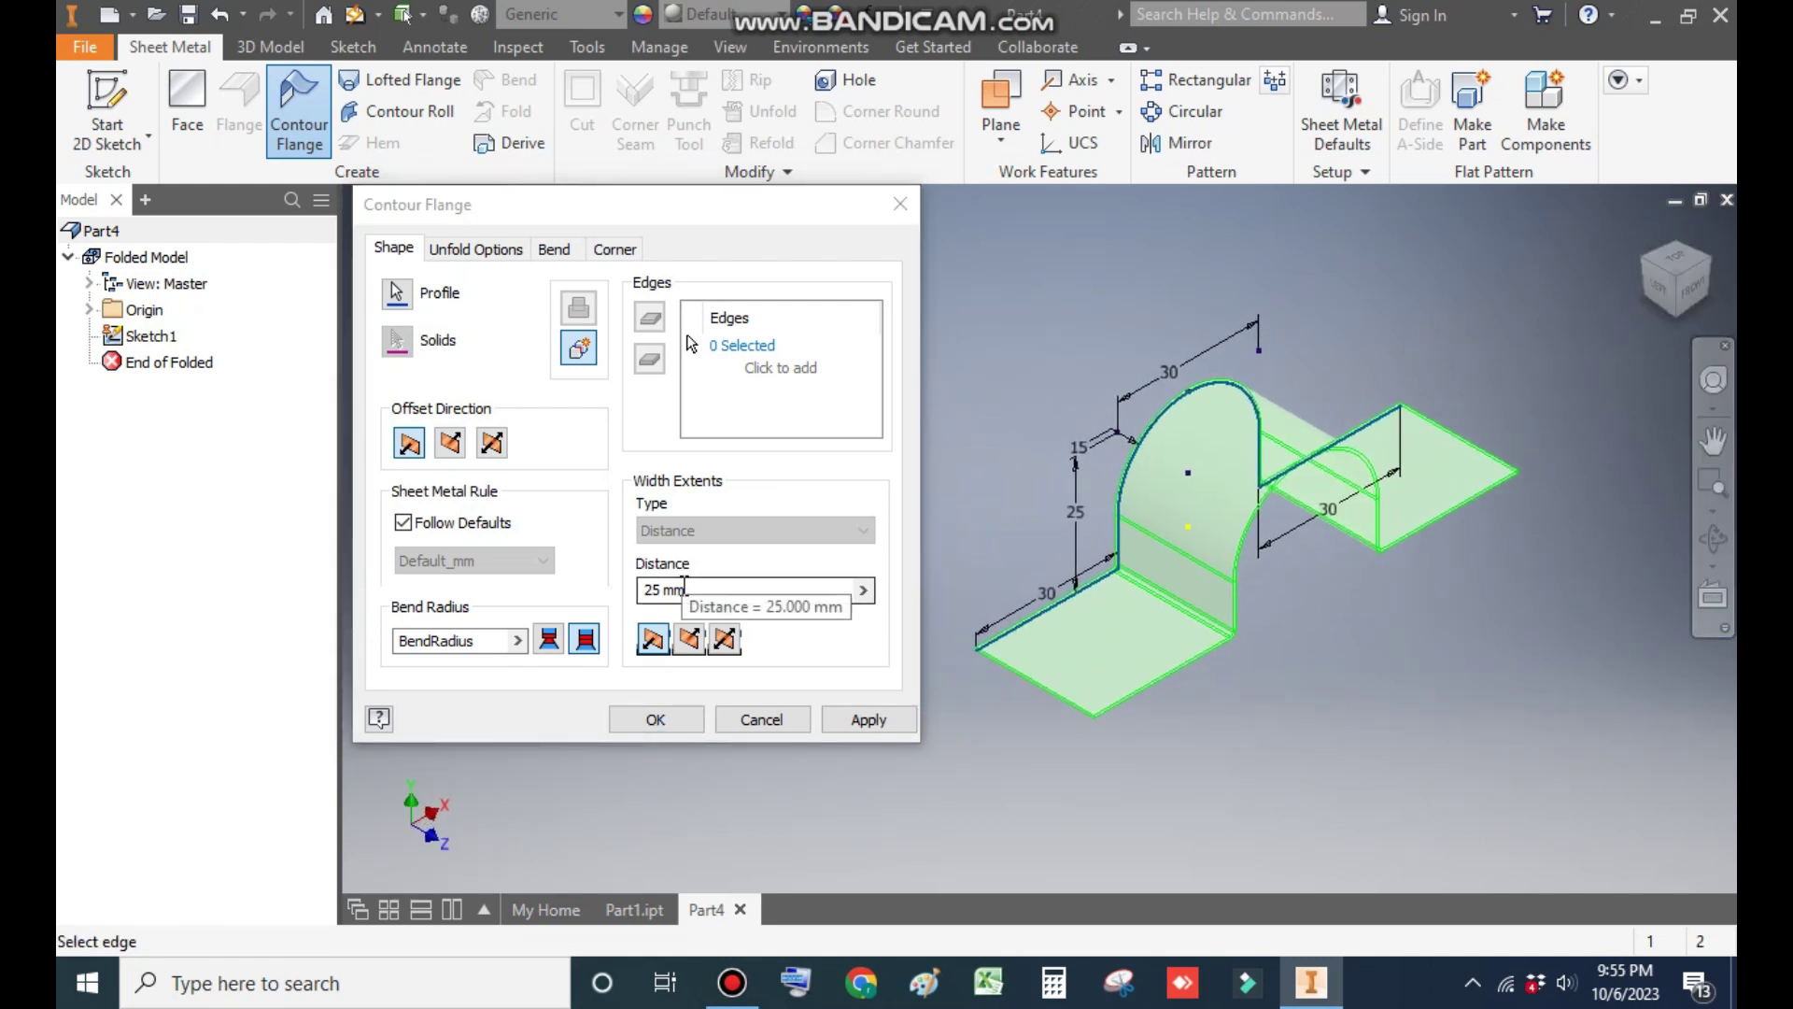
click(725, 639)
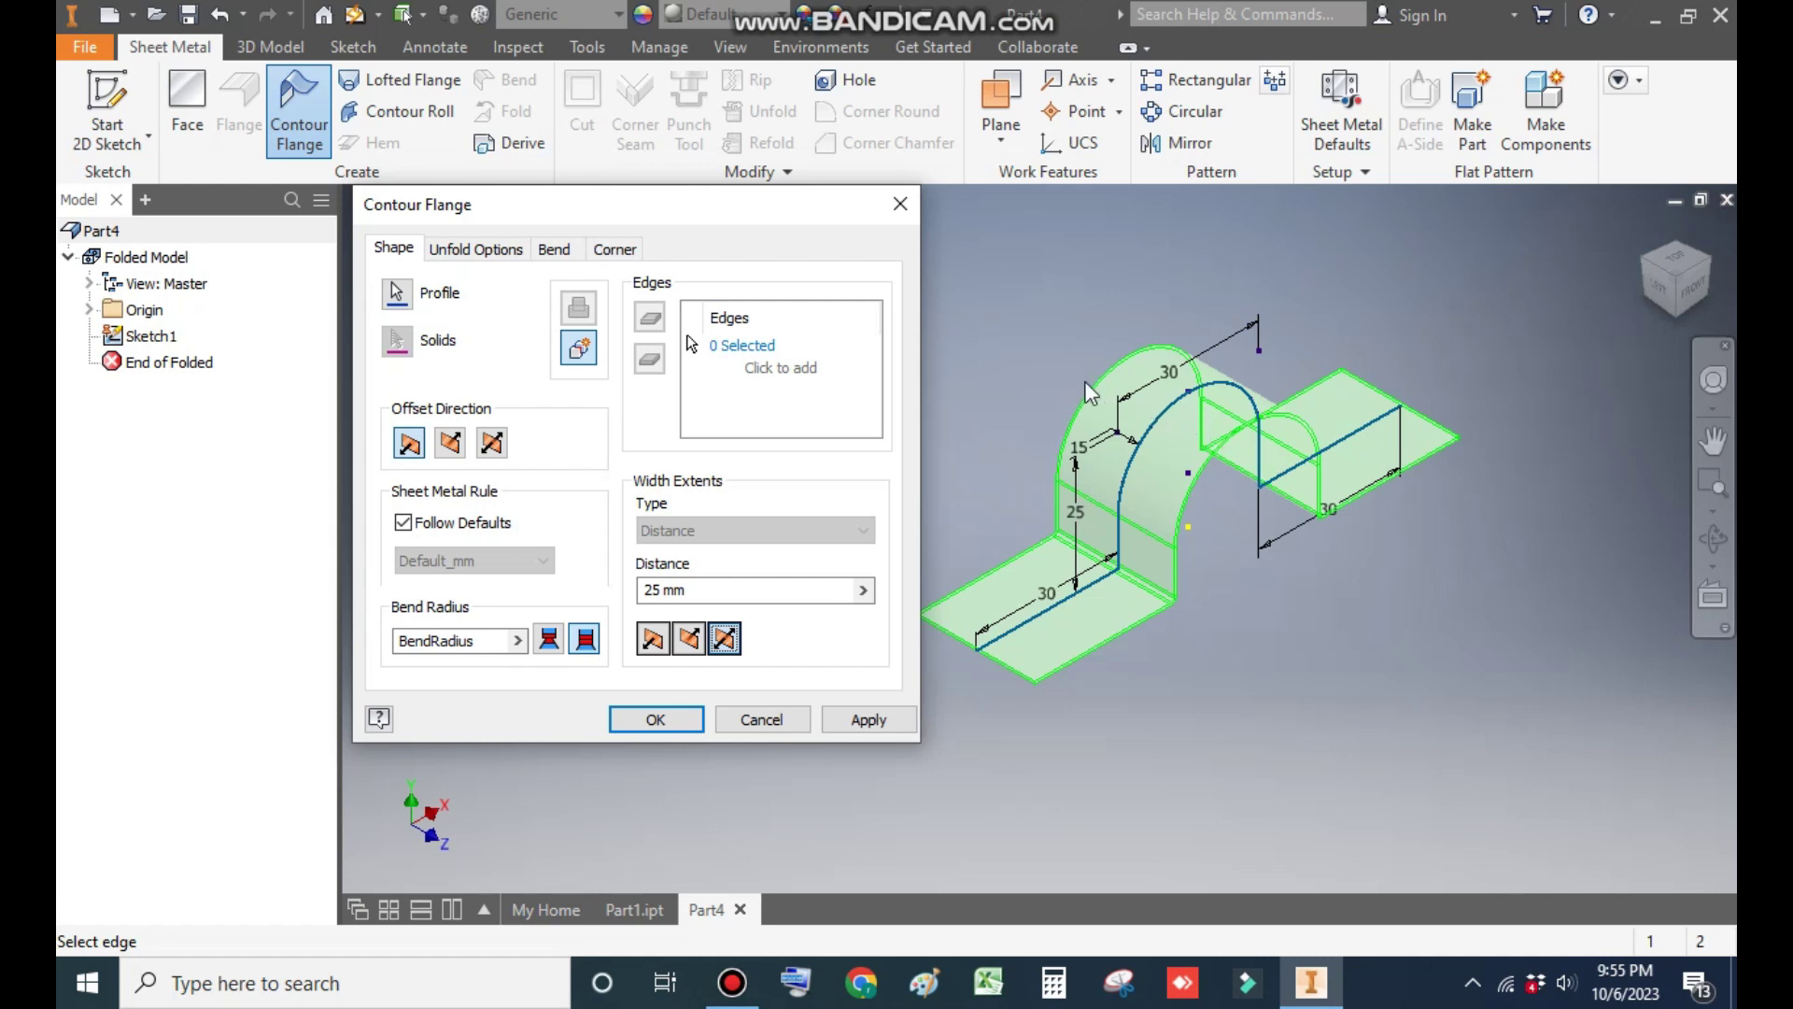
Create the contour flange as Contour Flange1.
click(654, 720)
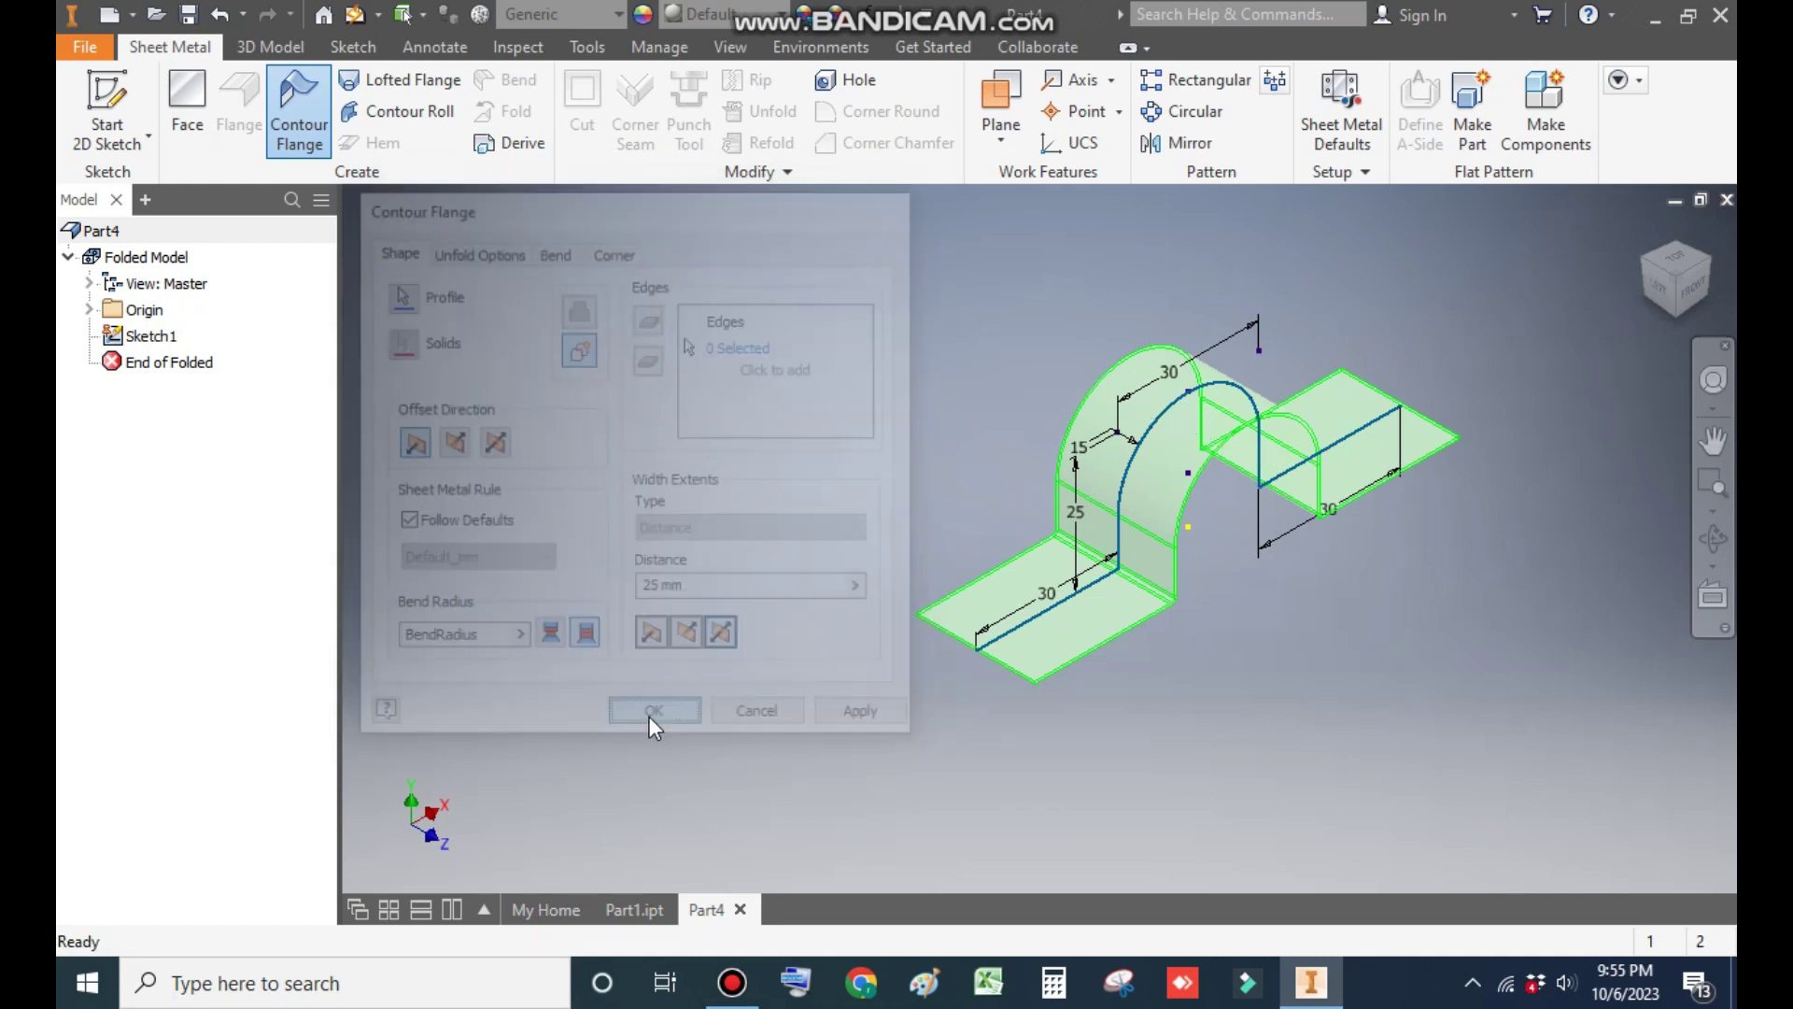
scroll(1313, 485, up, 1)
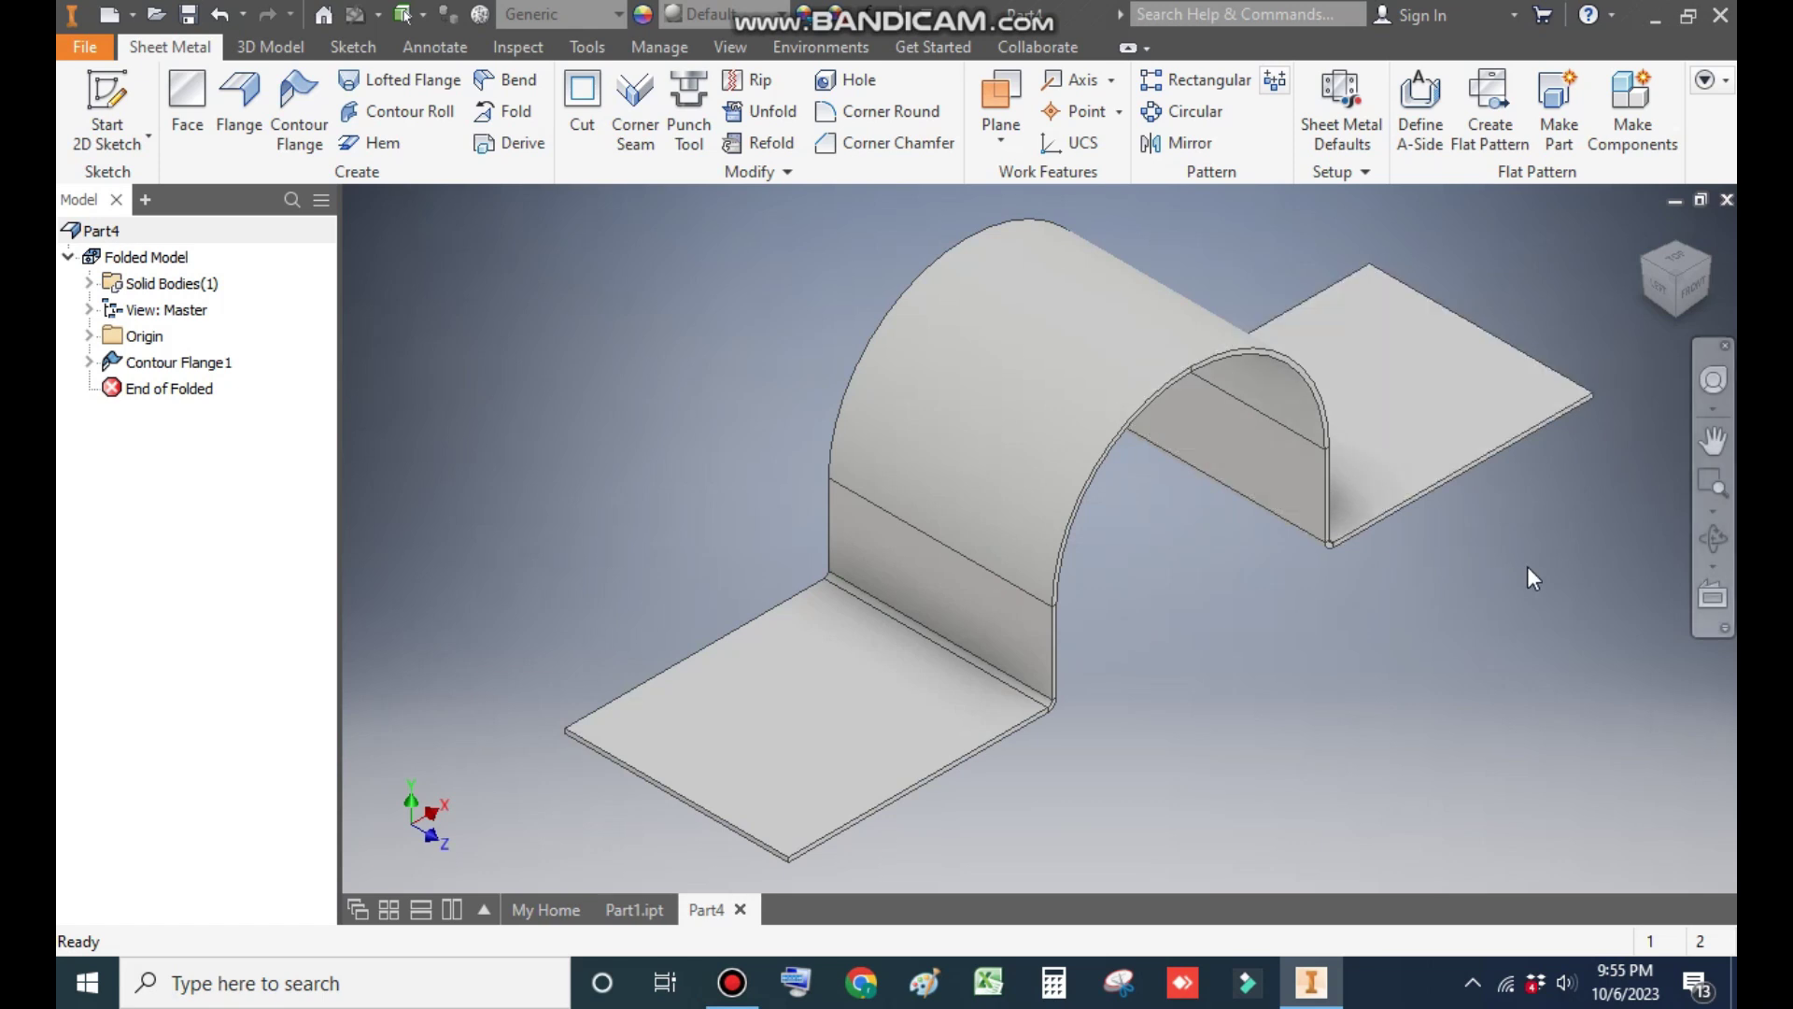
scroll(1490, 593, down, 1)
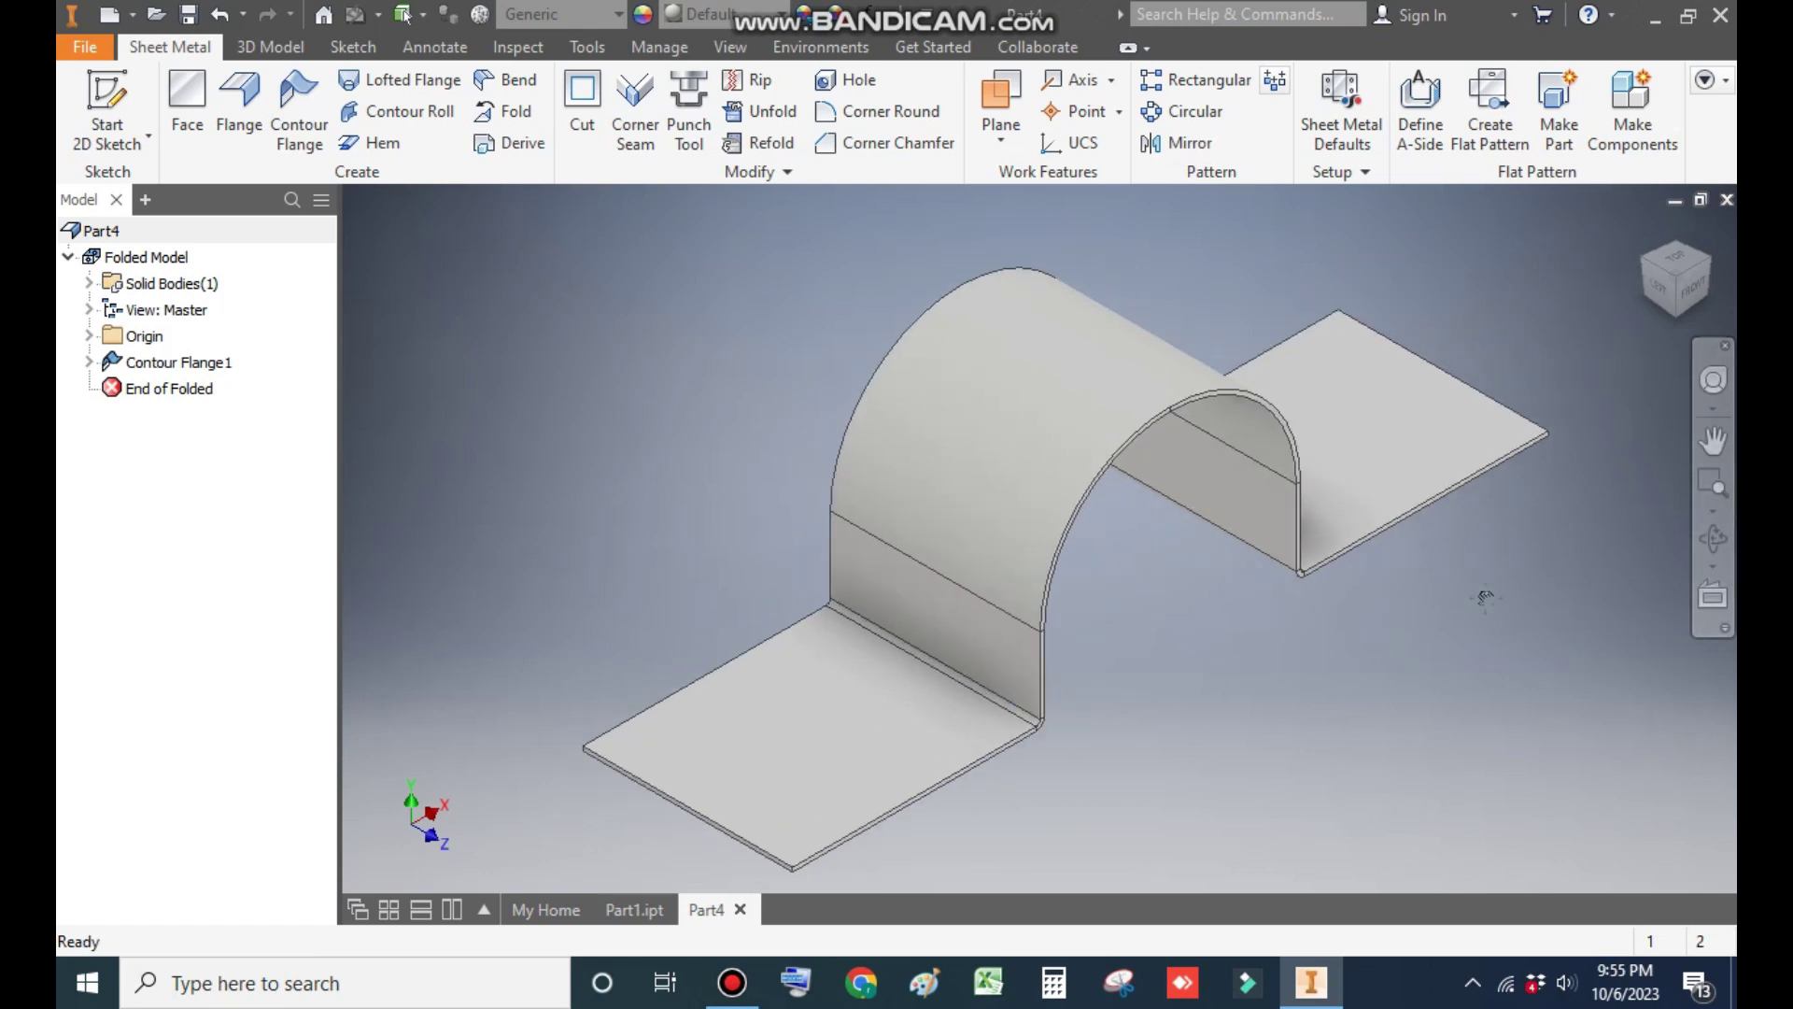
middle_drag(1449, 370, 1415, 383)
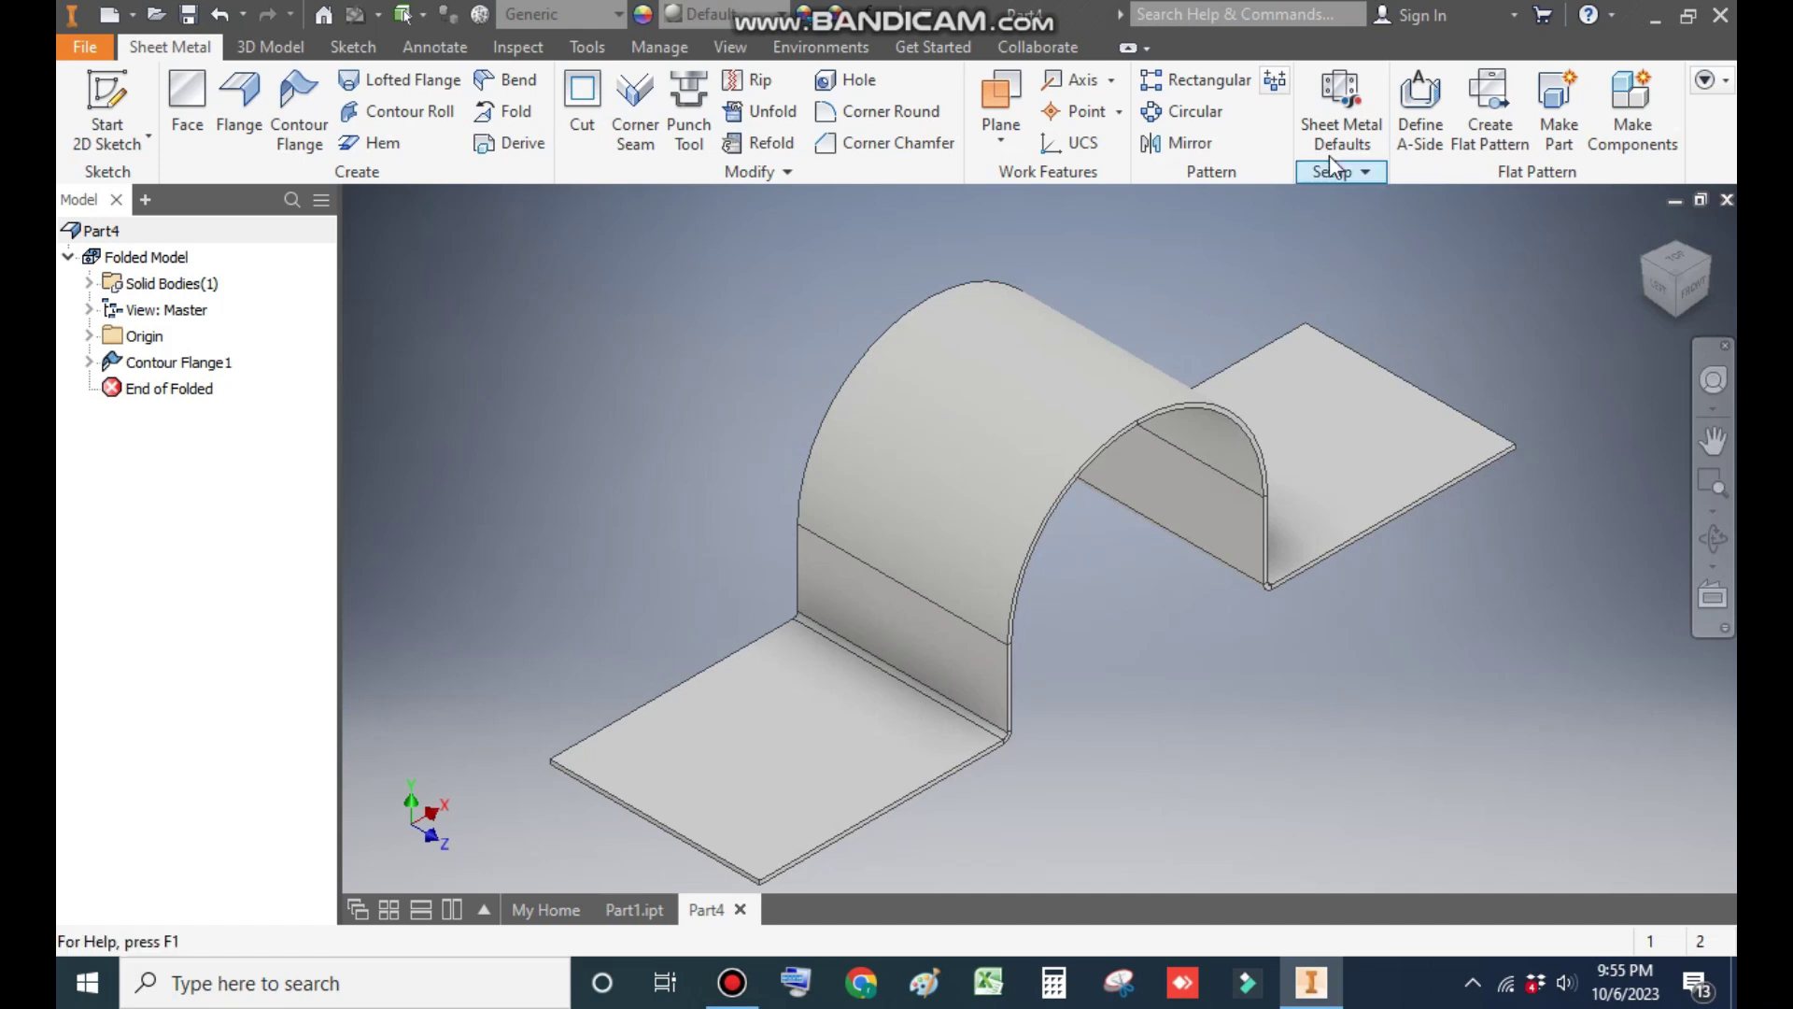
Set the Sheet Metal Defaults thickness to 1.5 mm instead of the rule's value.
click(1354, 93)
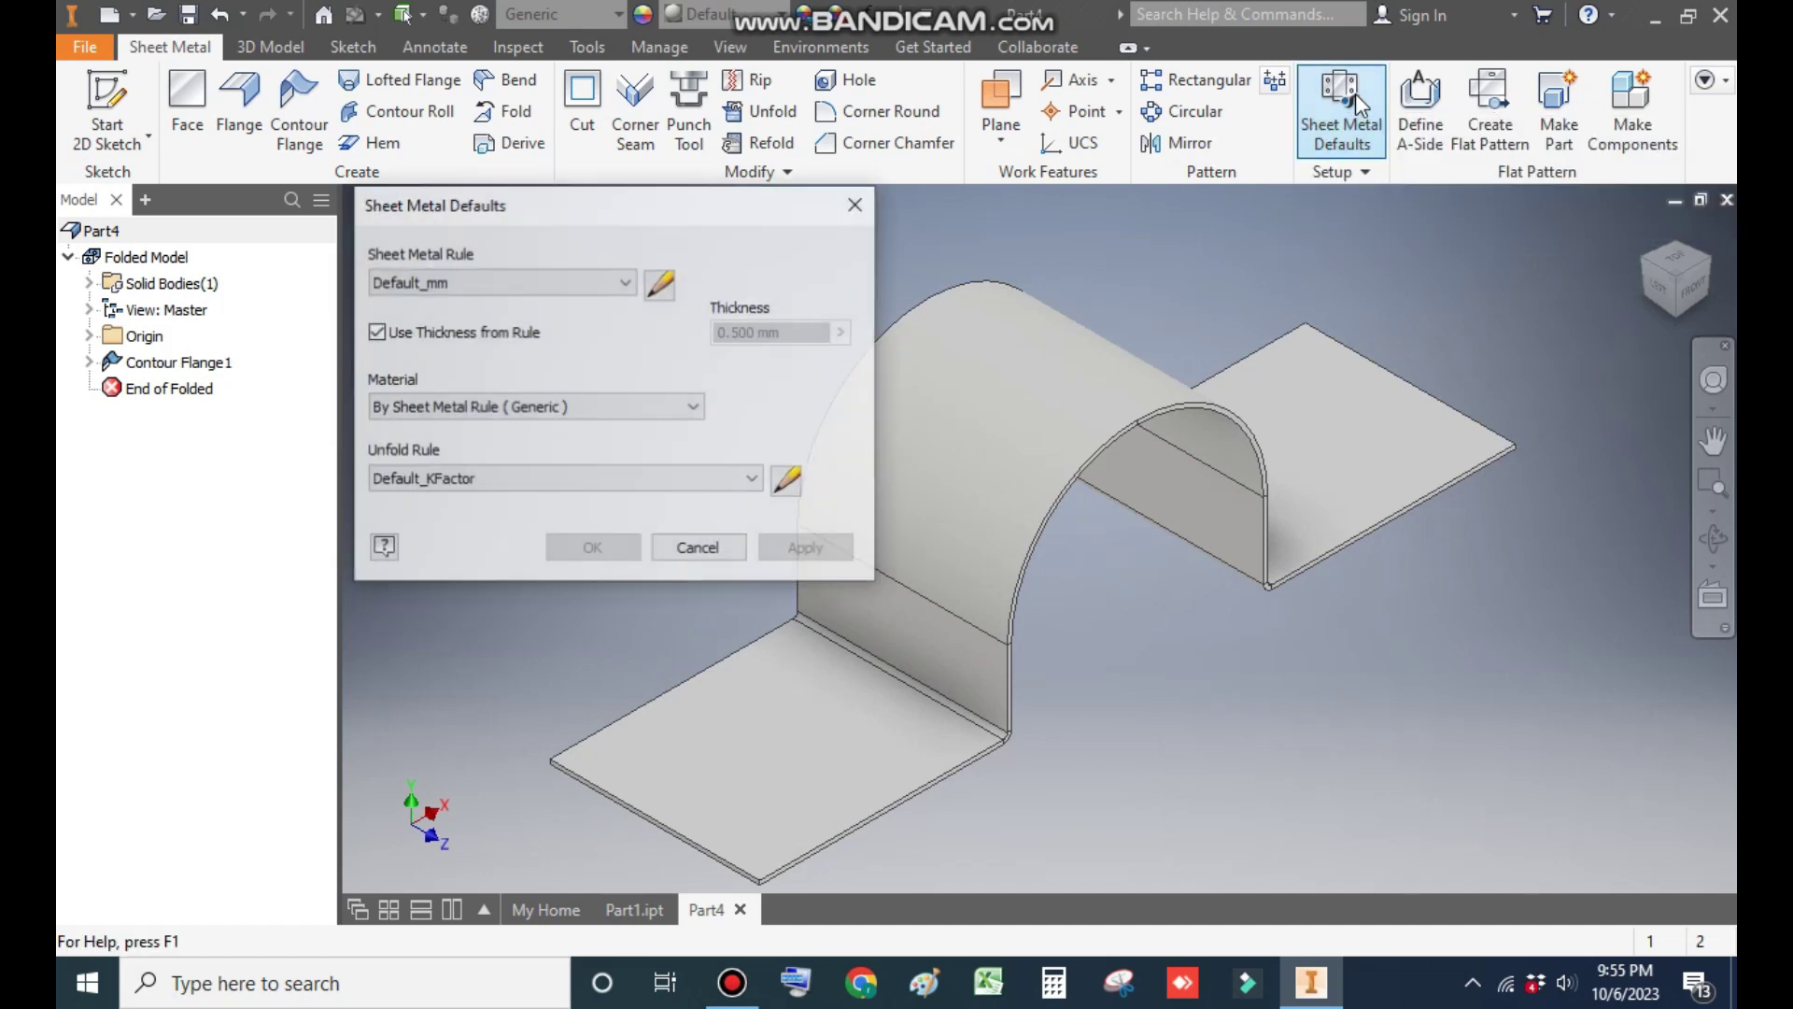
click(375, 333)
click(719, 334)
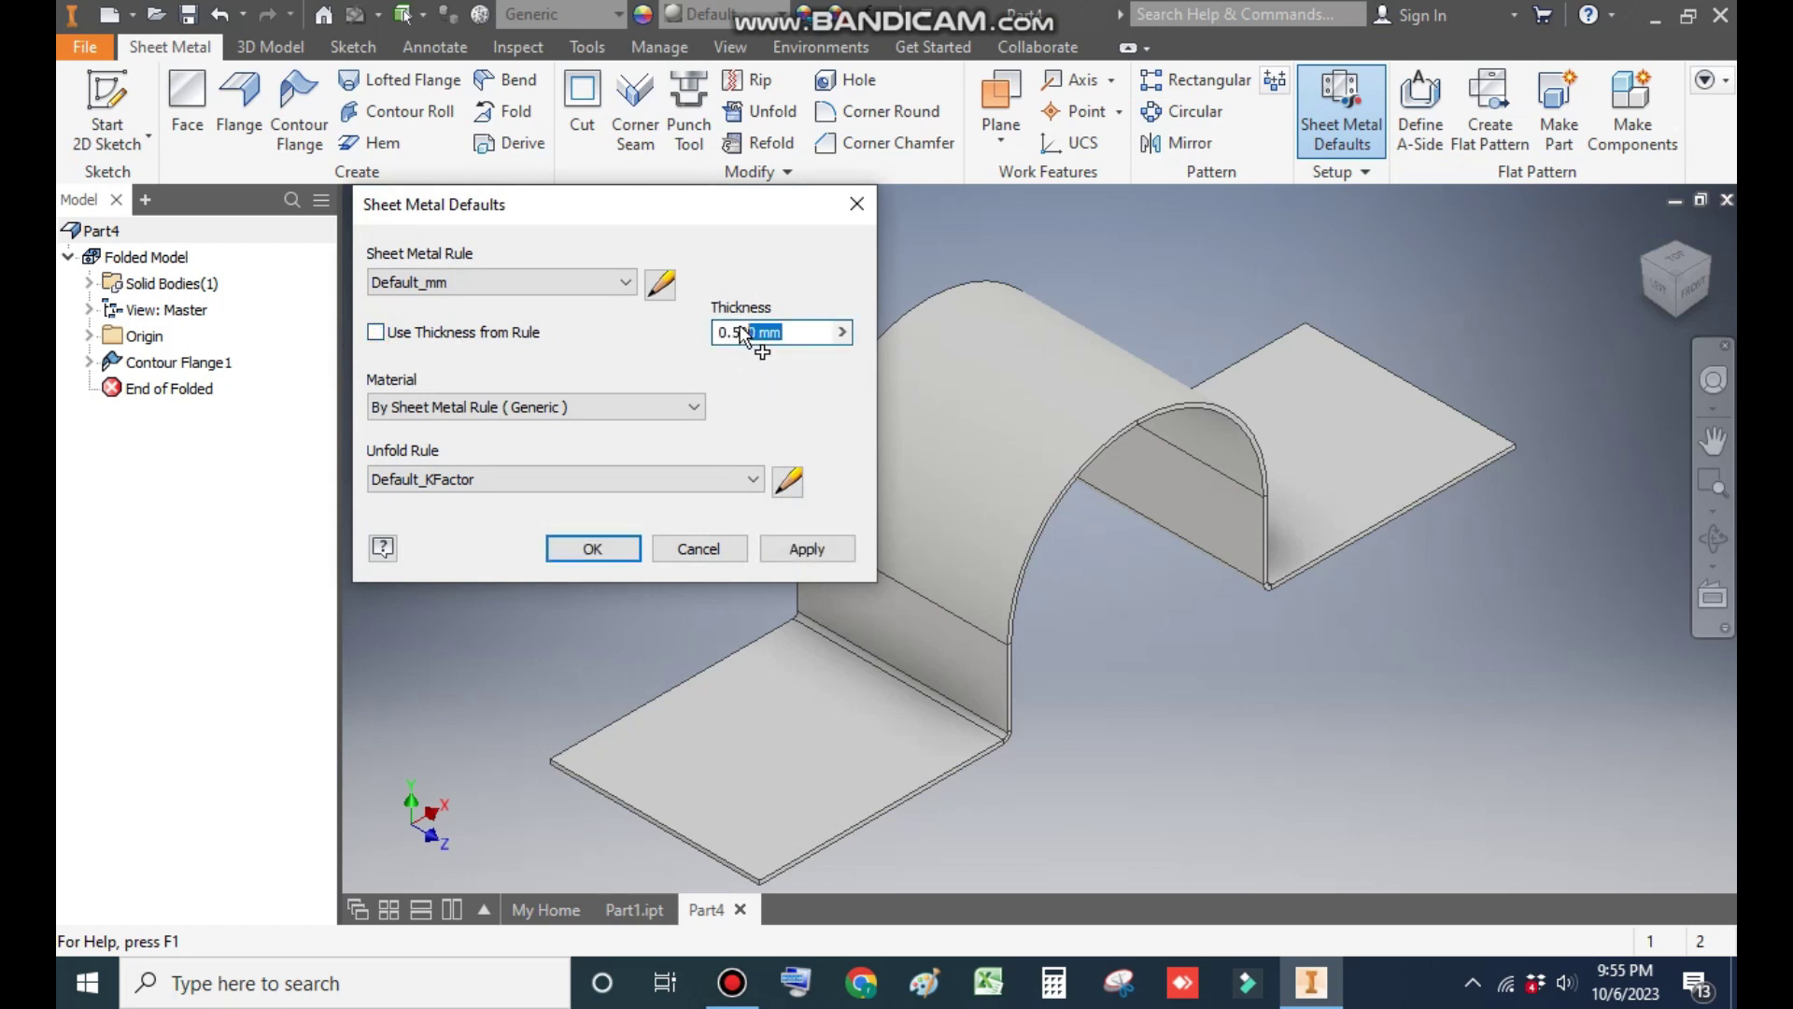
text(1.5)
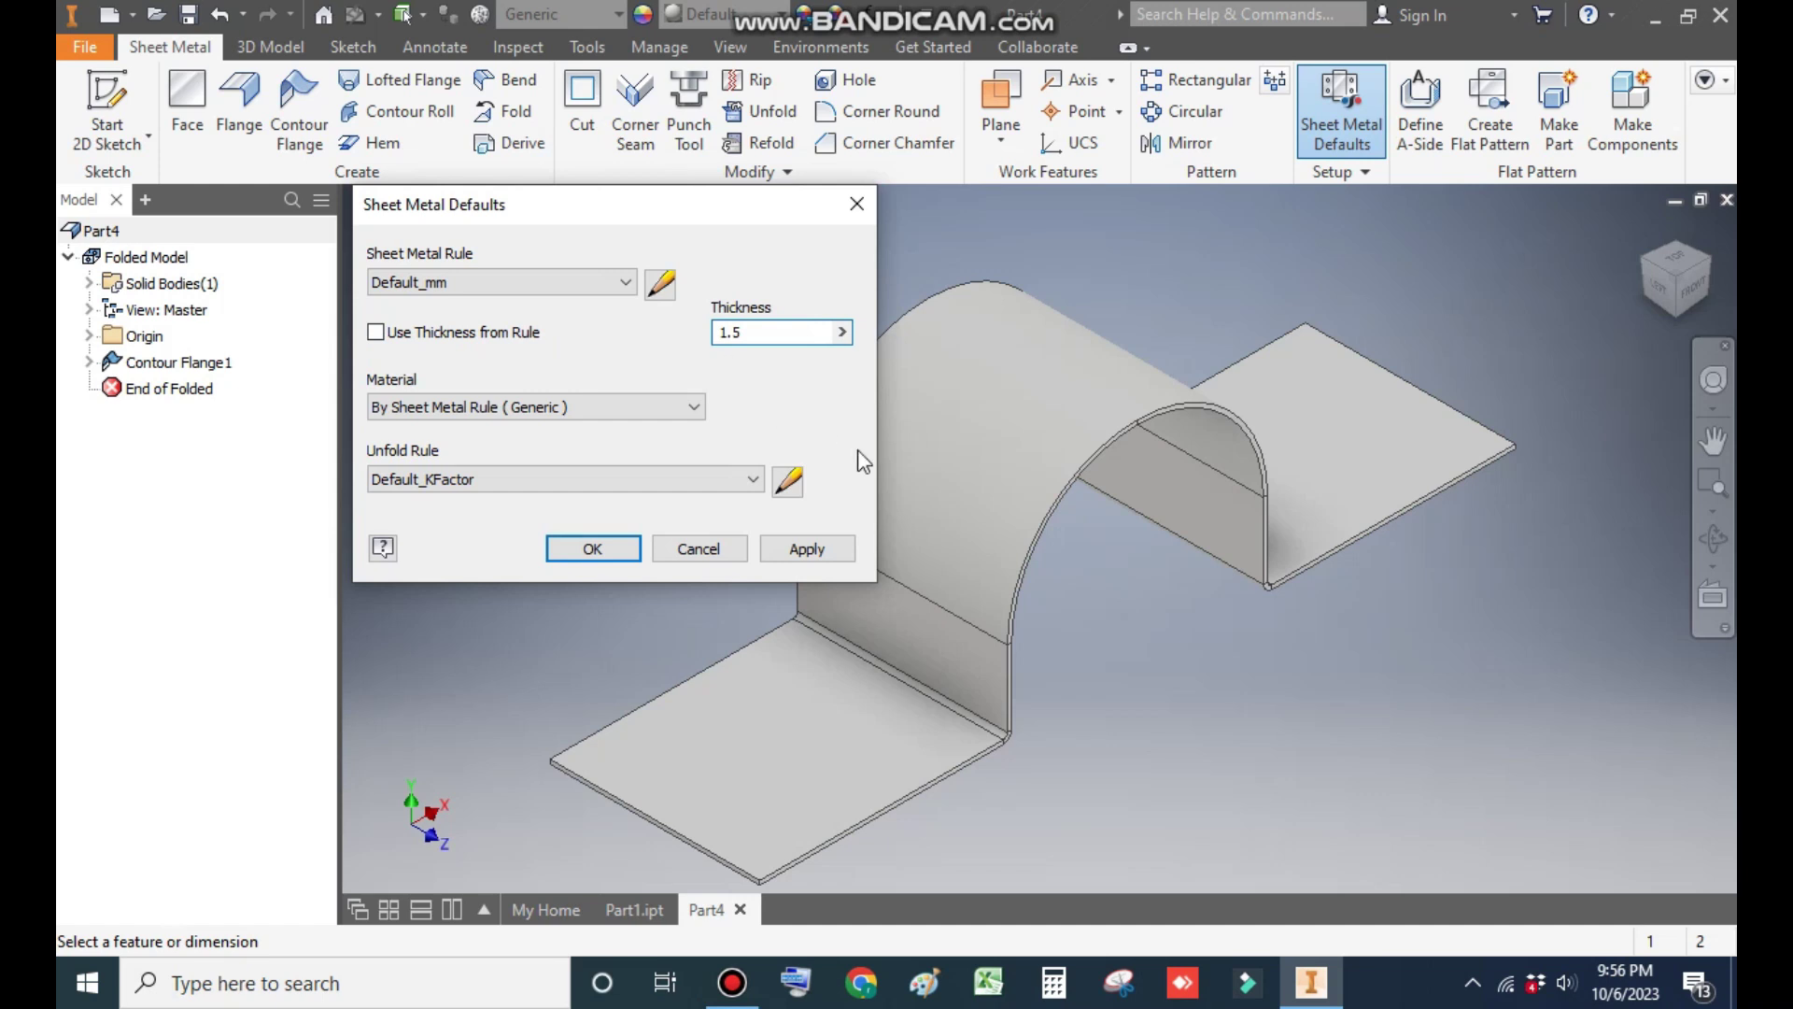
click(821, 546)
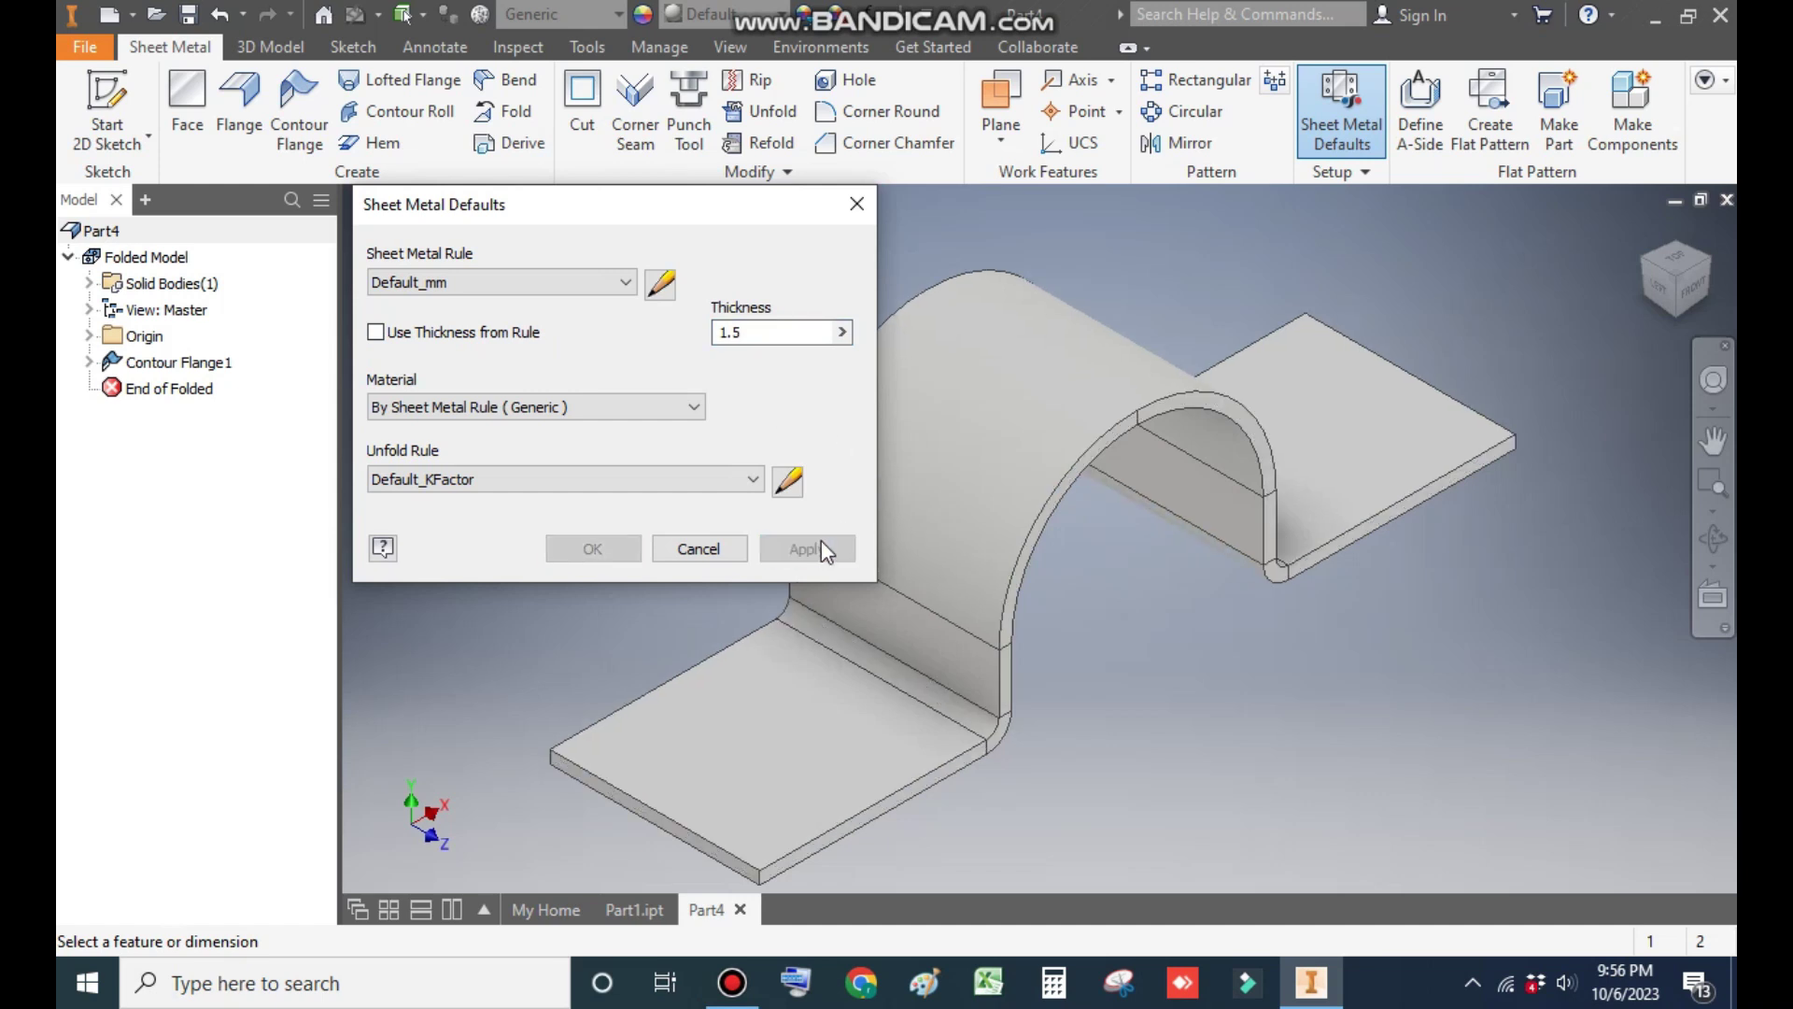
click(852, 203)
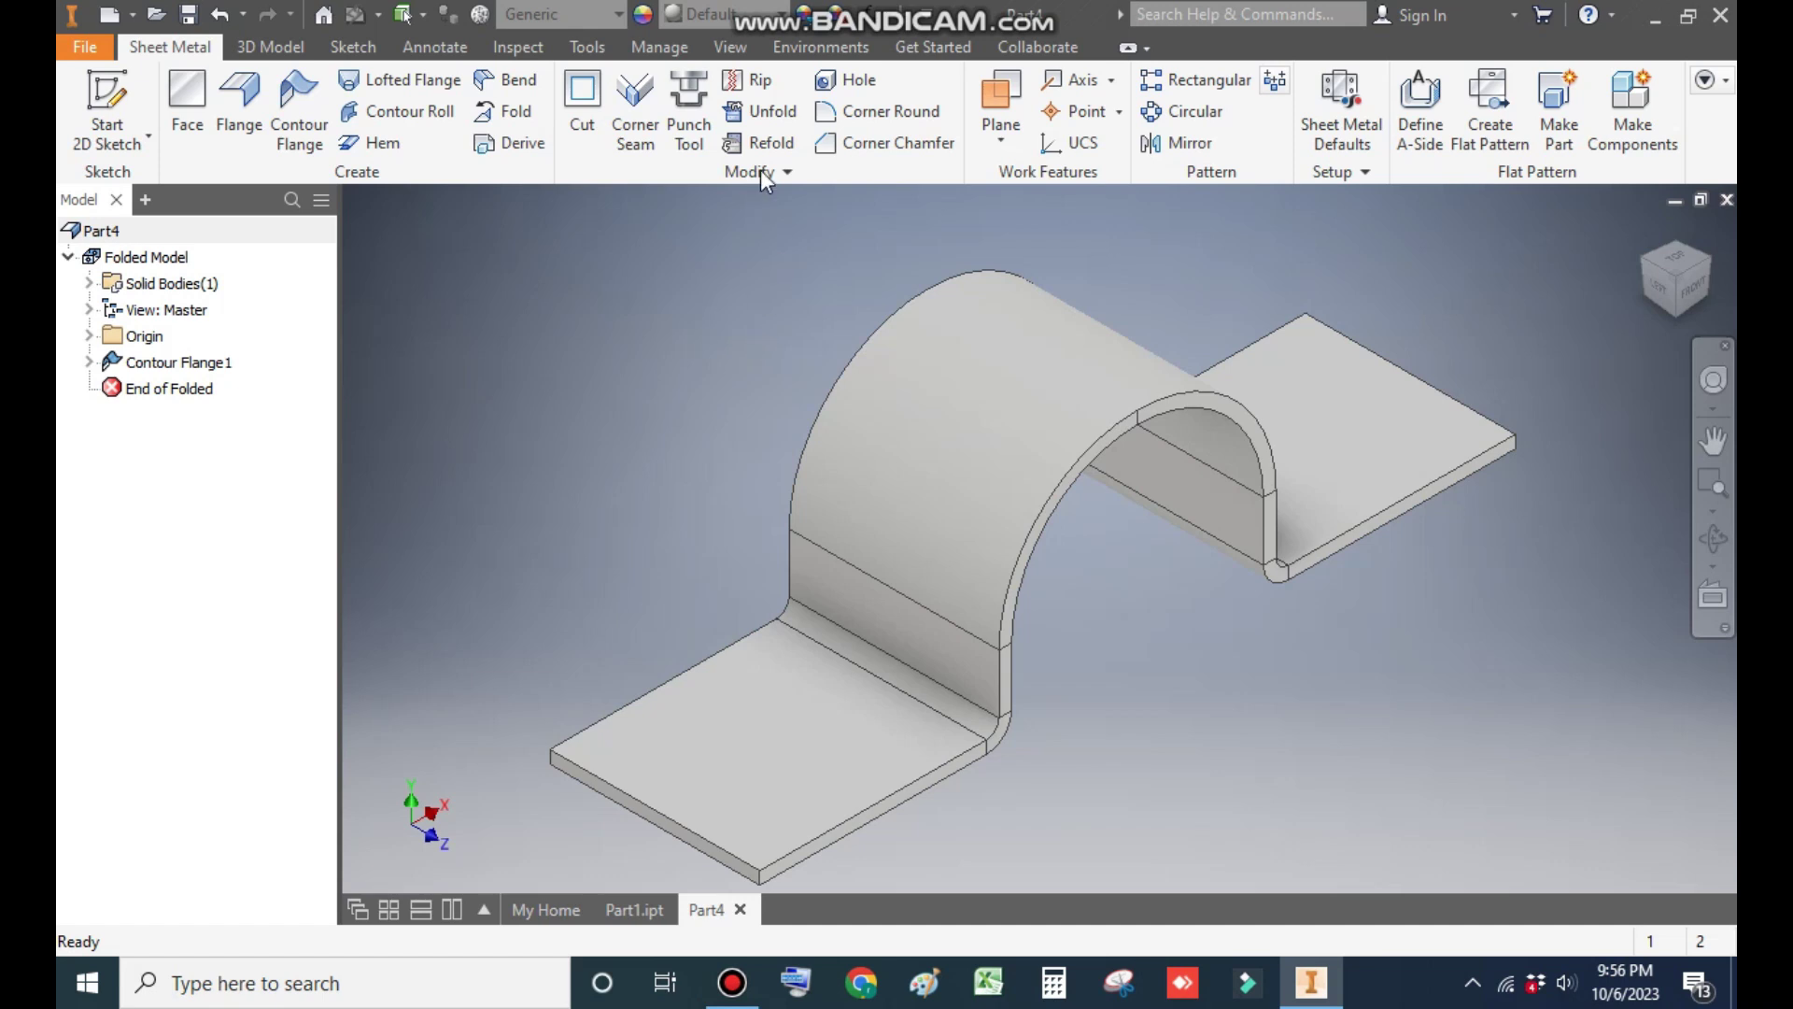
Unfold all bends with the lower flange face as stationary reference, then view from Top.
click(766, 116)
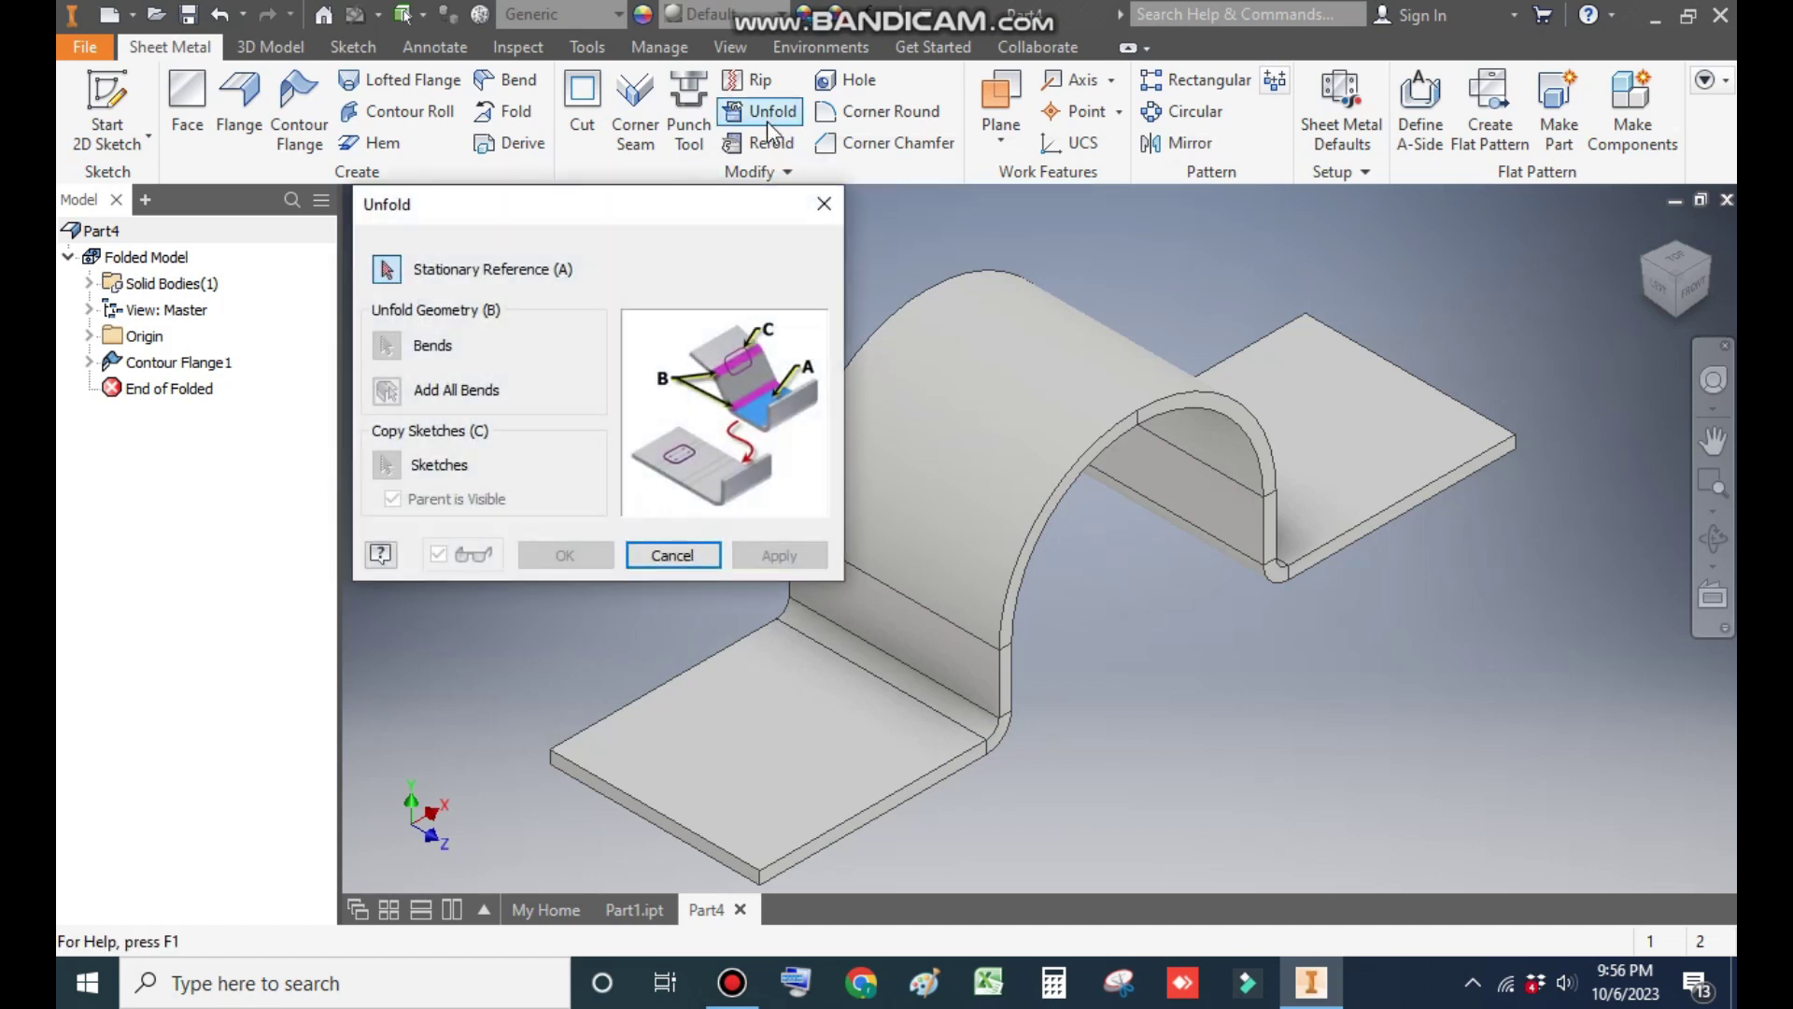
middle_drag(1421, 209, 1658, 156)
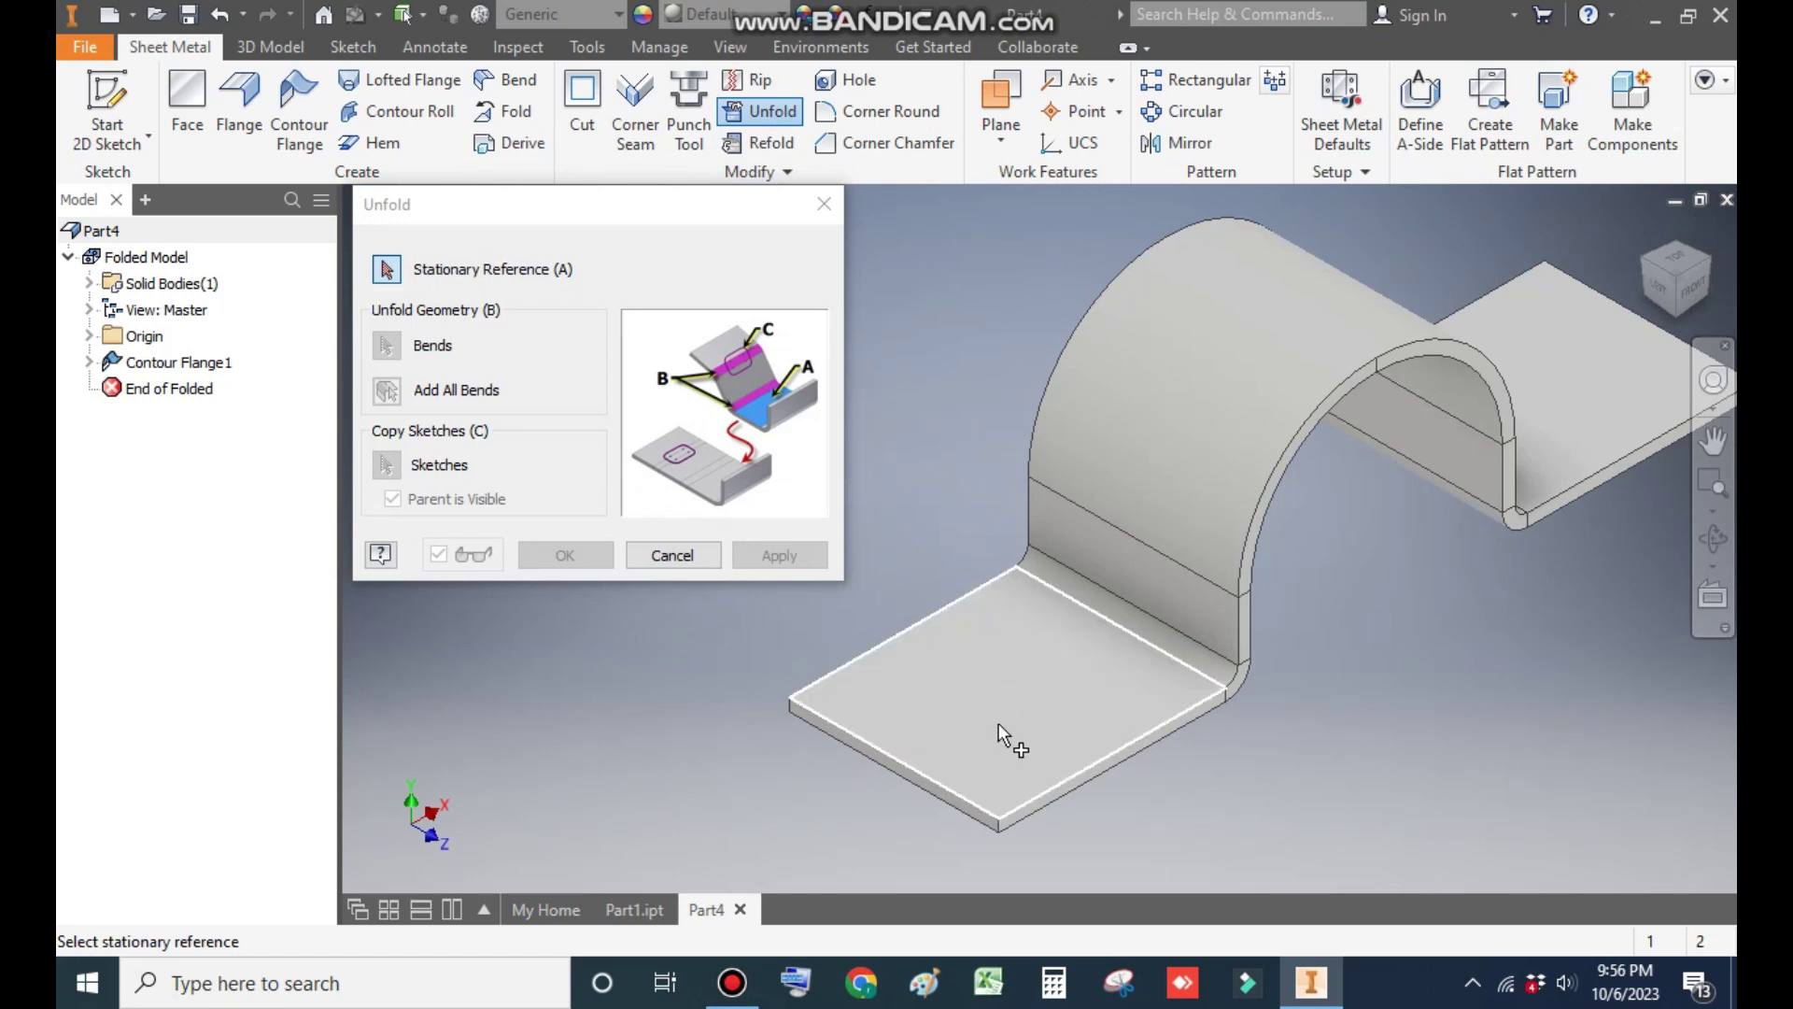
click(990, 692)
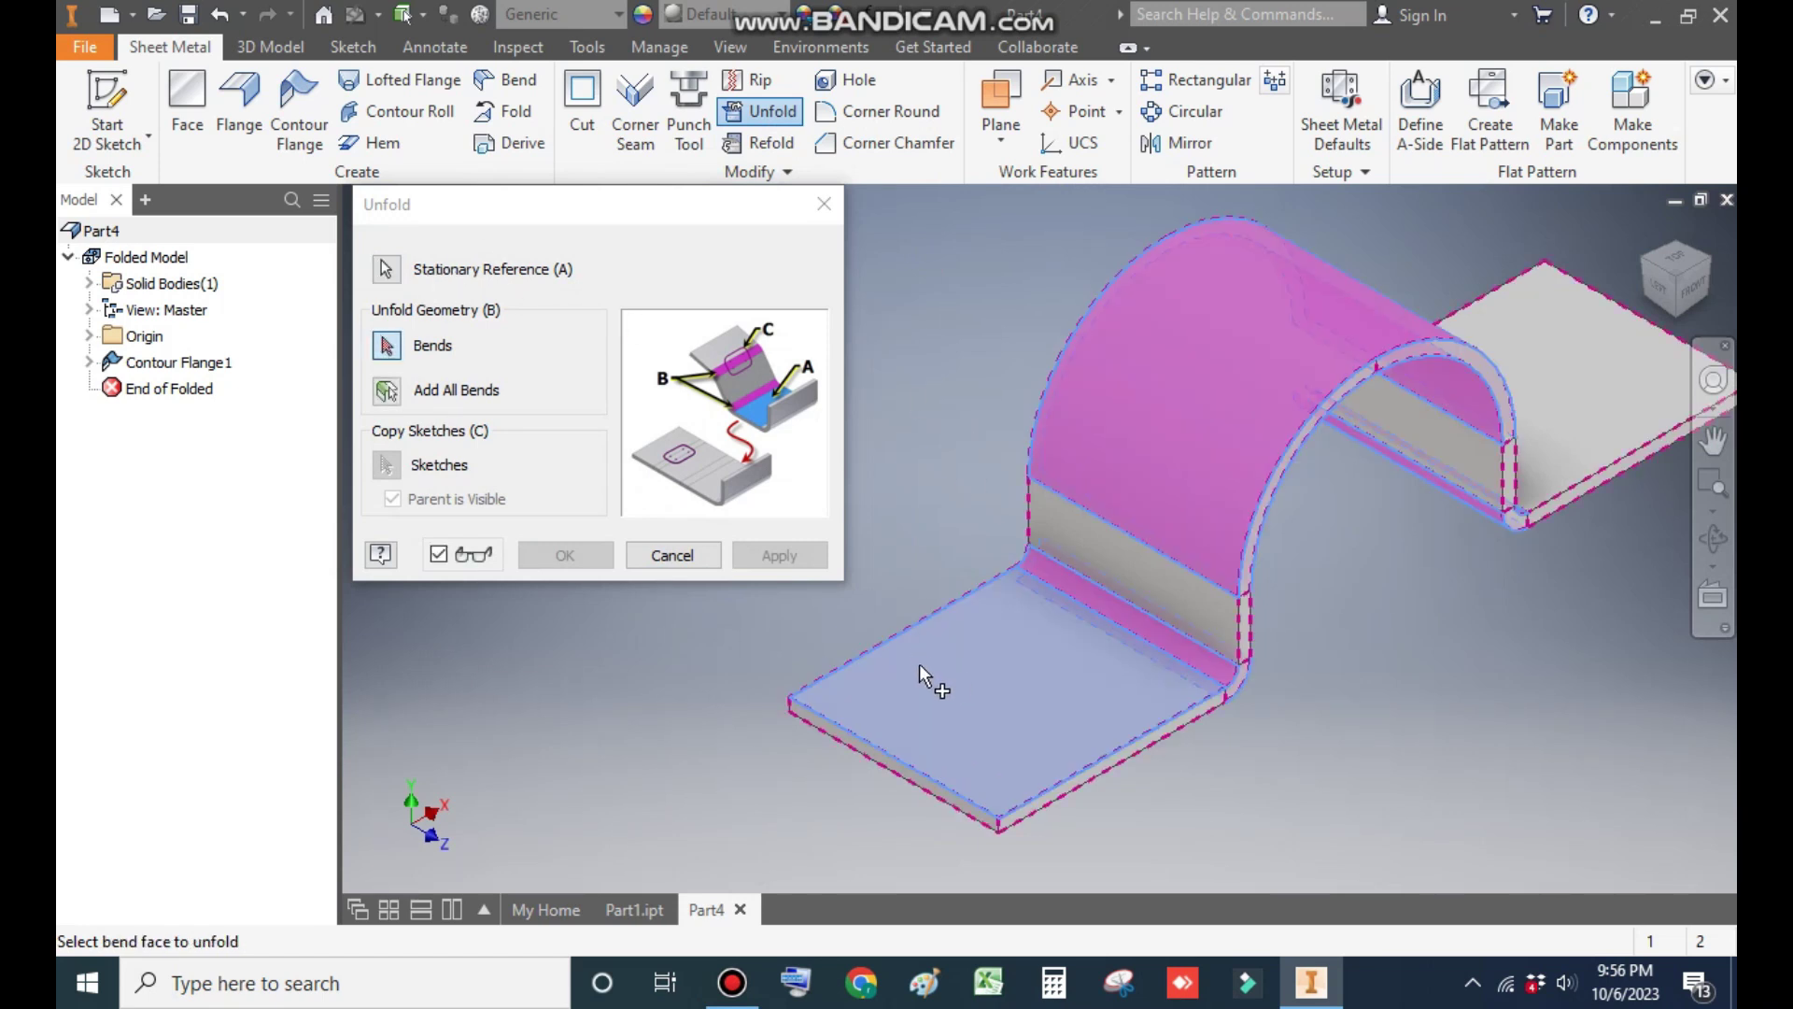
scroll(918, 663, down, 3)
click(388, 397)
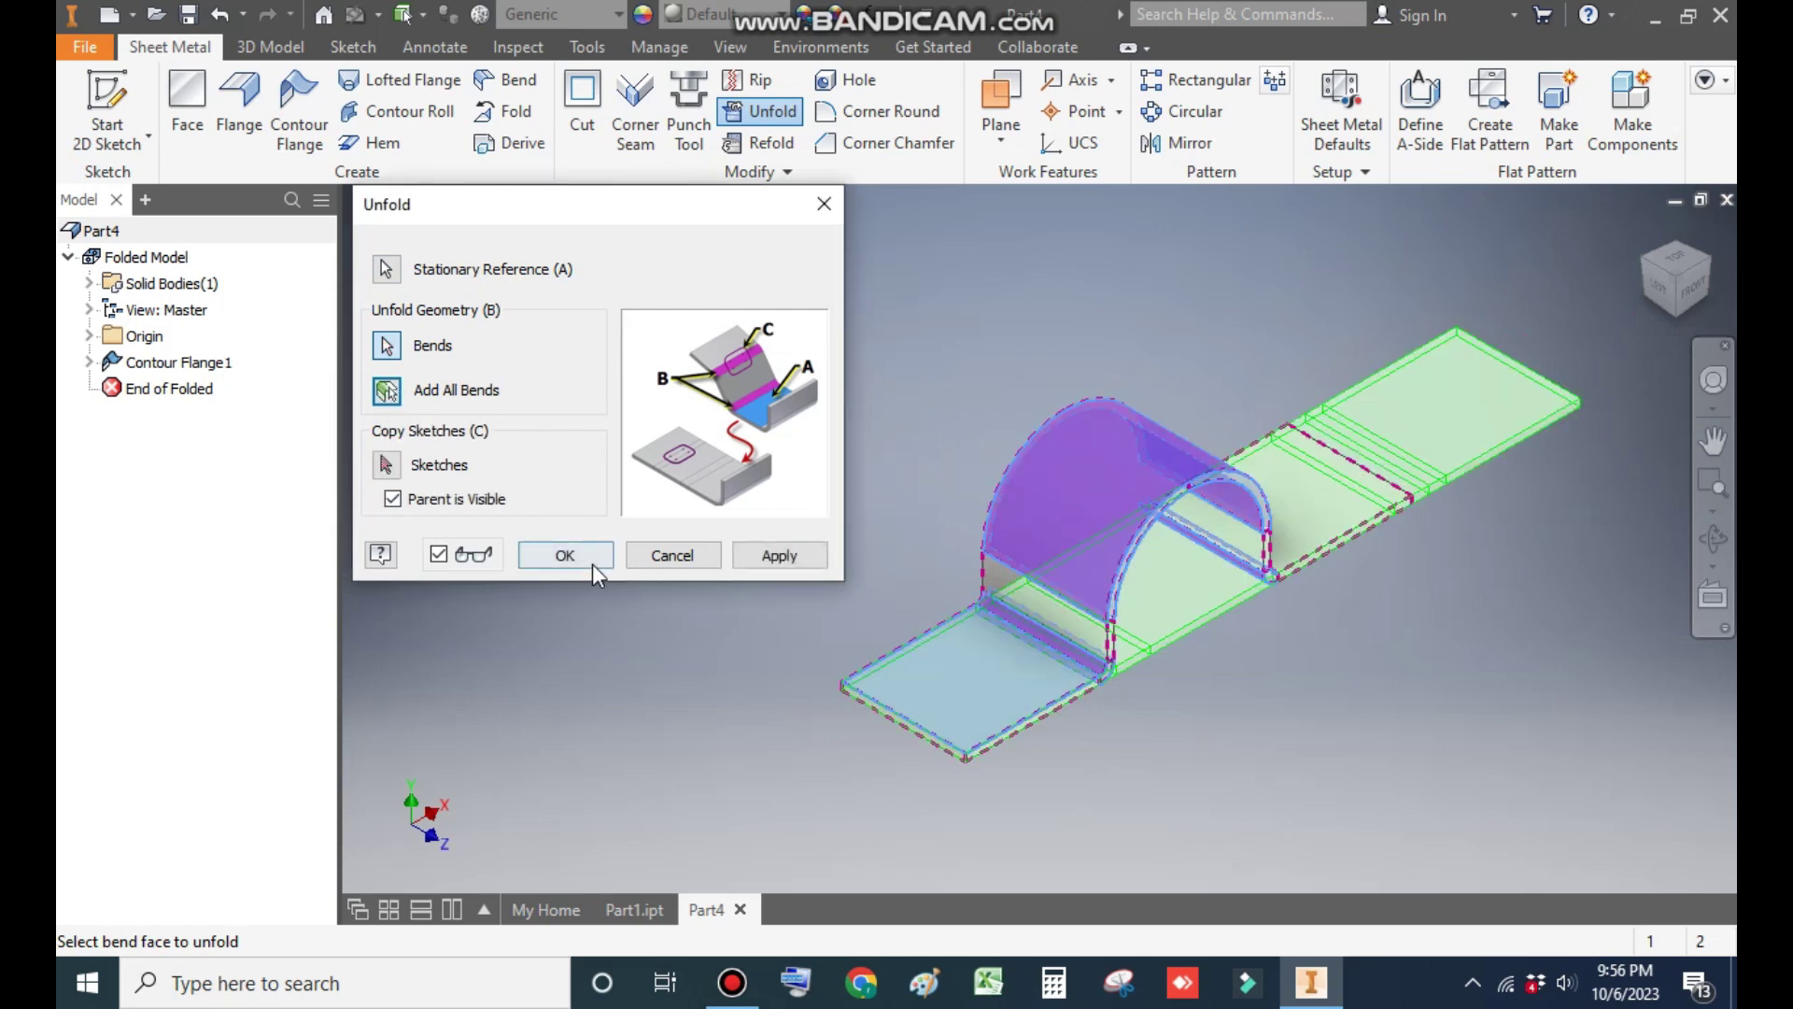
click(572, 554)
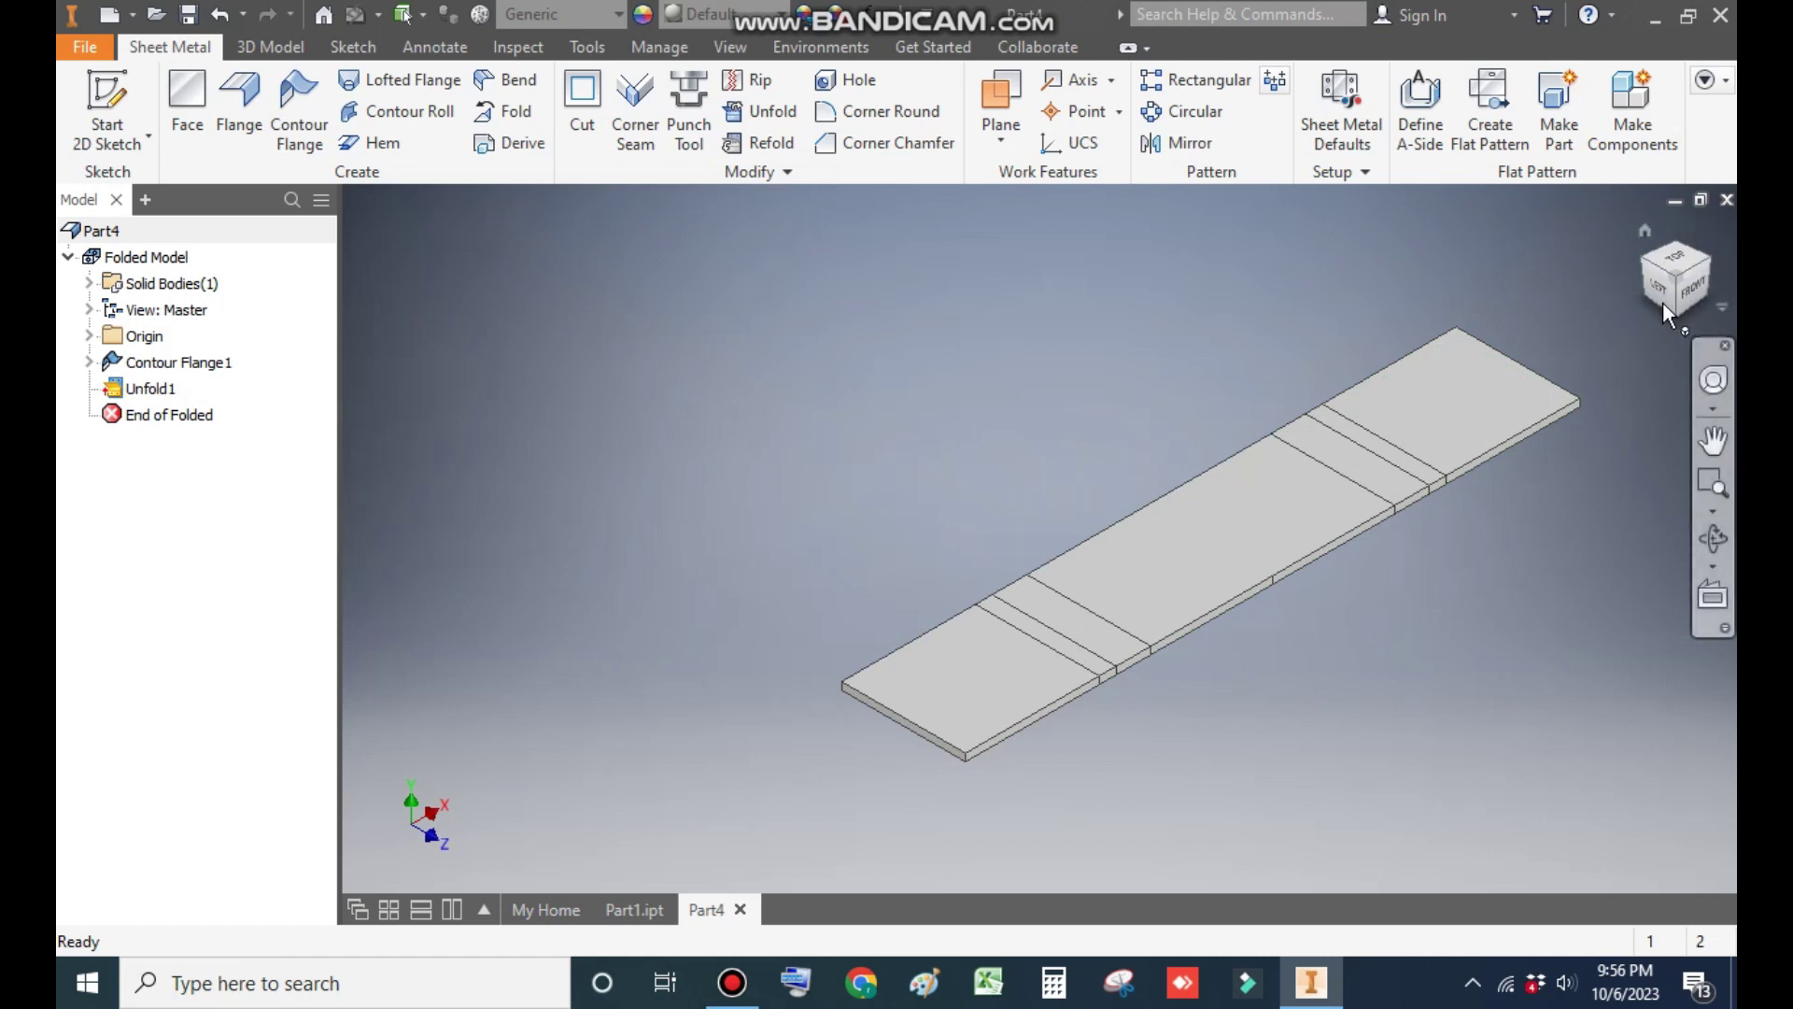
click(1671, 269)
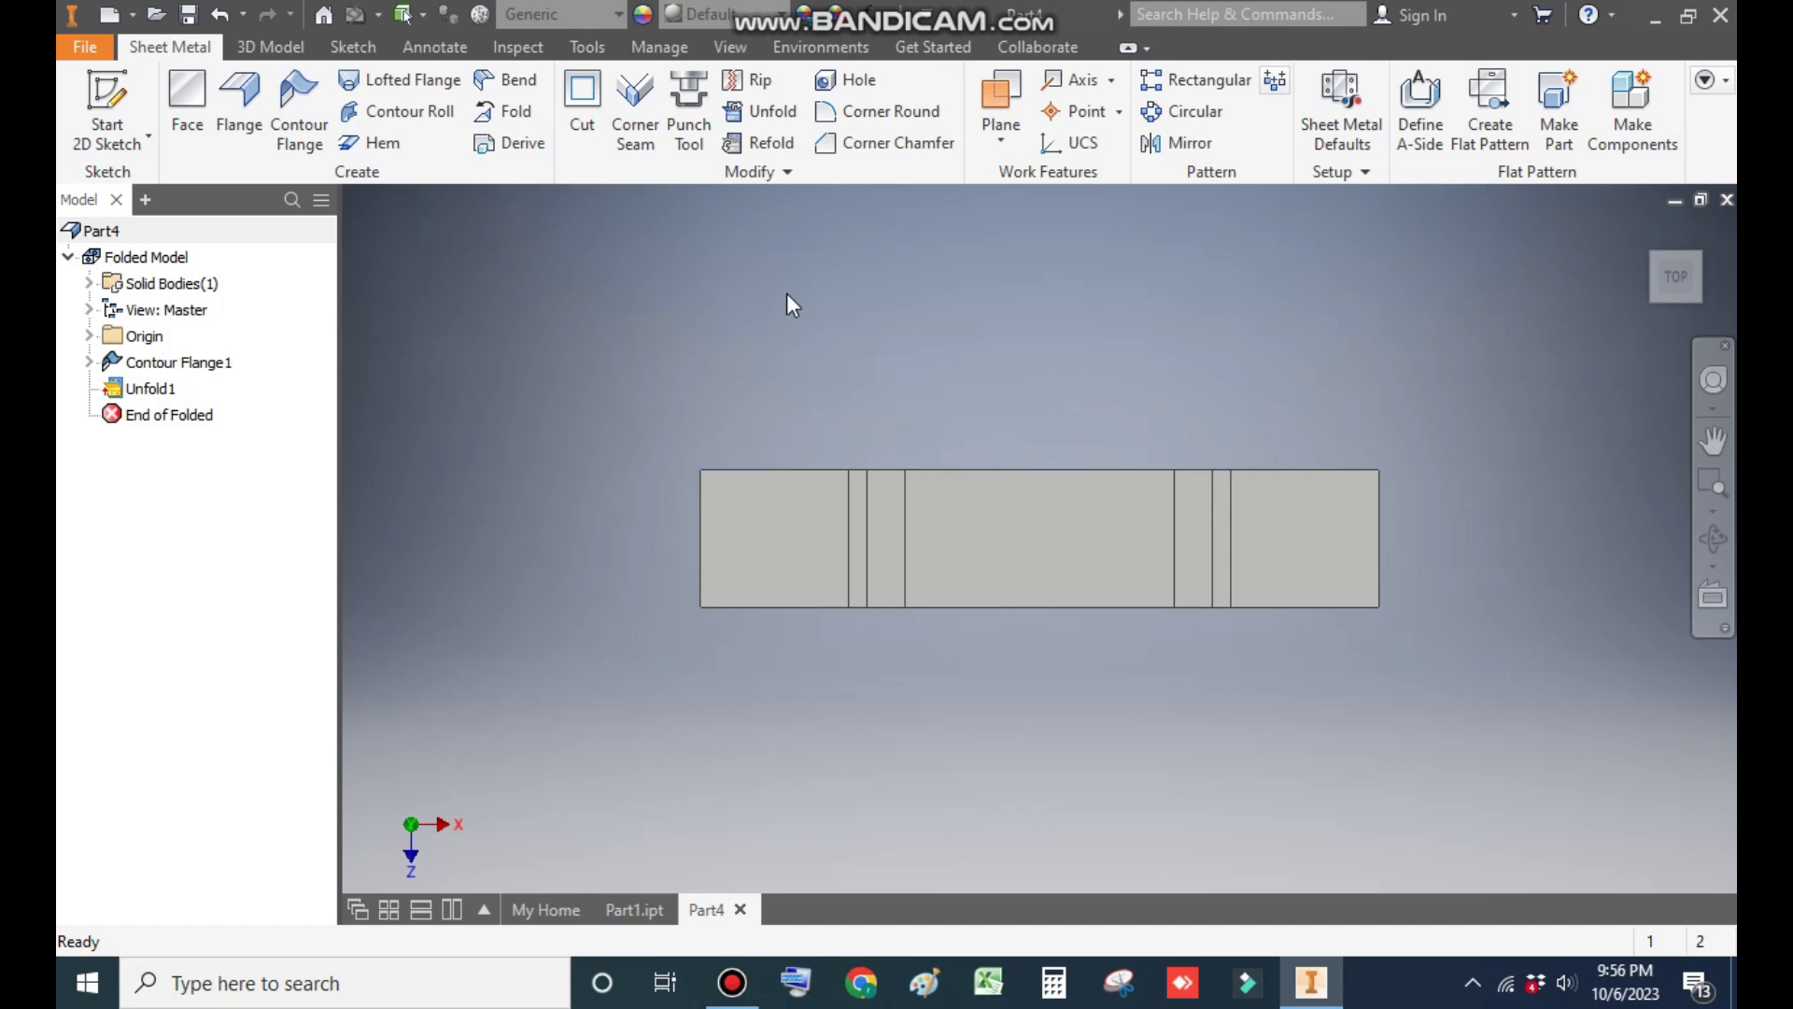
Start a sketch on the flat blank's middle face and place a point on it.
click(1045, 522)
click(1246, 502)
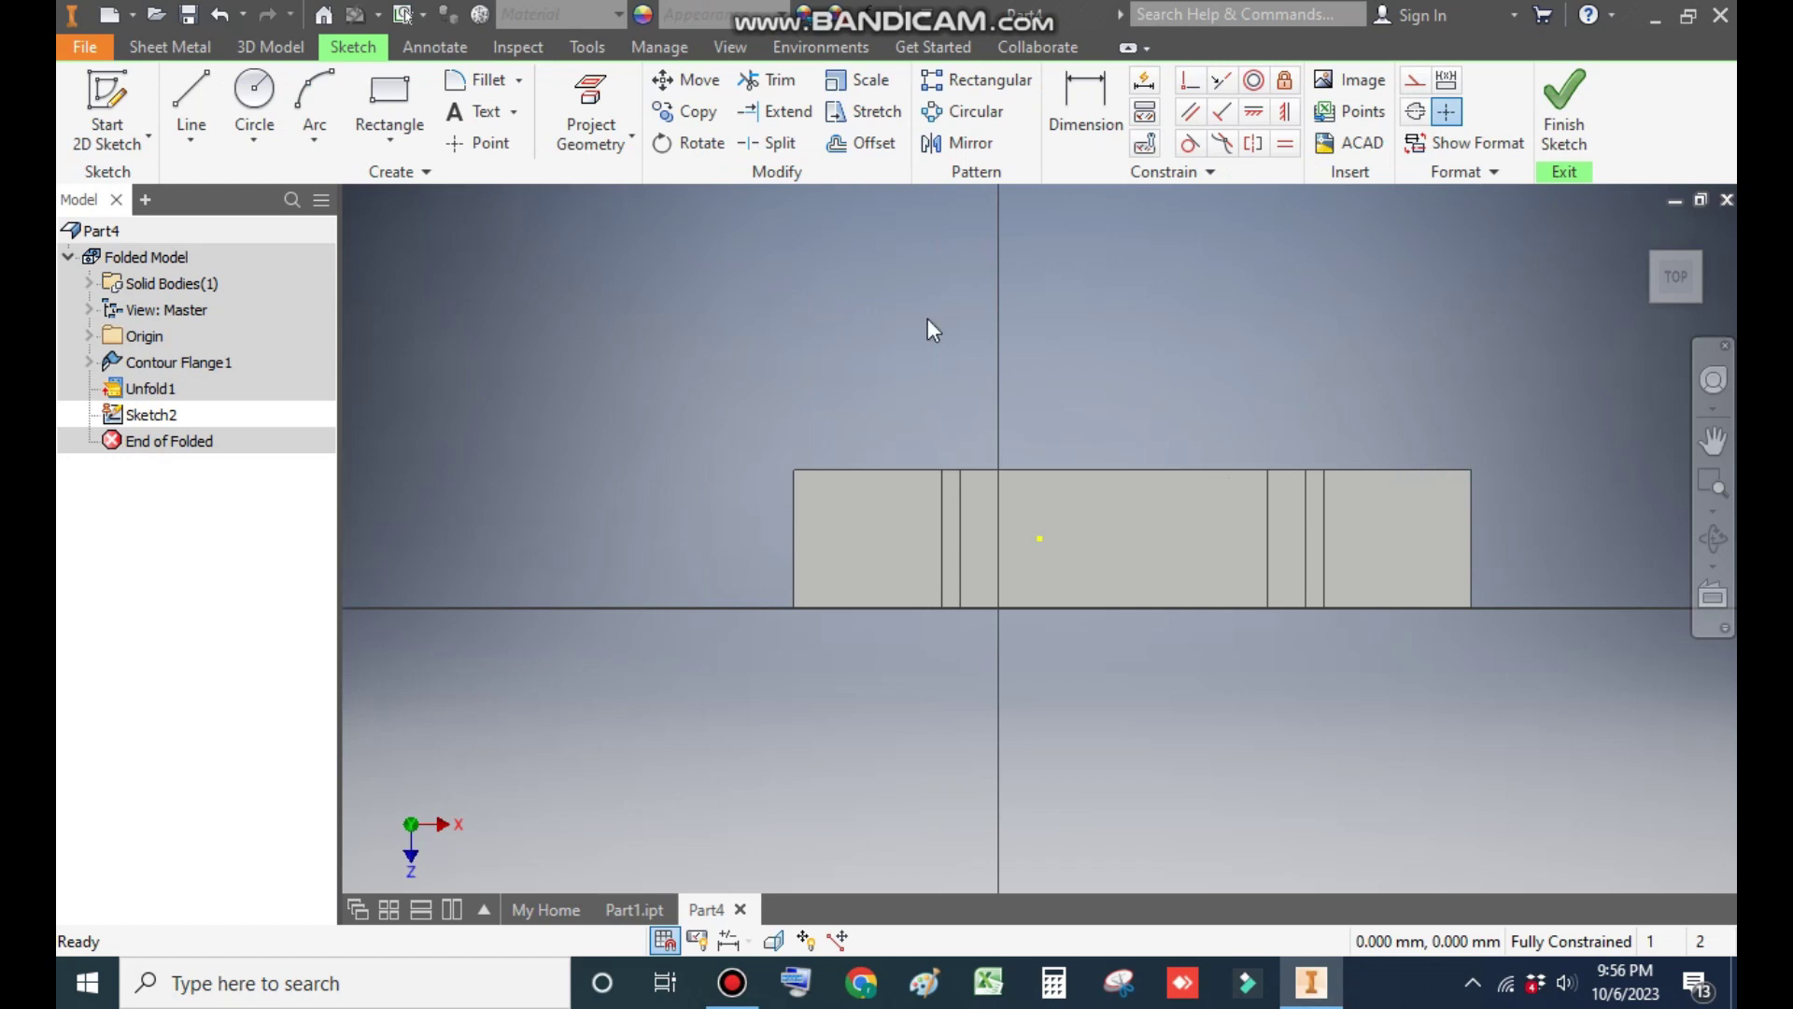
click(490, 147)
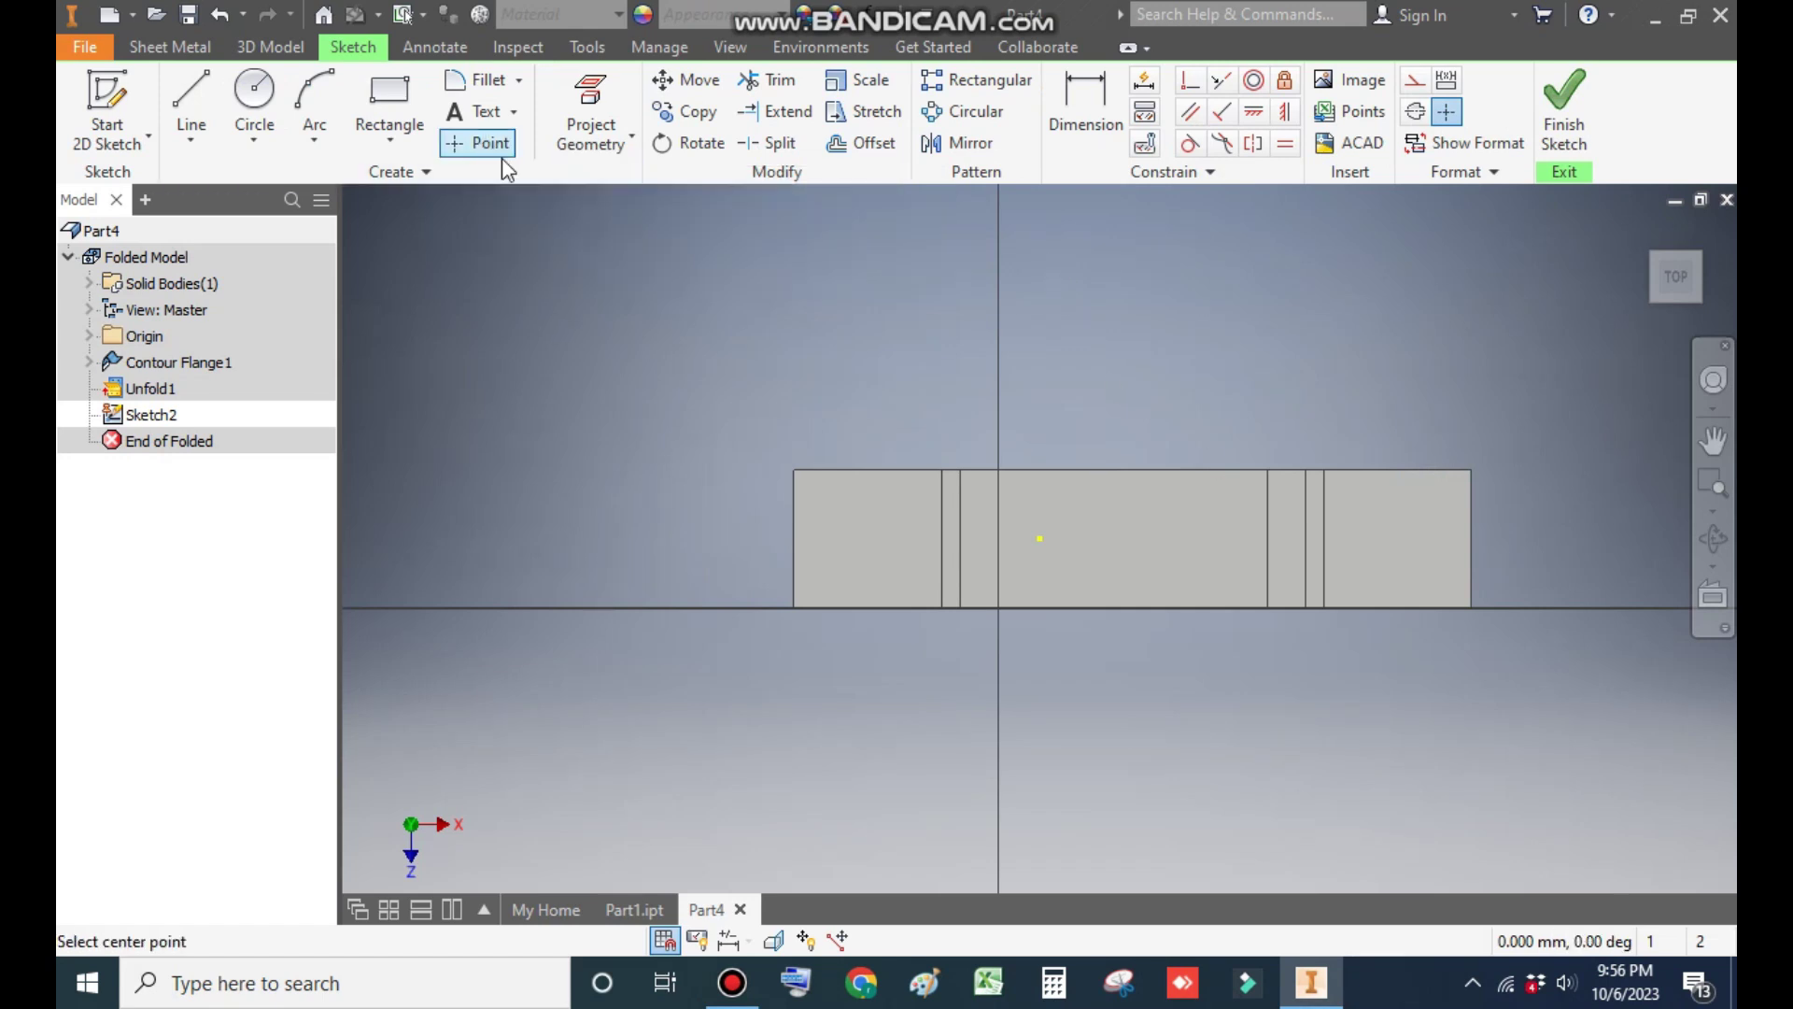
click(1132, 539)
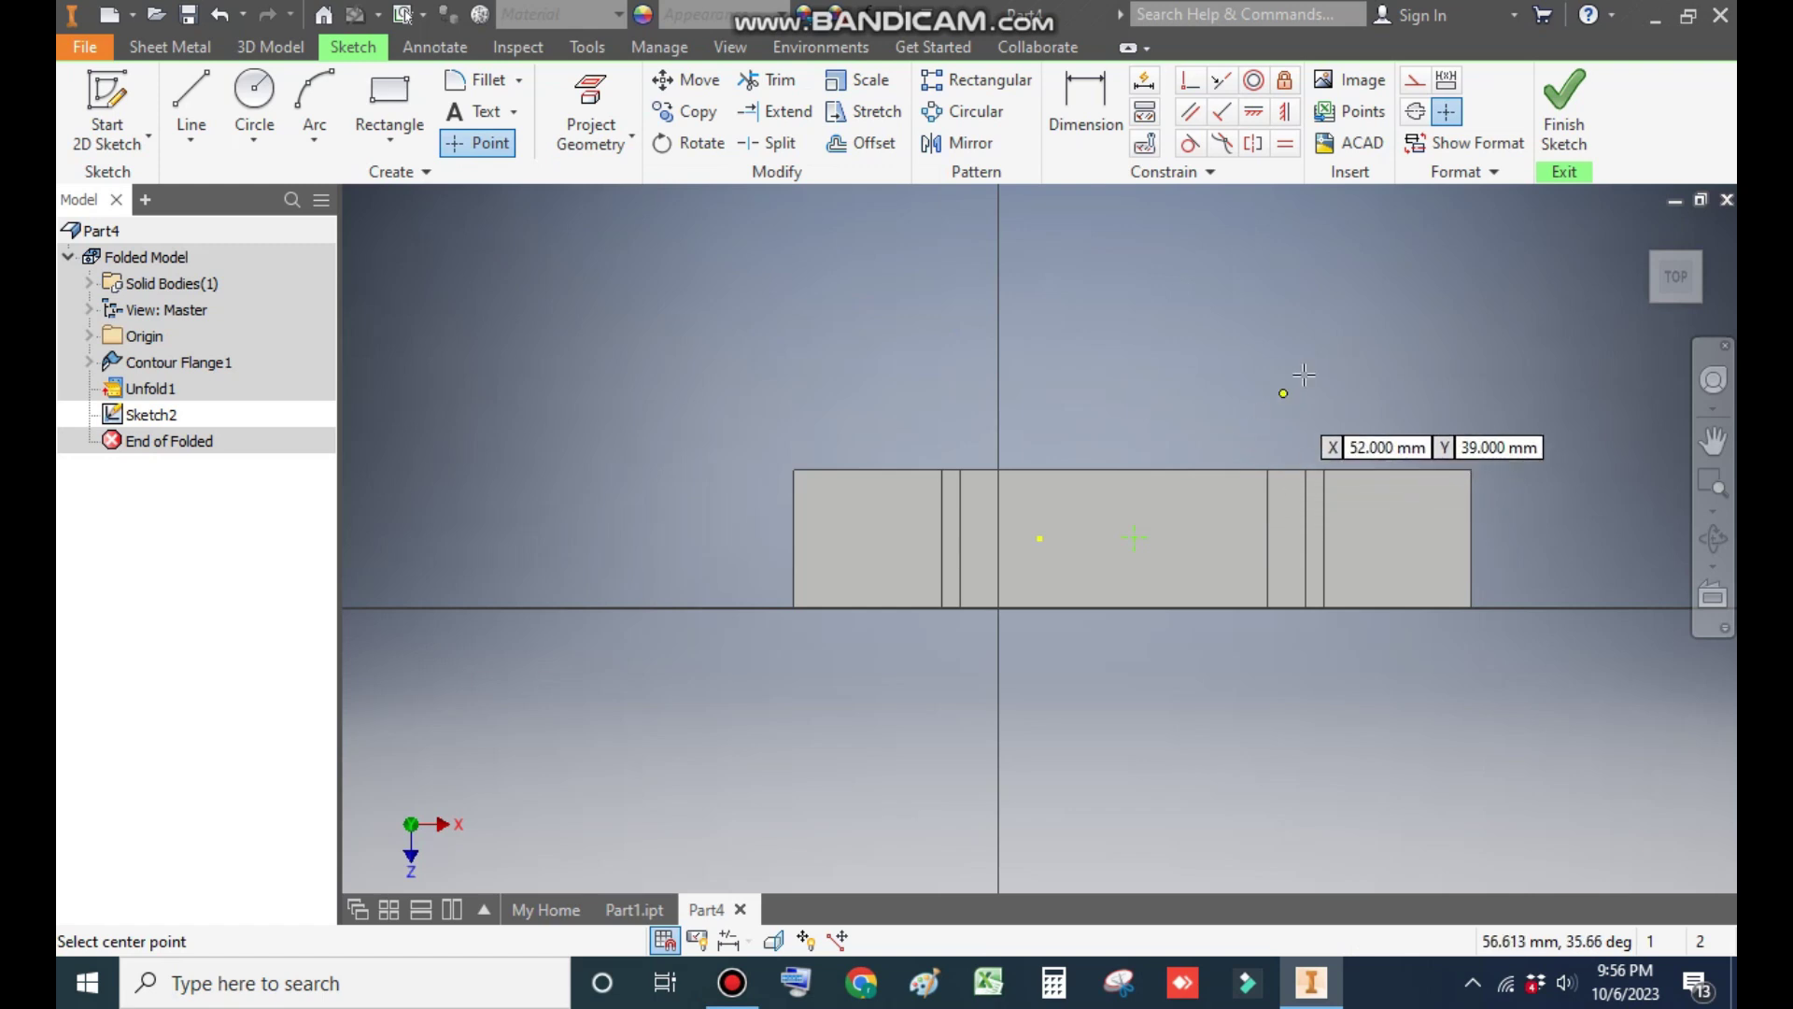
key(Escape)
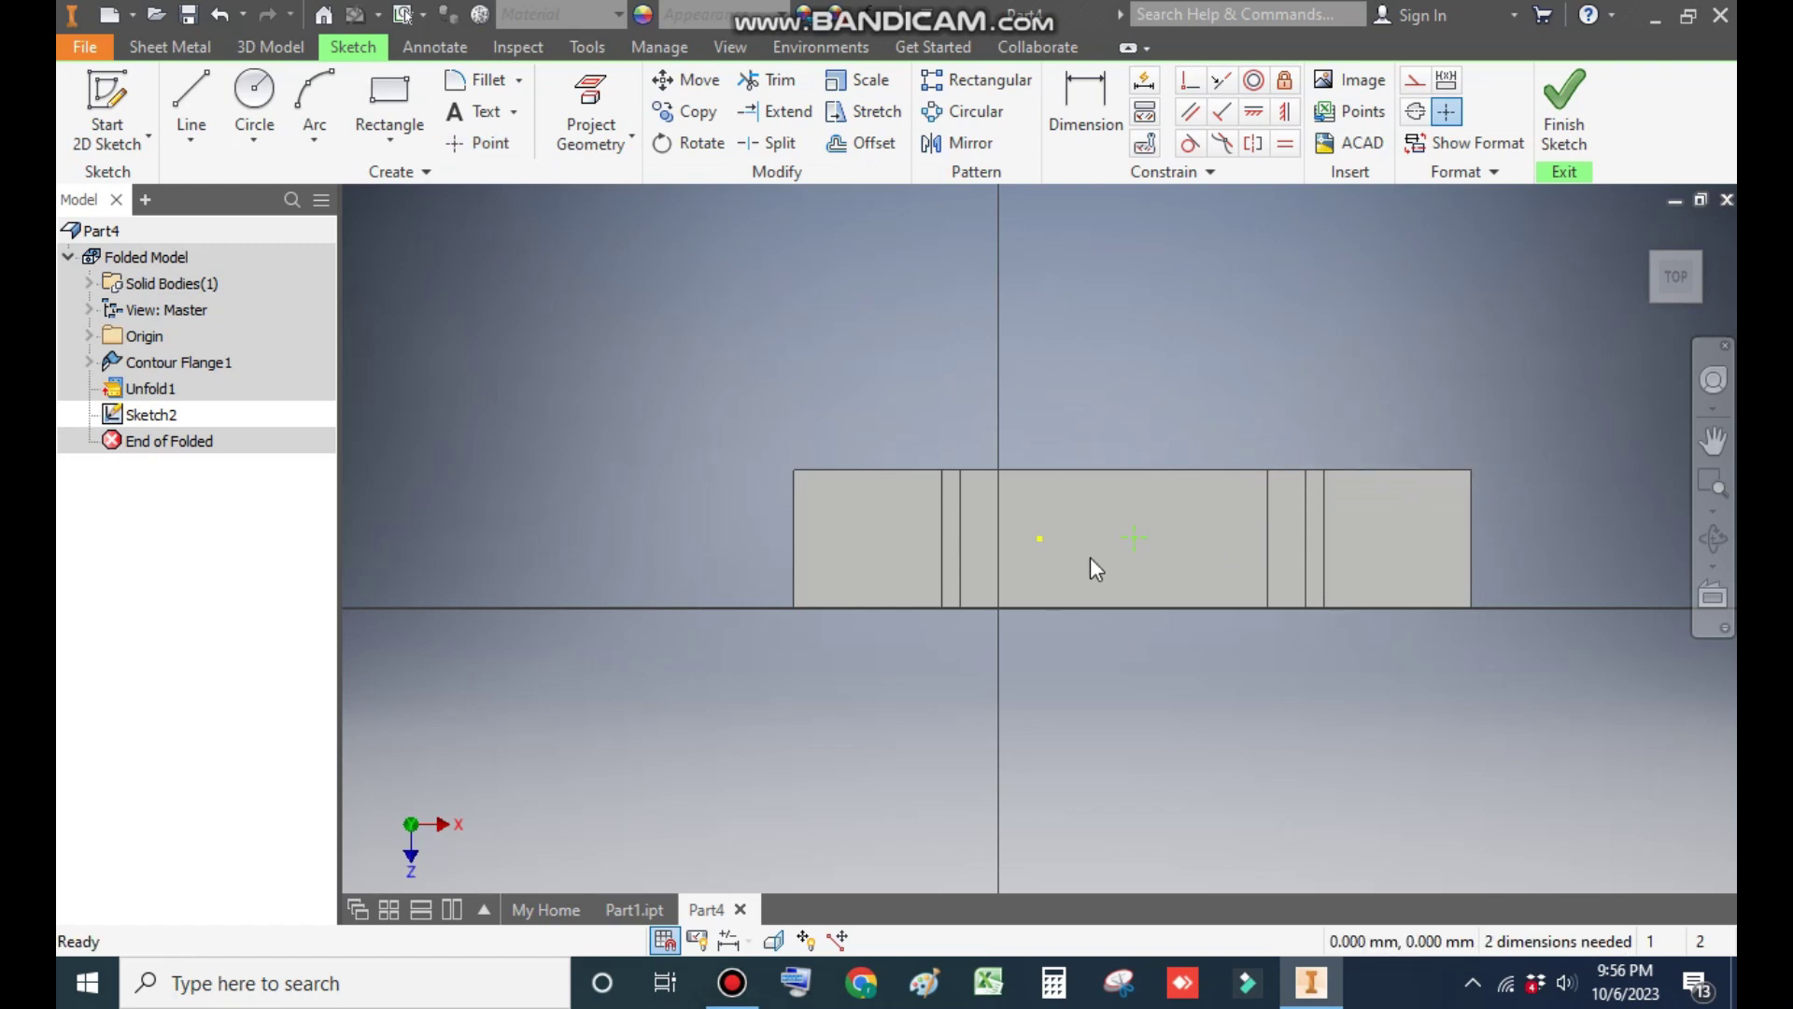
scroll(1090, 557, up, 2)
mouse_move(1190, 572)
middle_down()
mouse_move(1139, 594)
mouse_move(1131, 578)
middle_up()
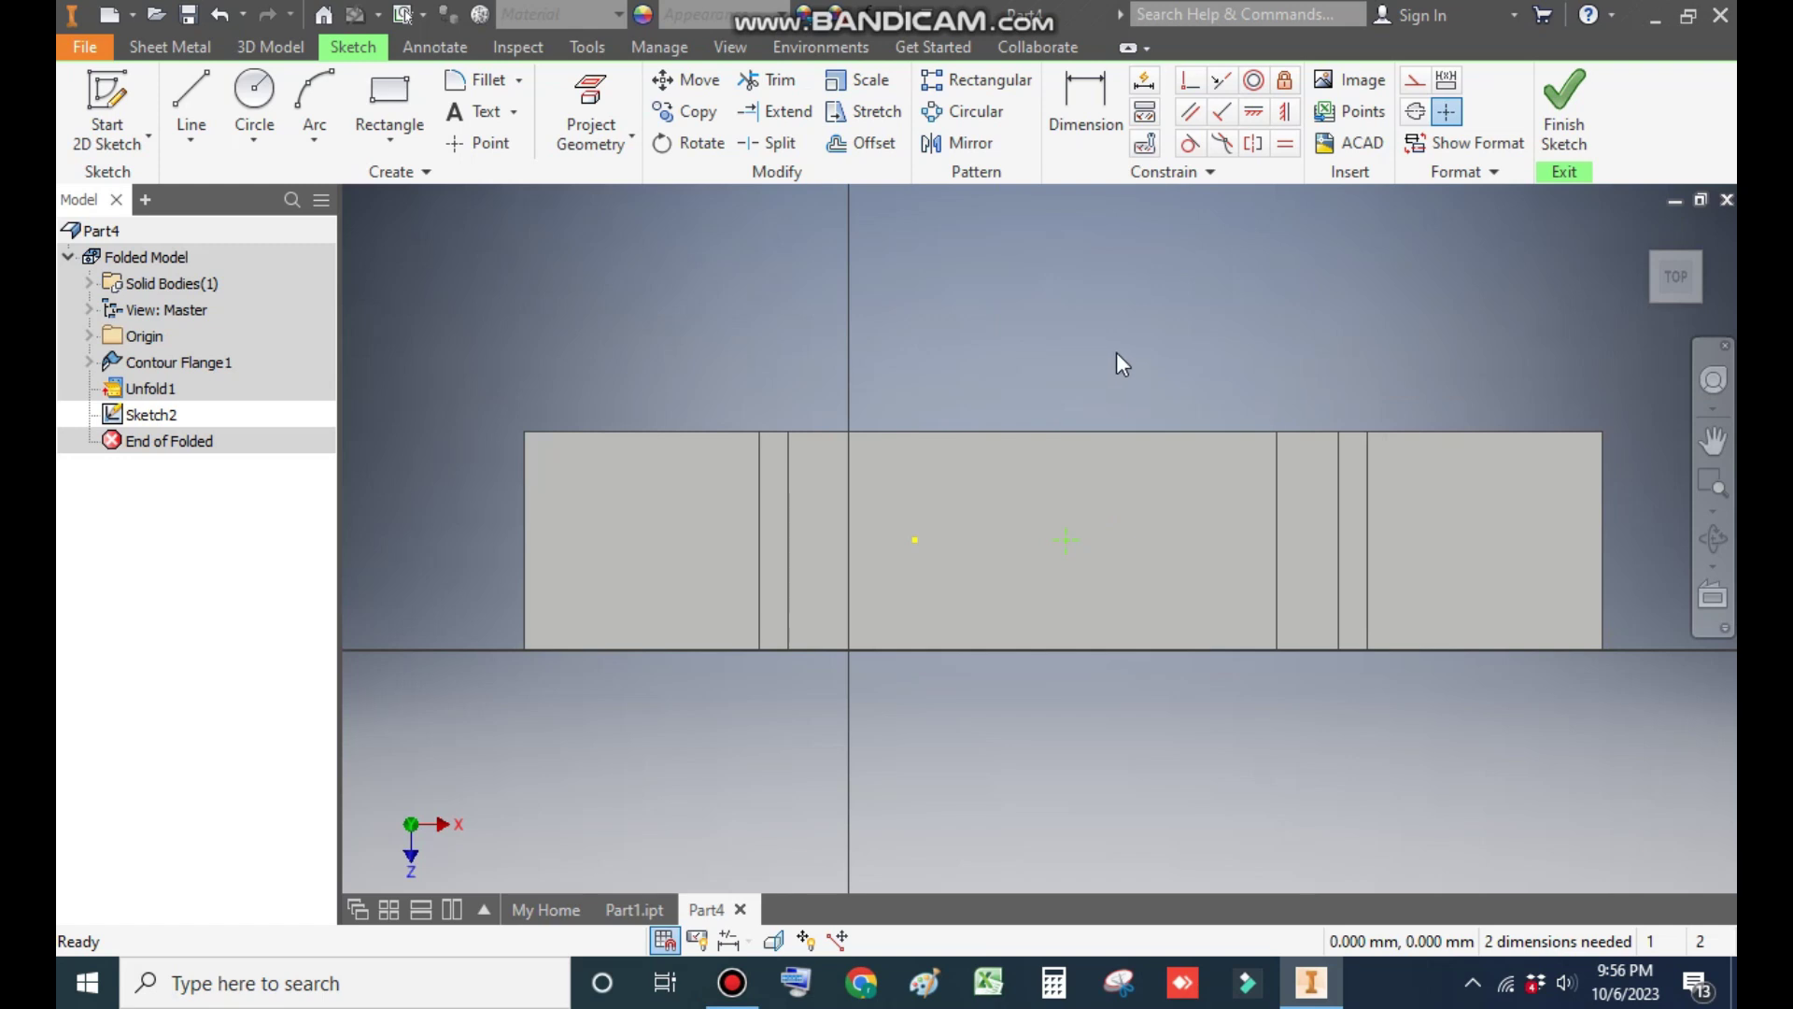
Constrain the point vertically to the top edge midpoint and horizontally to the right edge midpoint, then finish.
click(1287, 128)
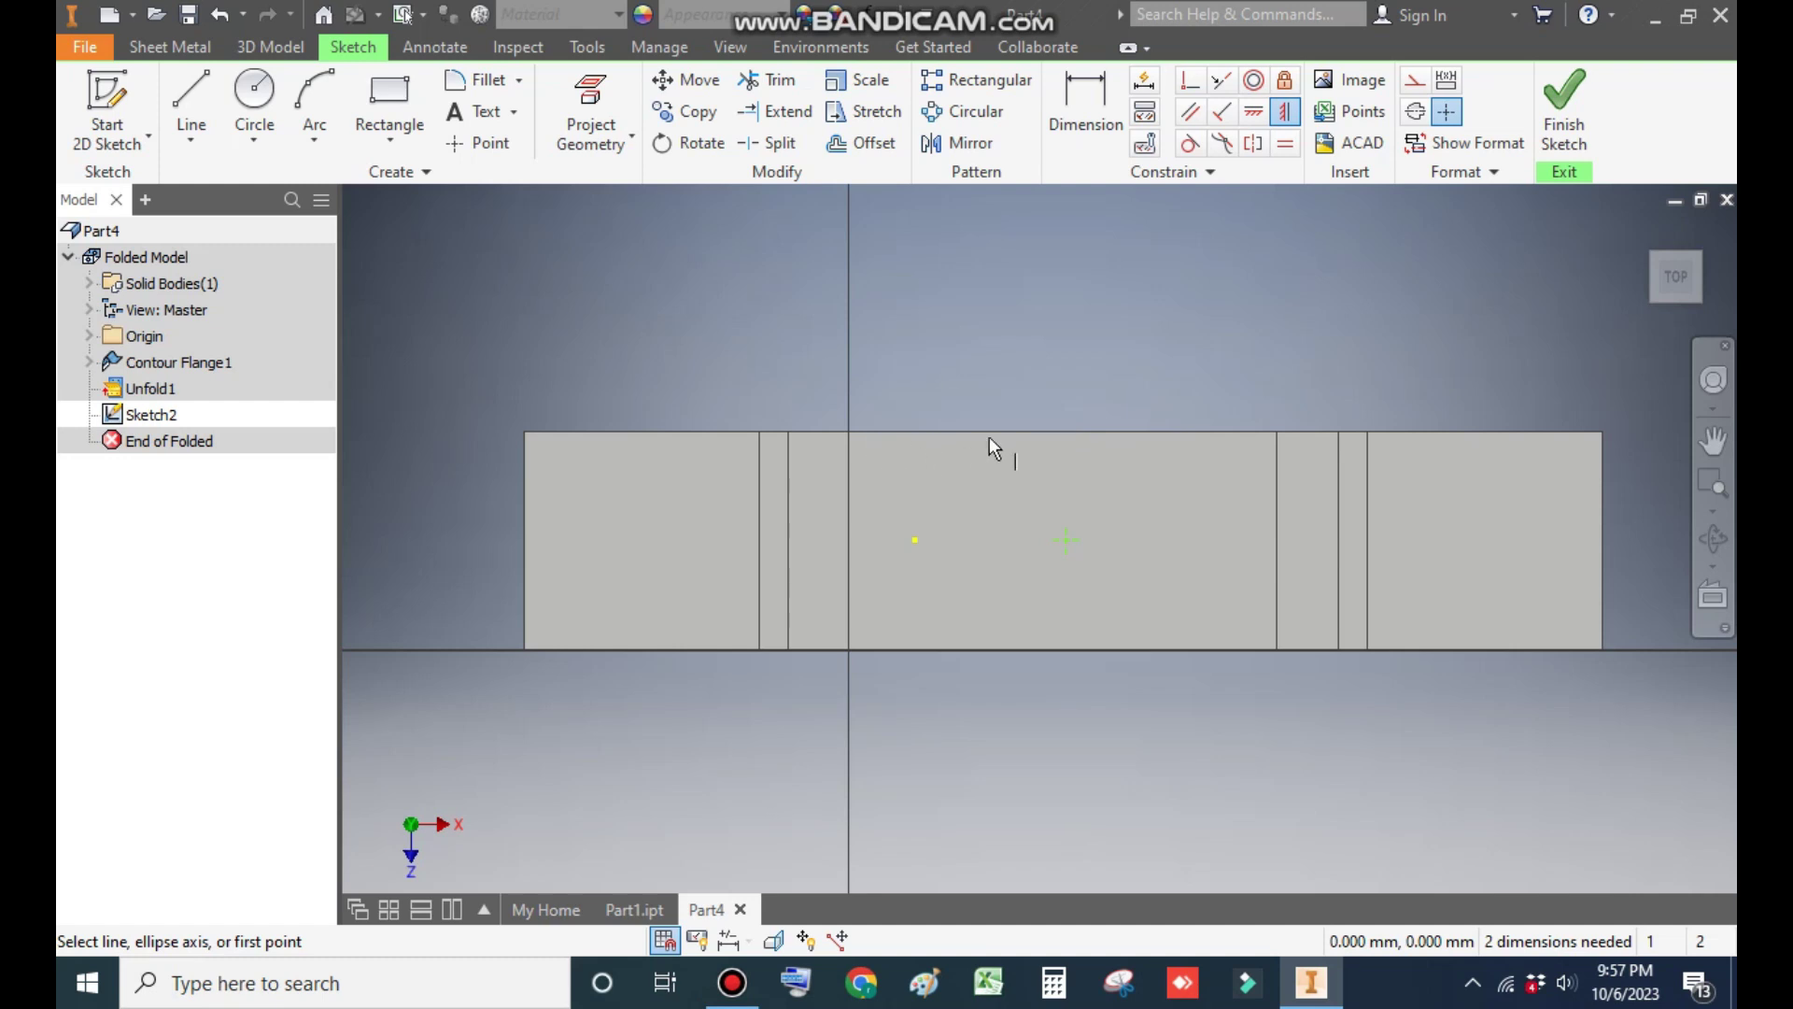
click(1061, 430)
click(1067, 539)
click(1063, 431)
click(1254, 111)
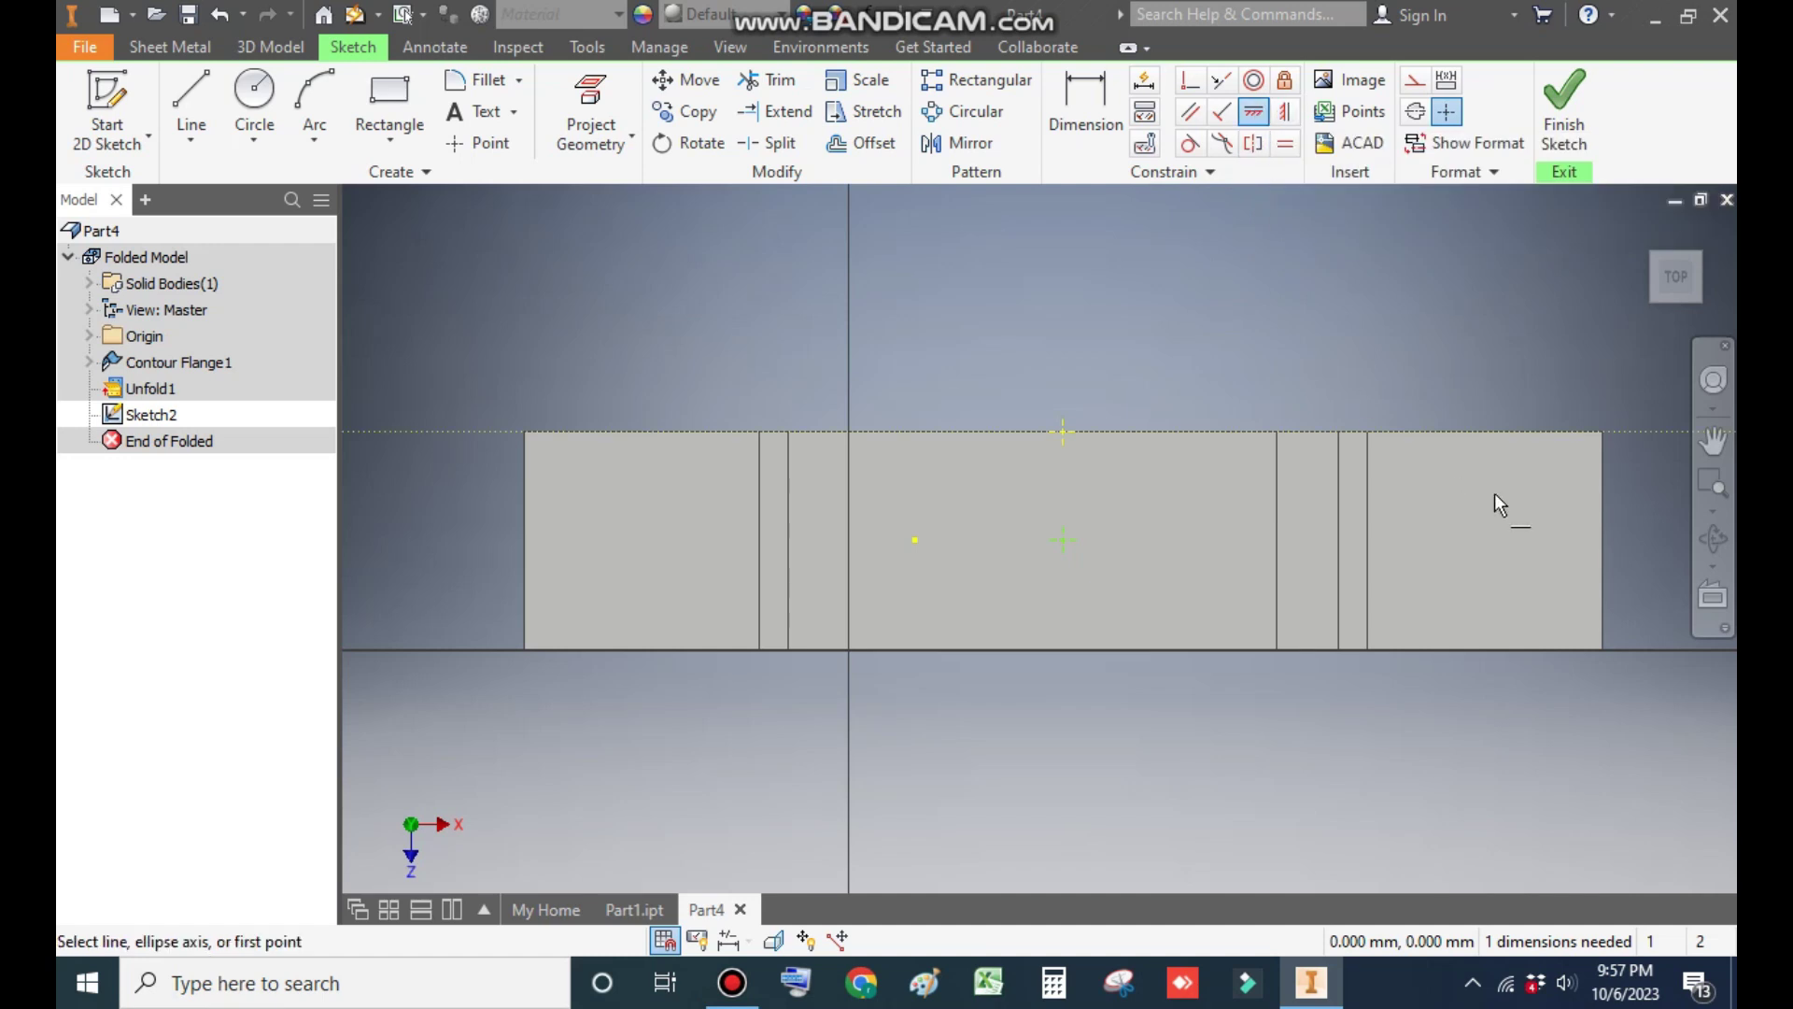
click(1604, 539)
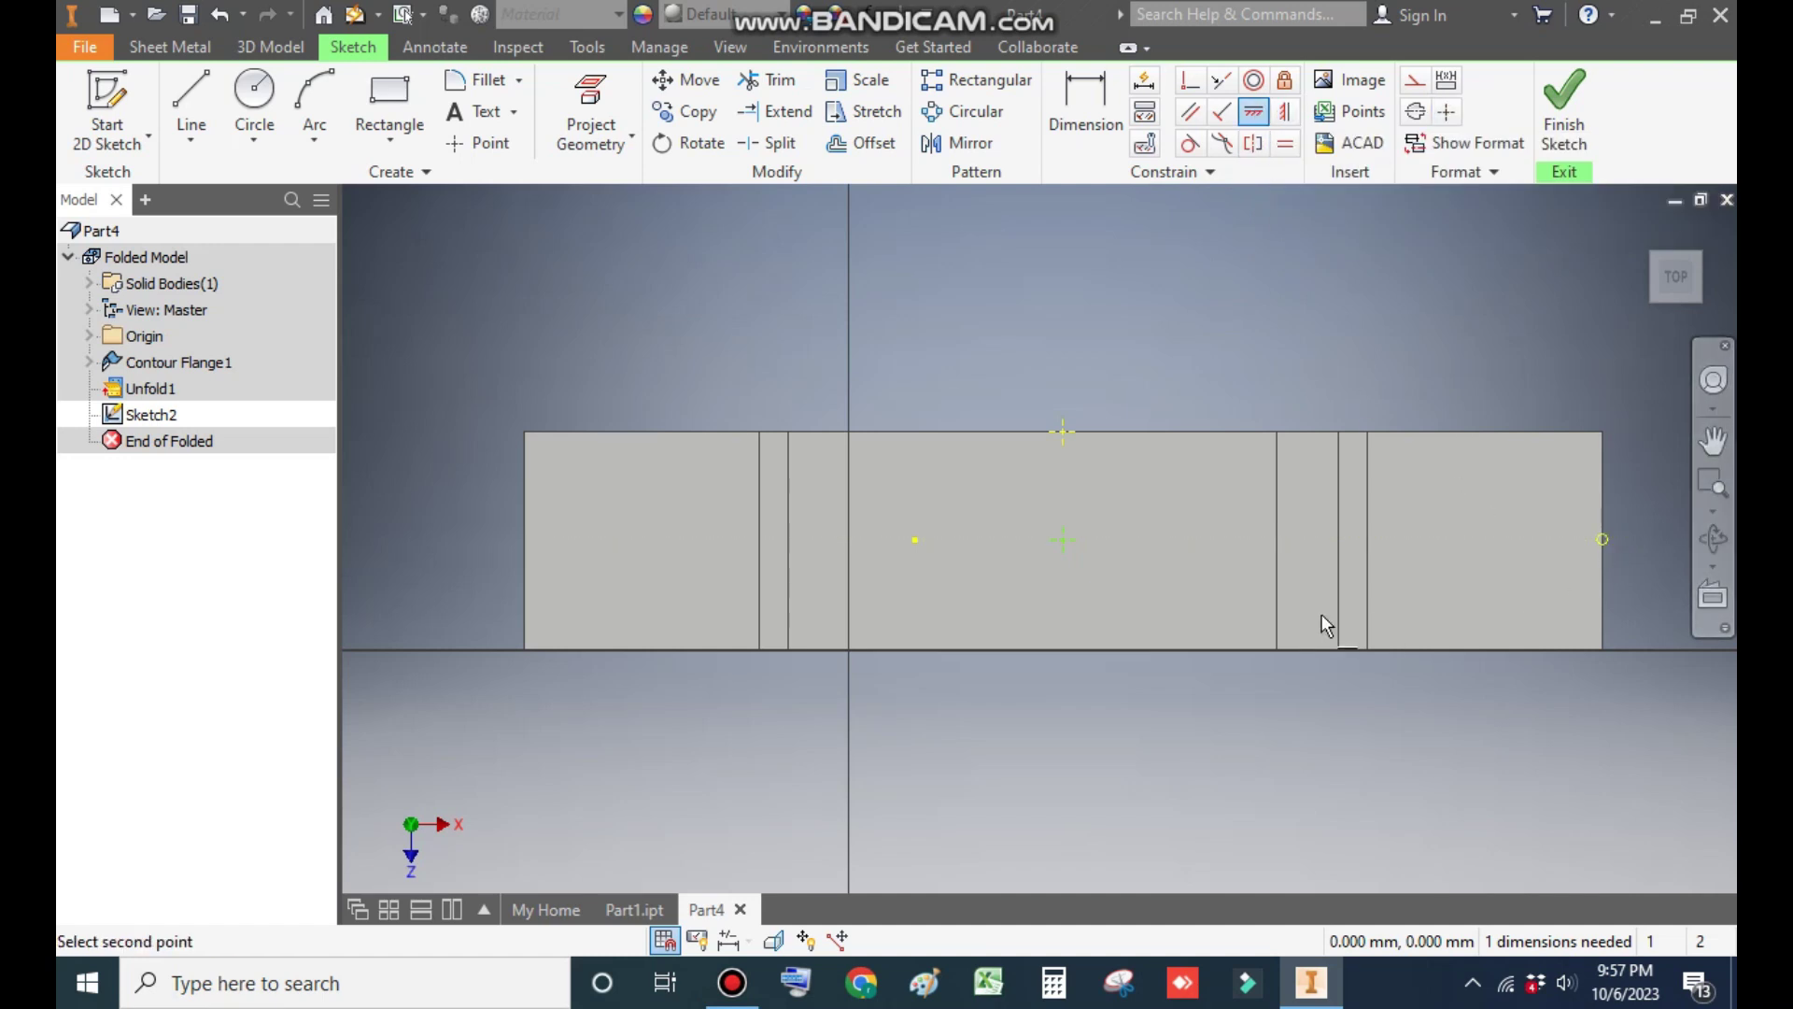
click(1064, 540)
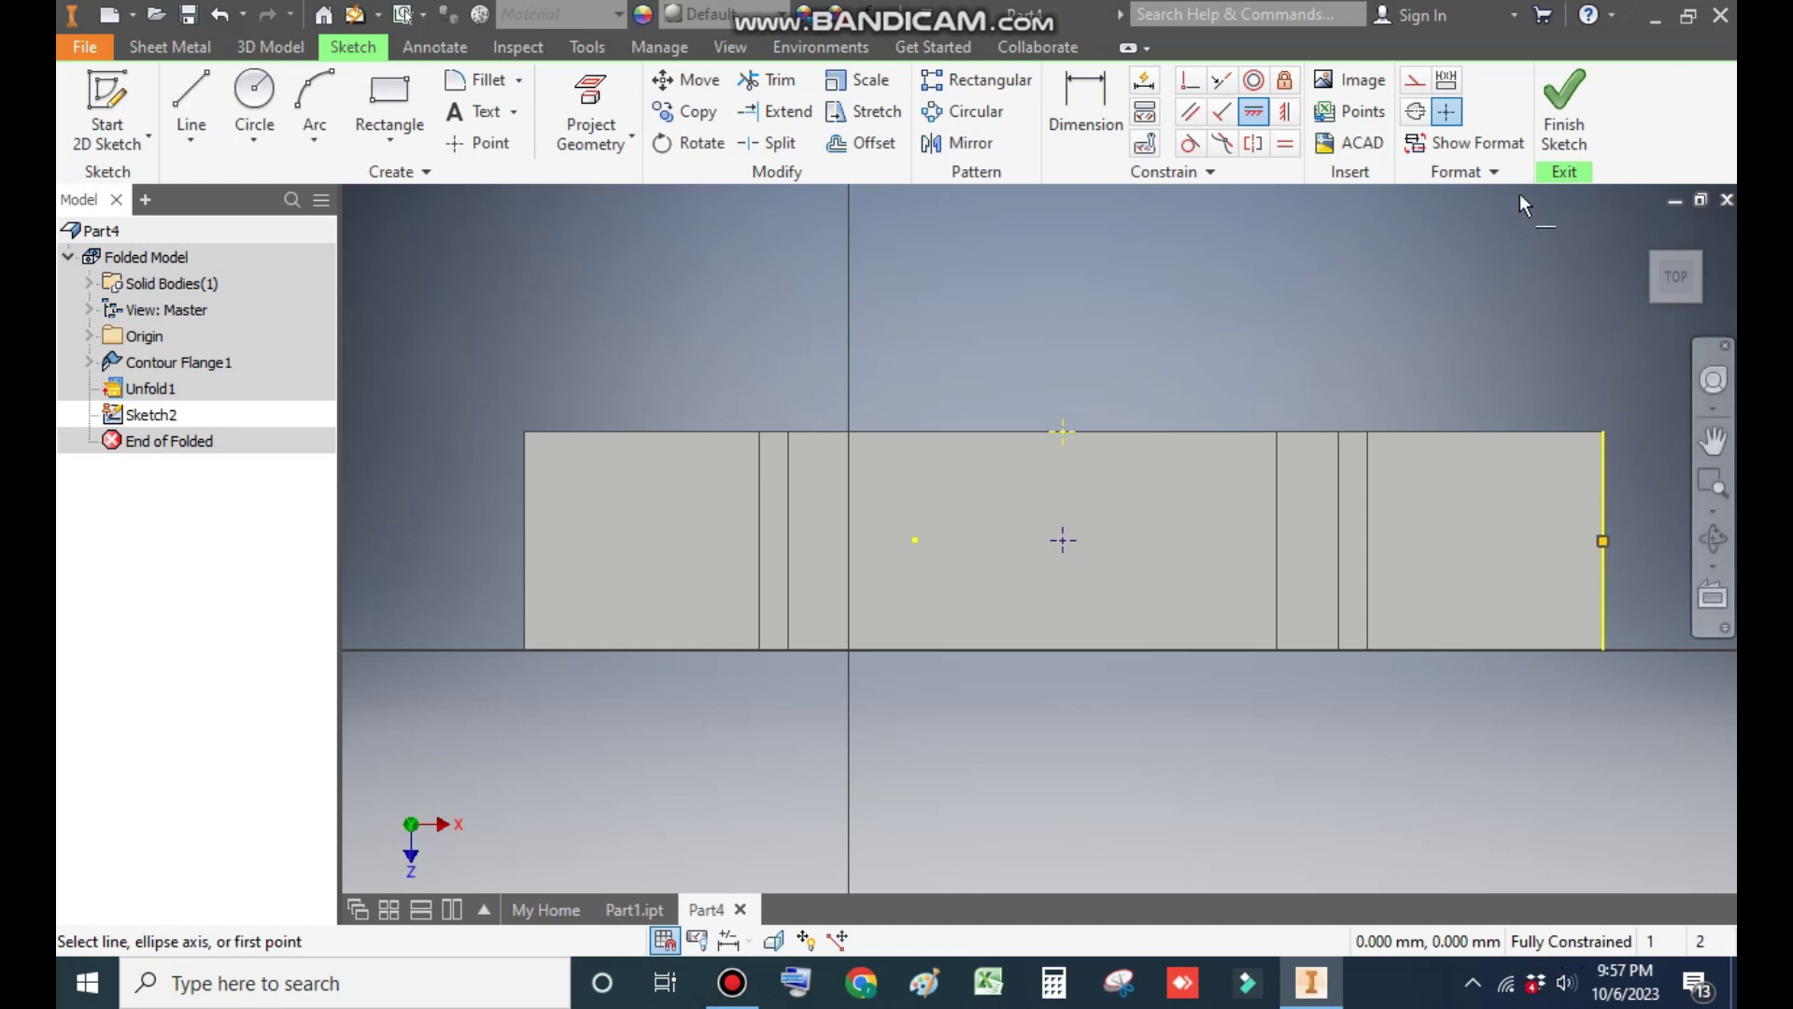
click(1578, 117)
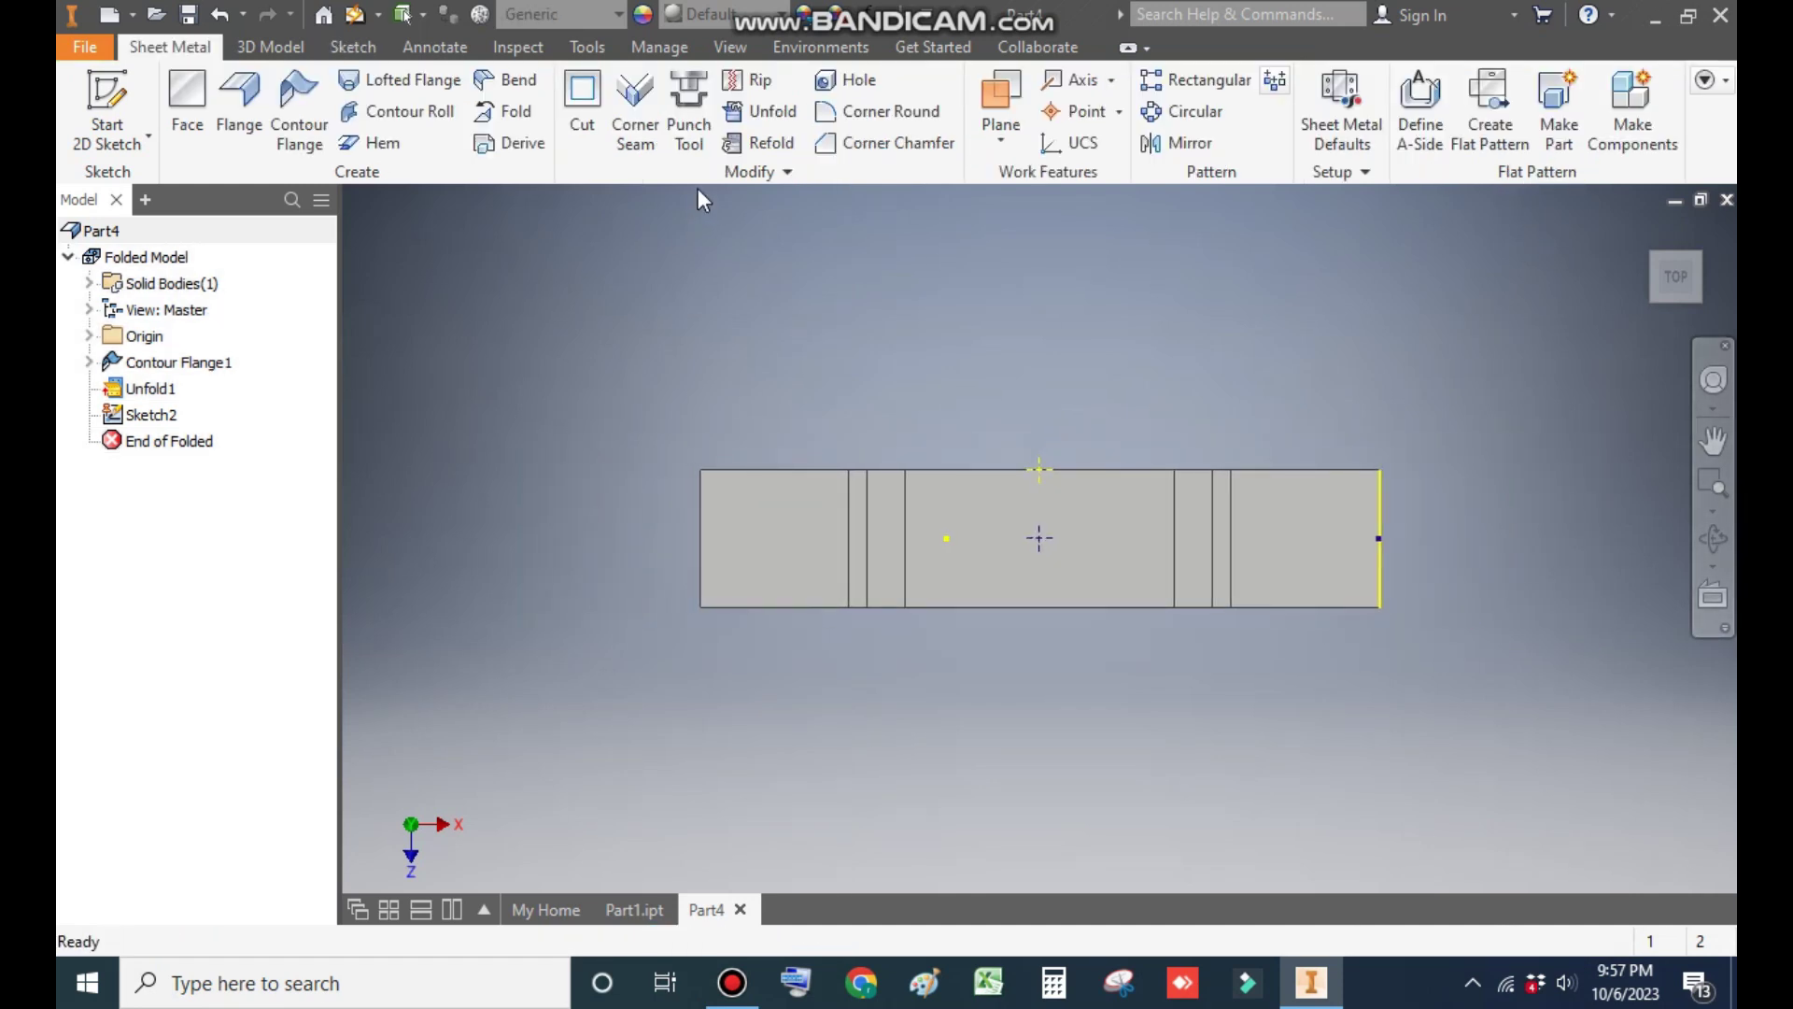
Load the Square Emboss punch from the punch shape library onto the strip.
click(688, 108)
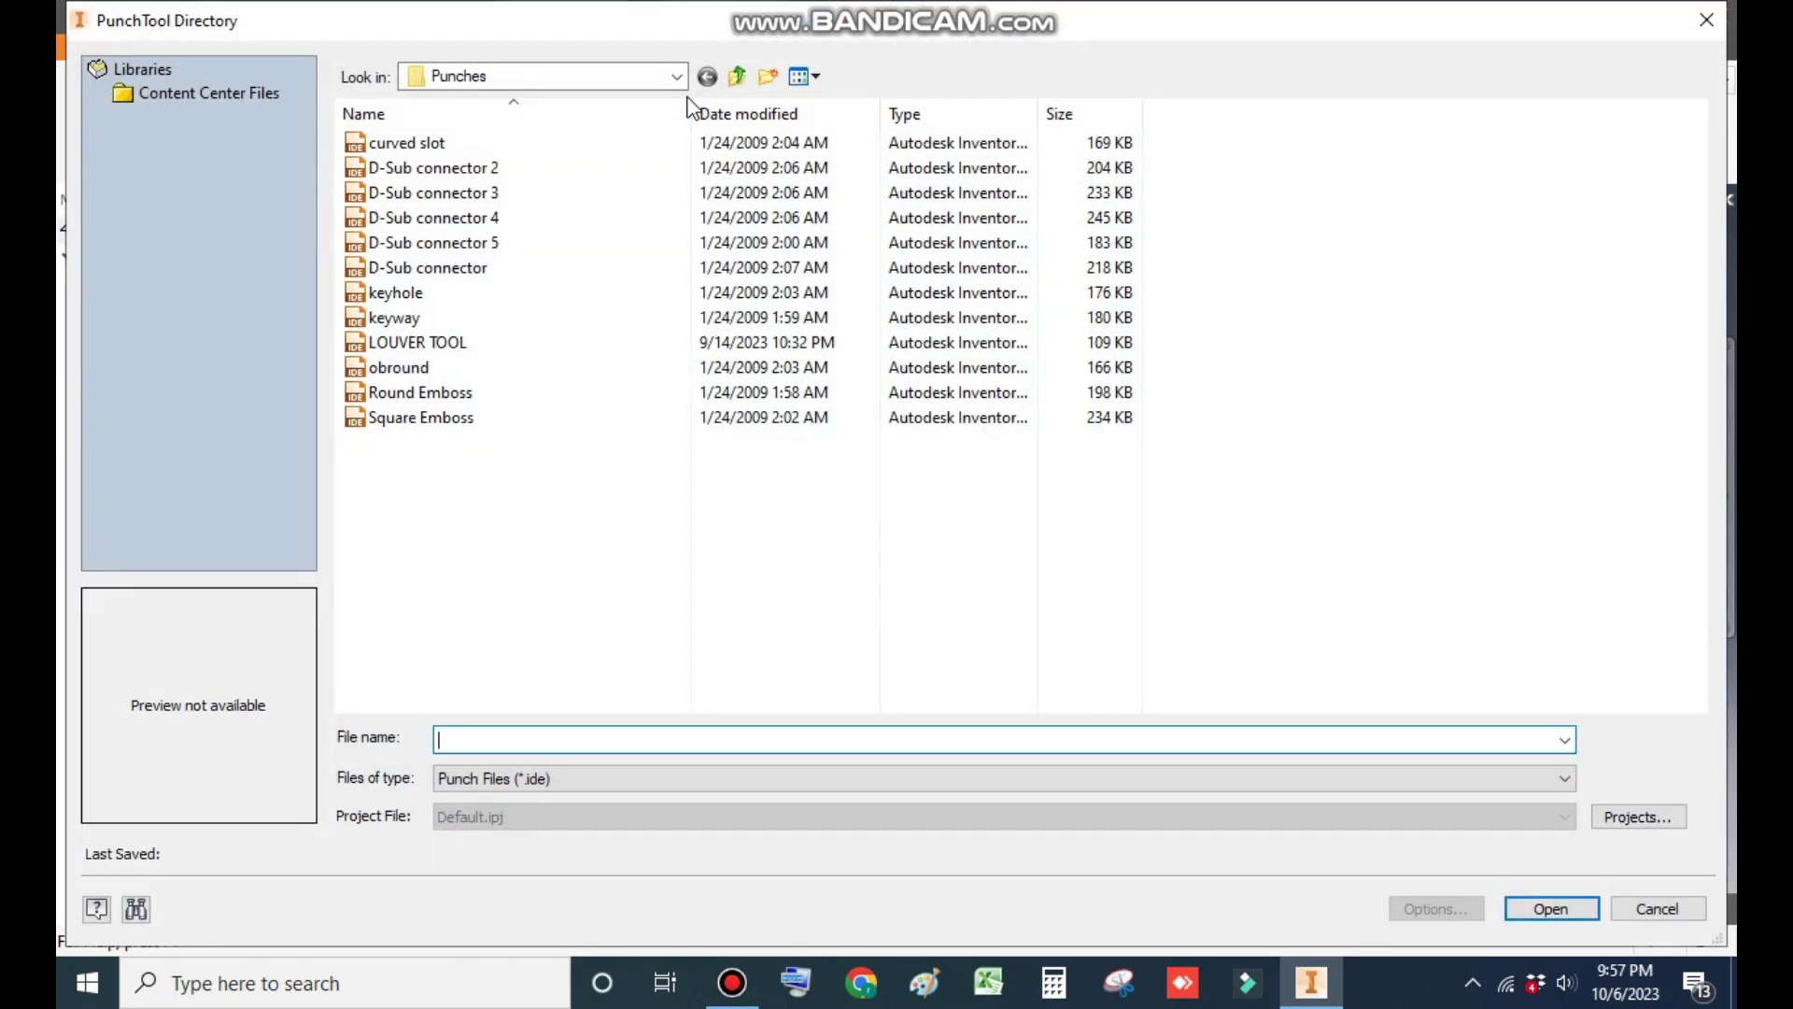
click(450, 390)
click(445, 417)
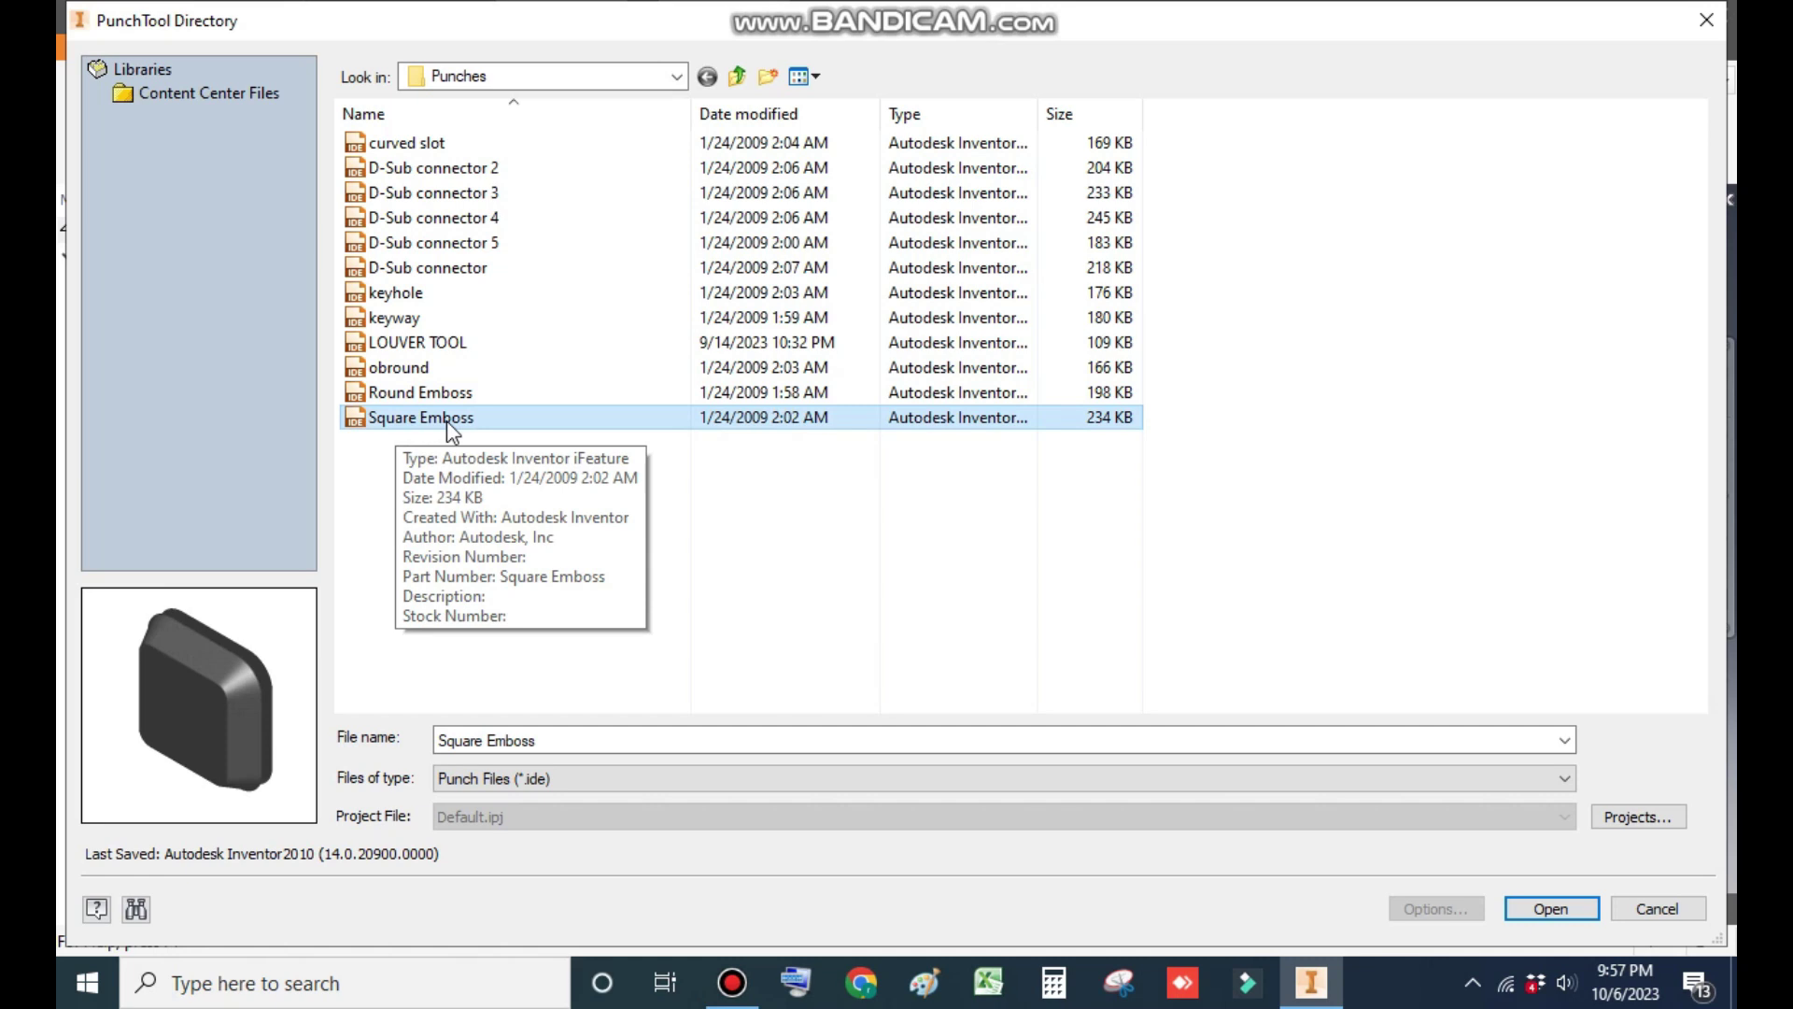
click(1543, 908)
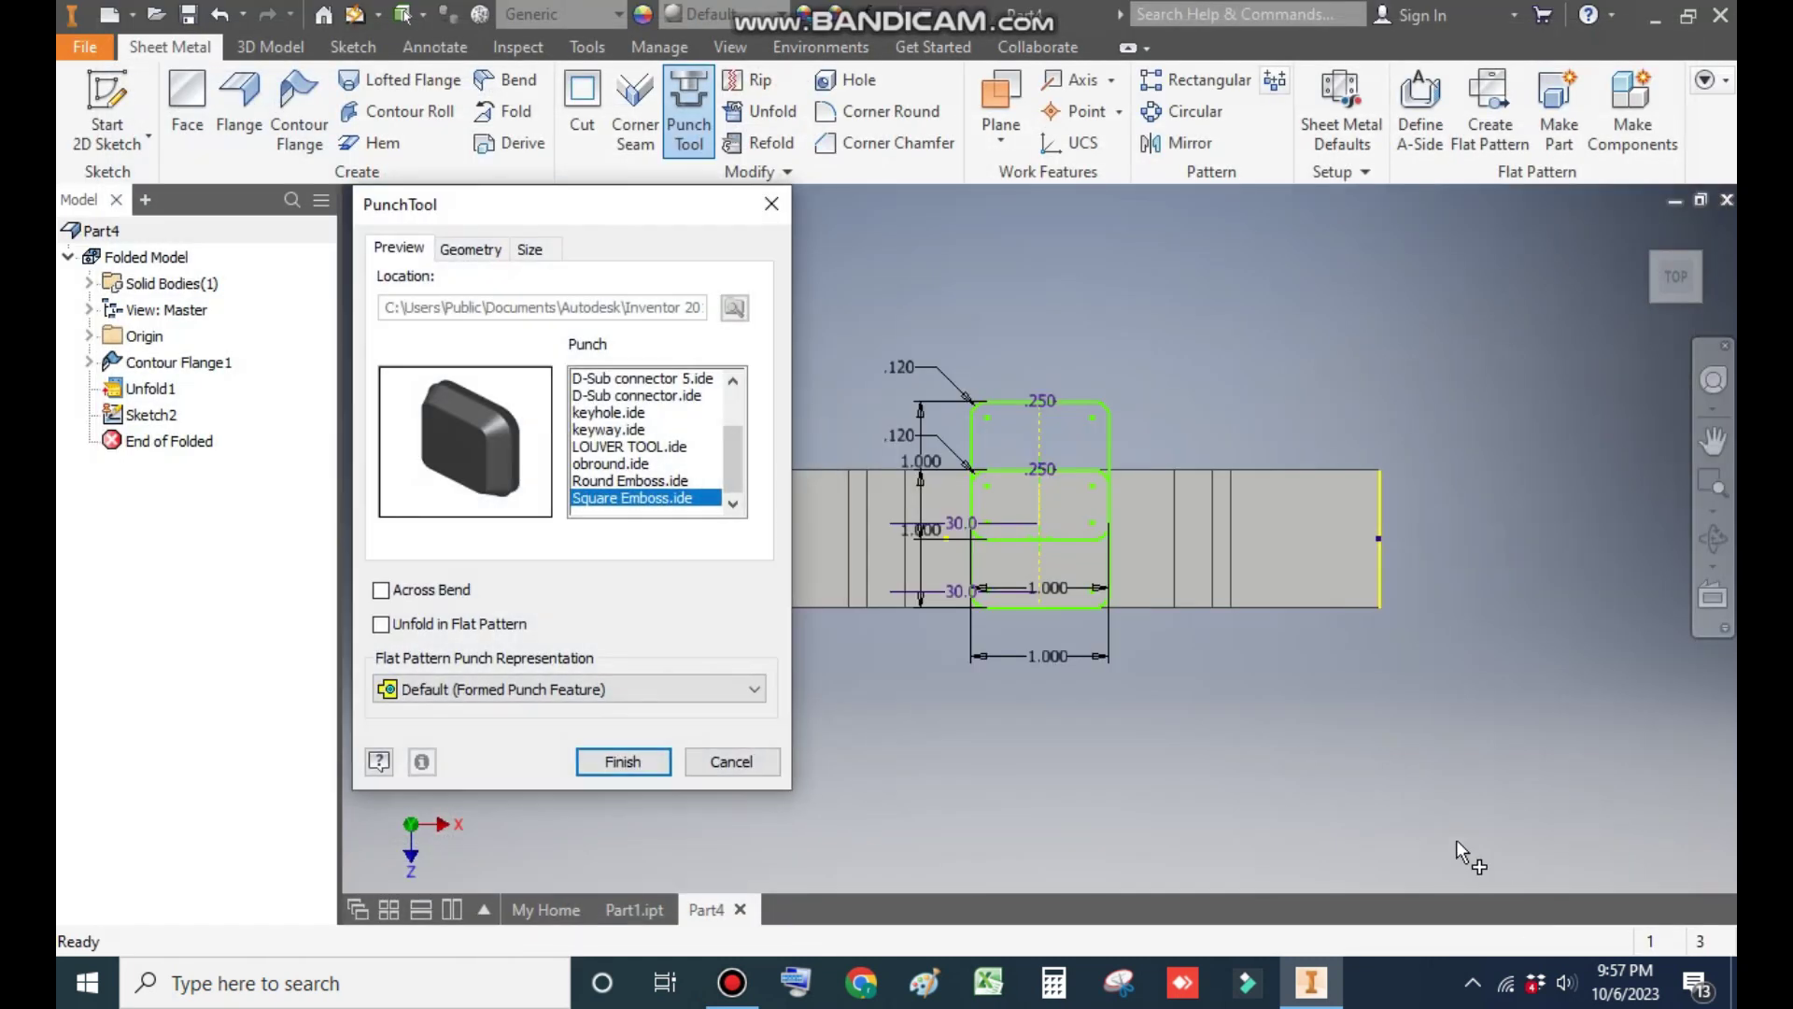
shift+middle_drag(980, 608, 1081, 572)
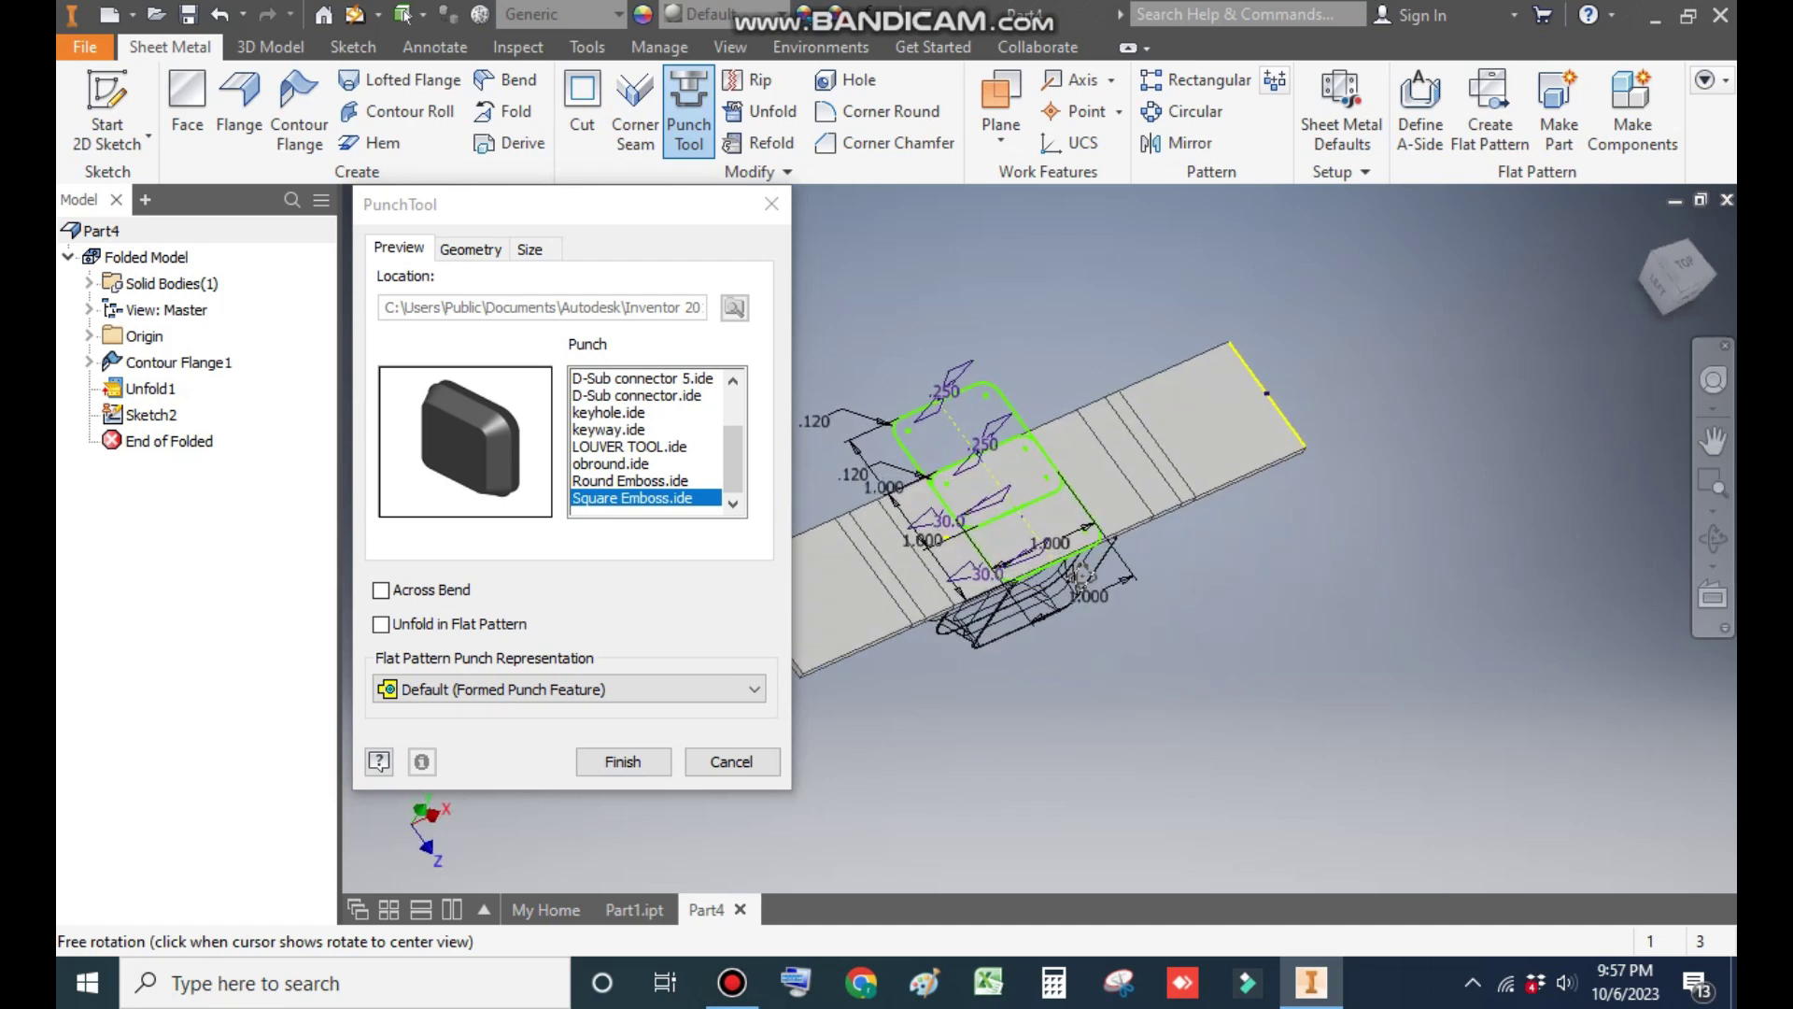
scroll(1083, 560, up, 4)
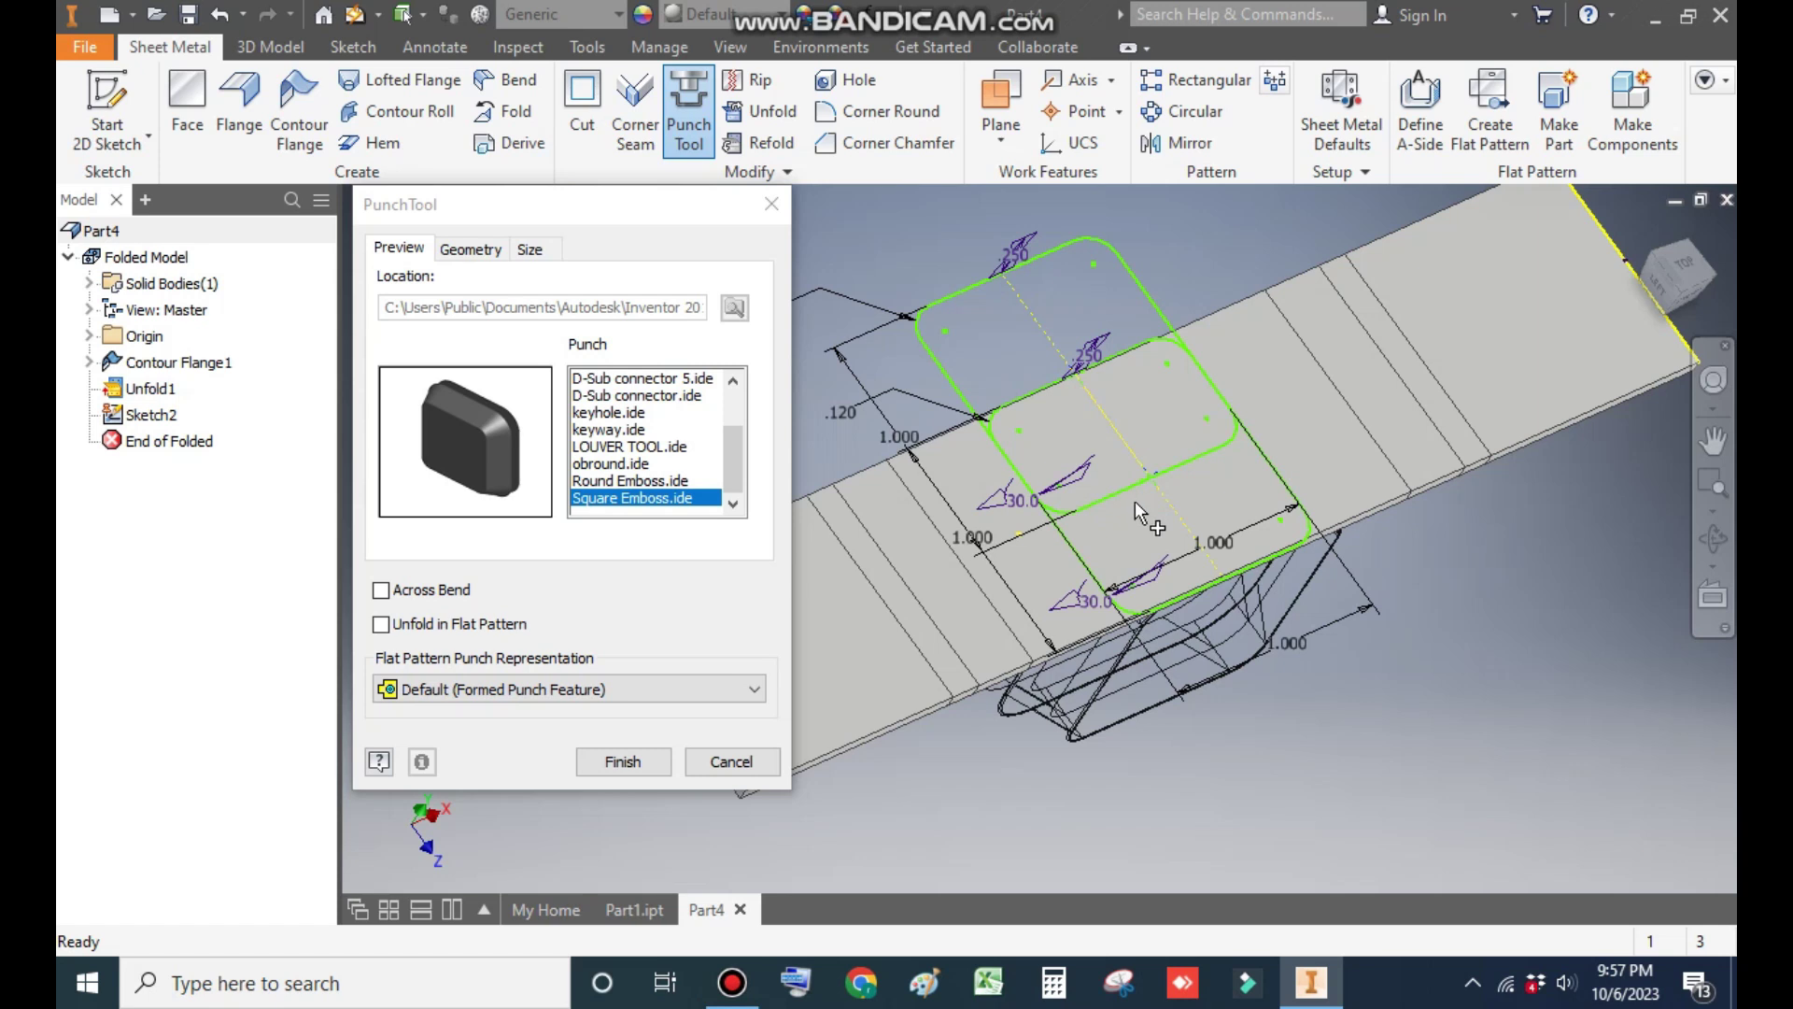
Remove the extra punch centre, view the strip from Top, and show the Size parameters.
click(1074, 366)
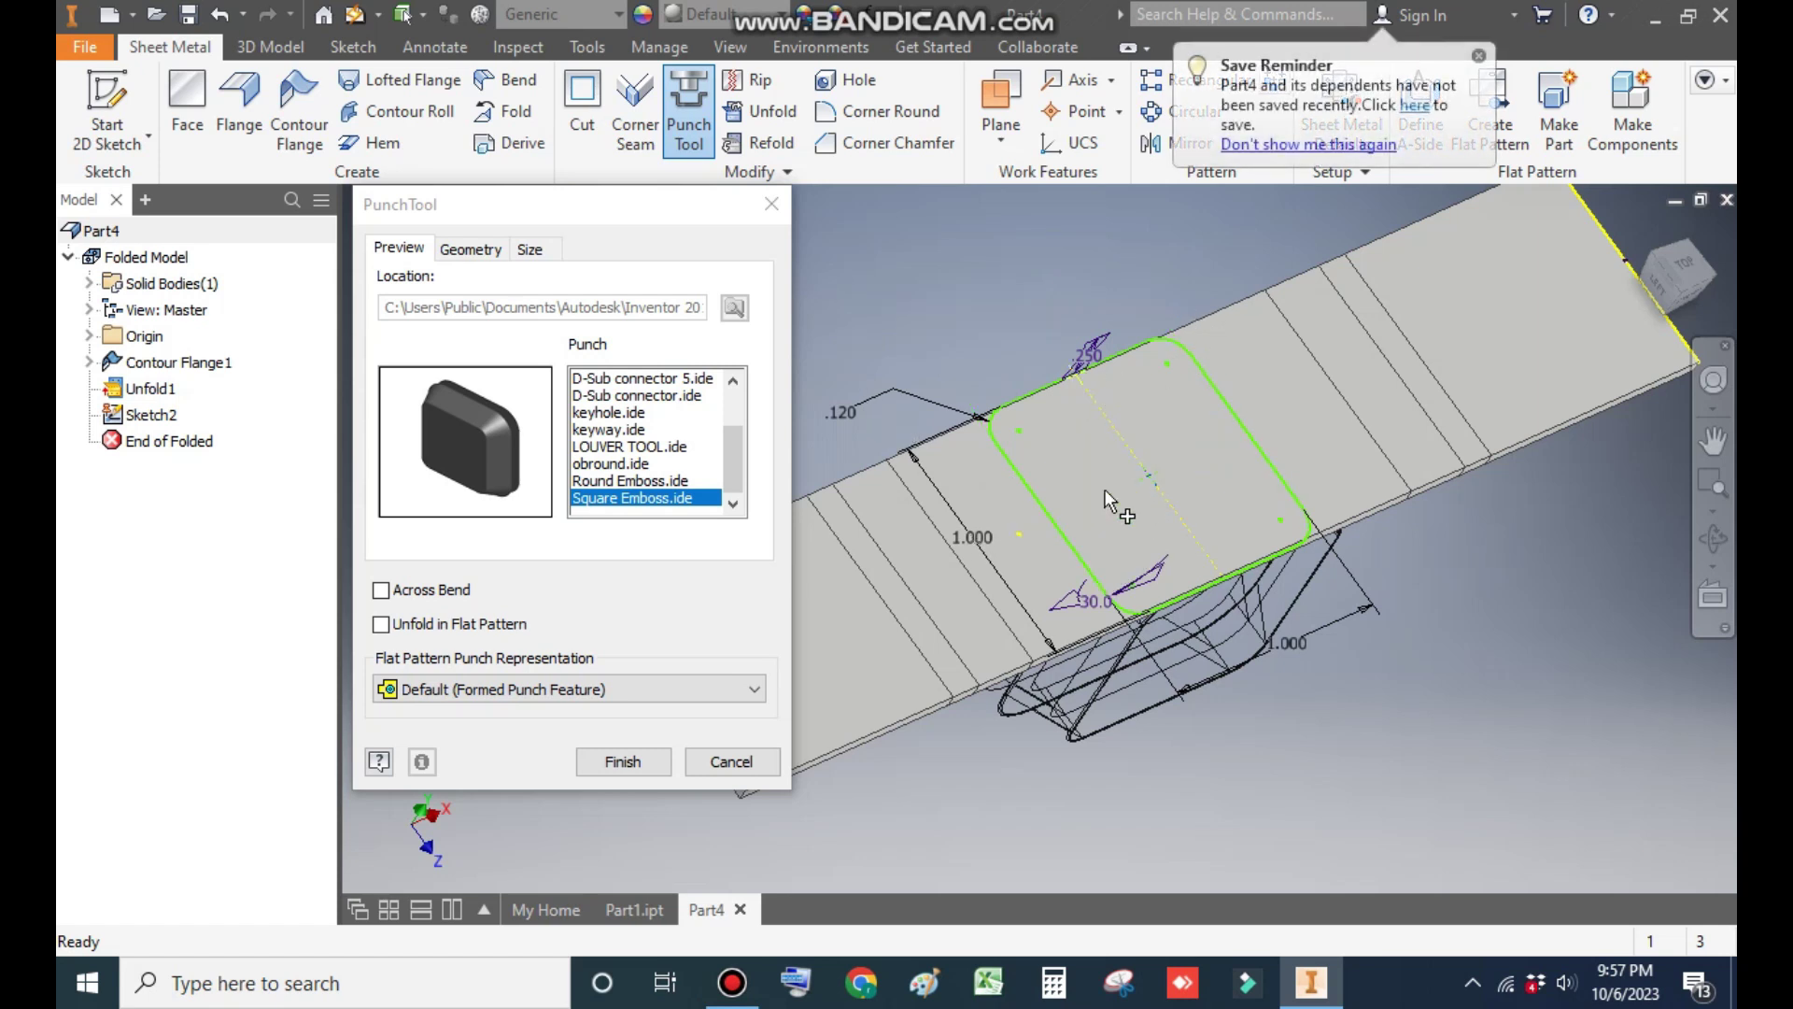
click(1682, 266)
middle_drag(1230, 575, 1208, 420)
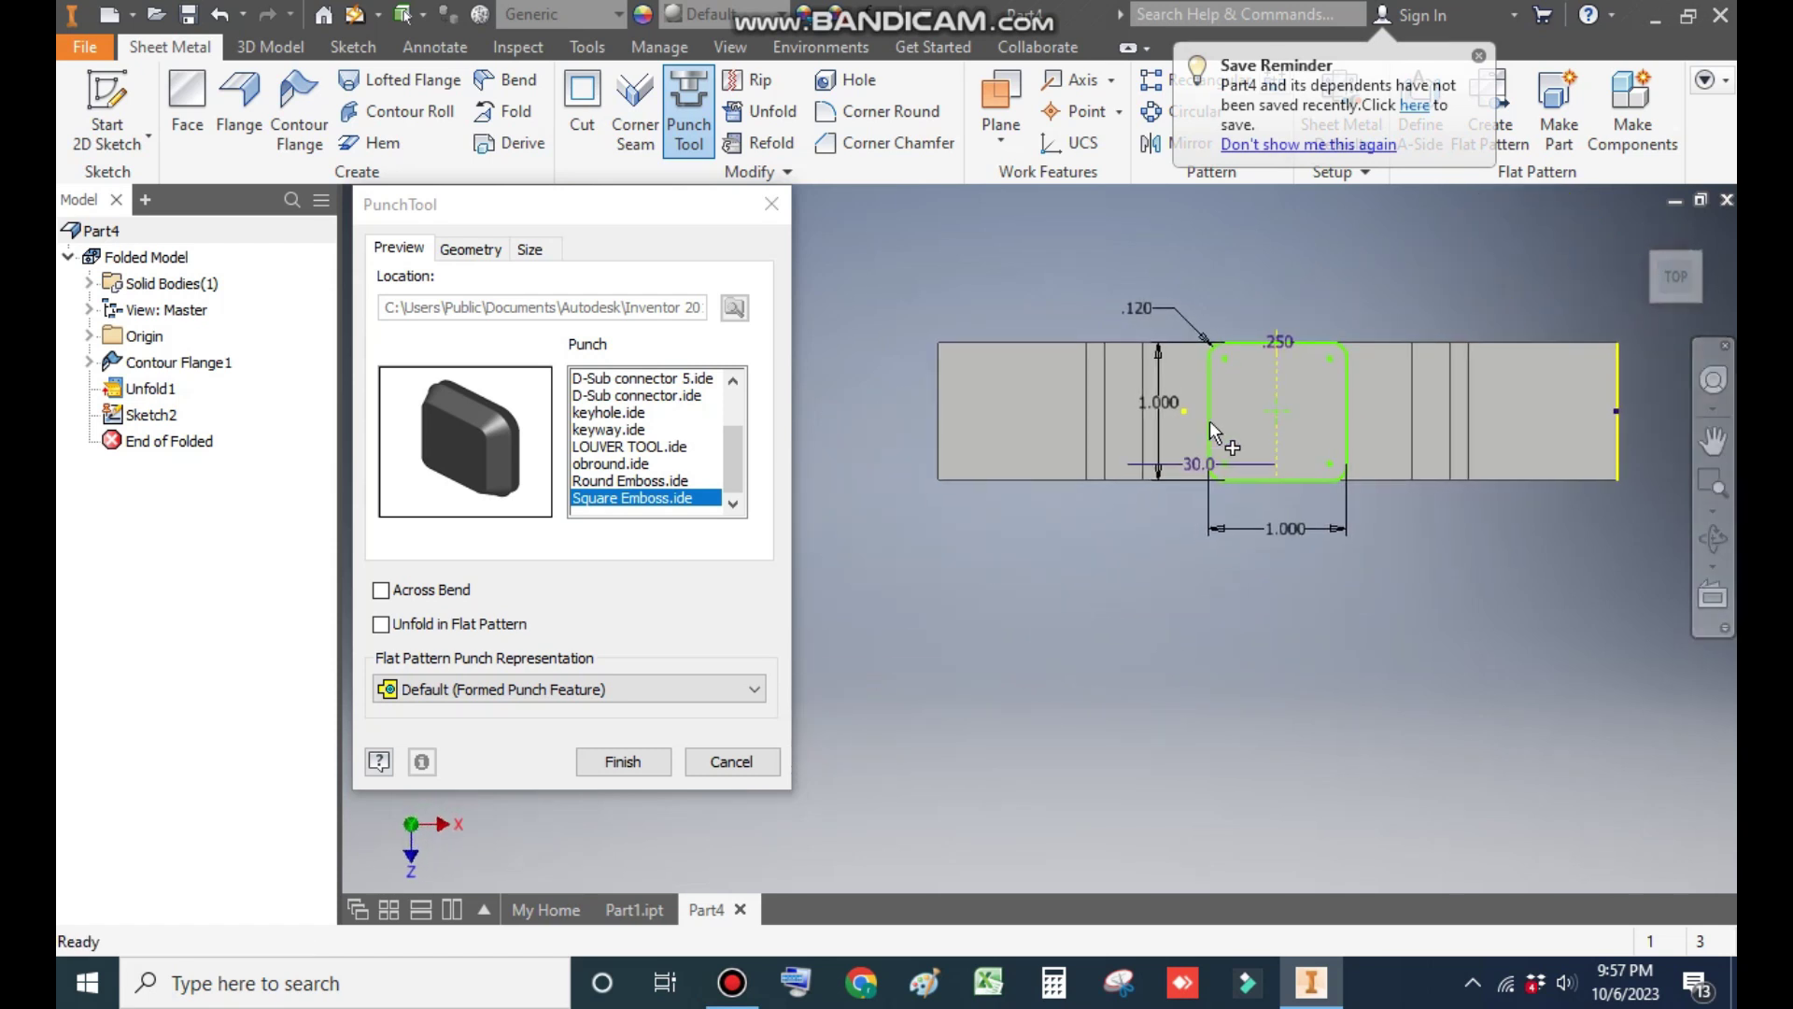
scroll(1209, 421, up, 3)
middle_drag(1315, 409, 1232, 472)
scroll(1290, 457, down, 1)
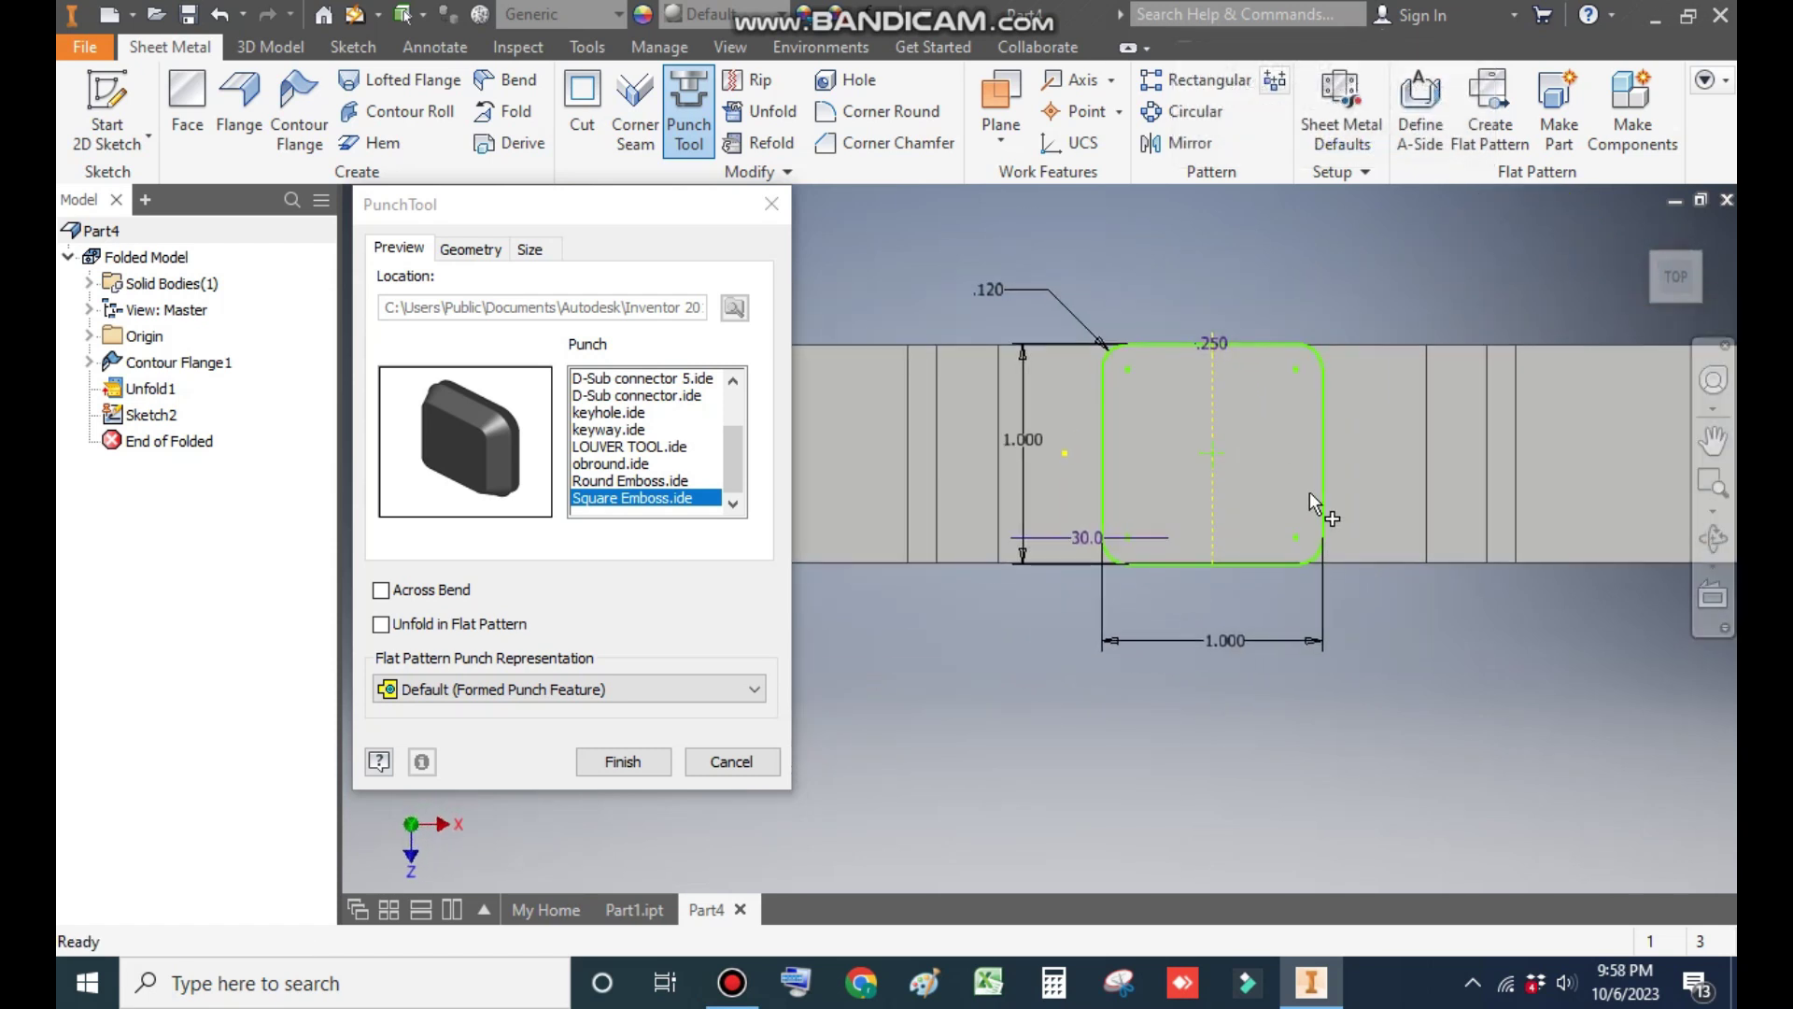
click(541, 267)
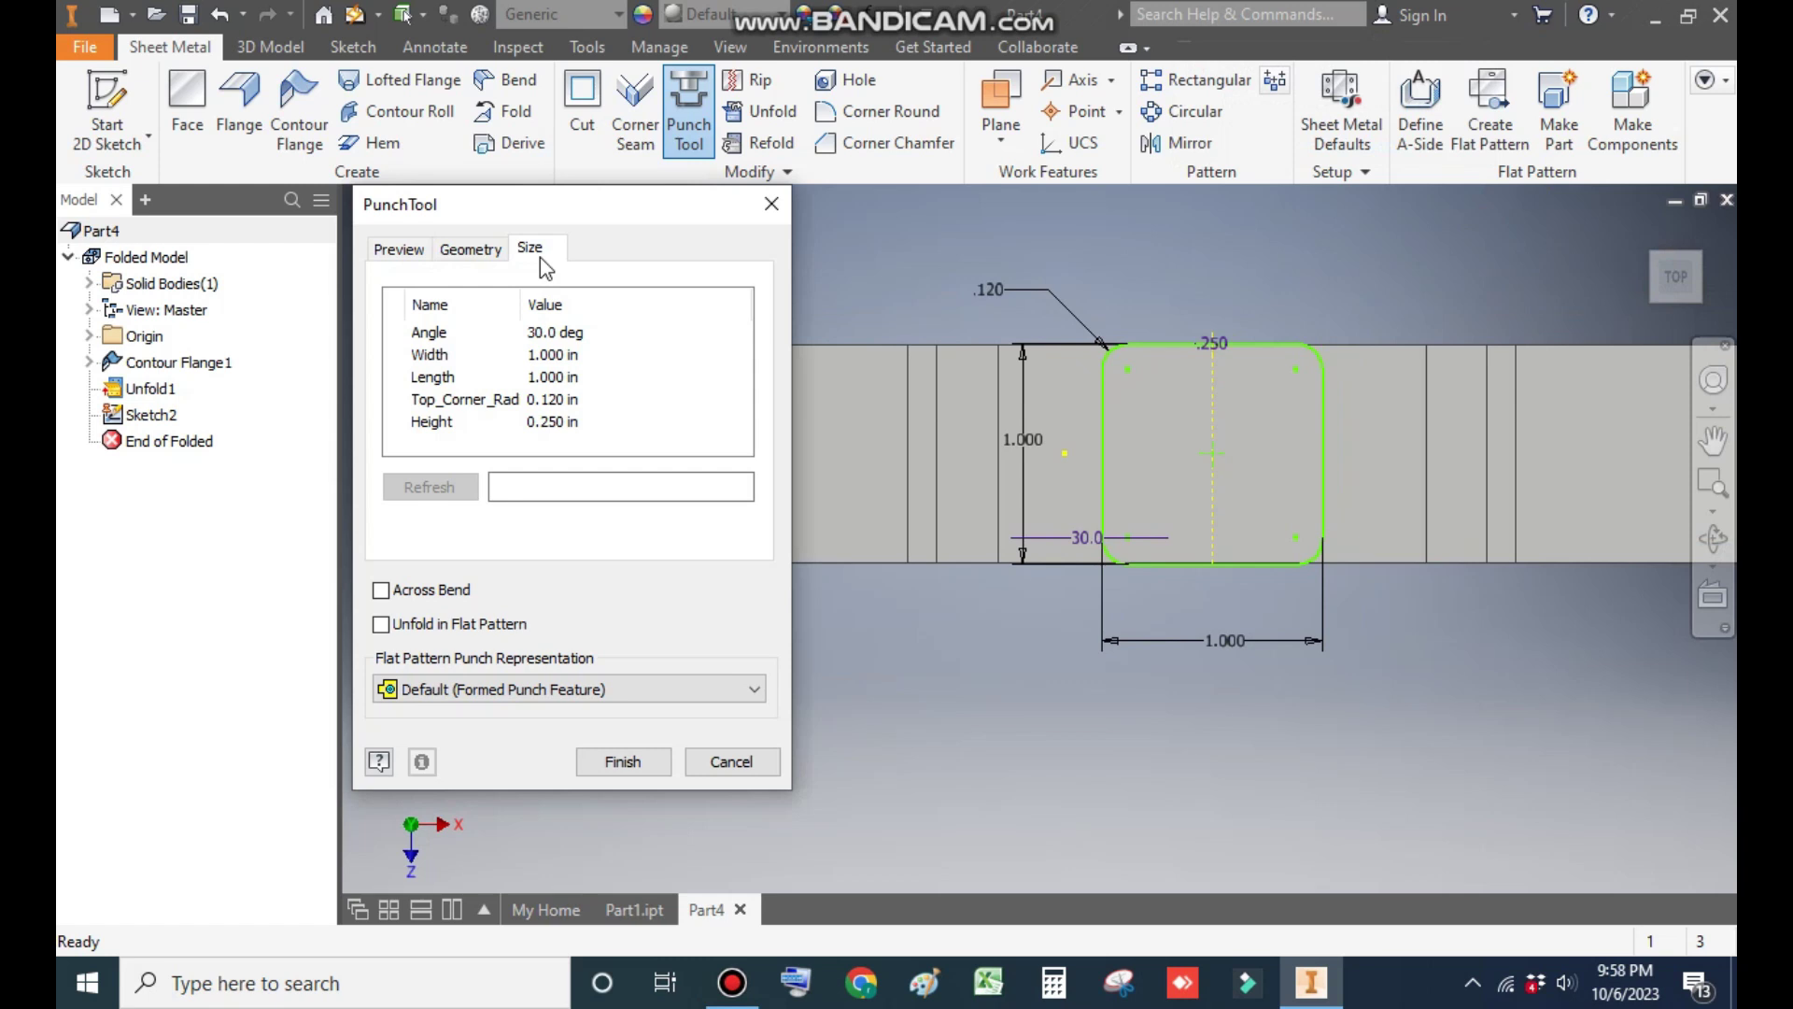
Size the emboss to width 5.5 mm, length 60 mm, corner radius 2.5 mm, height 1 mm, and finish.
click(546, 357)
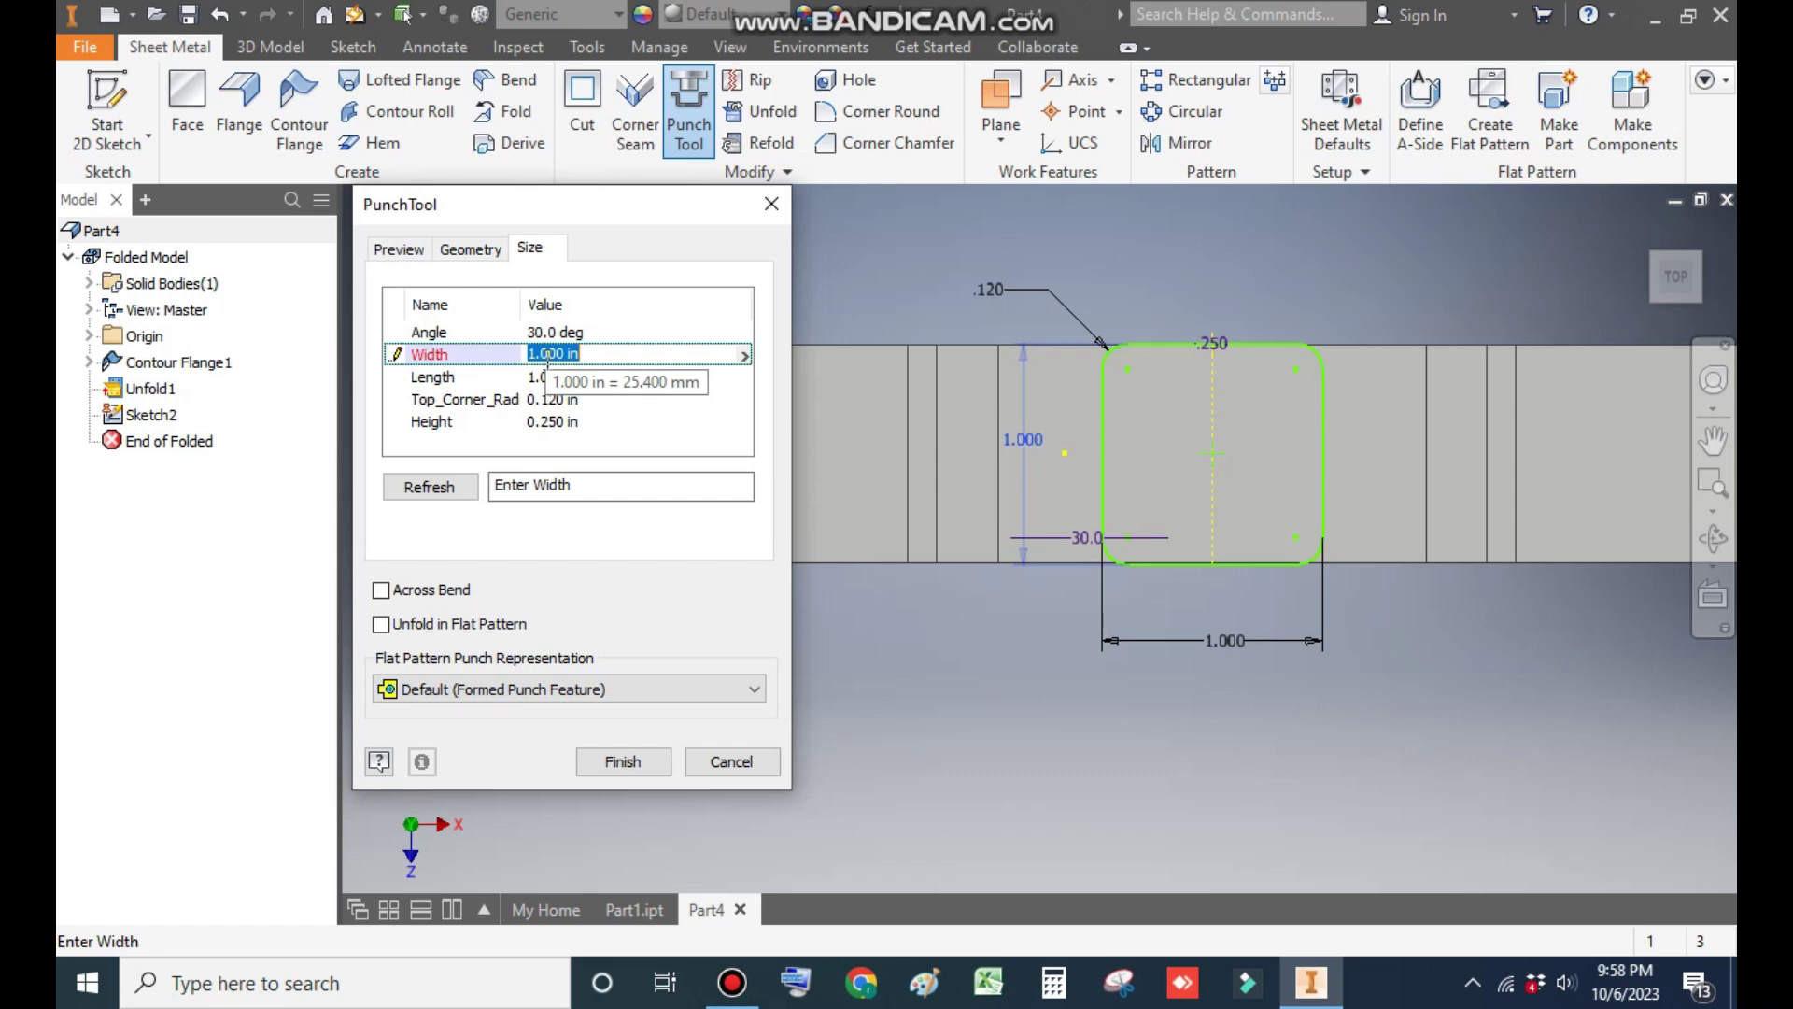
text(5.5)
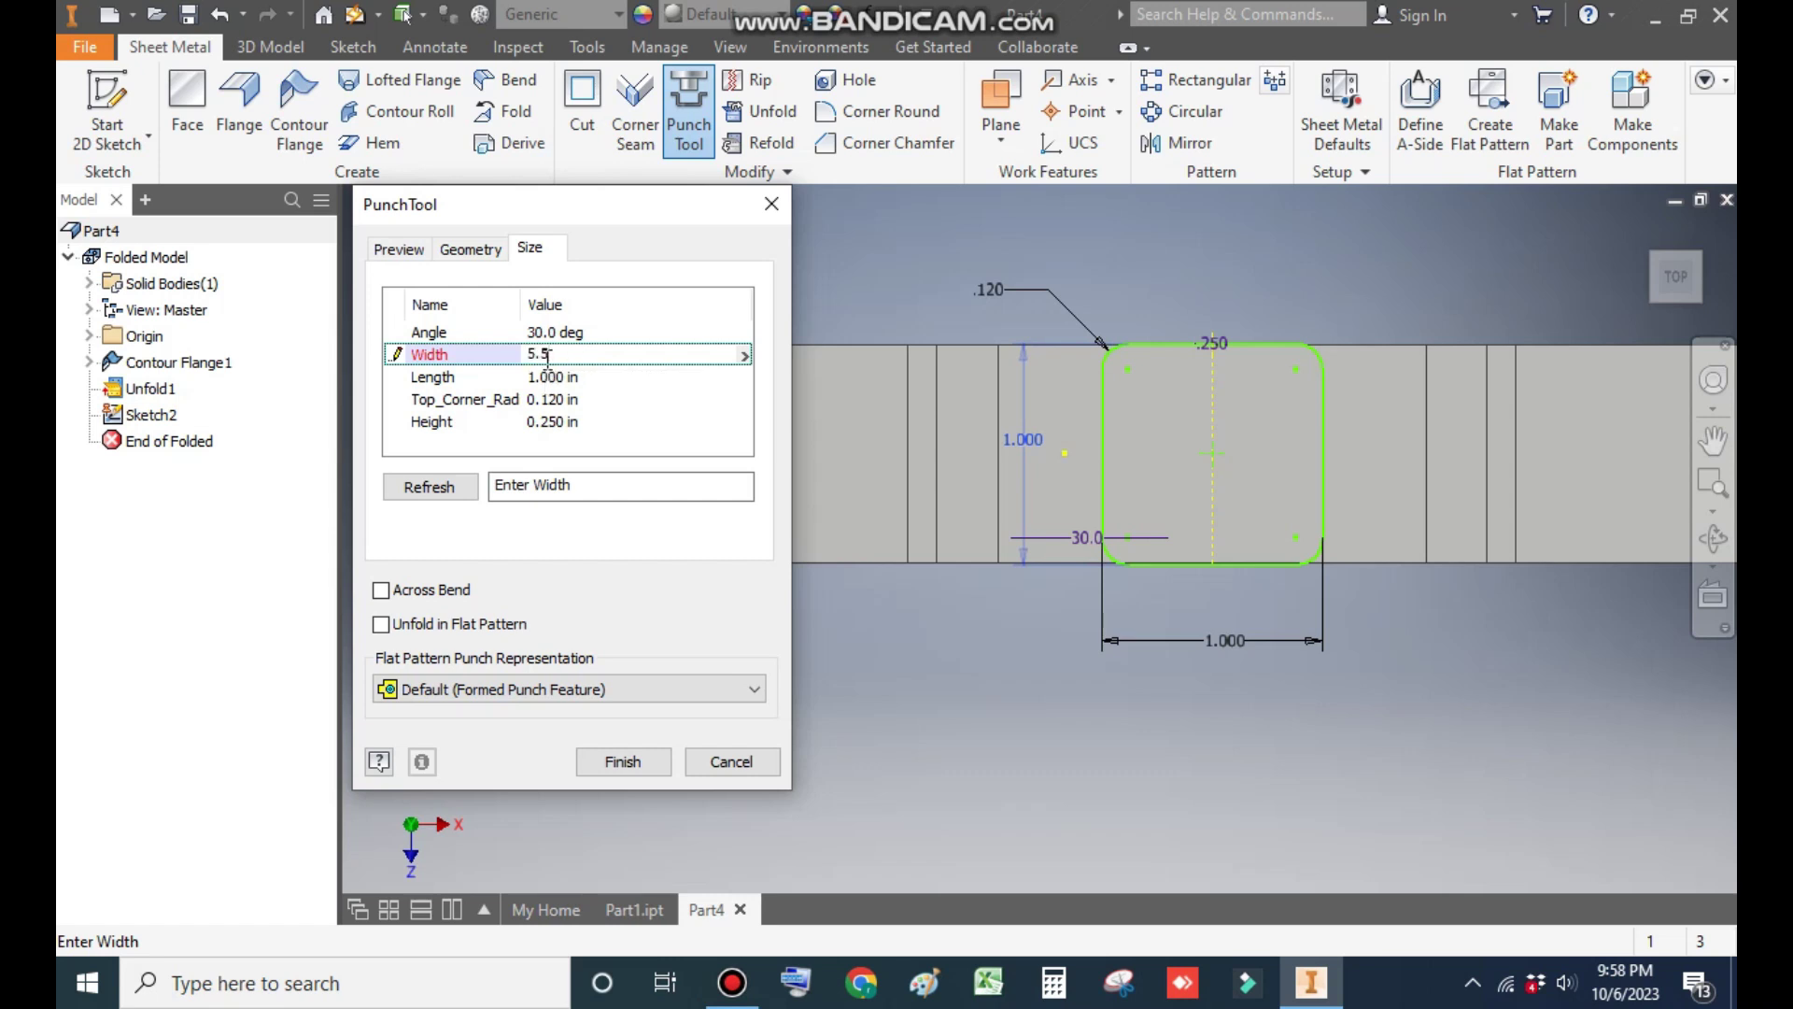
text(mm)
click(545, 375)
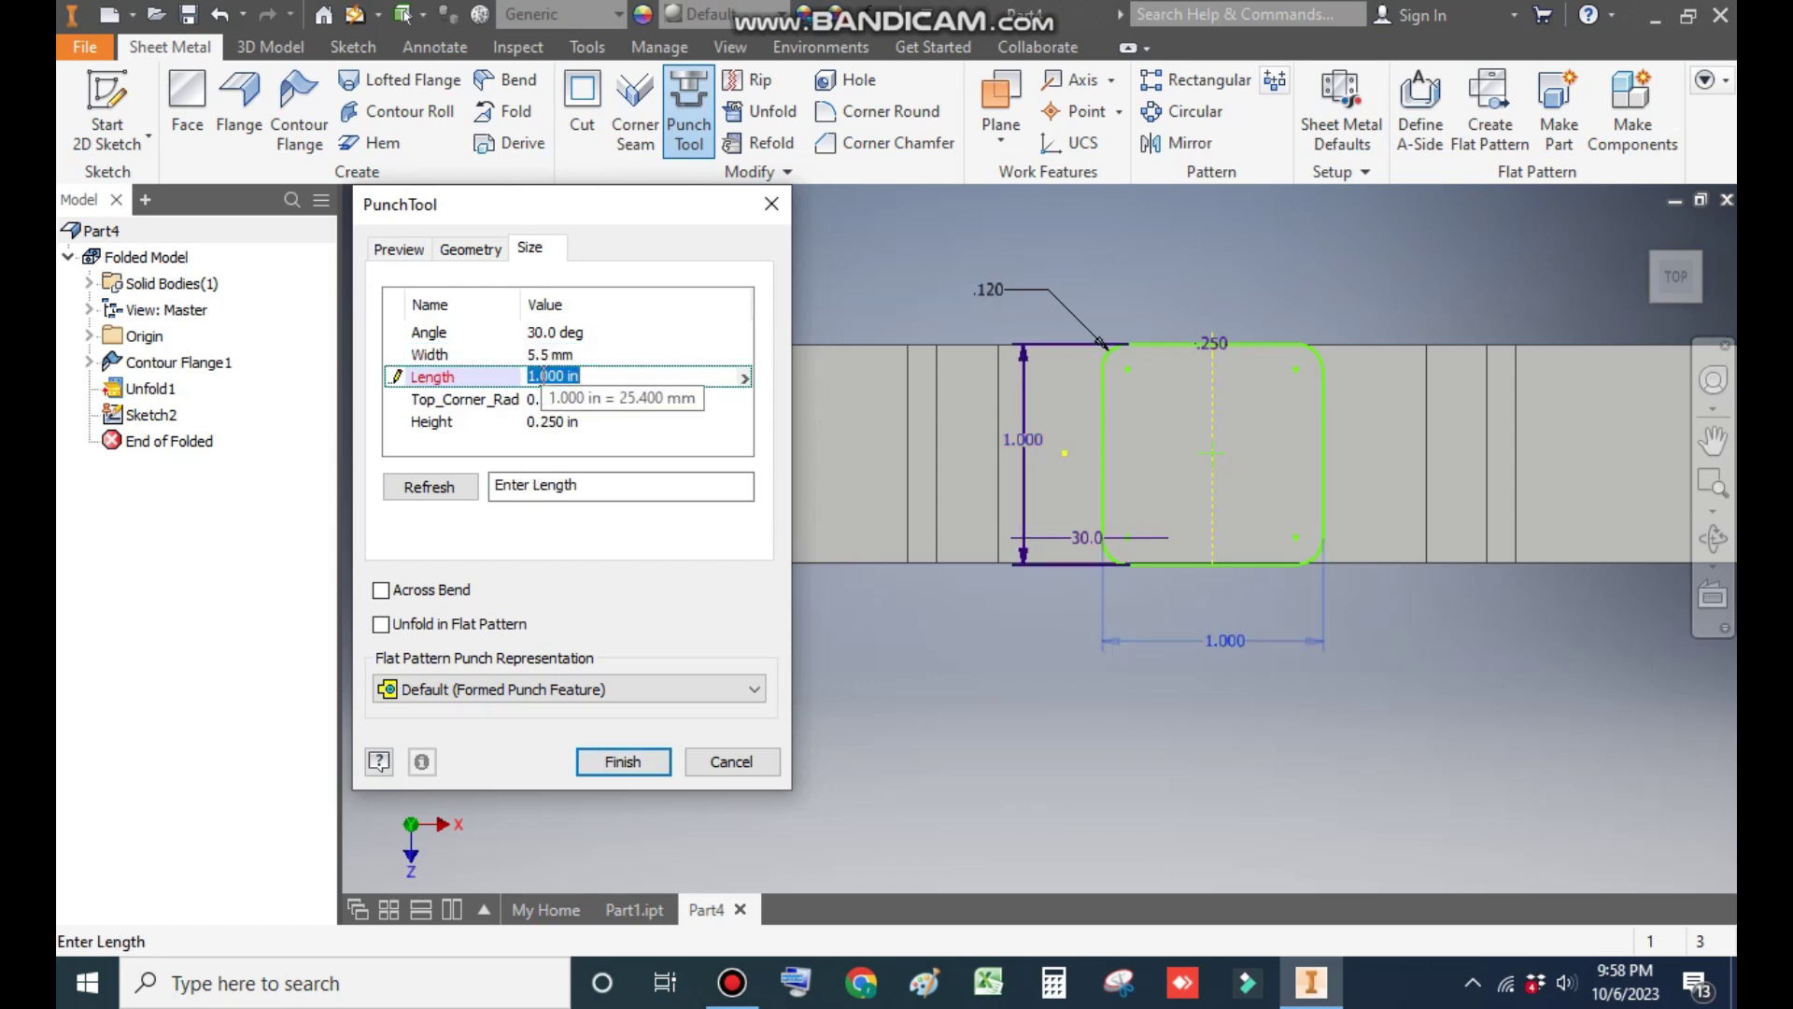
text(60mm)
click(540, 401)
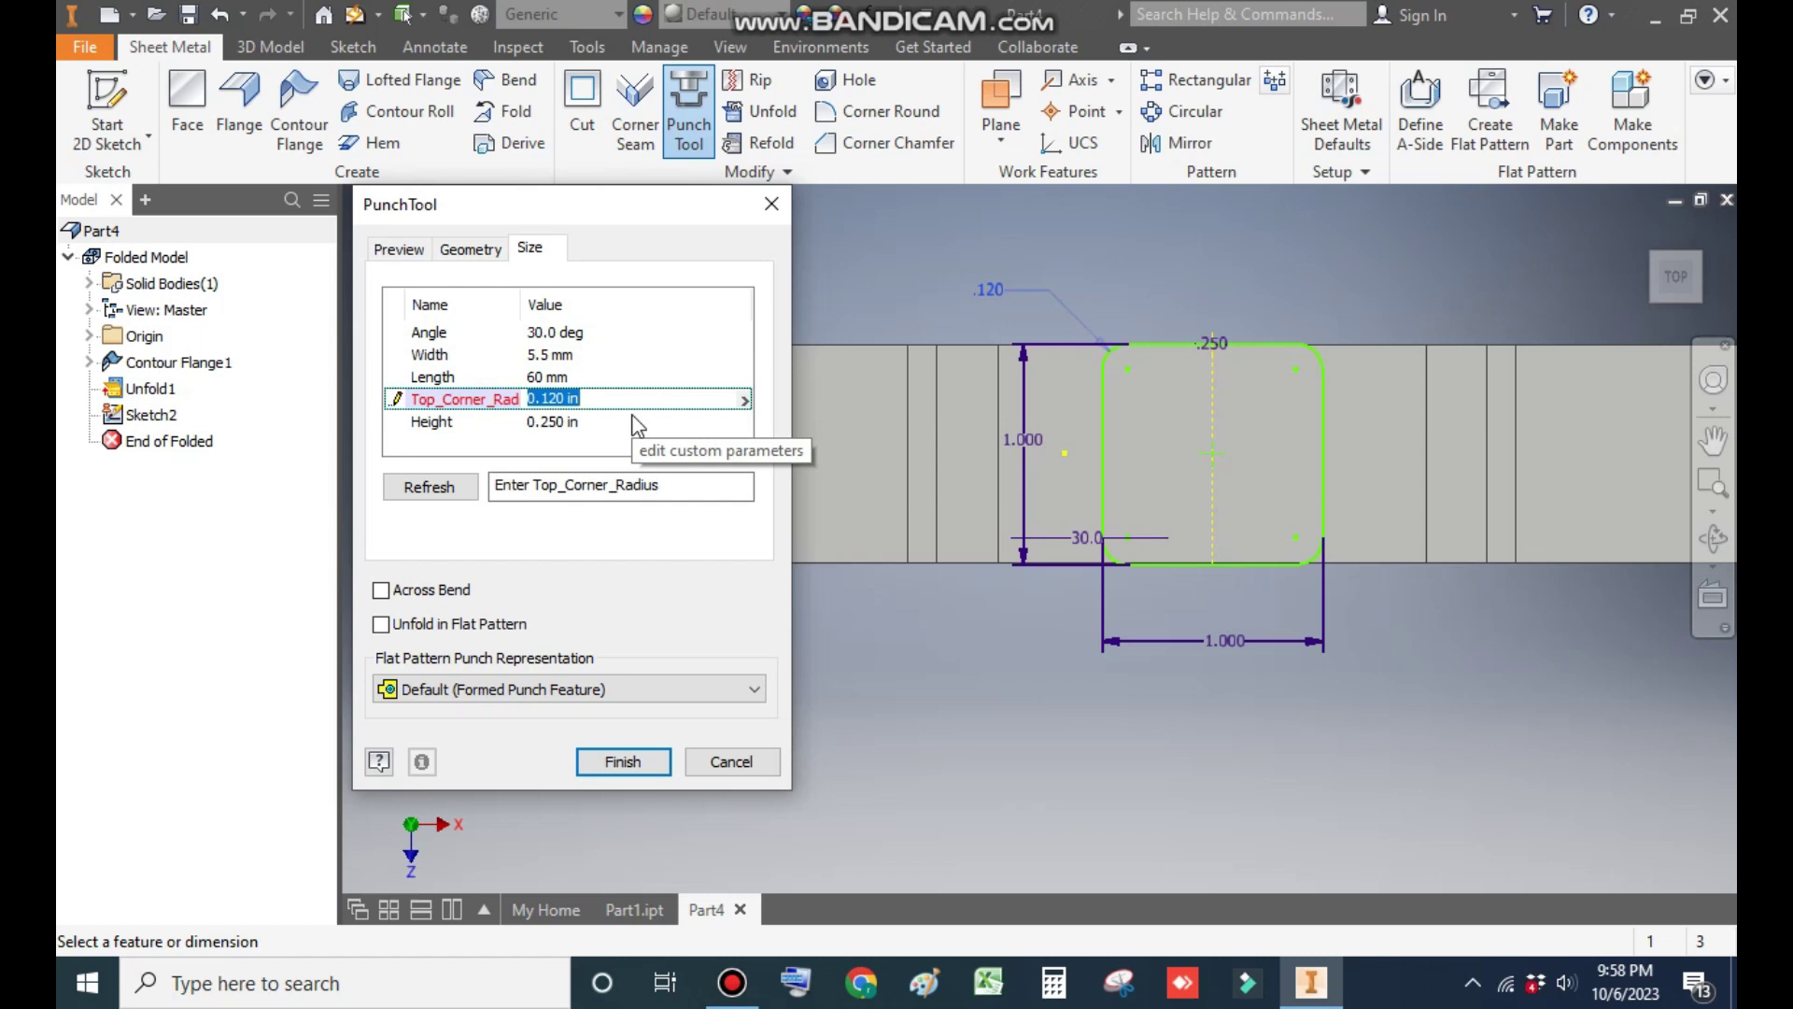
text(2.5)
key(Return)
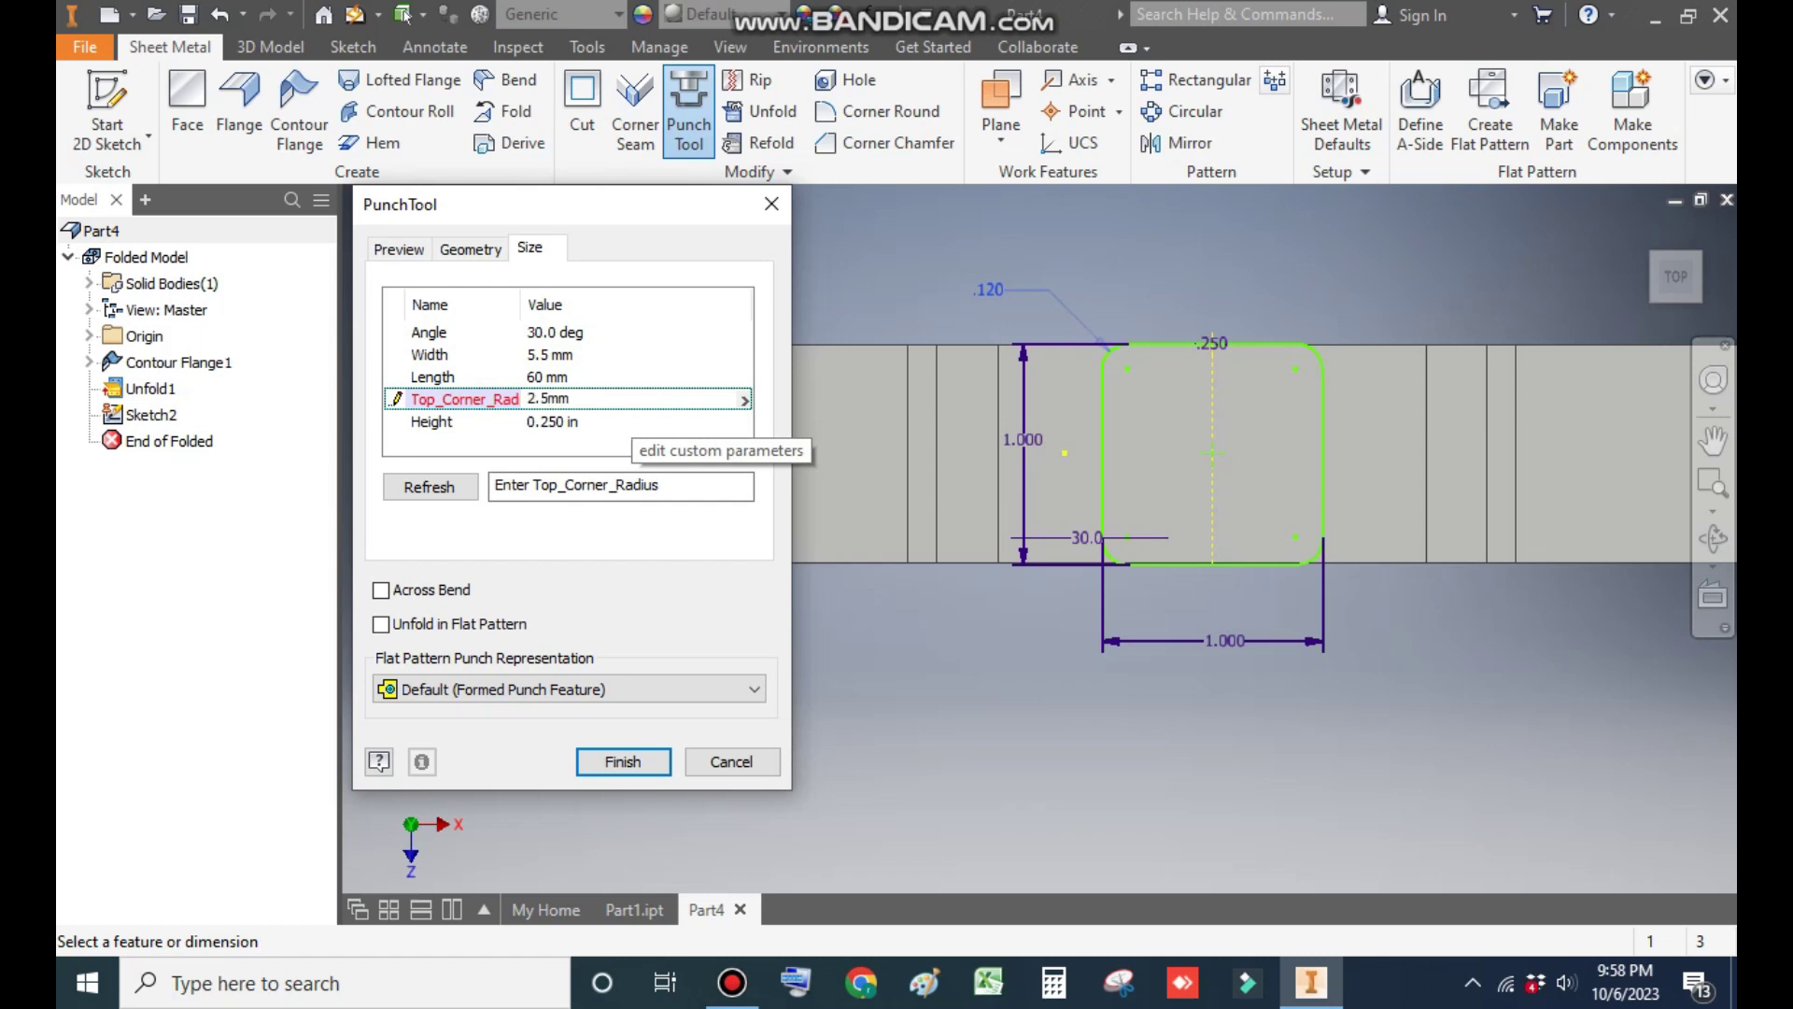
click(551, 420)
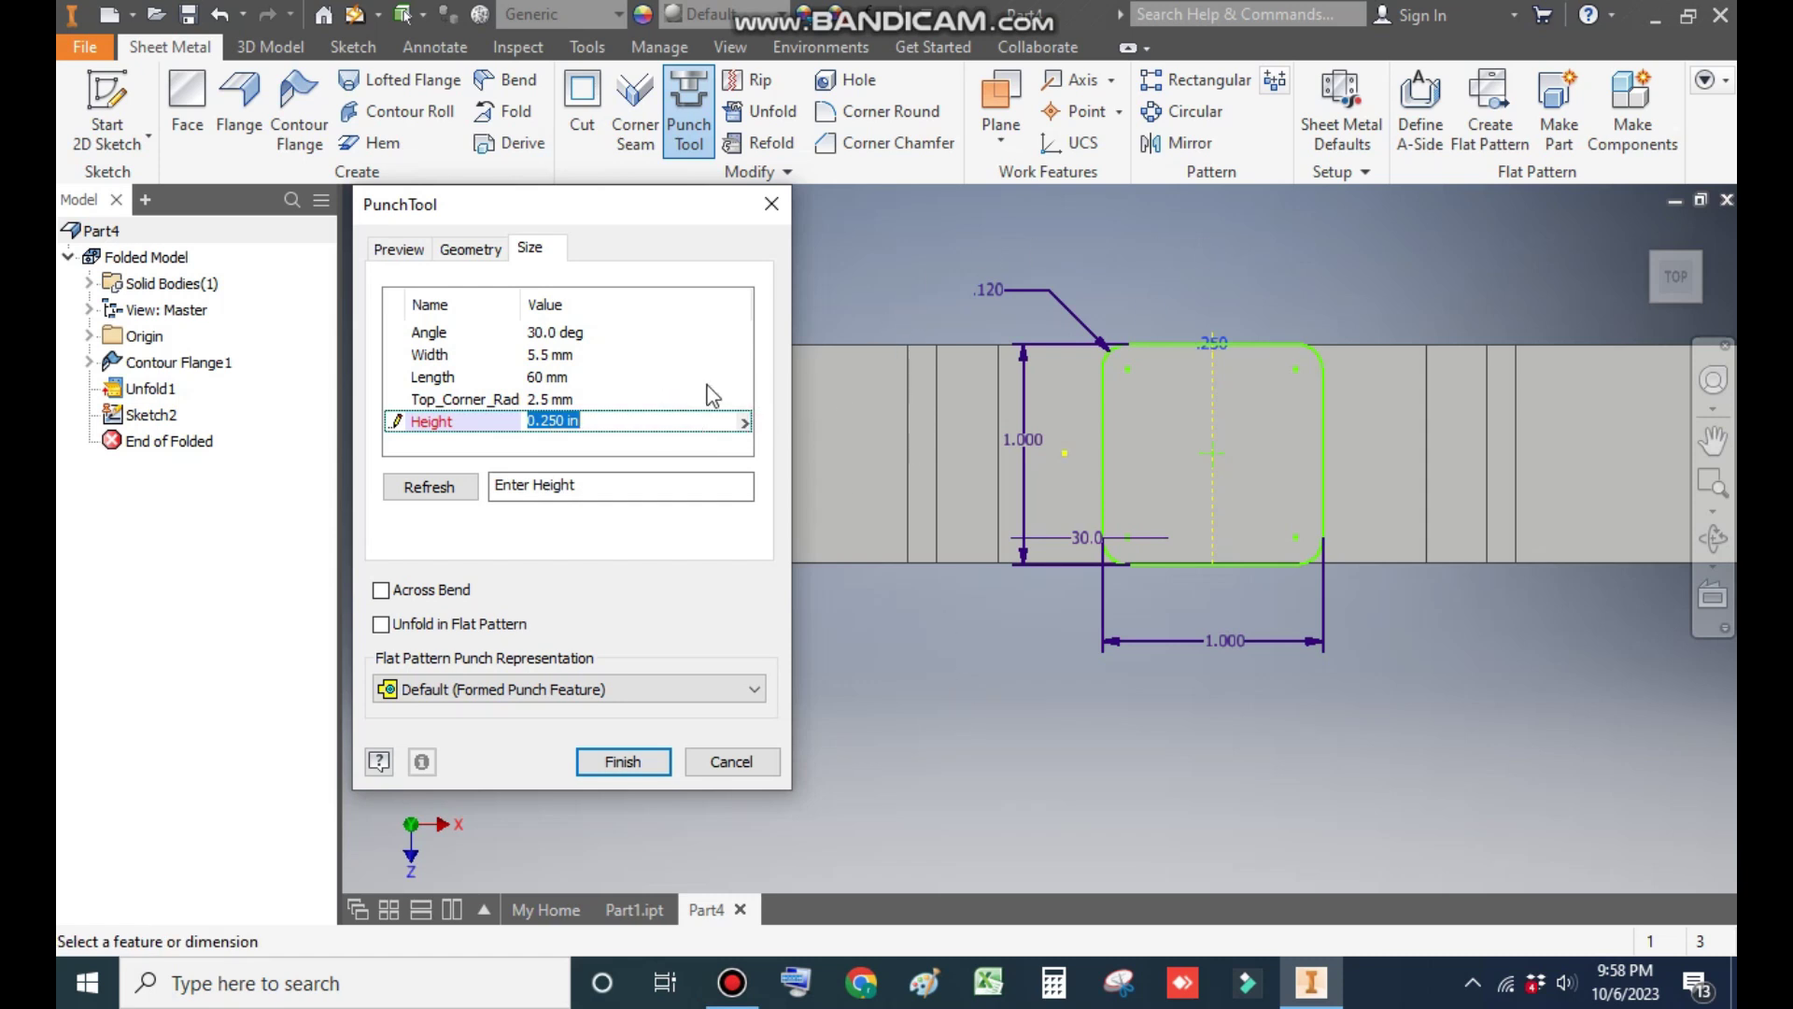
text(1mm)
click(625, 768)
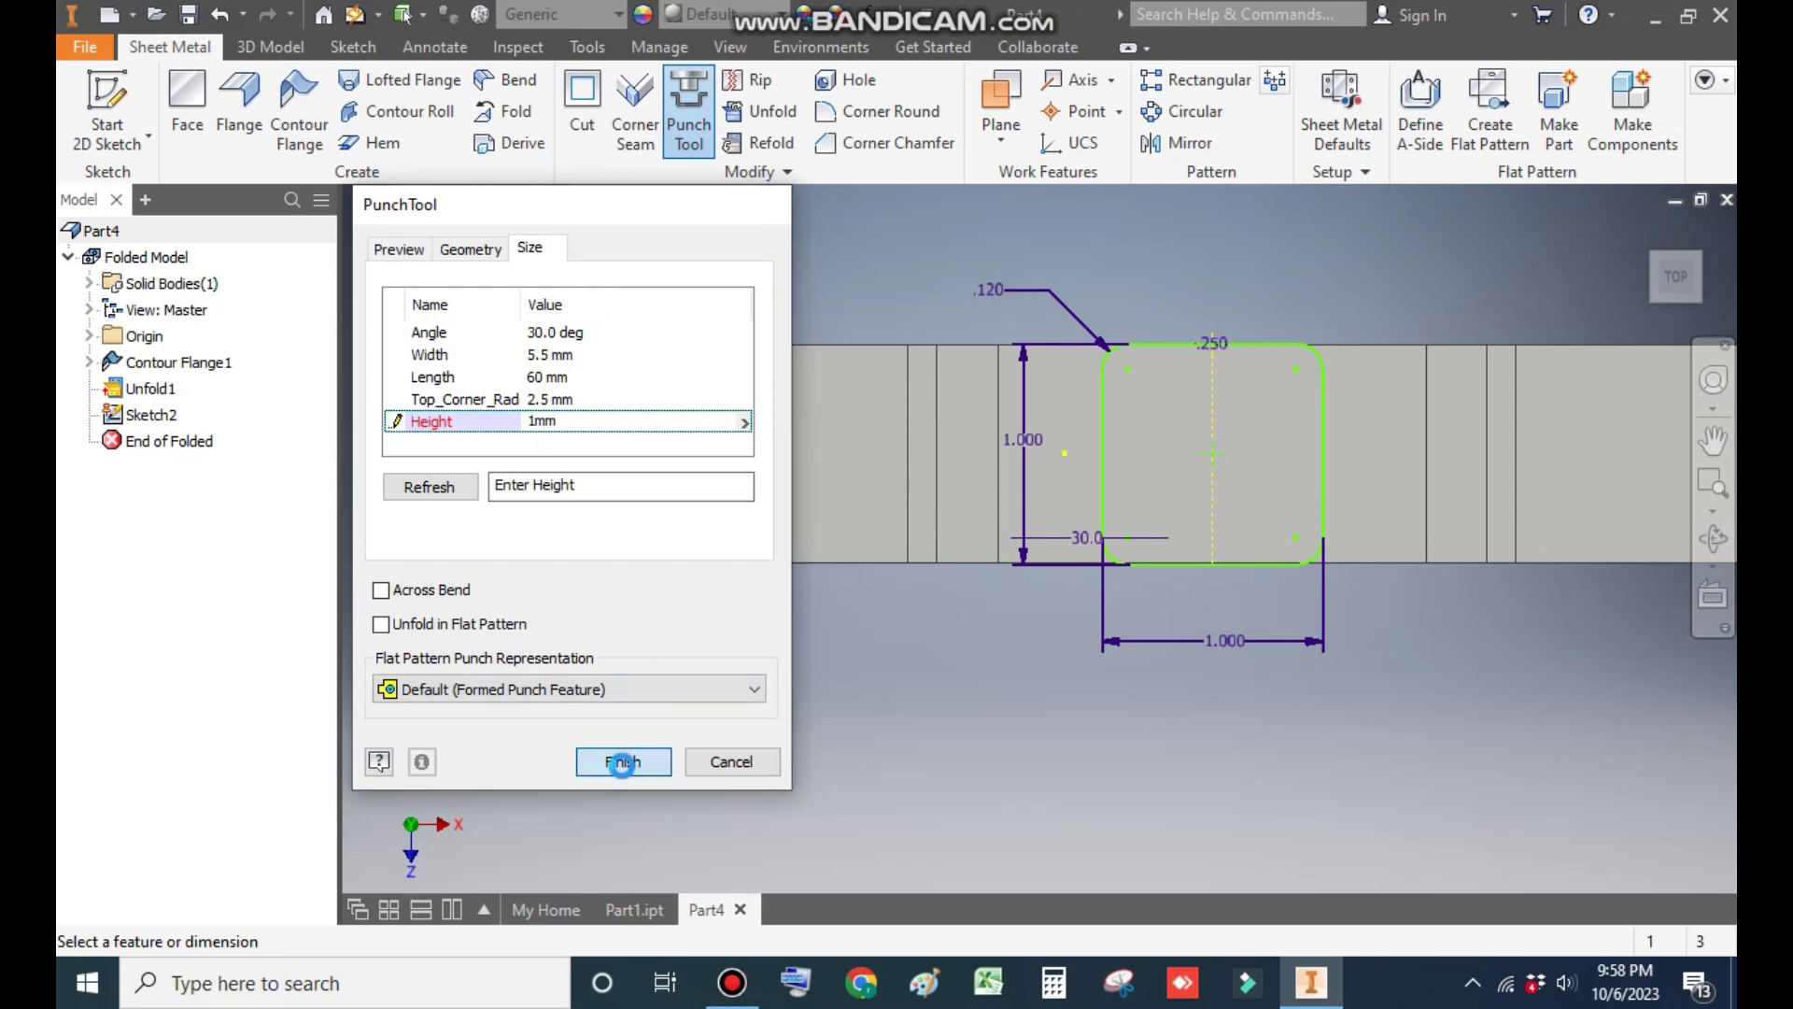
click(1661, 303)
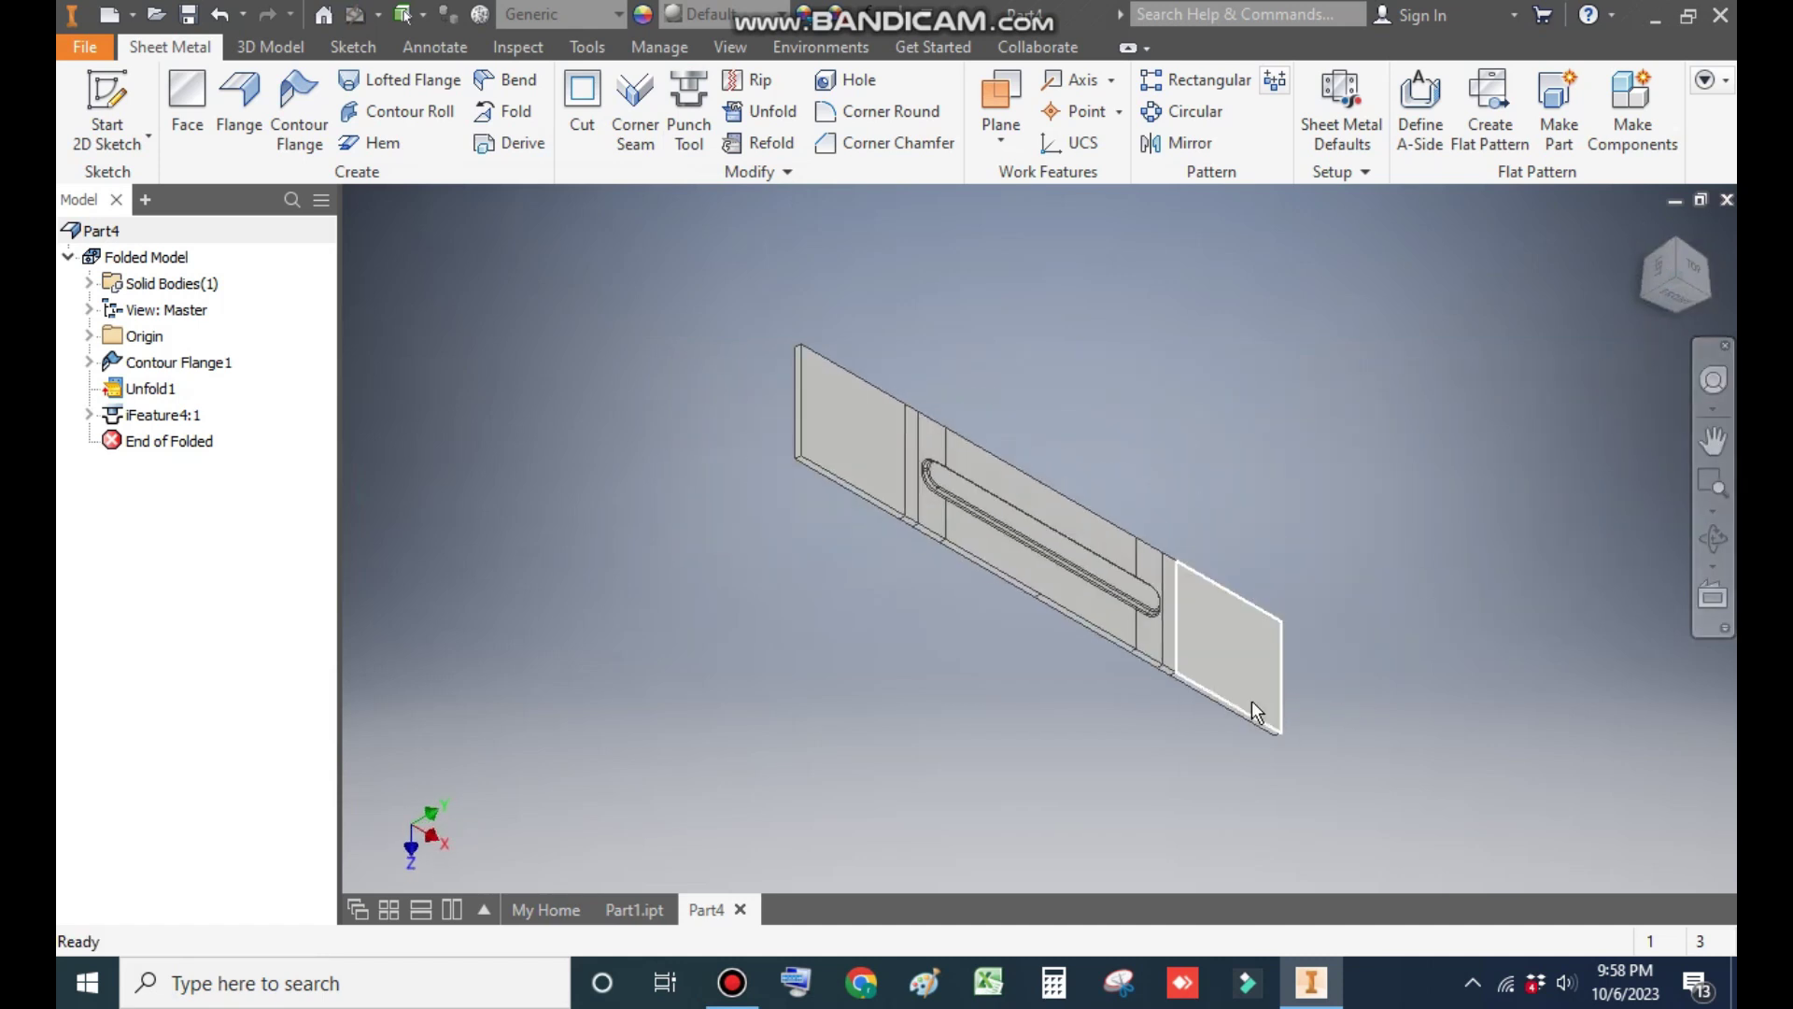
shift+middle_drag(1251, 702, 1293, 649)
drag(1265, 590, 1048, 589)
key(Escape)
key(F6)
scroll(978, 474, up, 2)
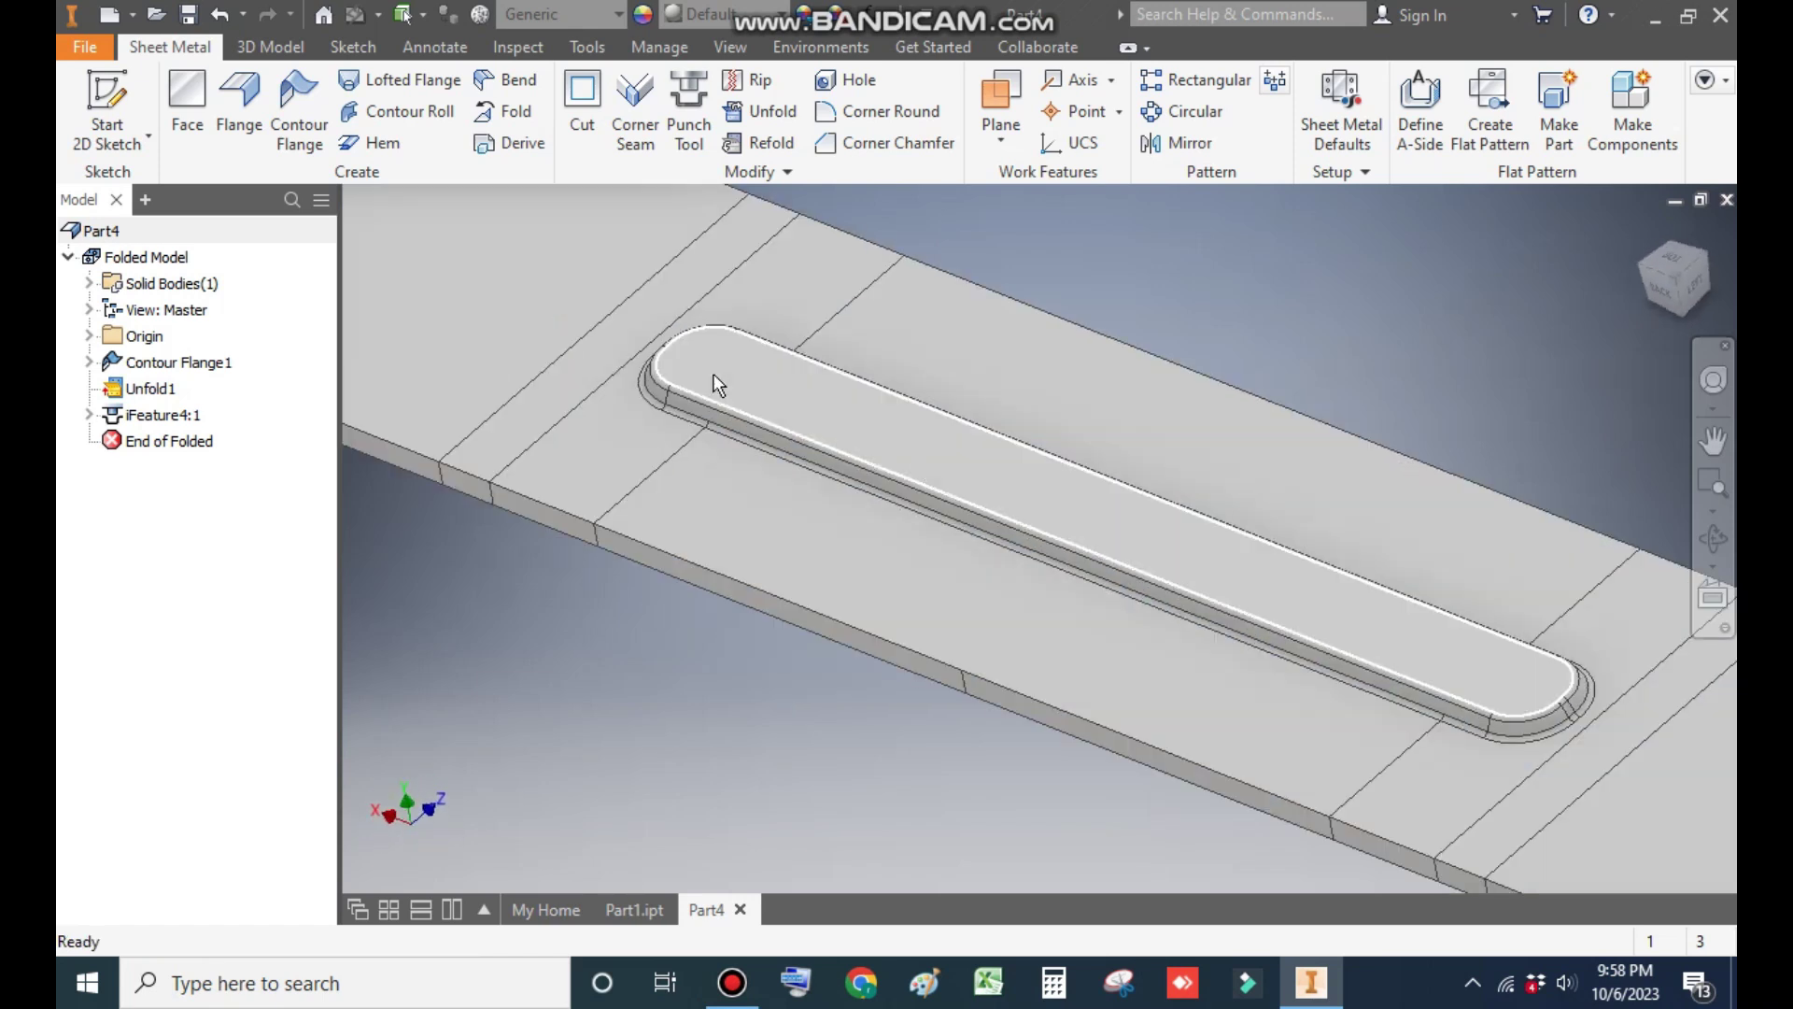
drag(1009, 592, 905, 653)
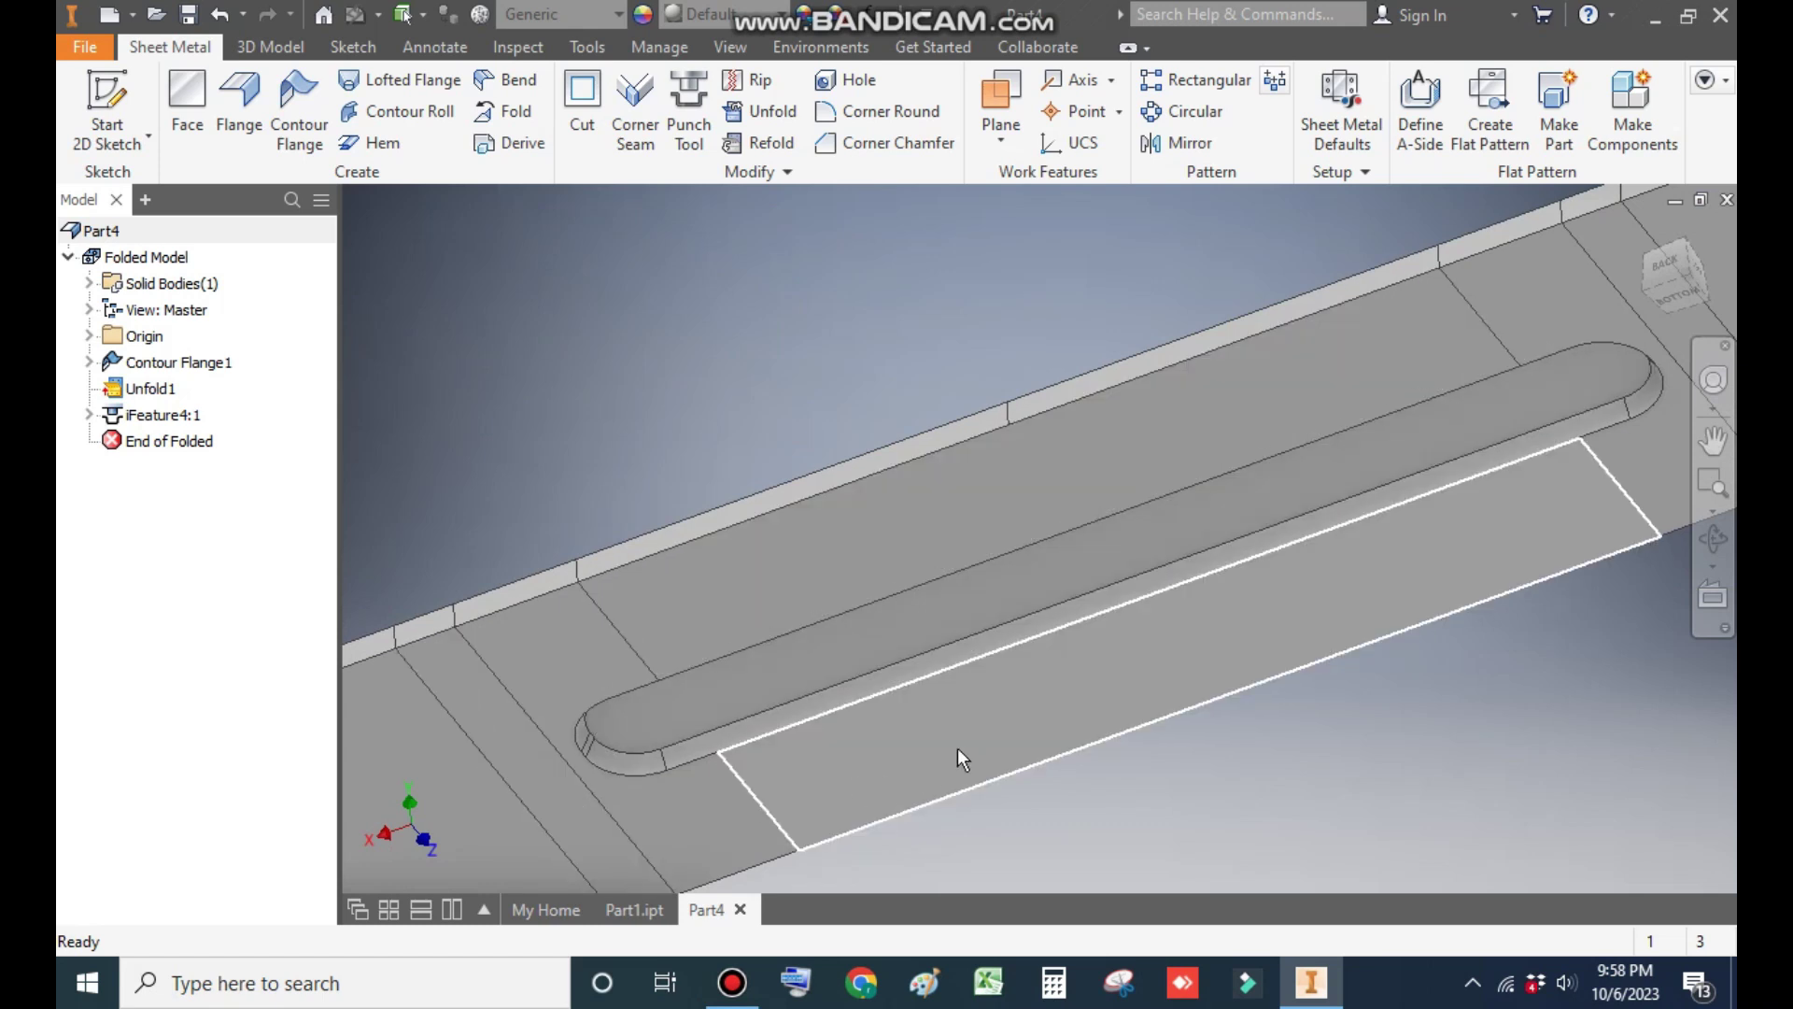
click(1681, 247)
key(F2)
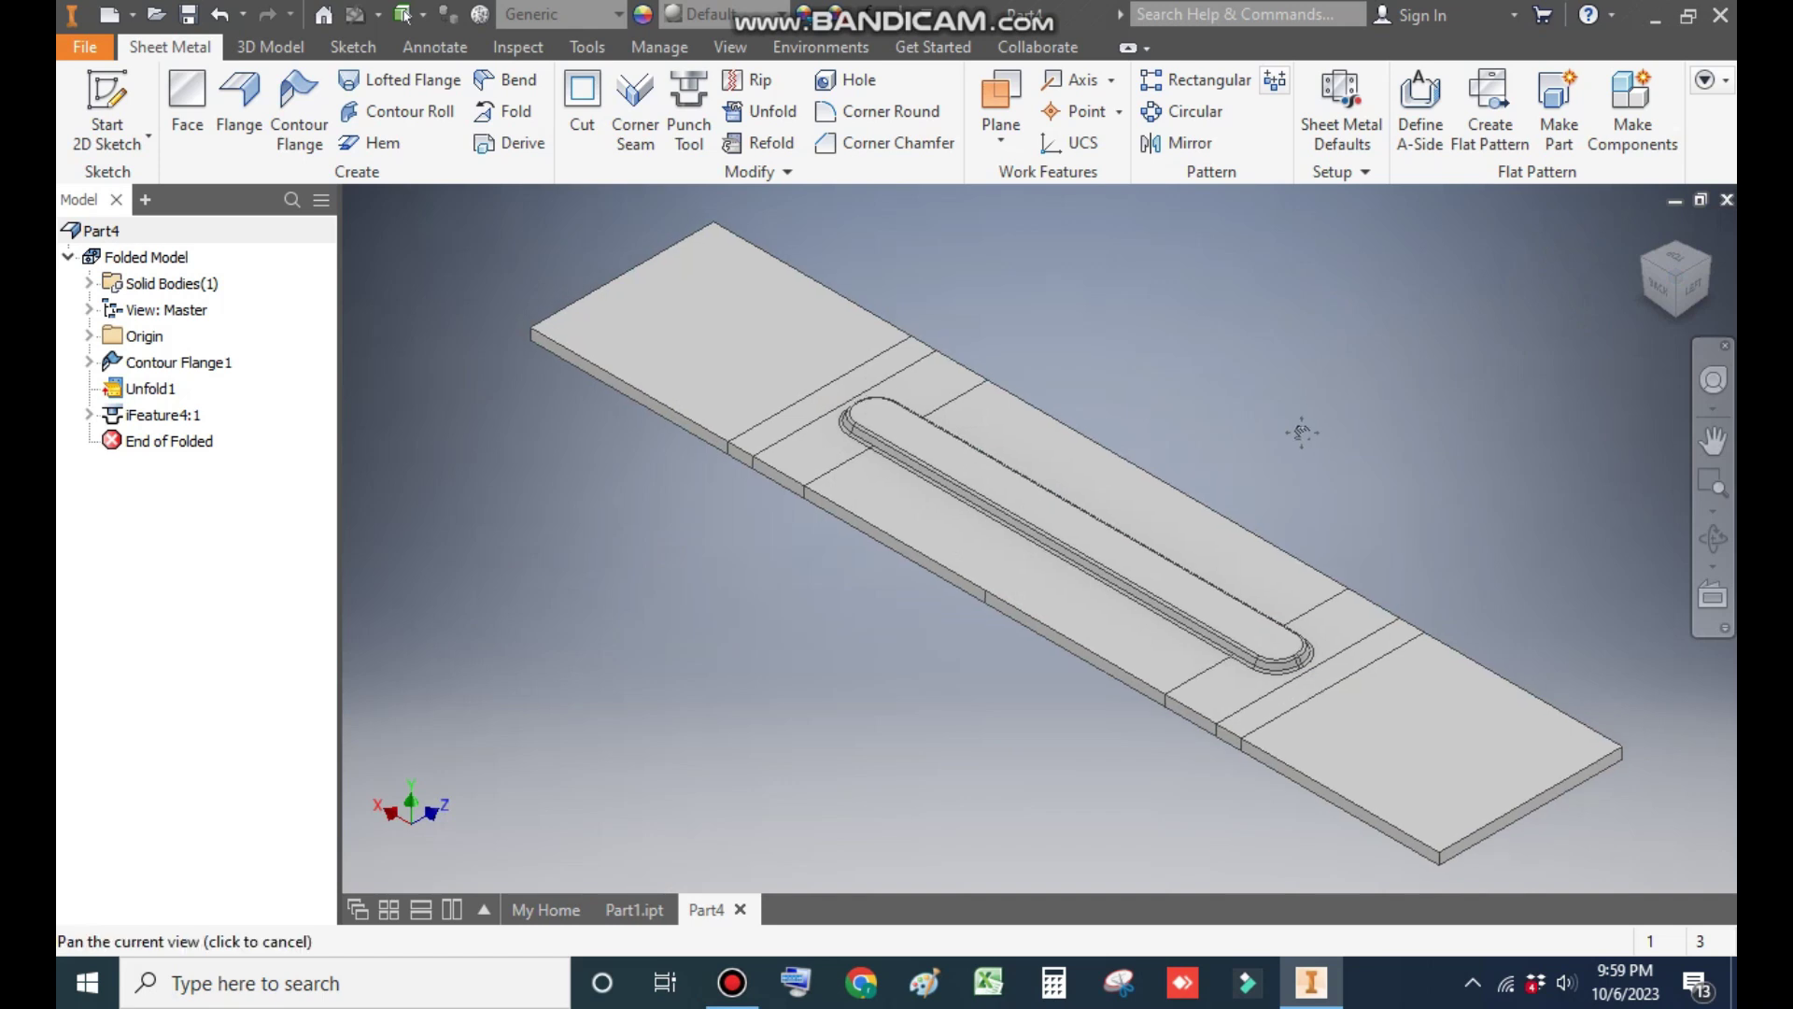
drag(1302, 433, 1314, 443)
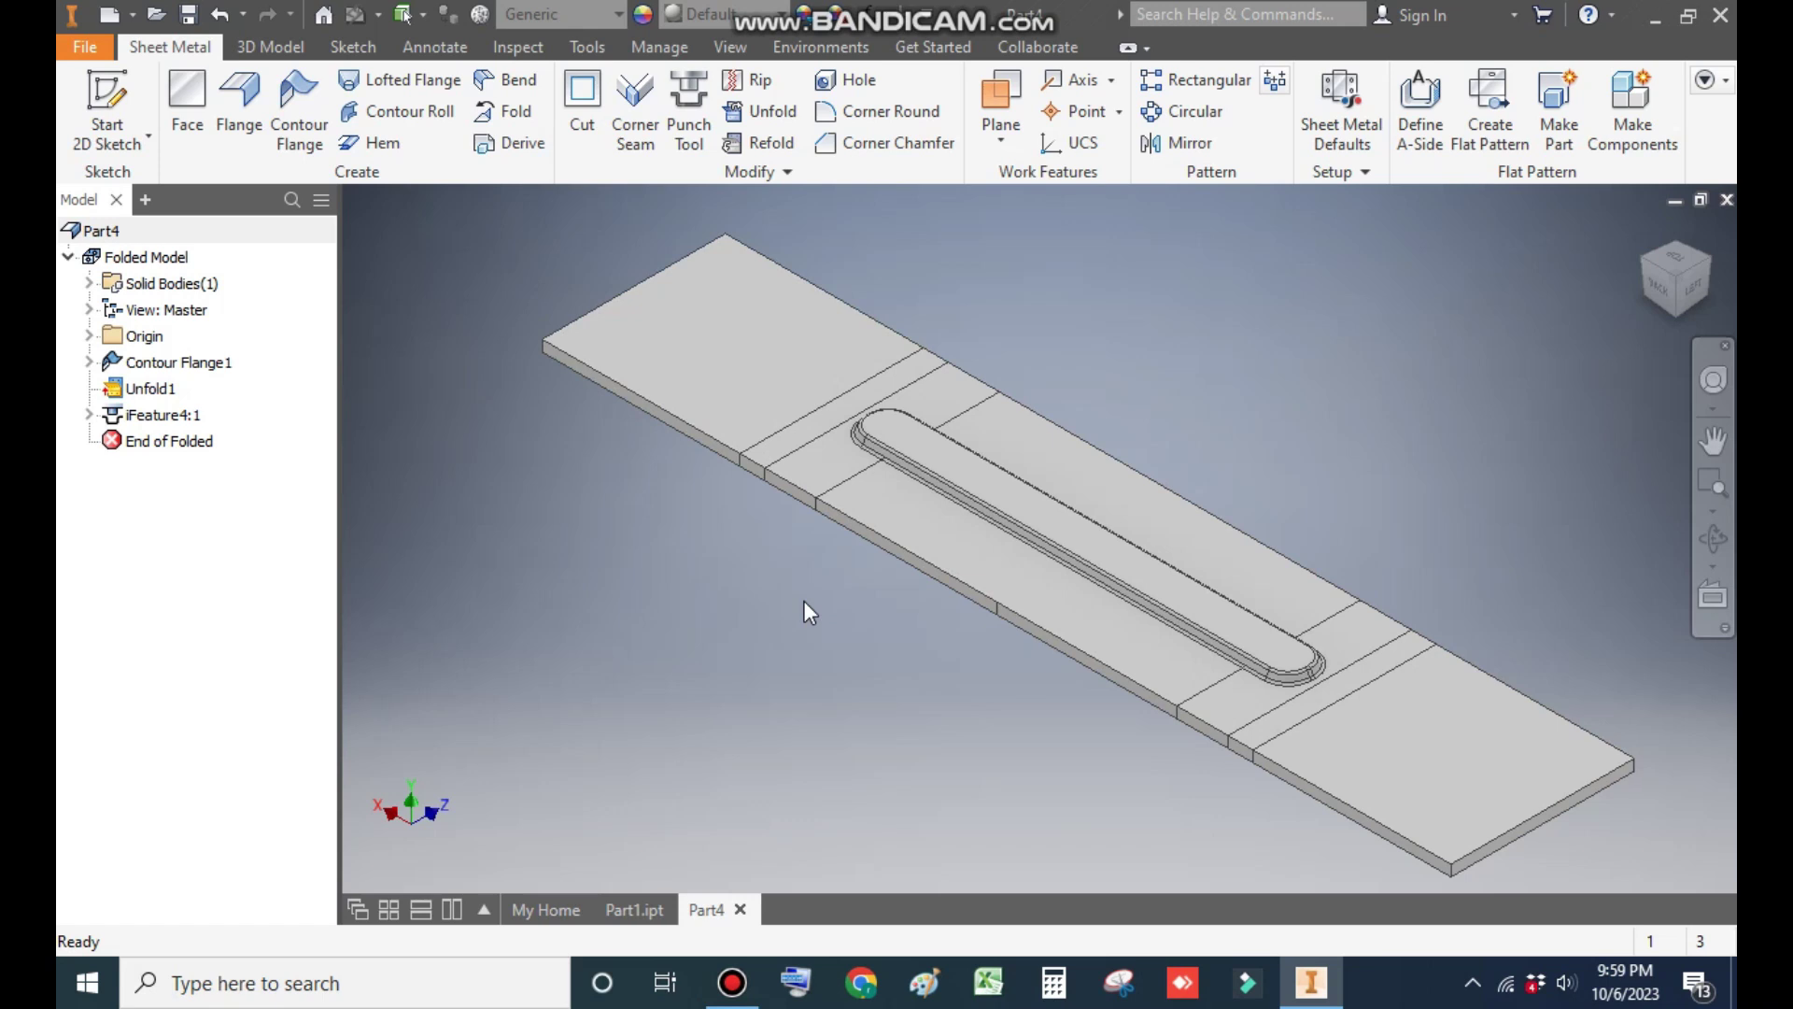
Refold all bends of the strip, keeping the end face as the stationary reference.
click(758, 143)
middle_drag(1068, 355, 1302, 352)
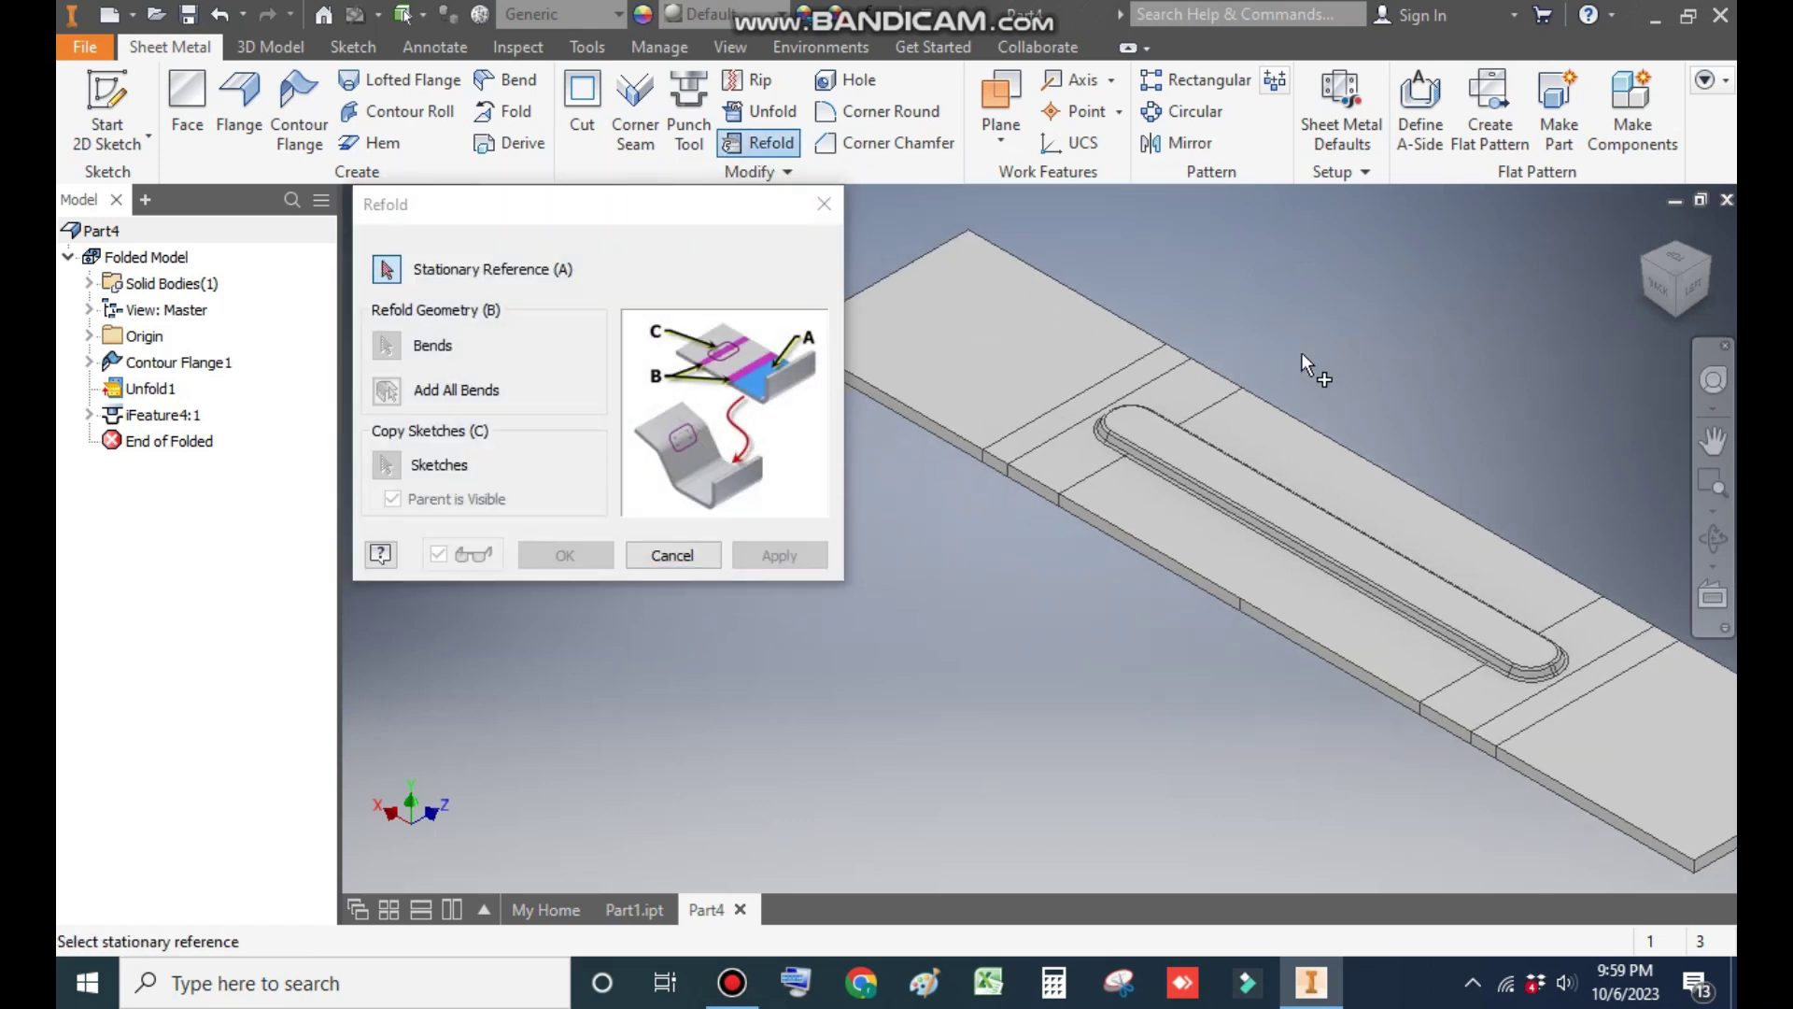
click(955, 328)
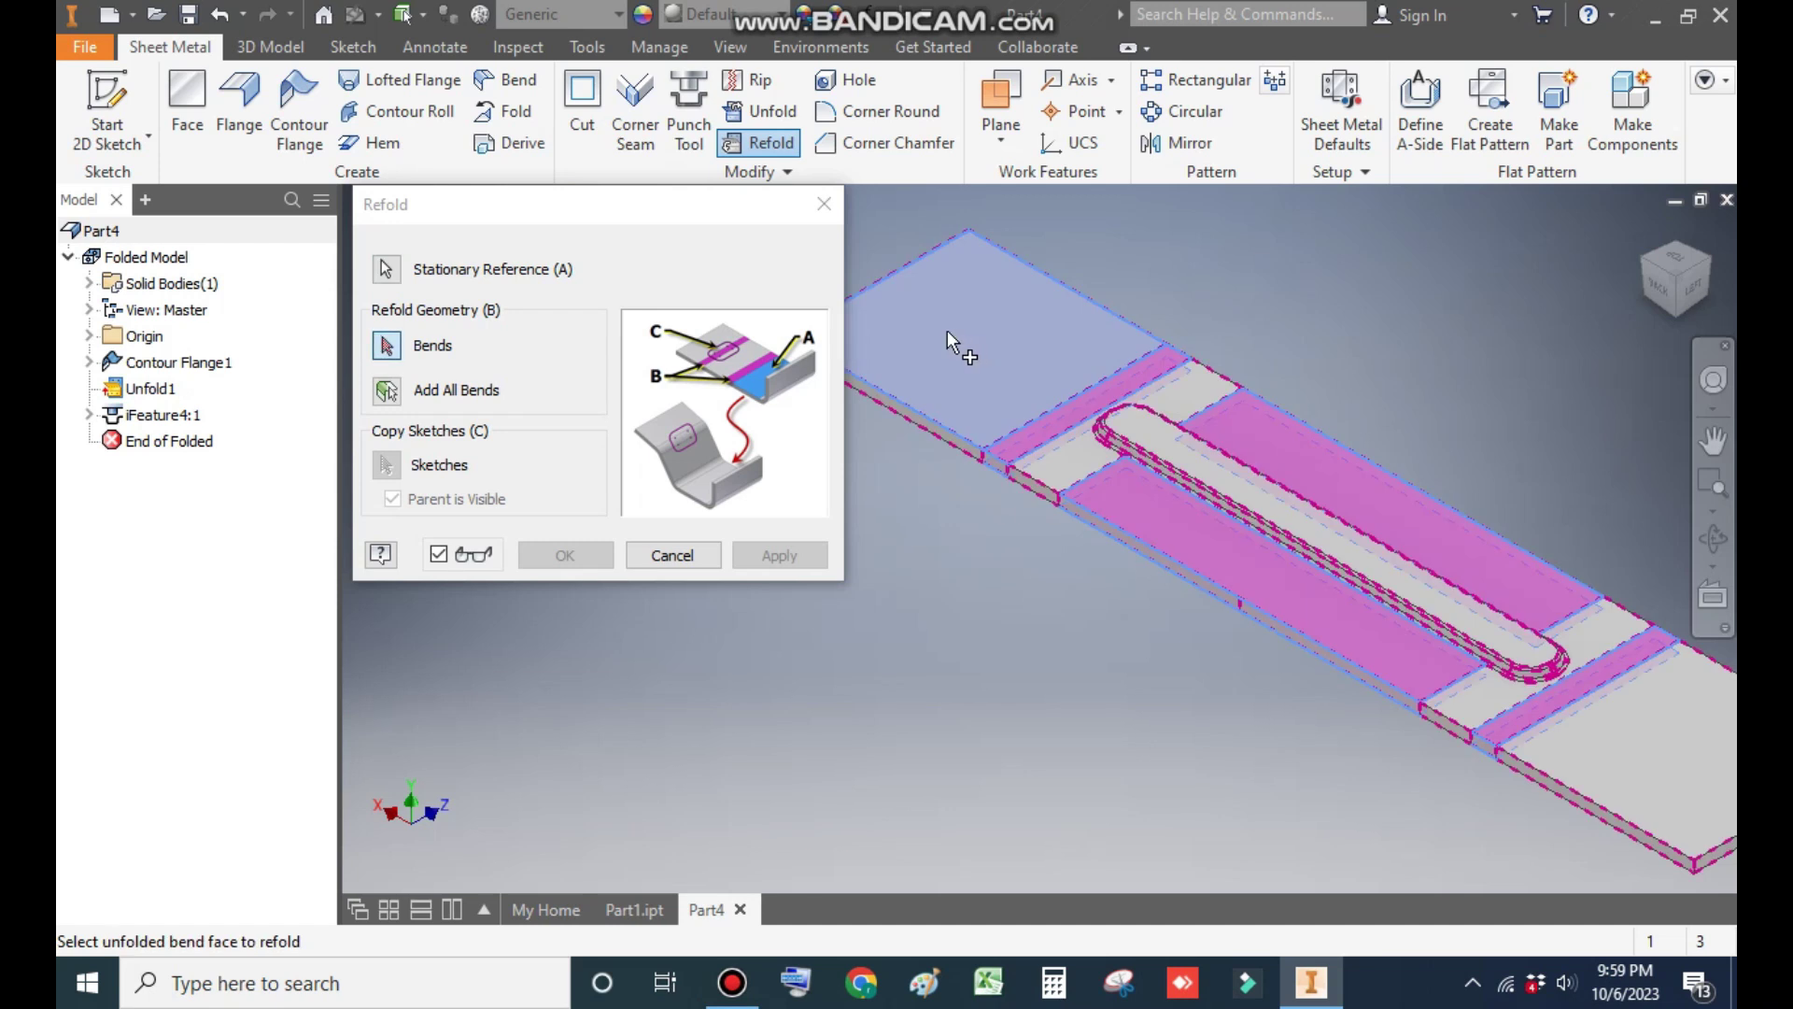
click(390, 392)
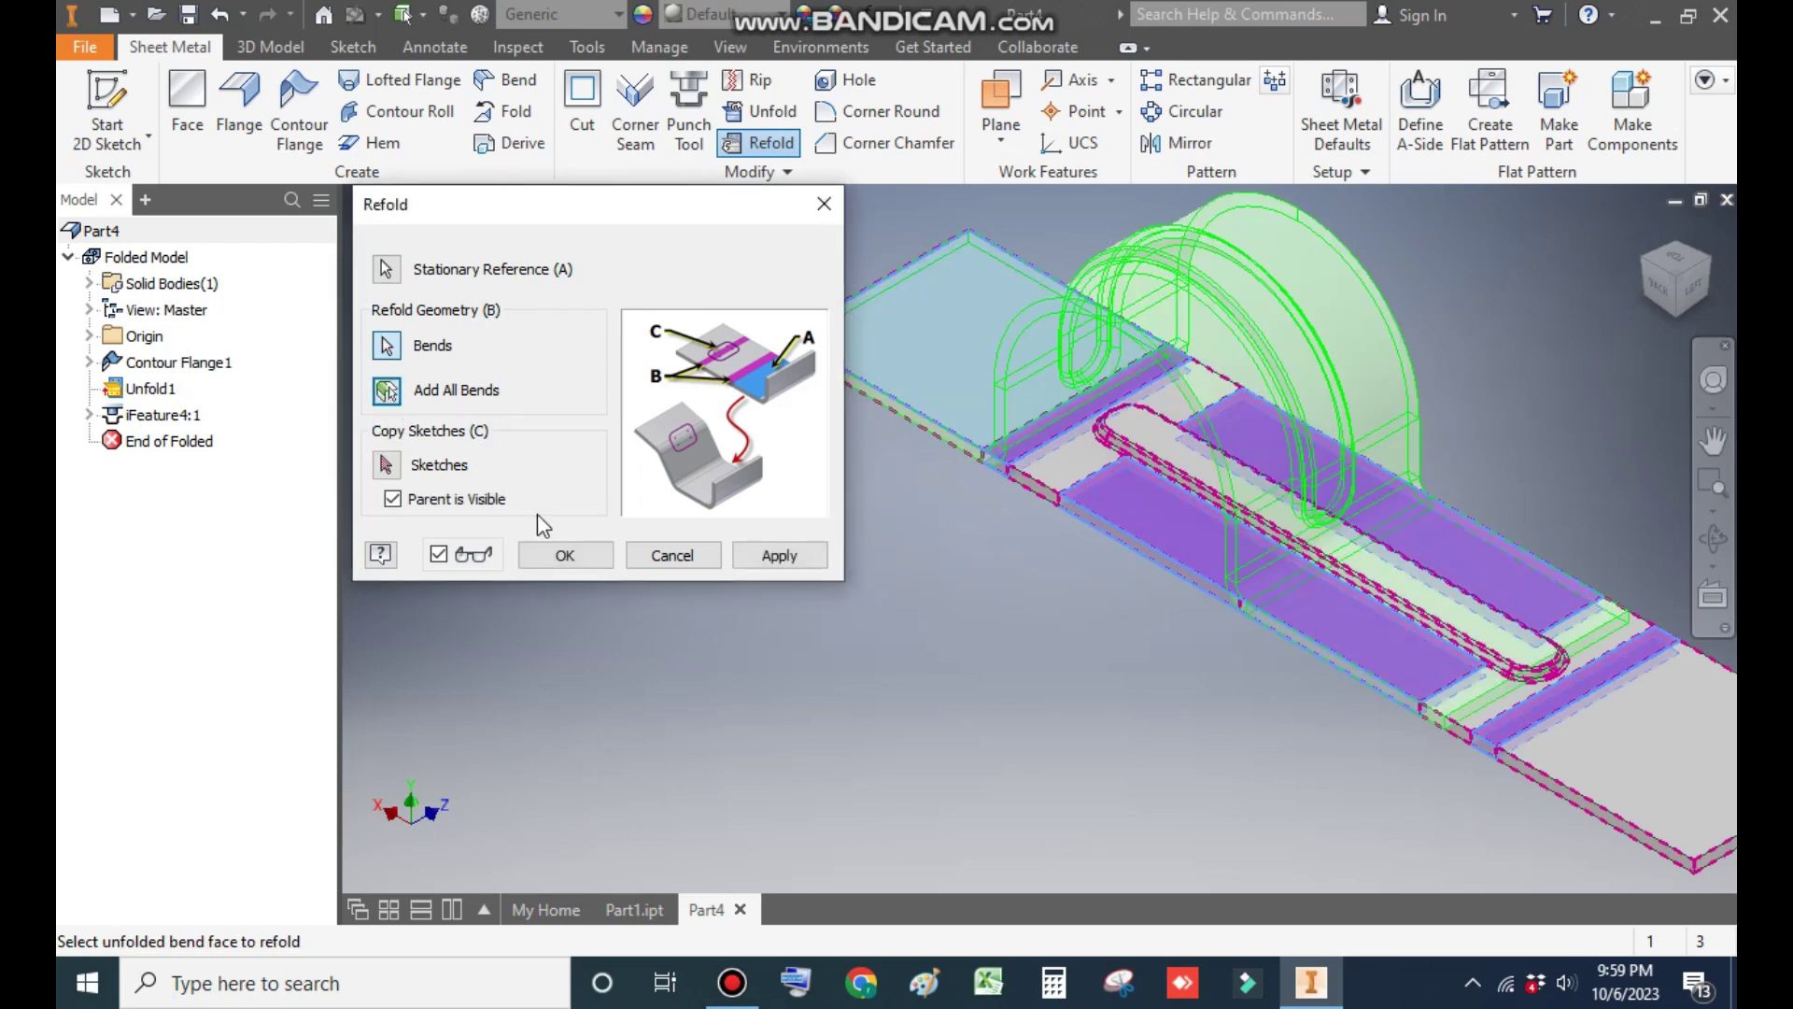
click(565, 555)
Turn and zoom the view to inspect the refolded clamp with the rib over the arch.
middle_drag(933, 609, 913, 651)
click(1645, 271)
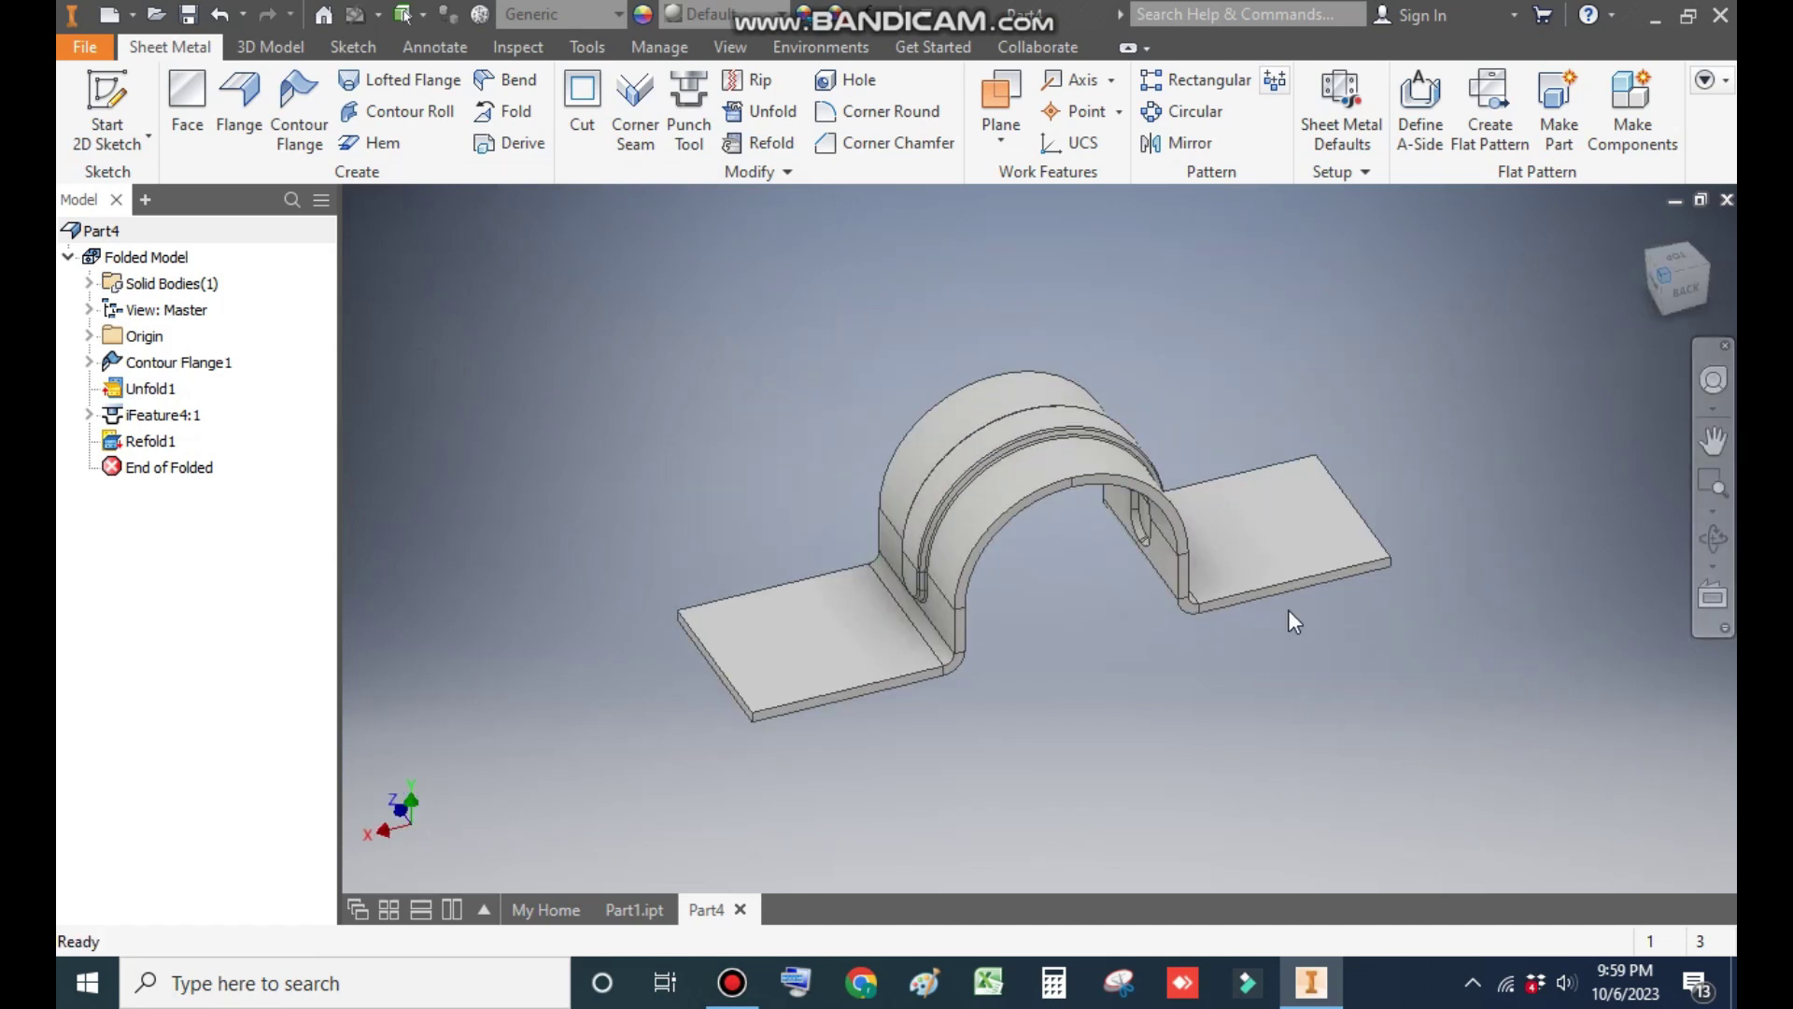
scroll(1126, 596, down, 5)
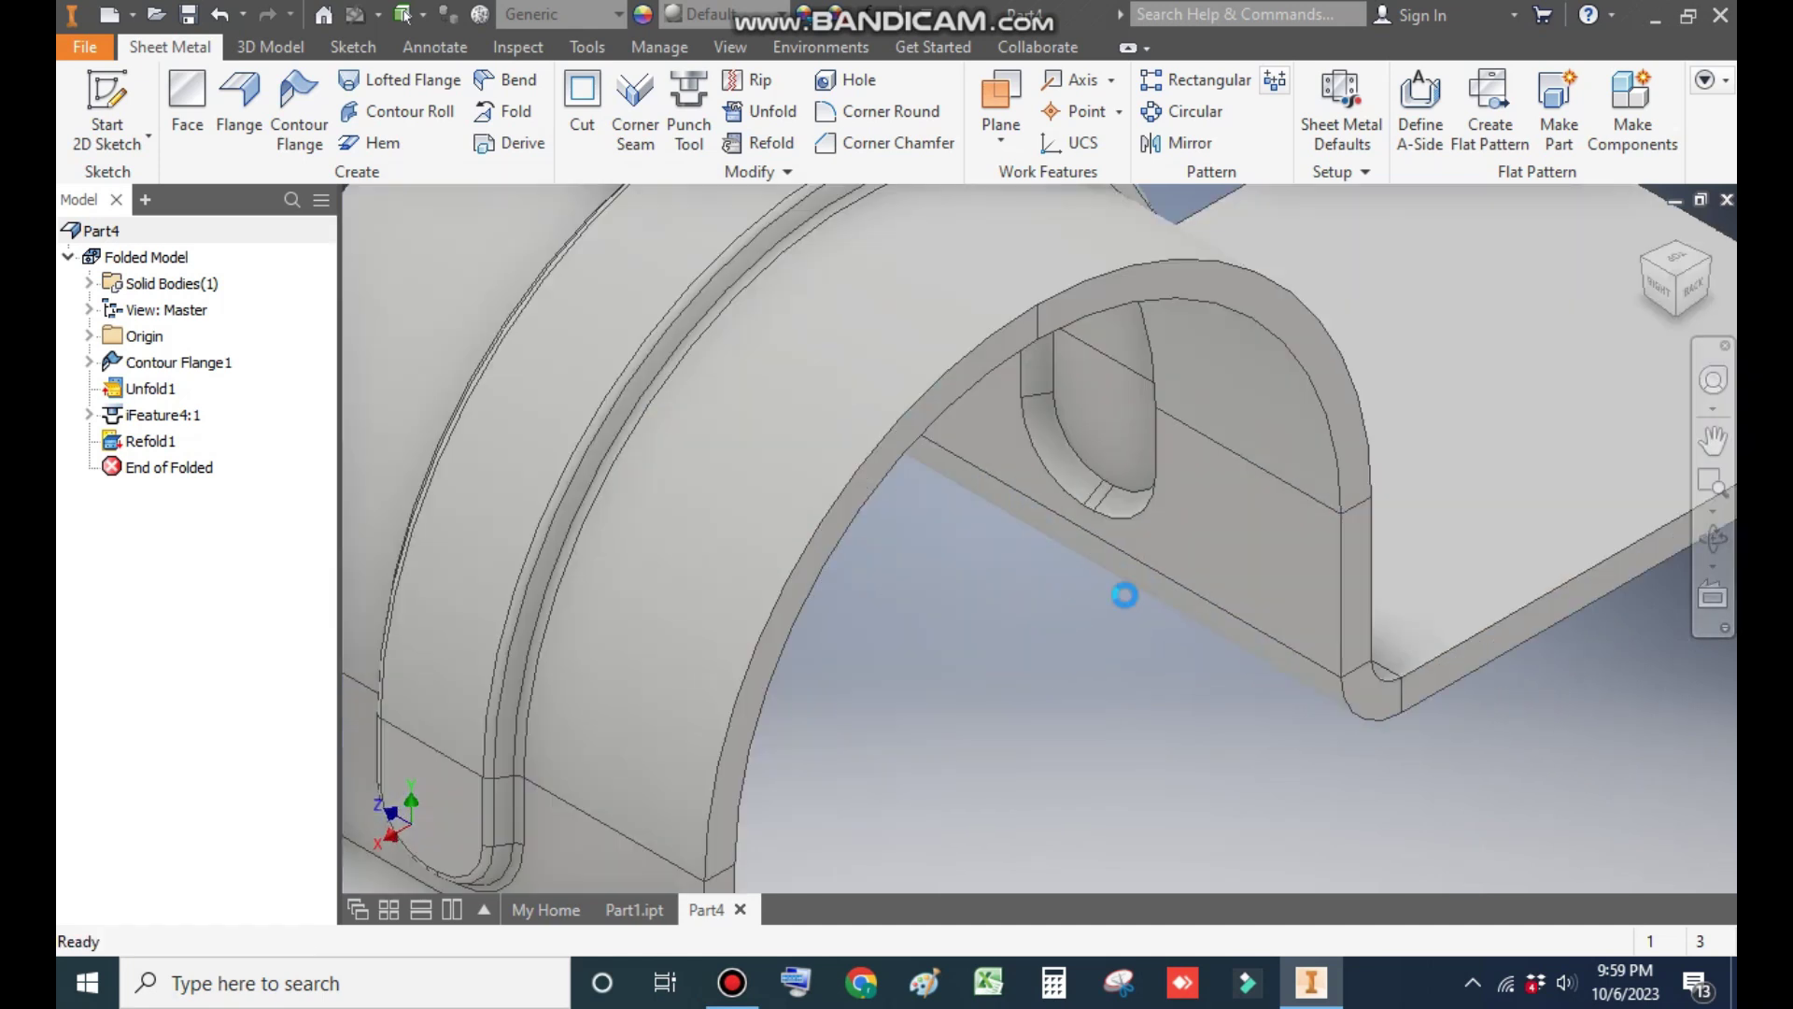
scroll(1074, 491, up, 5)
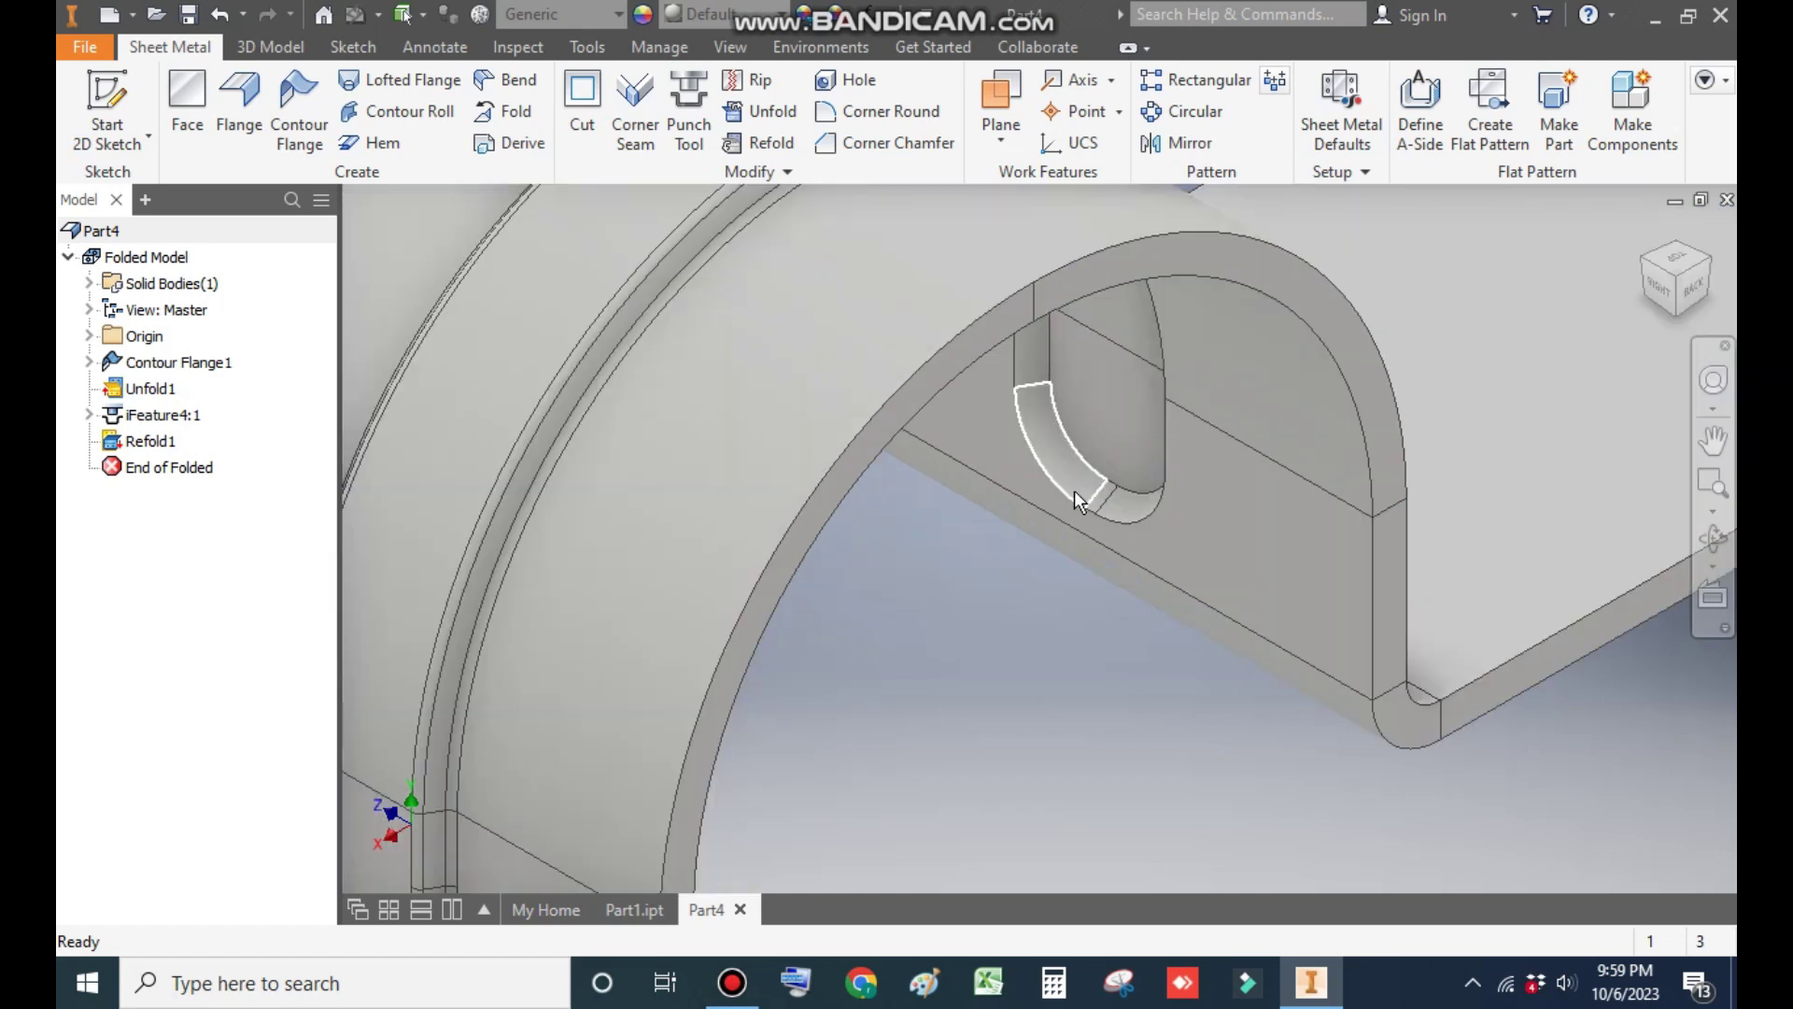
scroll(1167, 551, down, 3)
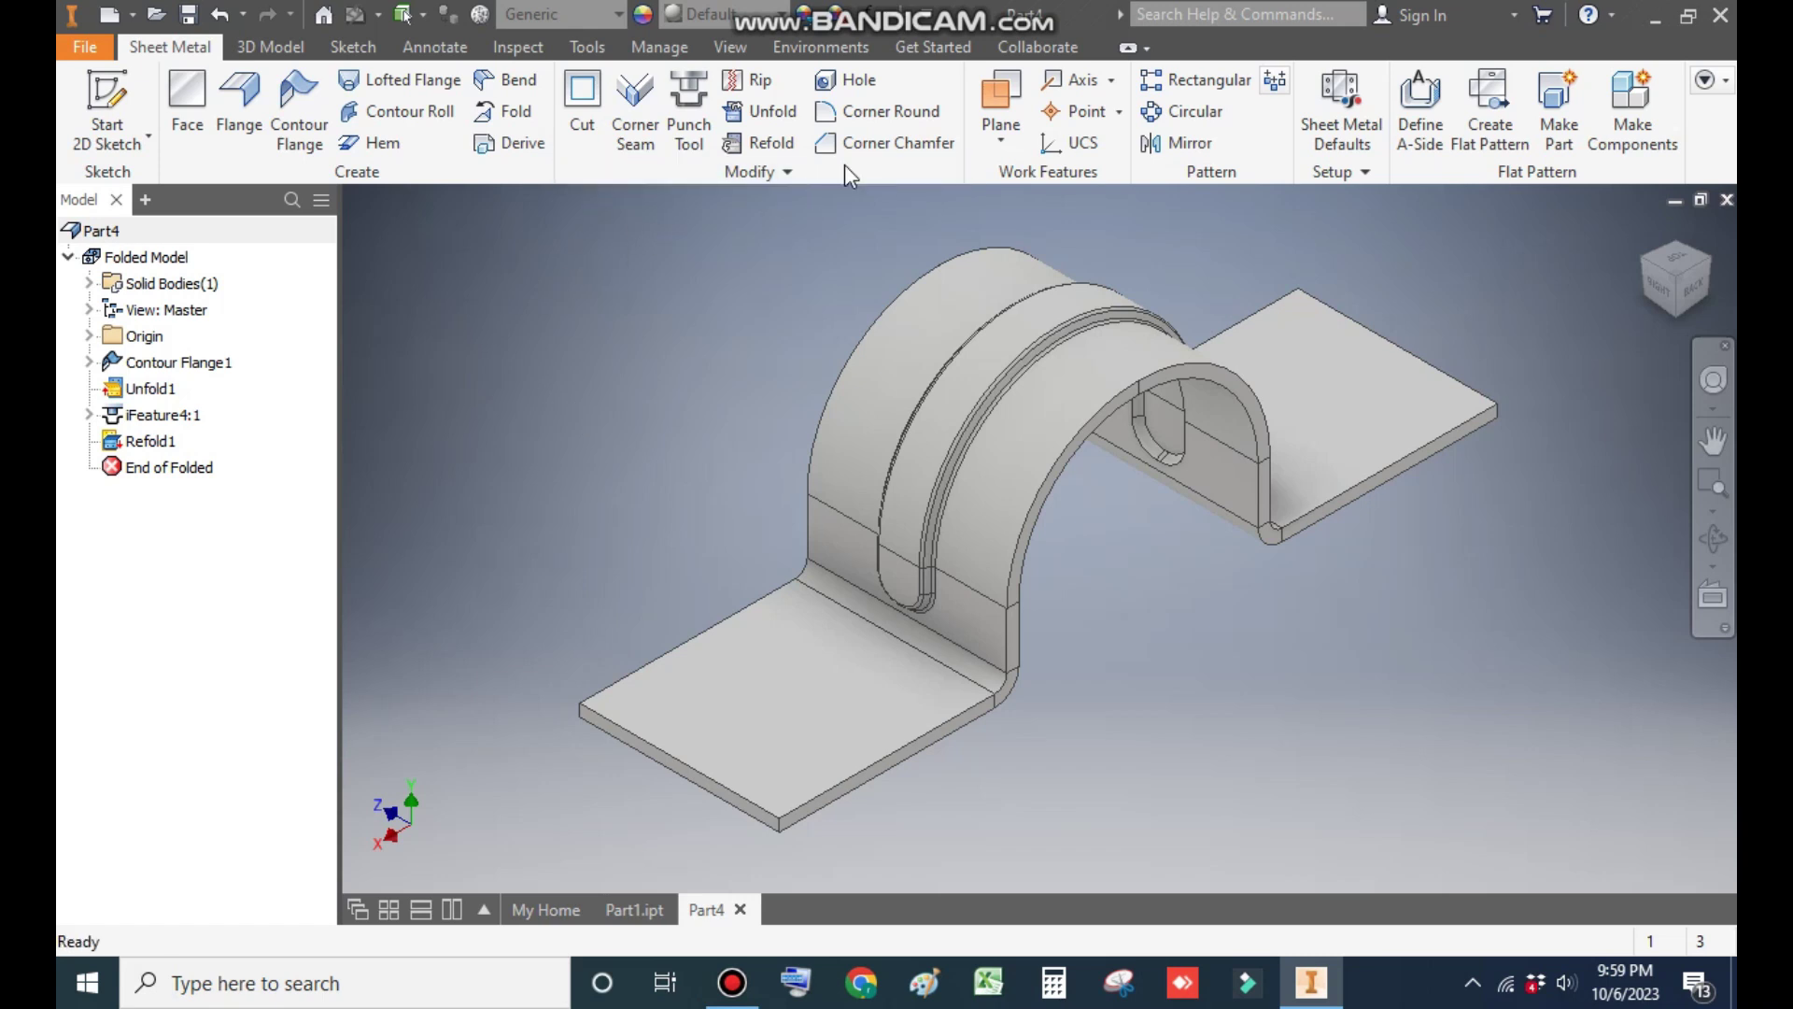
Apply a 12.5 Corner Round to the outer corners of both flanges.
click(870, 119)
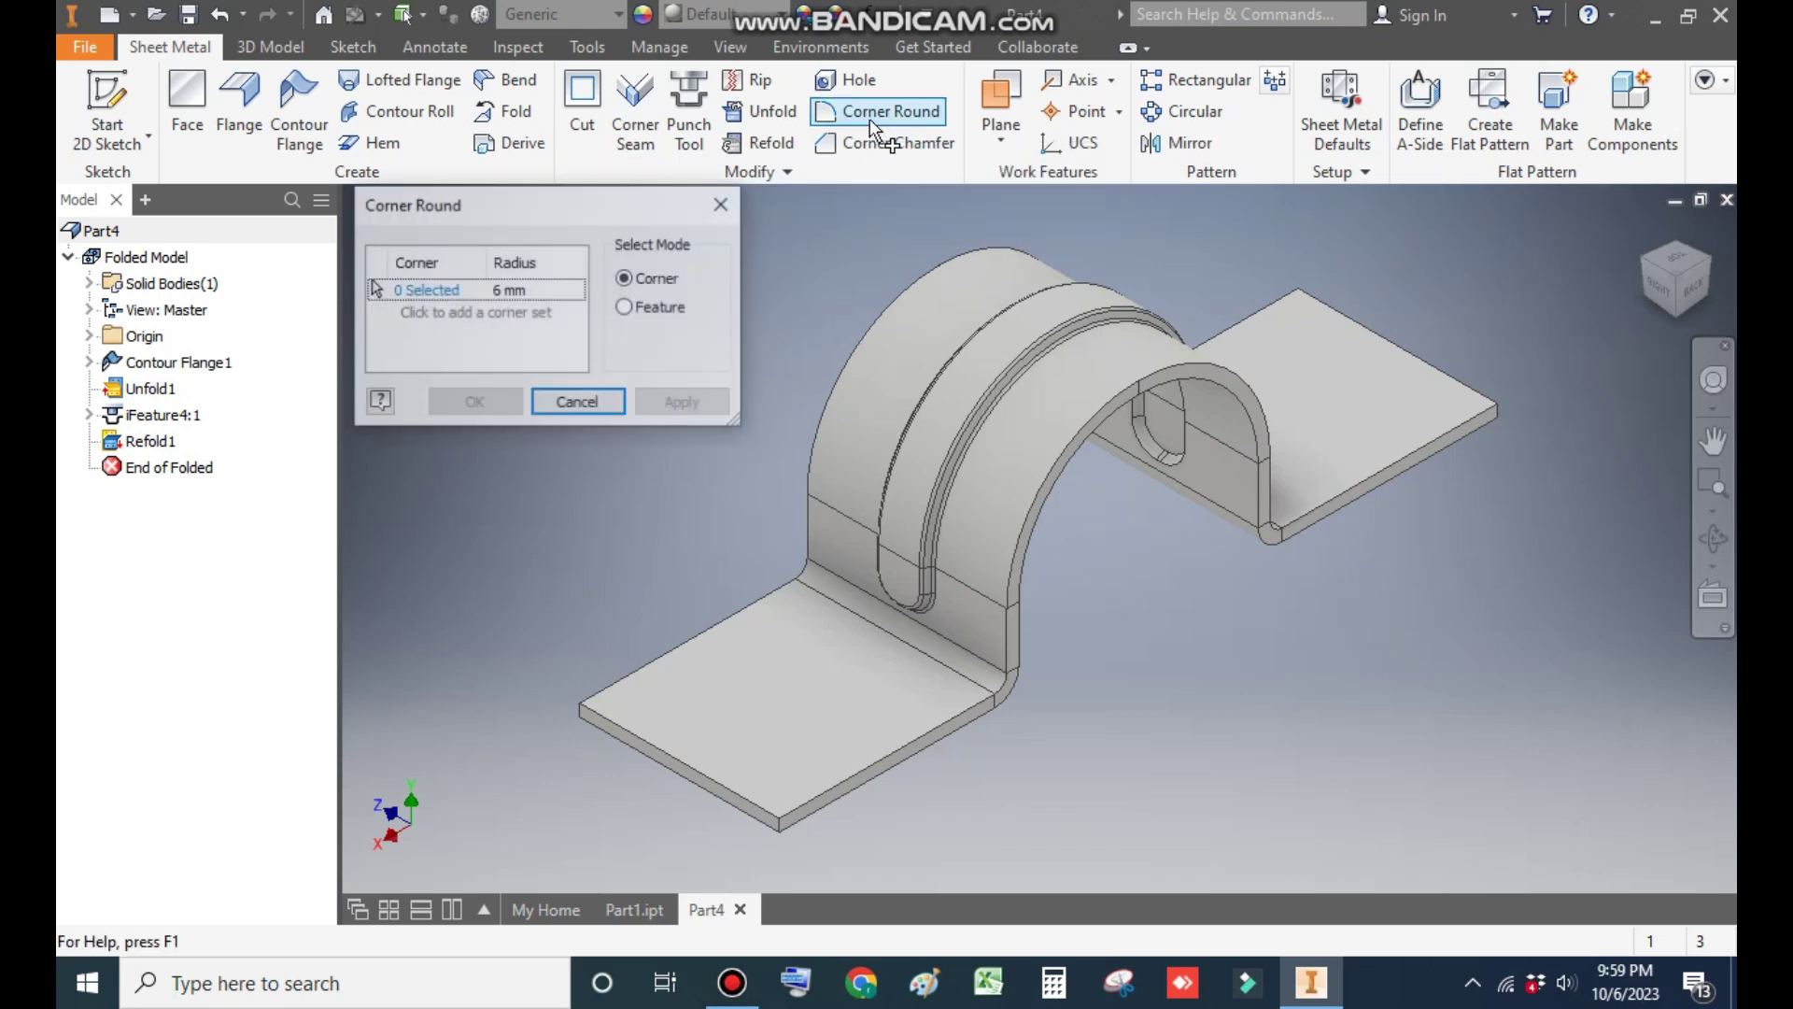
middle_drag(699, 529, 838, 405)
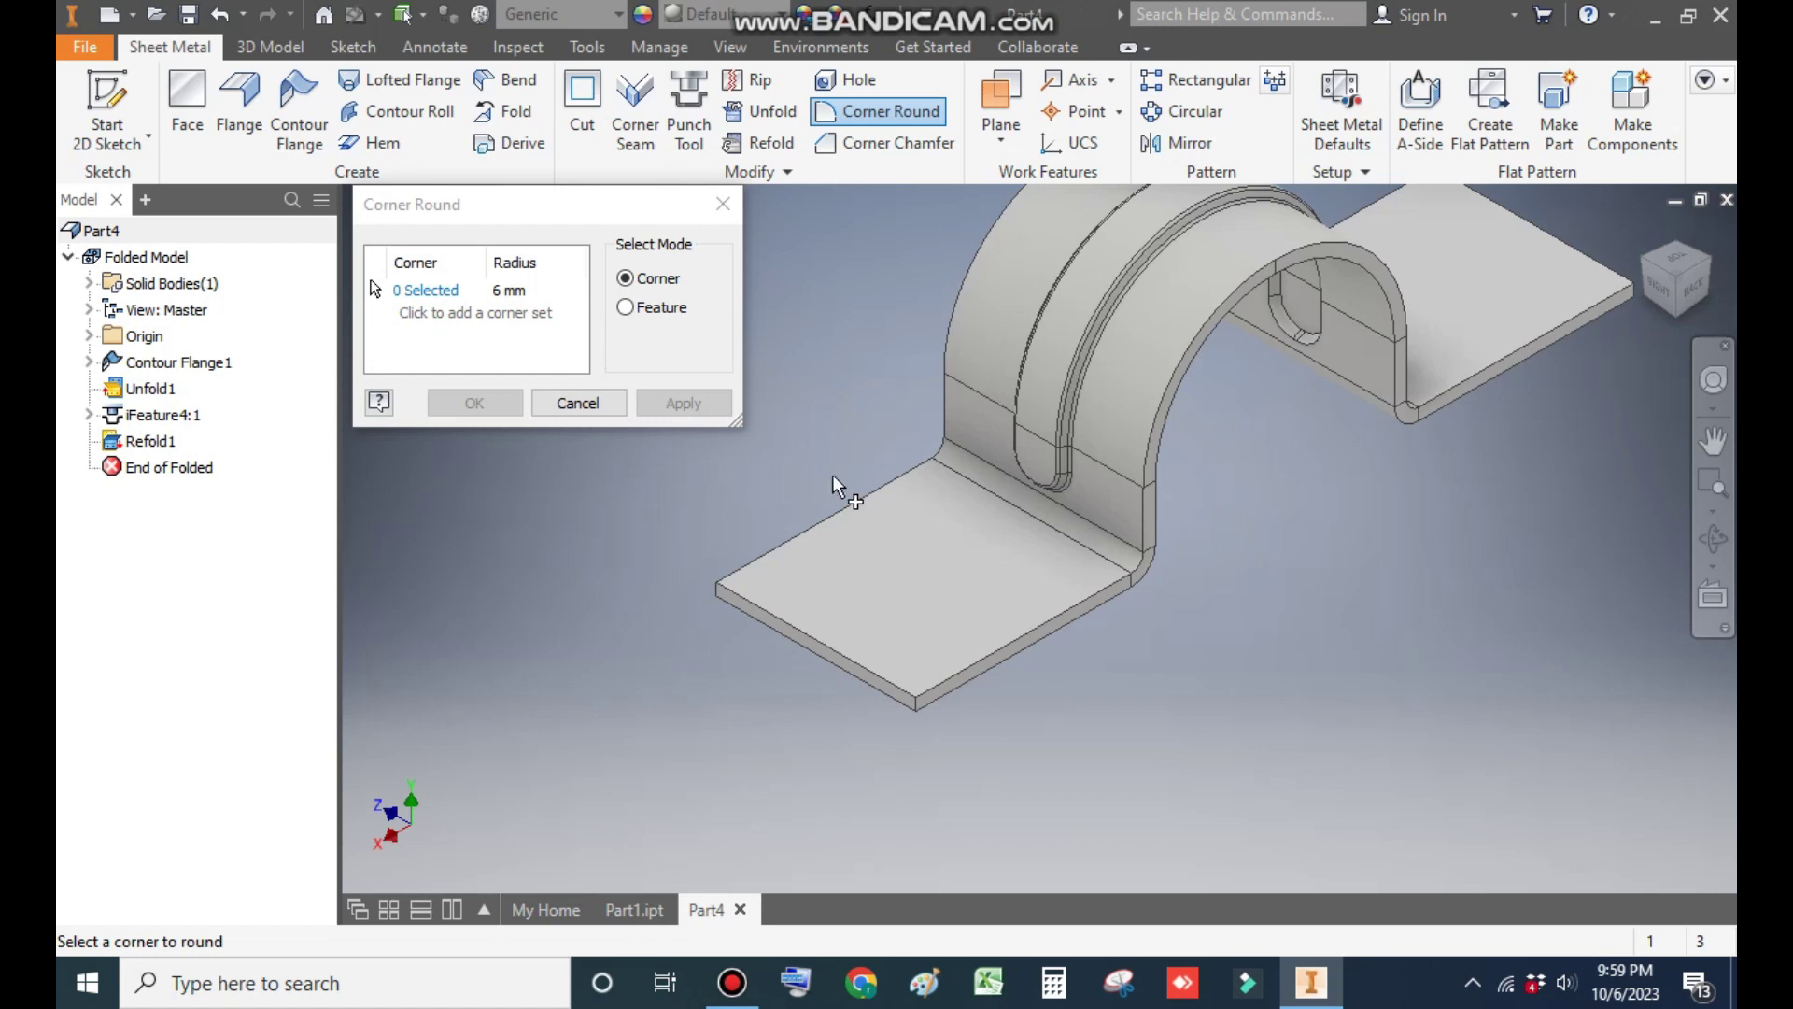
click(510, 291)
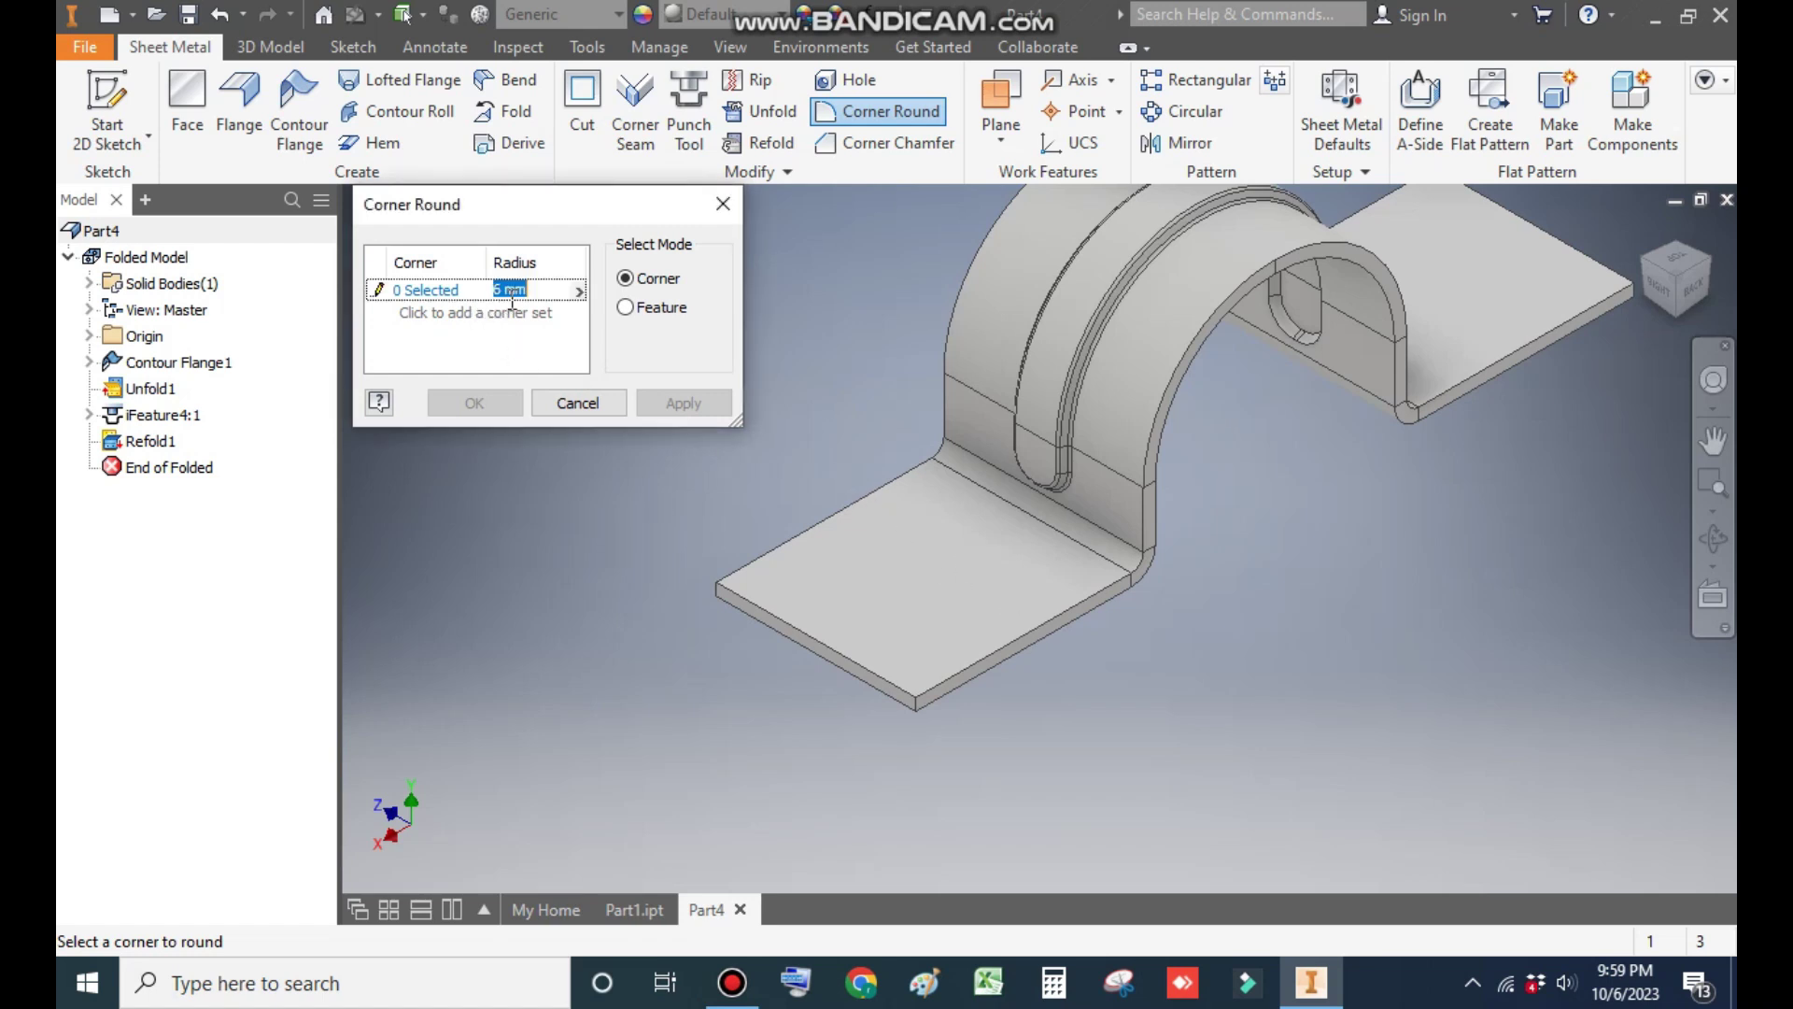
text(12.5)
click(921, 714)
click(721, 594)
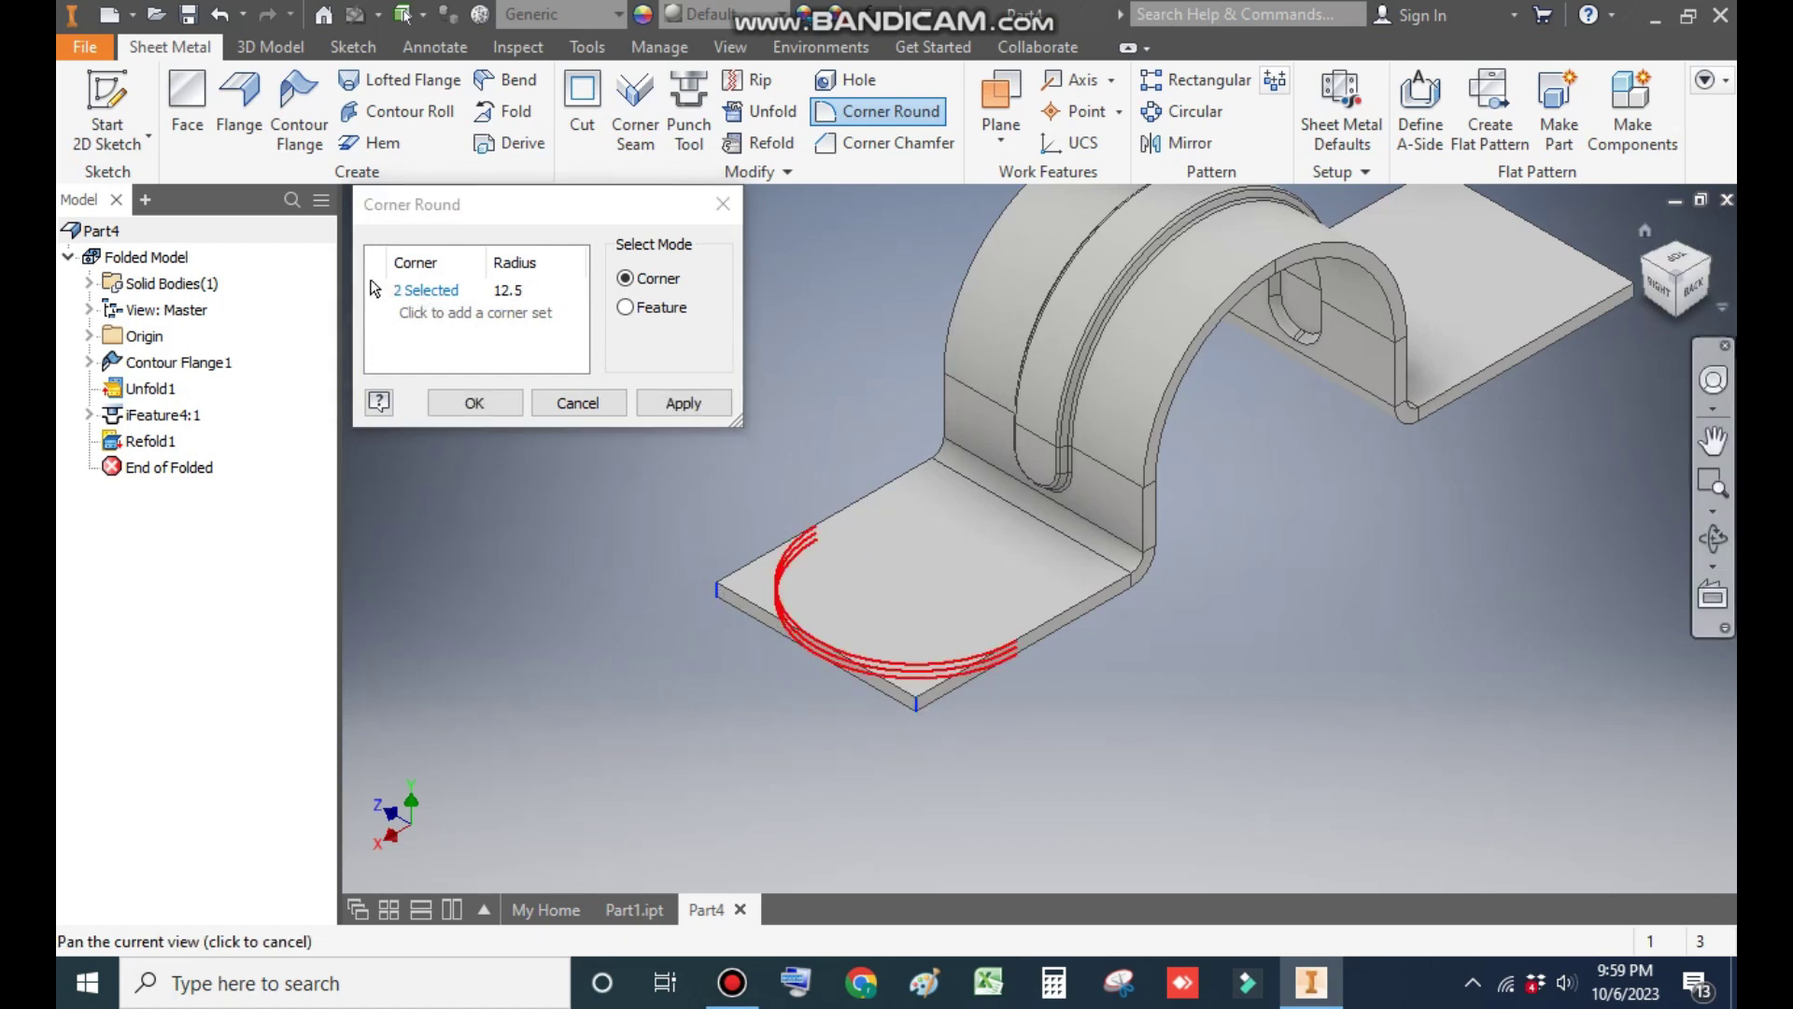
click(1712, 273)
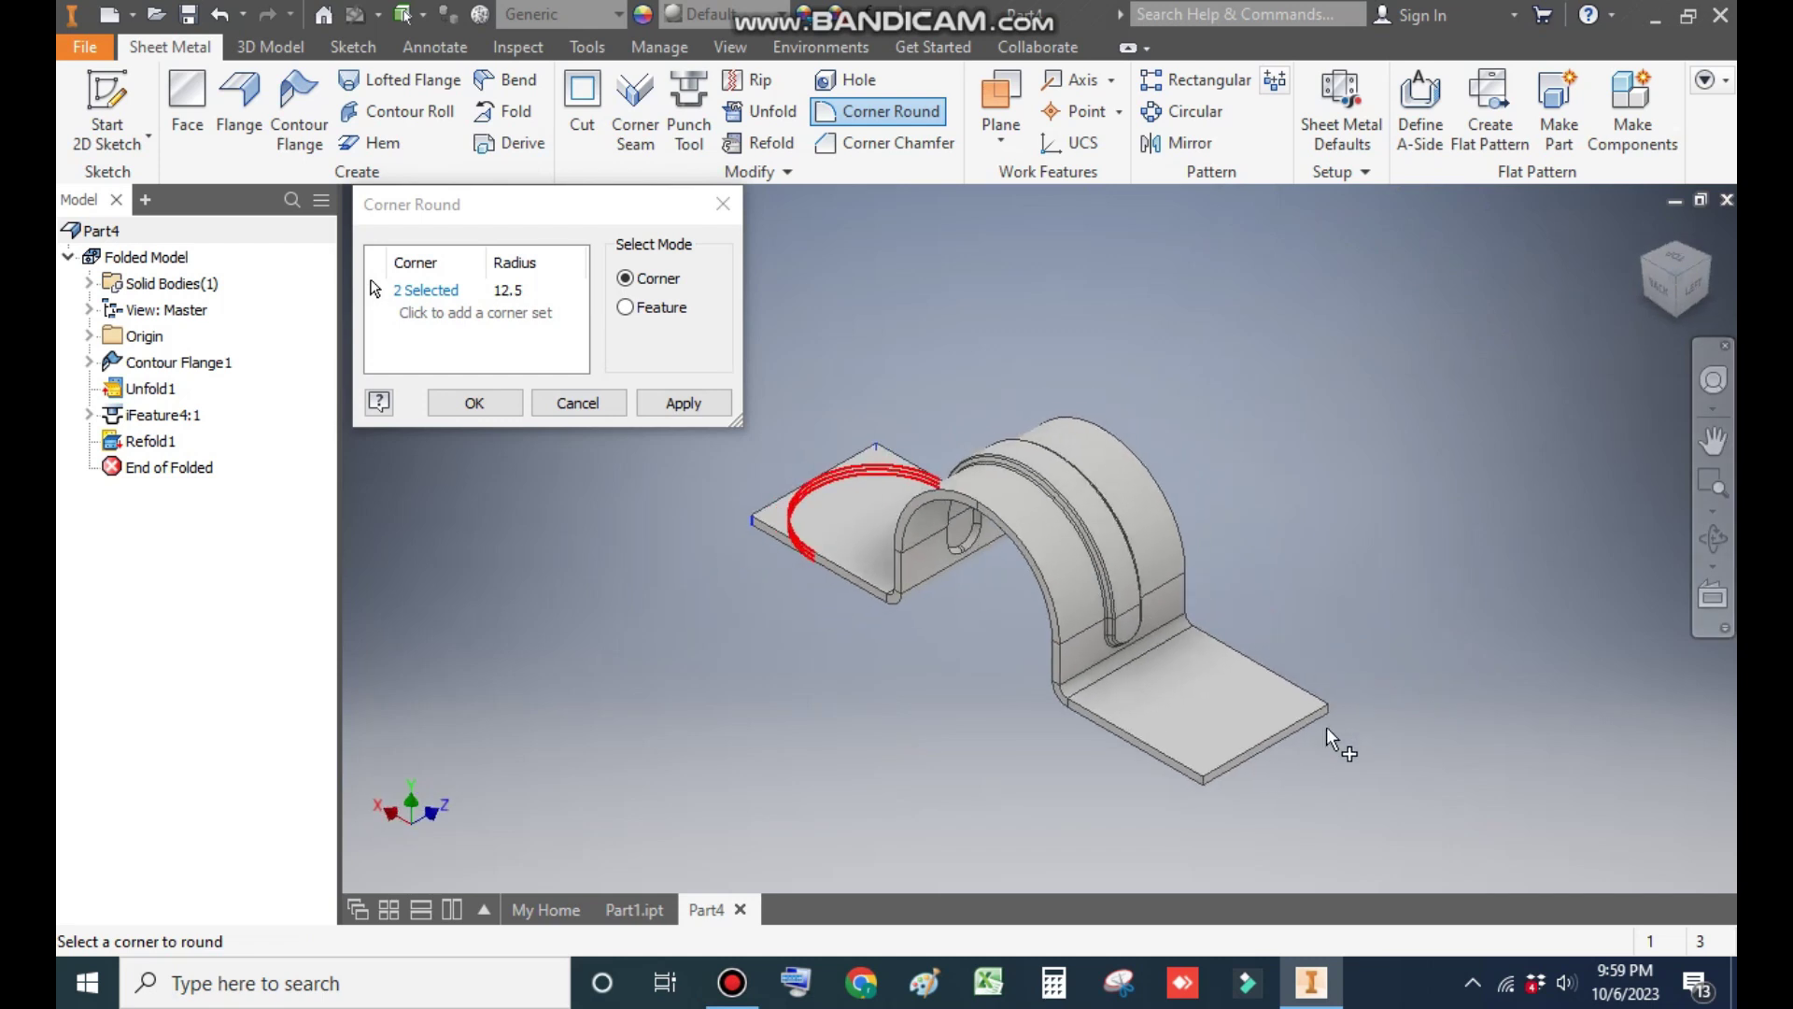
click(1207, 777)
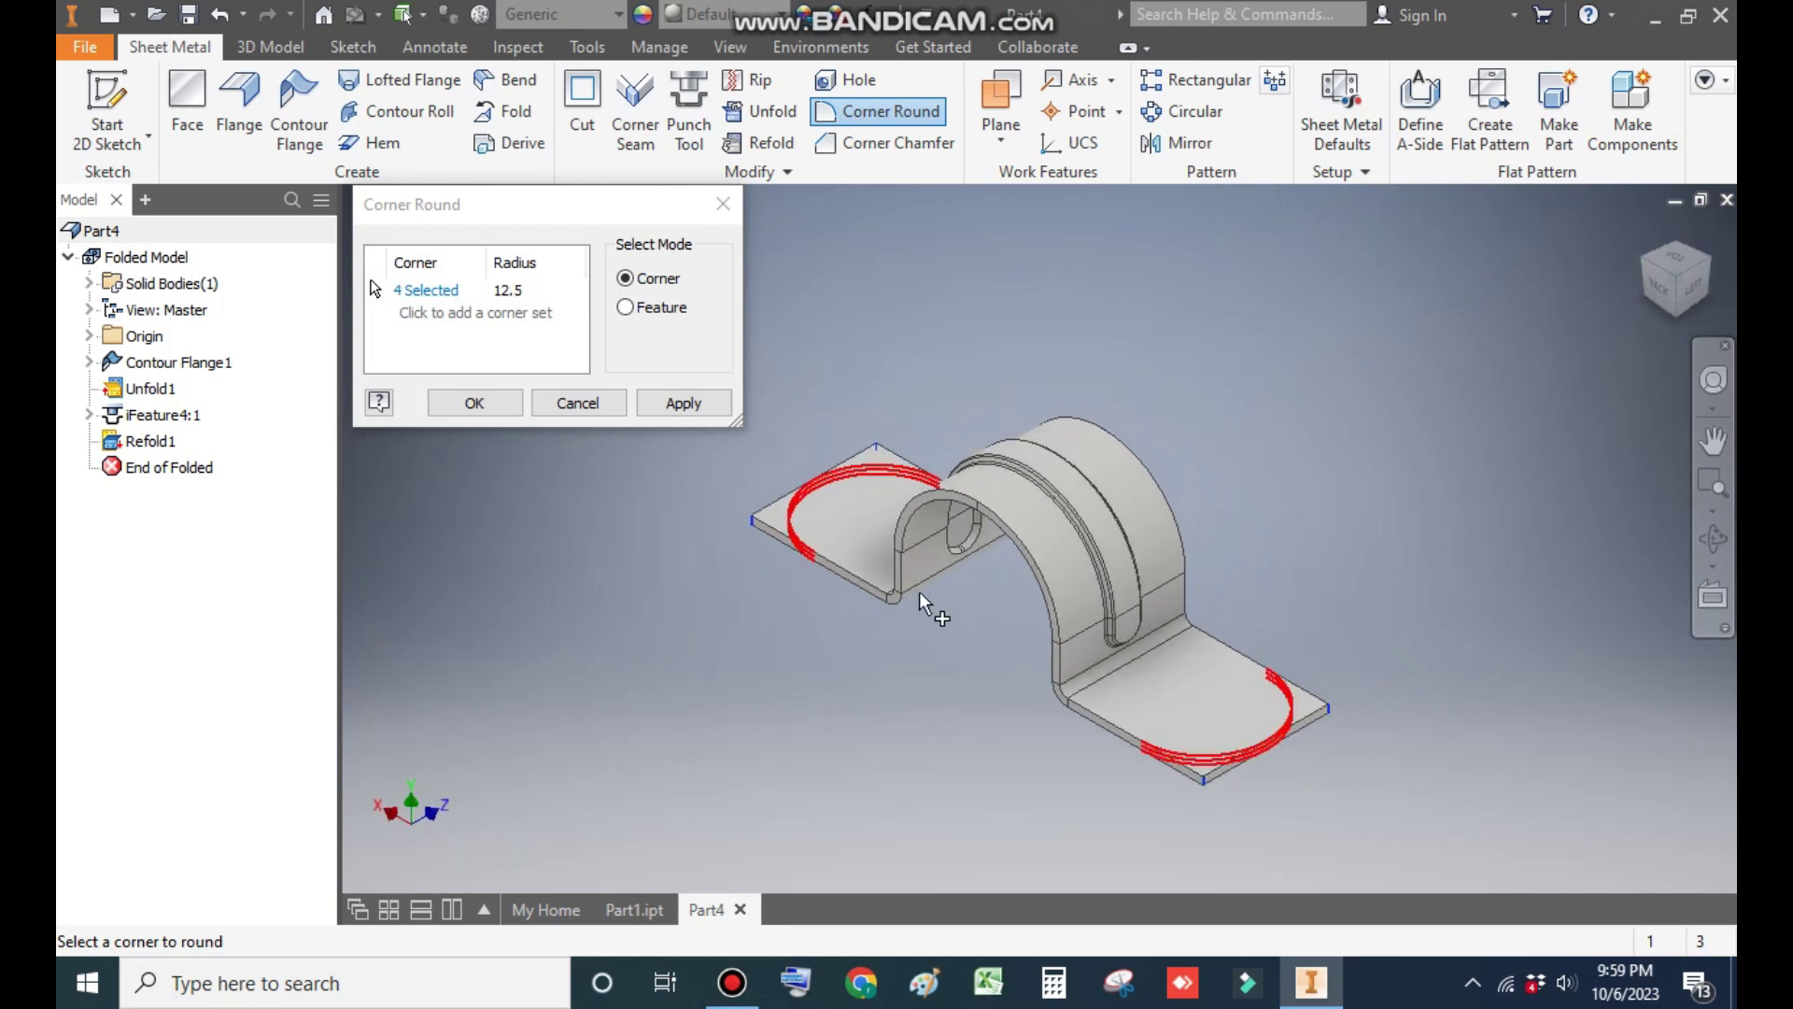
click(684, 409)
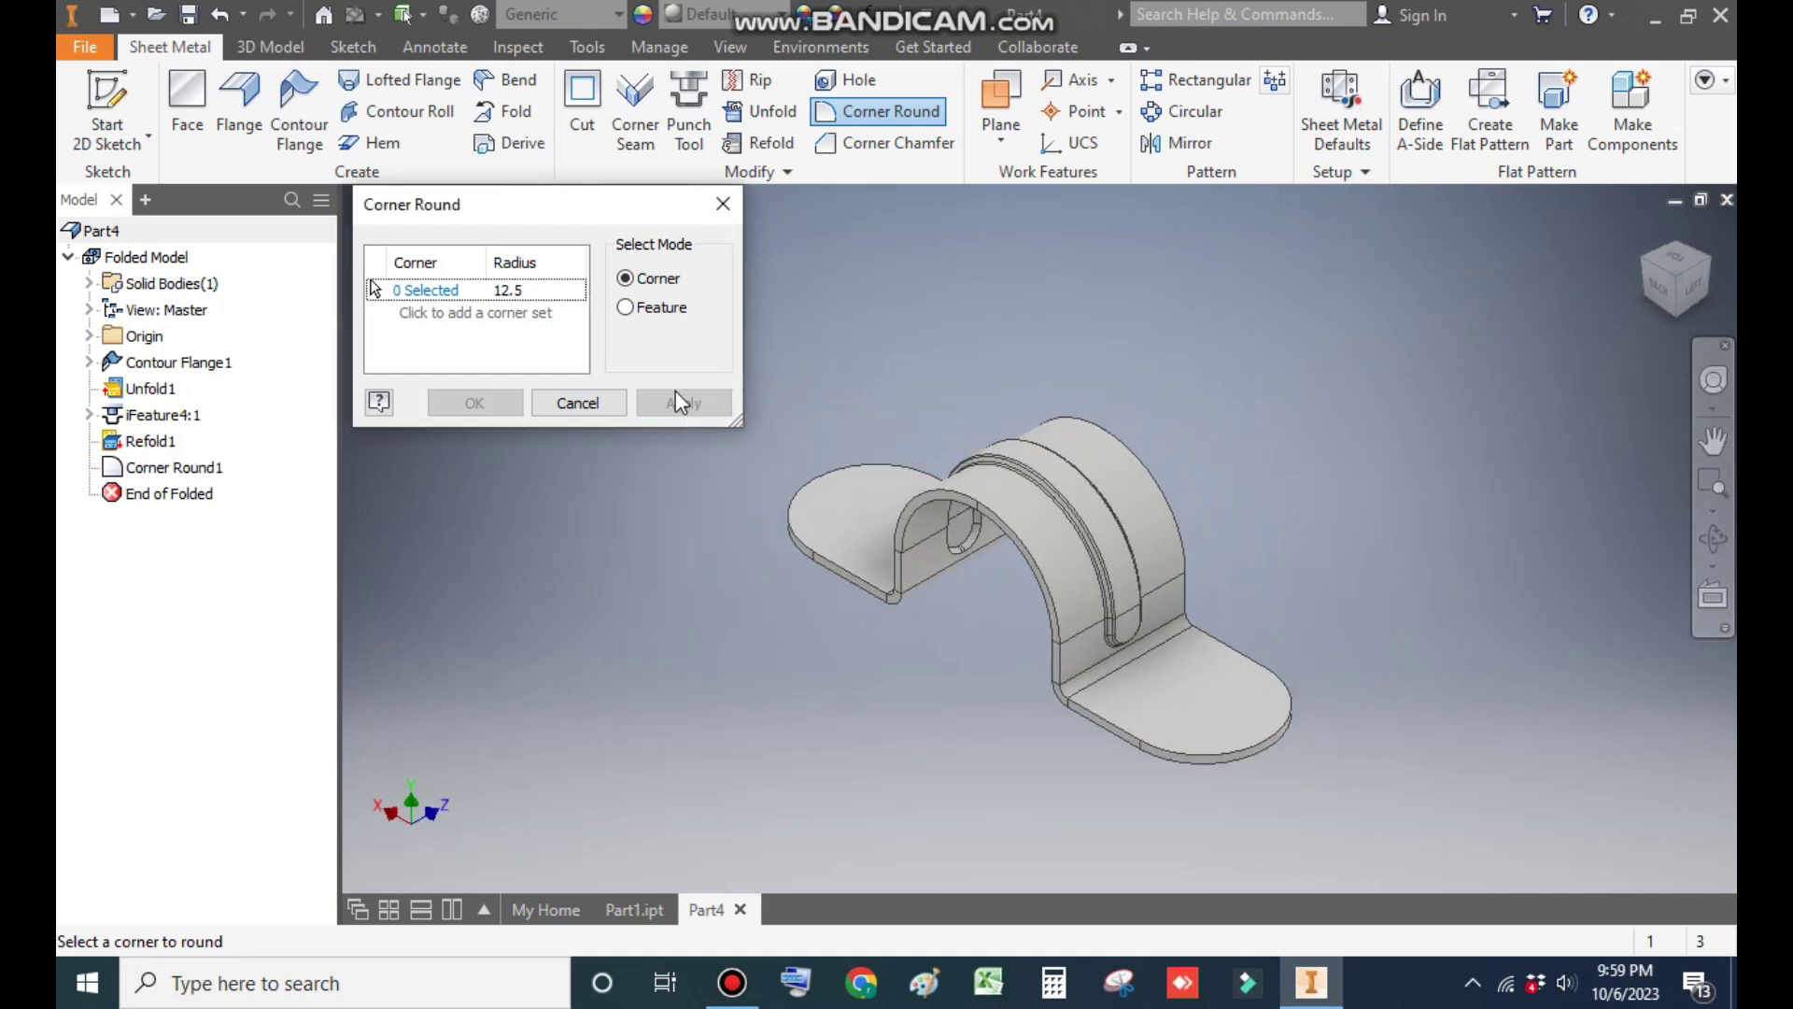
click(723, 203)
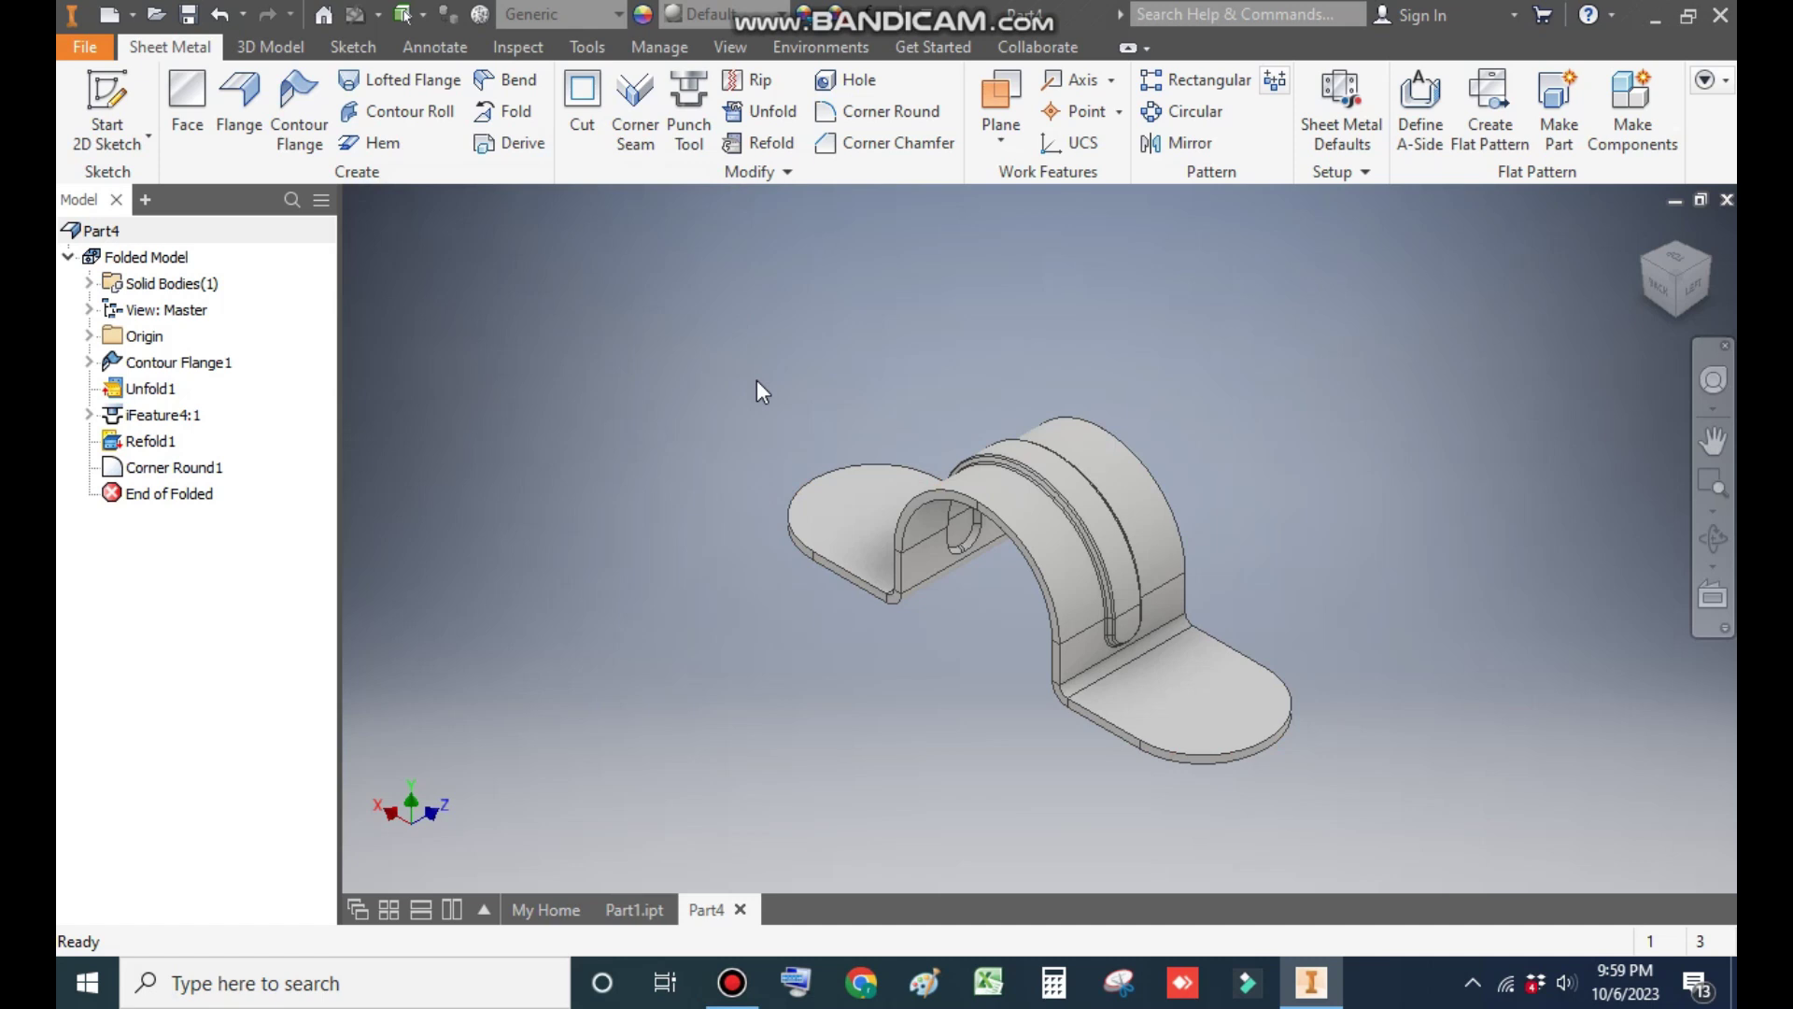
click(855, 501)
Start a sketch on the flange face and draw a 10 mm circle at the left end's arc centre.
click(1036, 486)
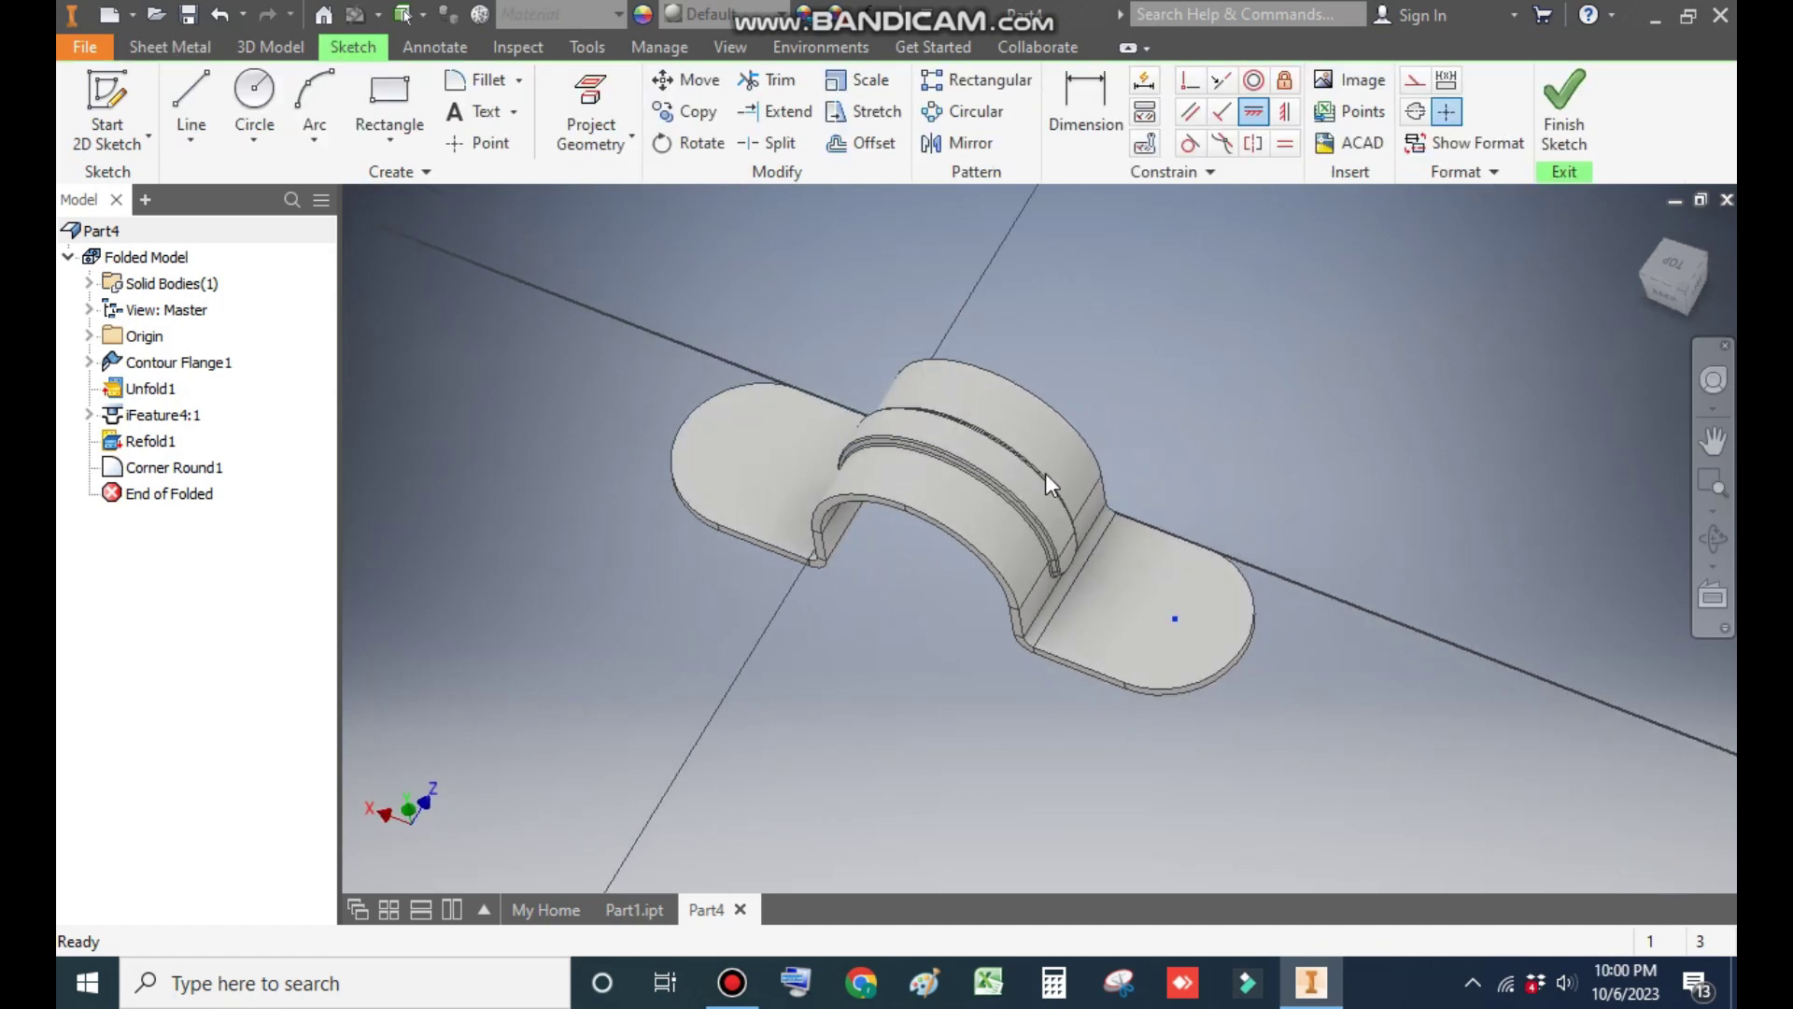
middle_drag(1015, 710, 1065, 709)
scroll(1065, 710, up, 3)
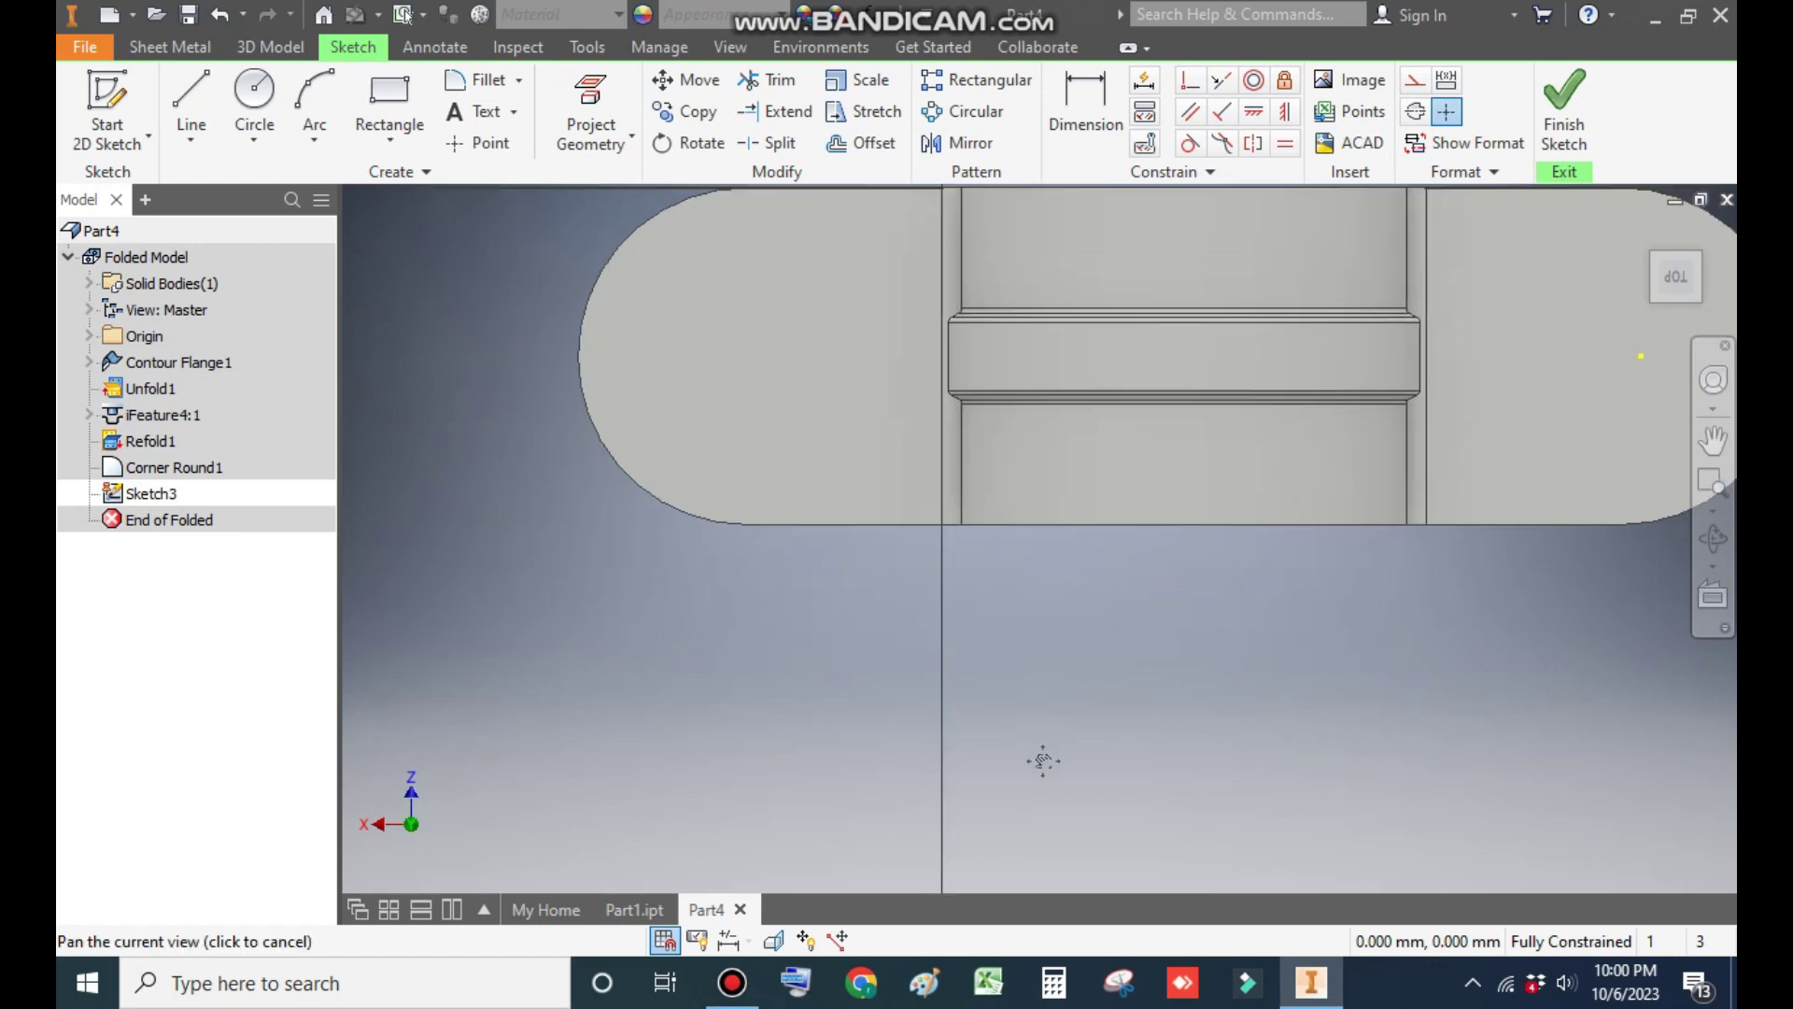
scroll(1040, 756, down, 2)
click(252, 138)
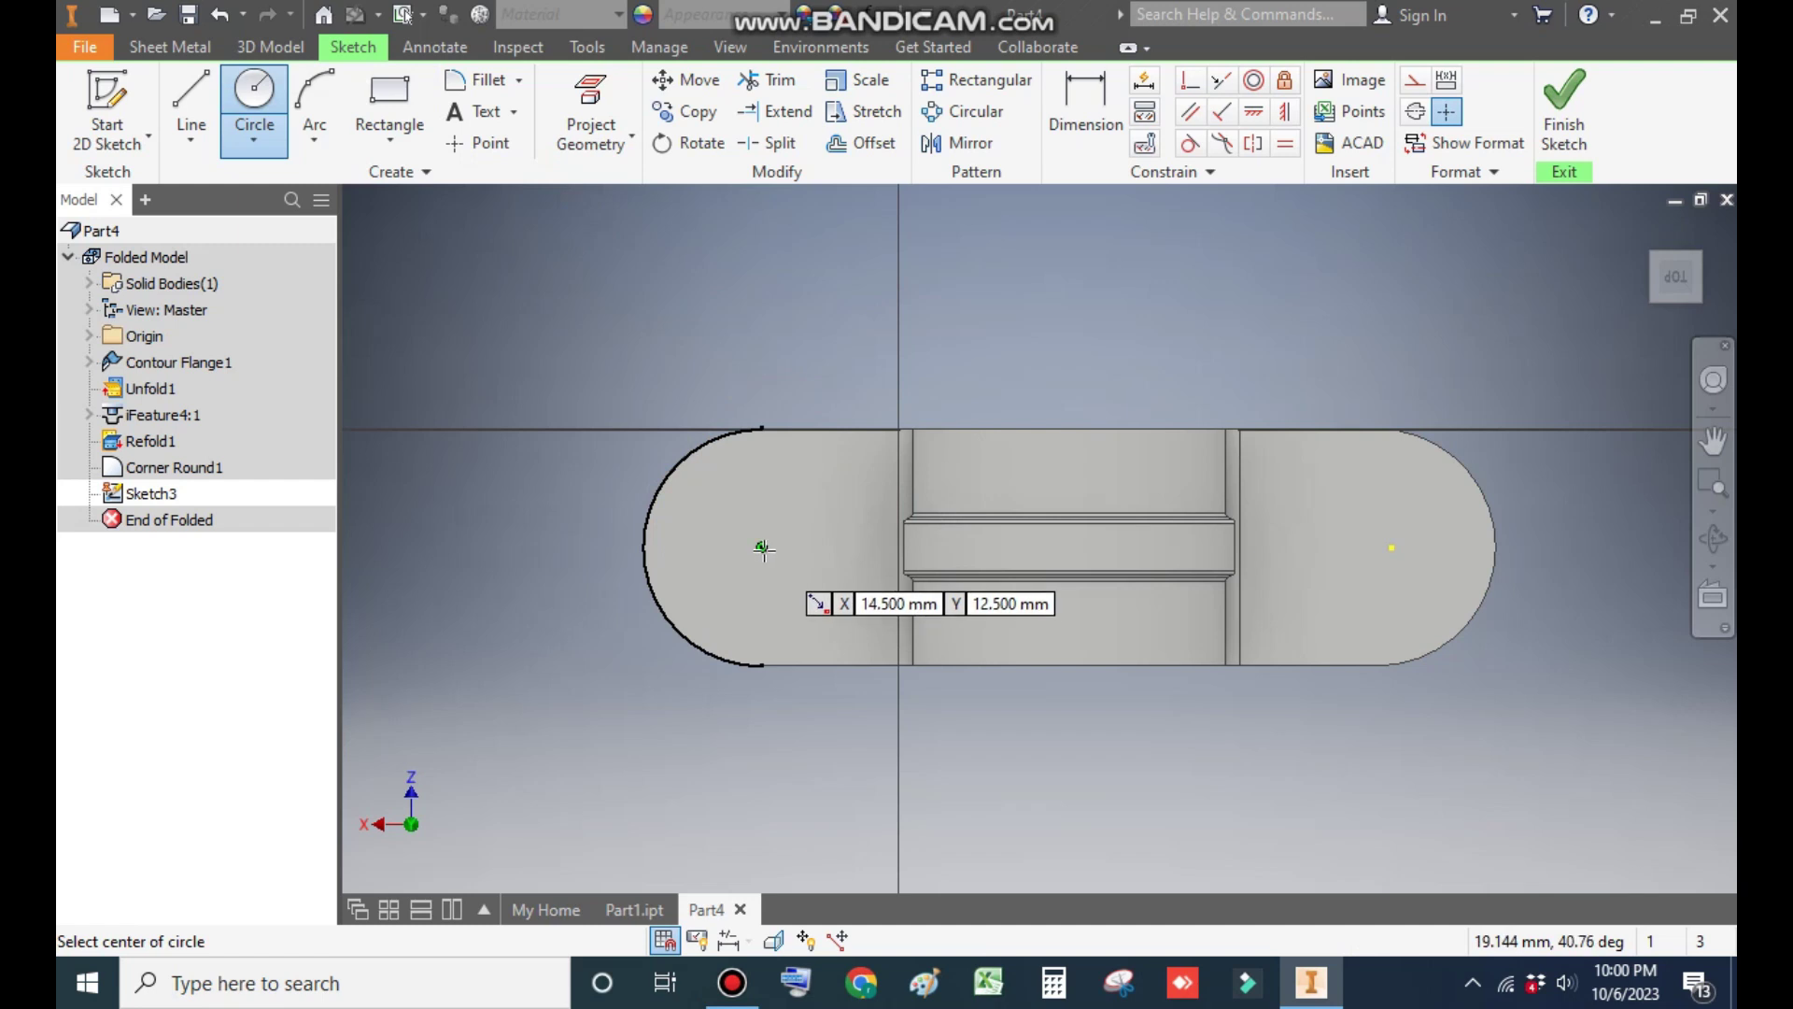
click(761, 547)
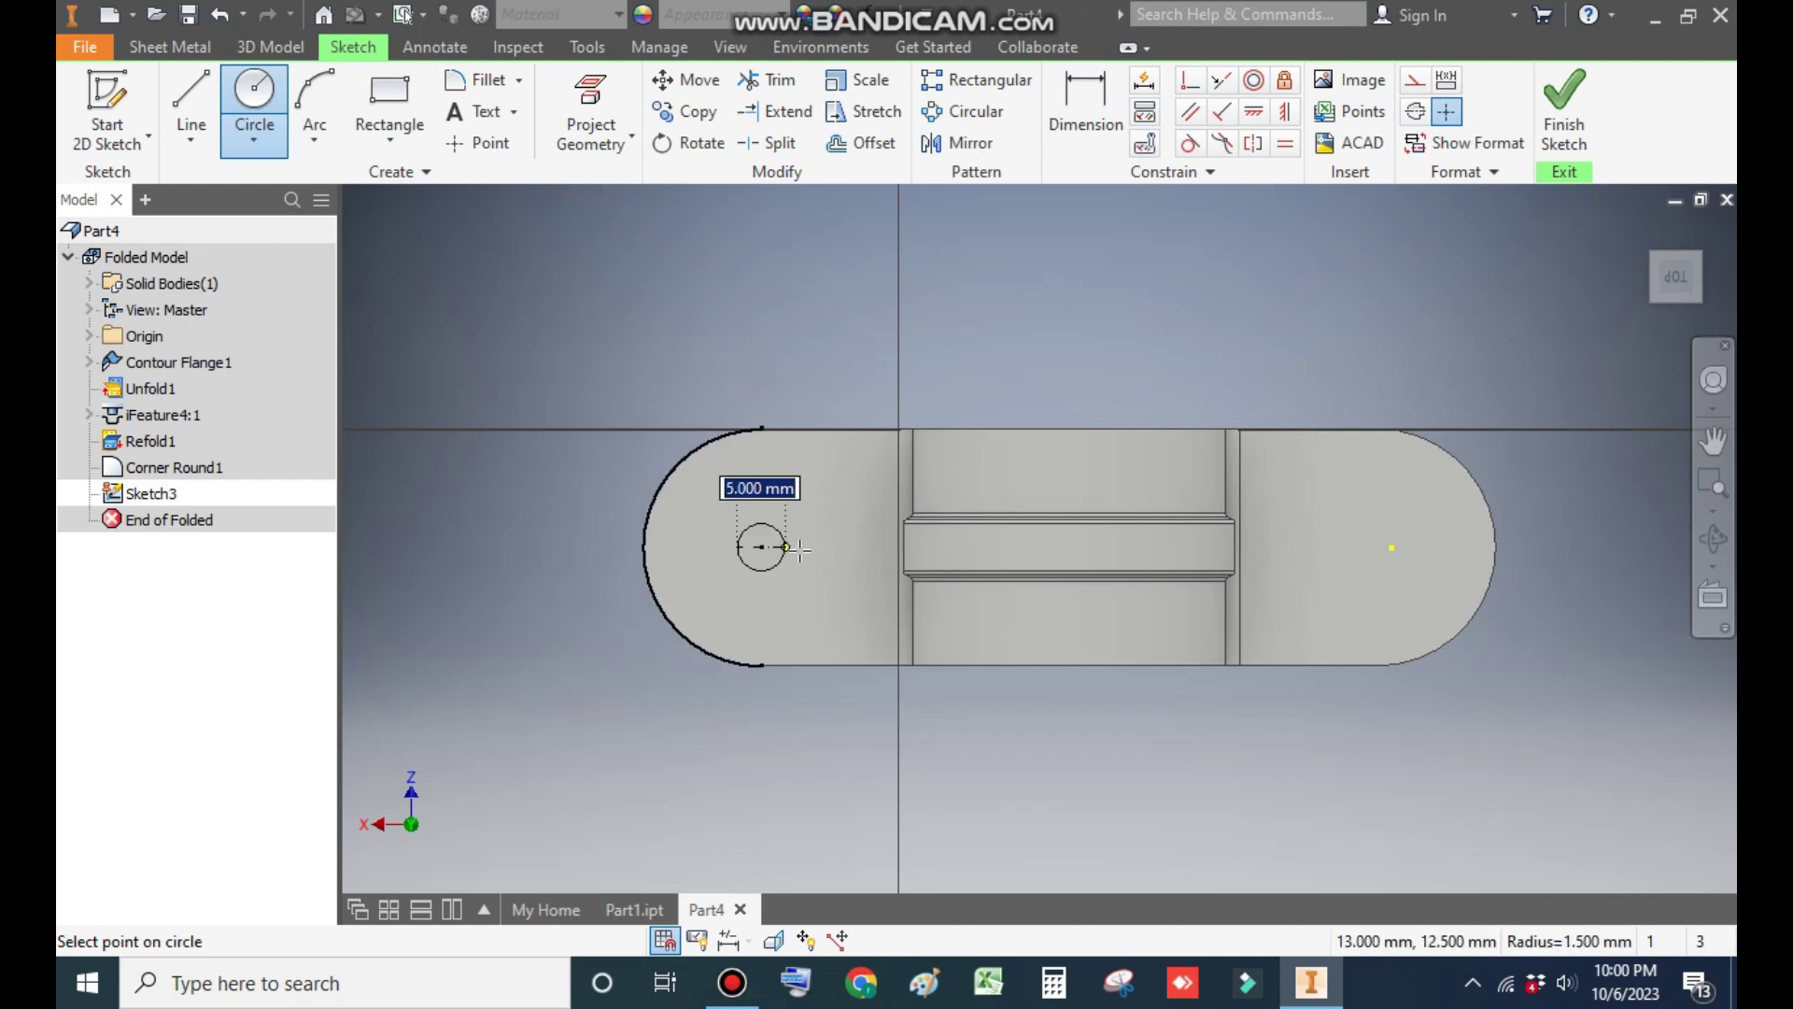
text(10)
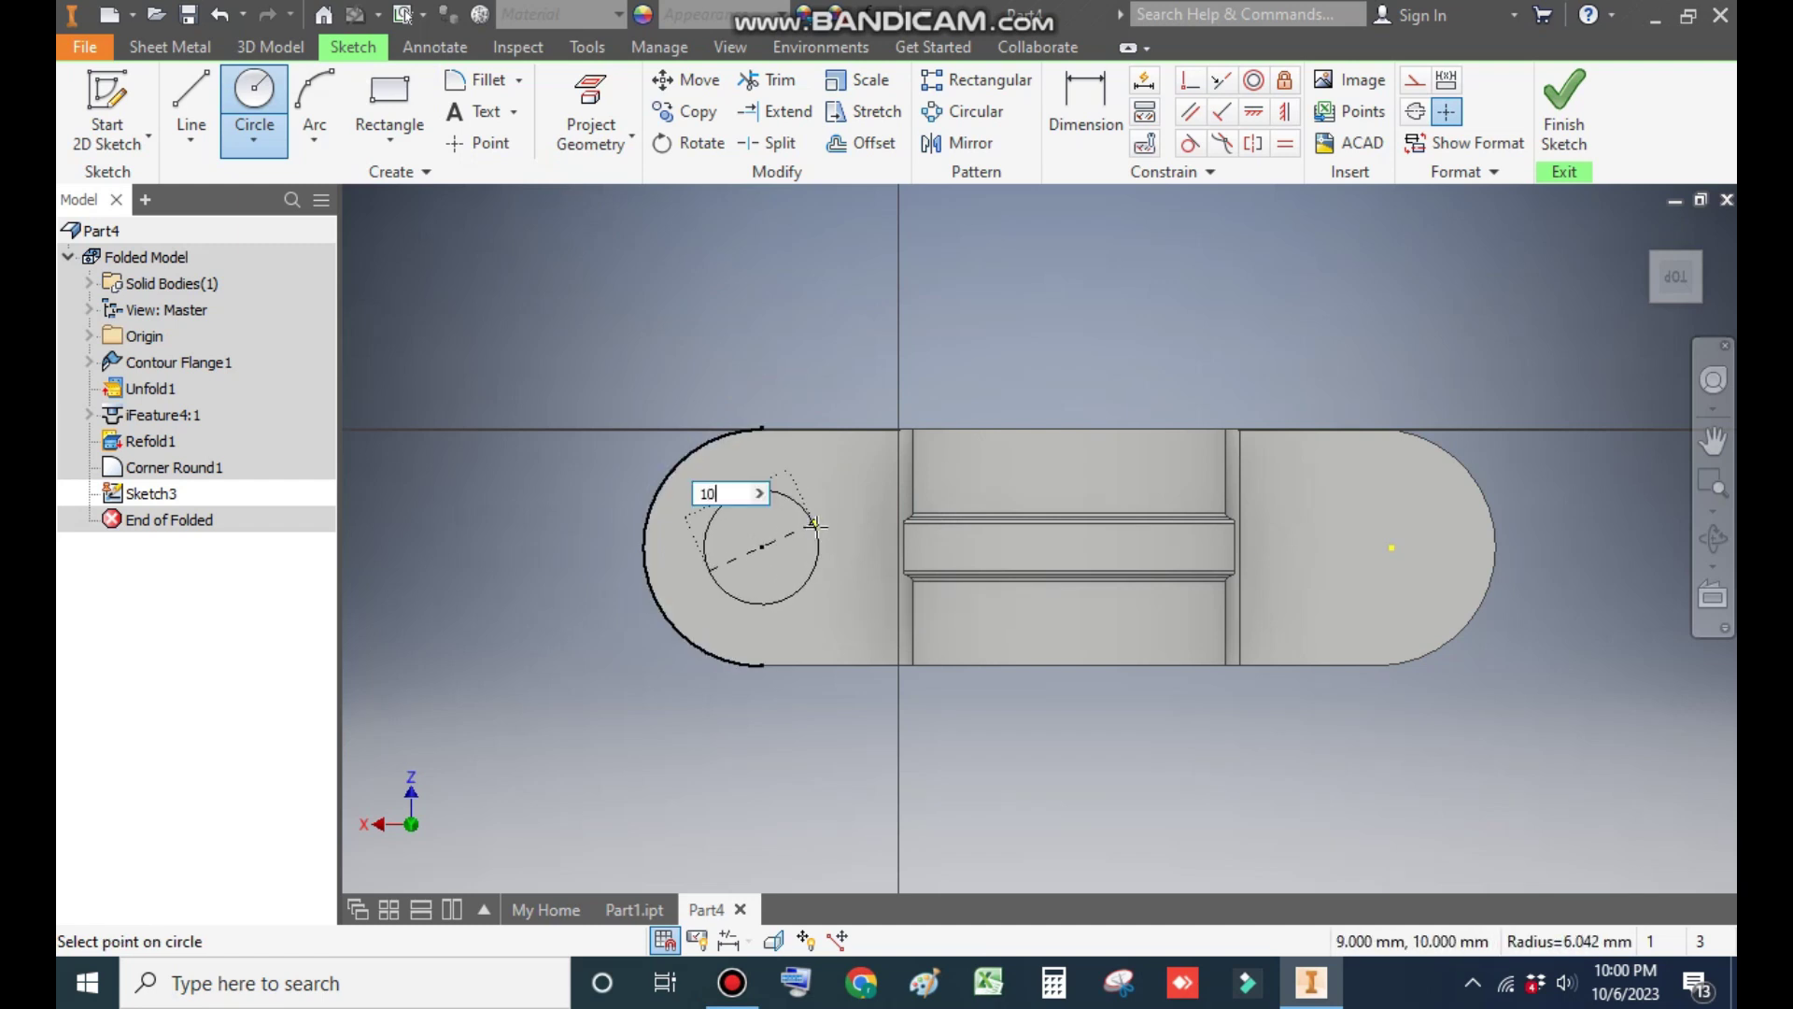
key(Return)
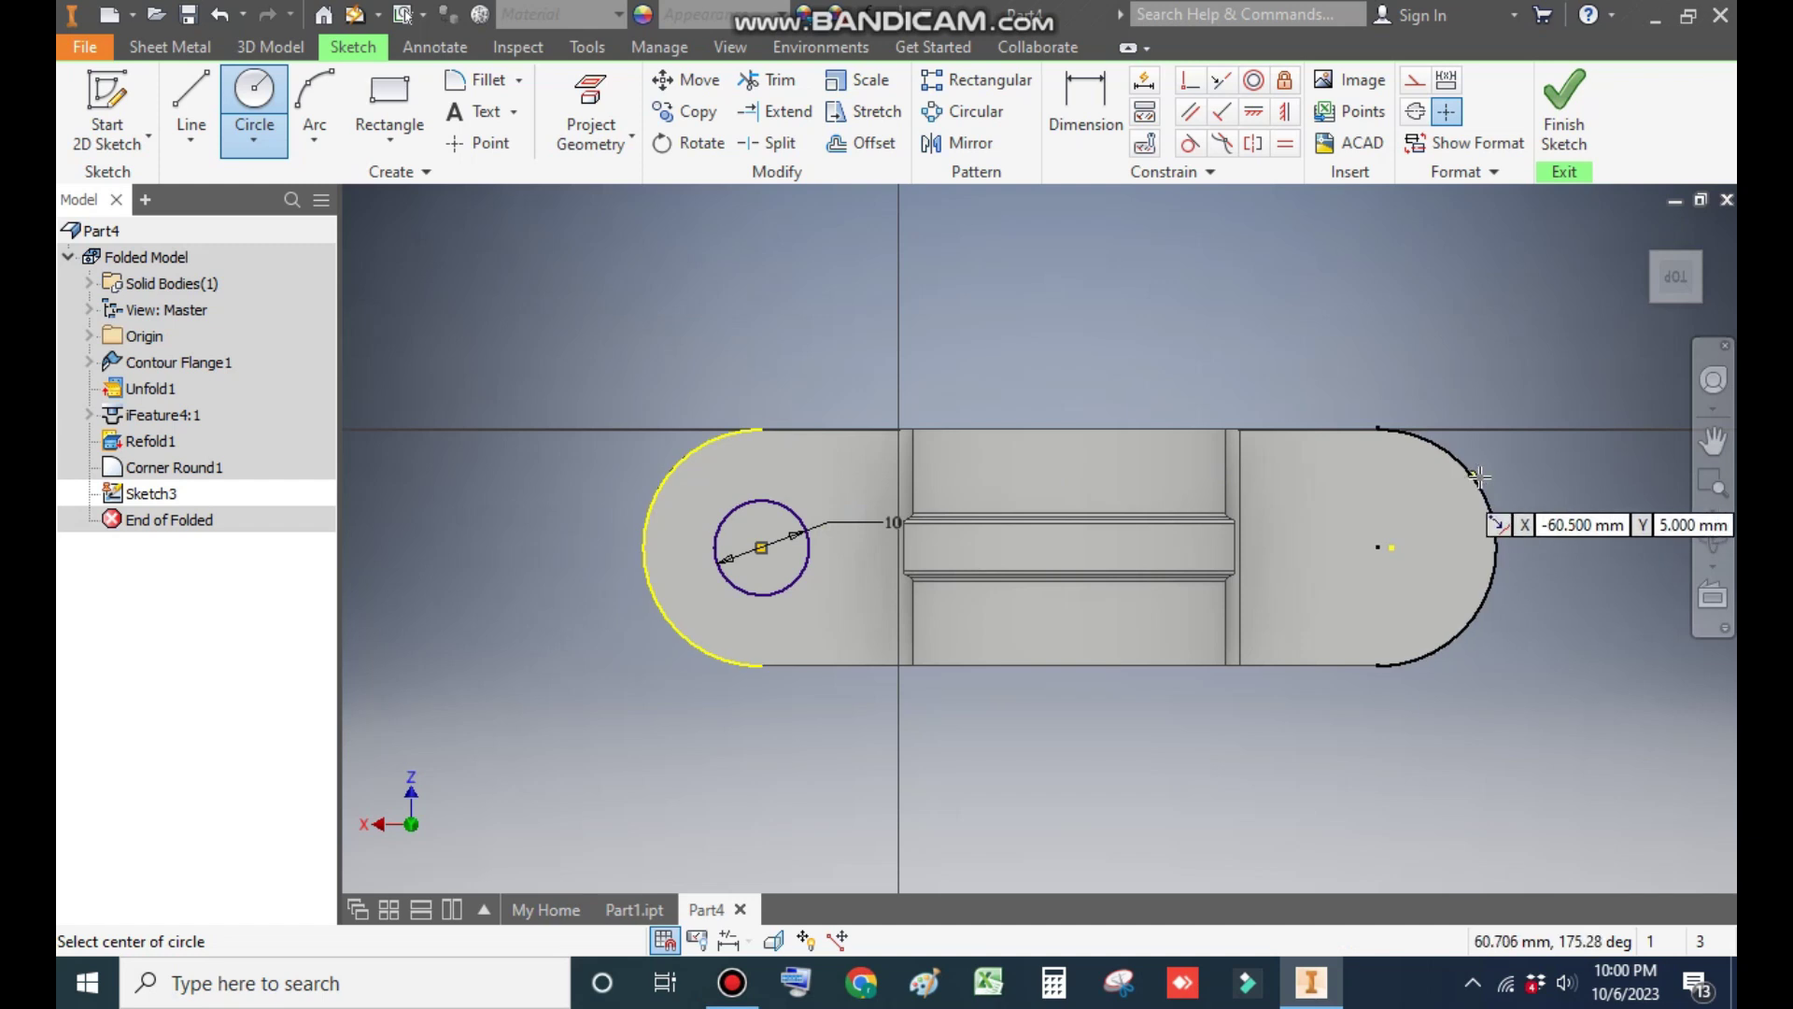
Draw the second 10 mm circle at the right end's arc centre and finish the sketch.
scroll(1380, 556, up, 3)
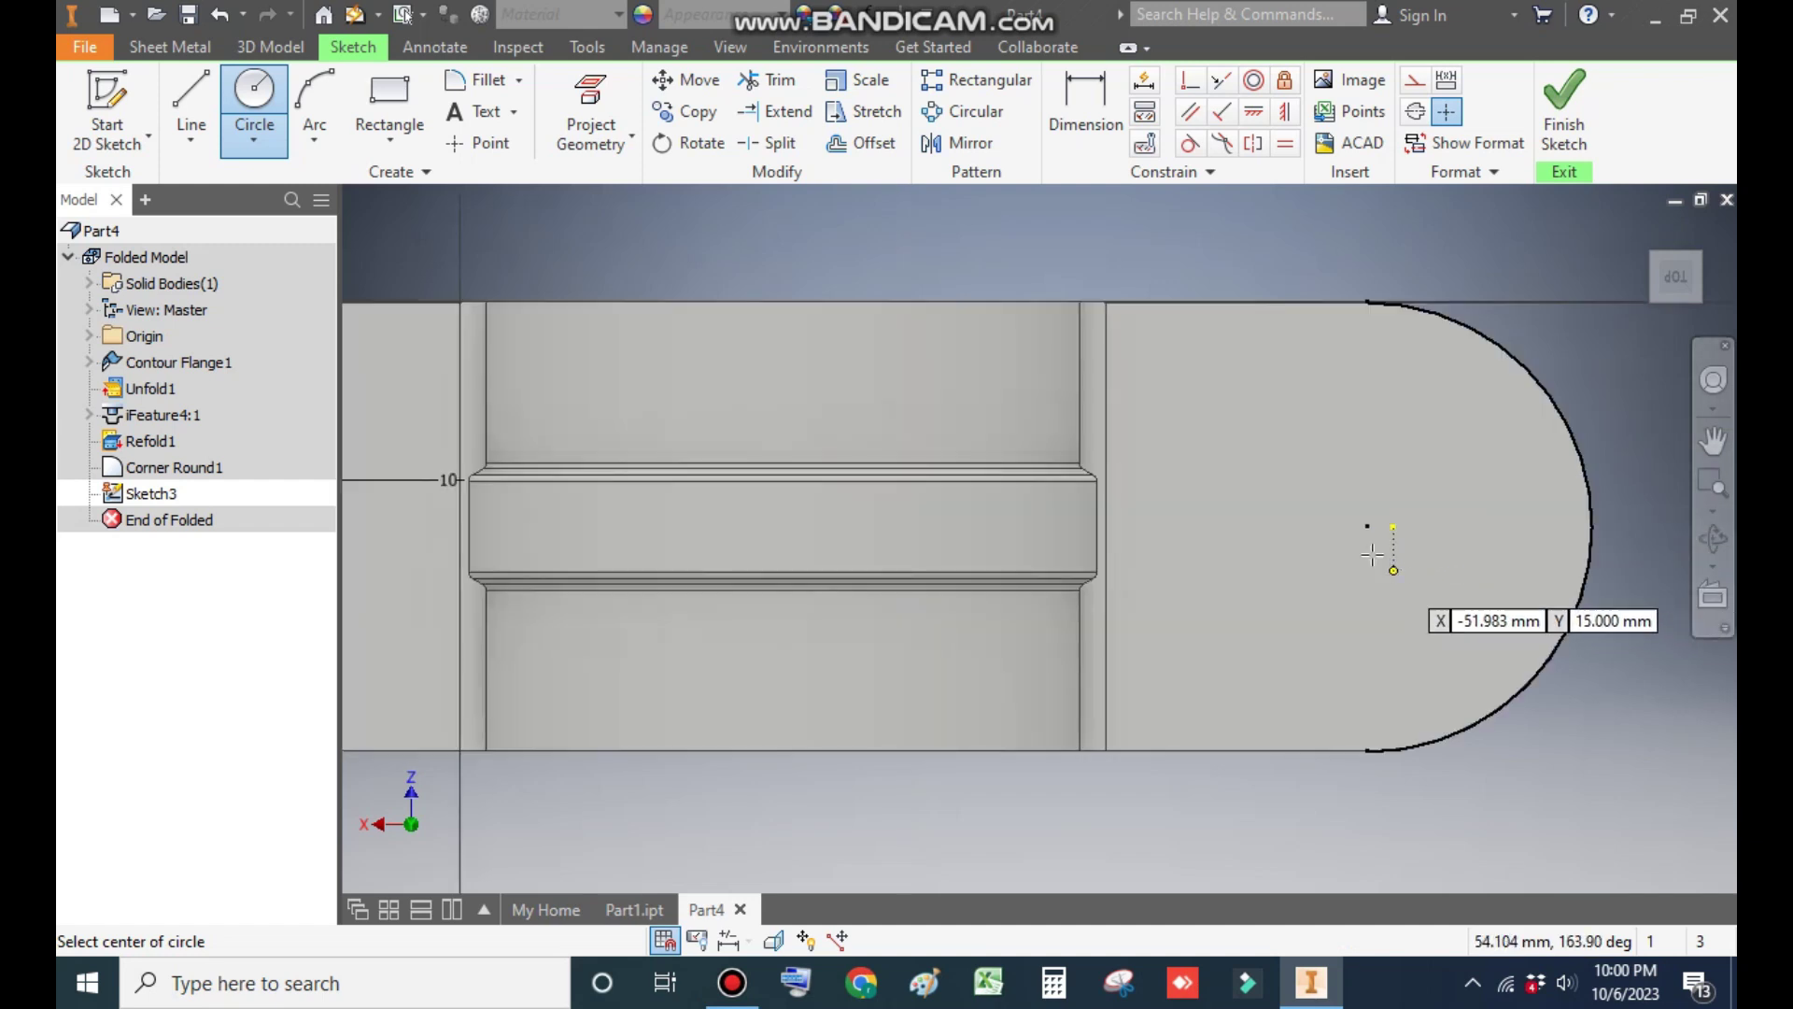
click(1365, 526)
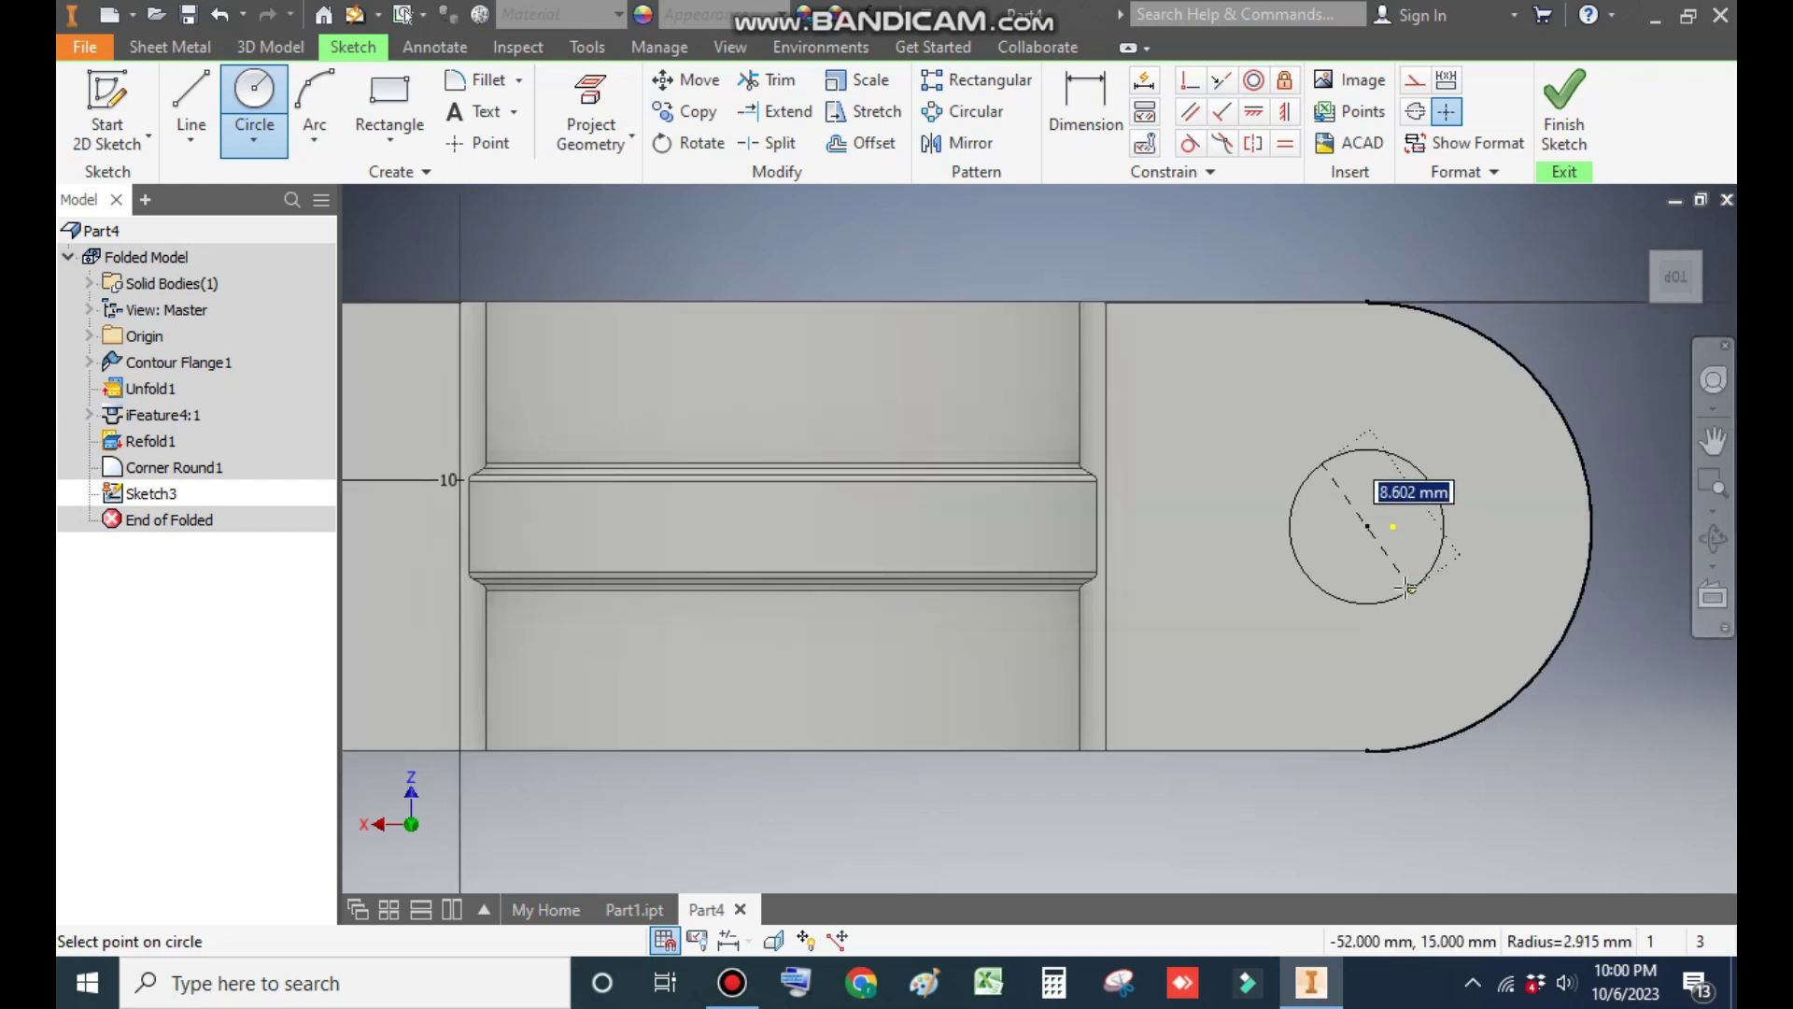
click(1409, 592)
scroll(1408, 591, down, 2)
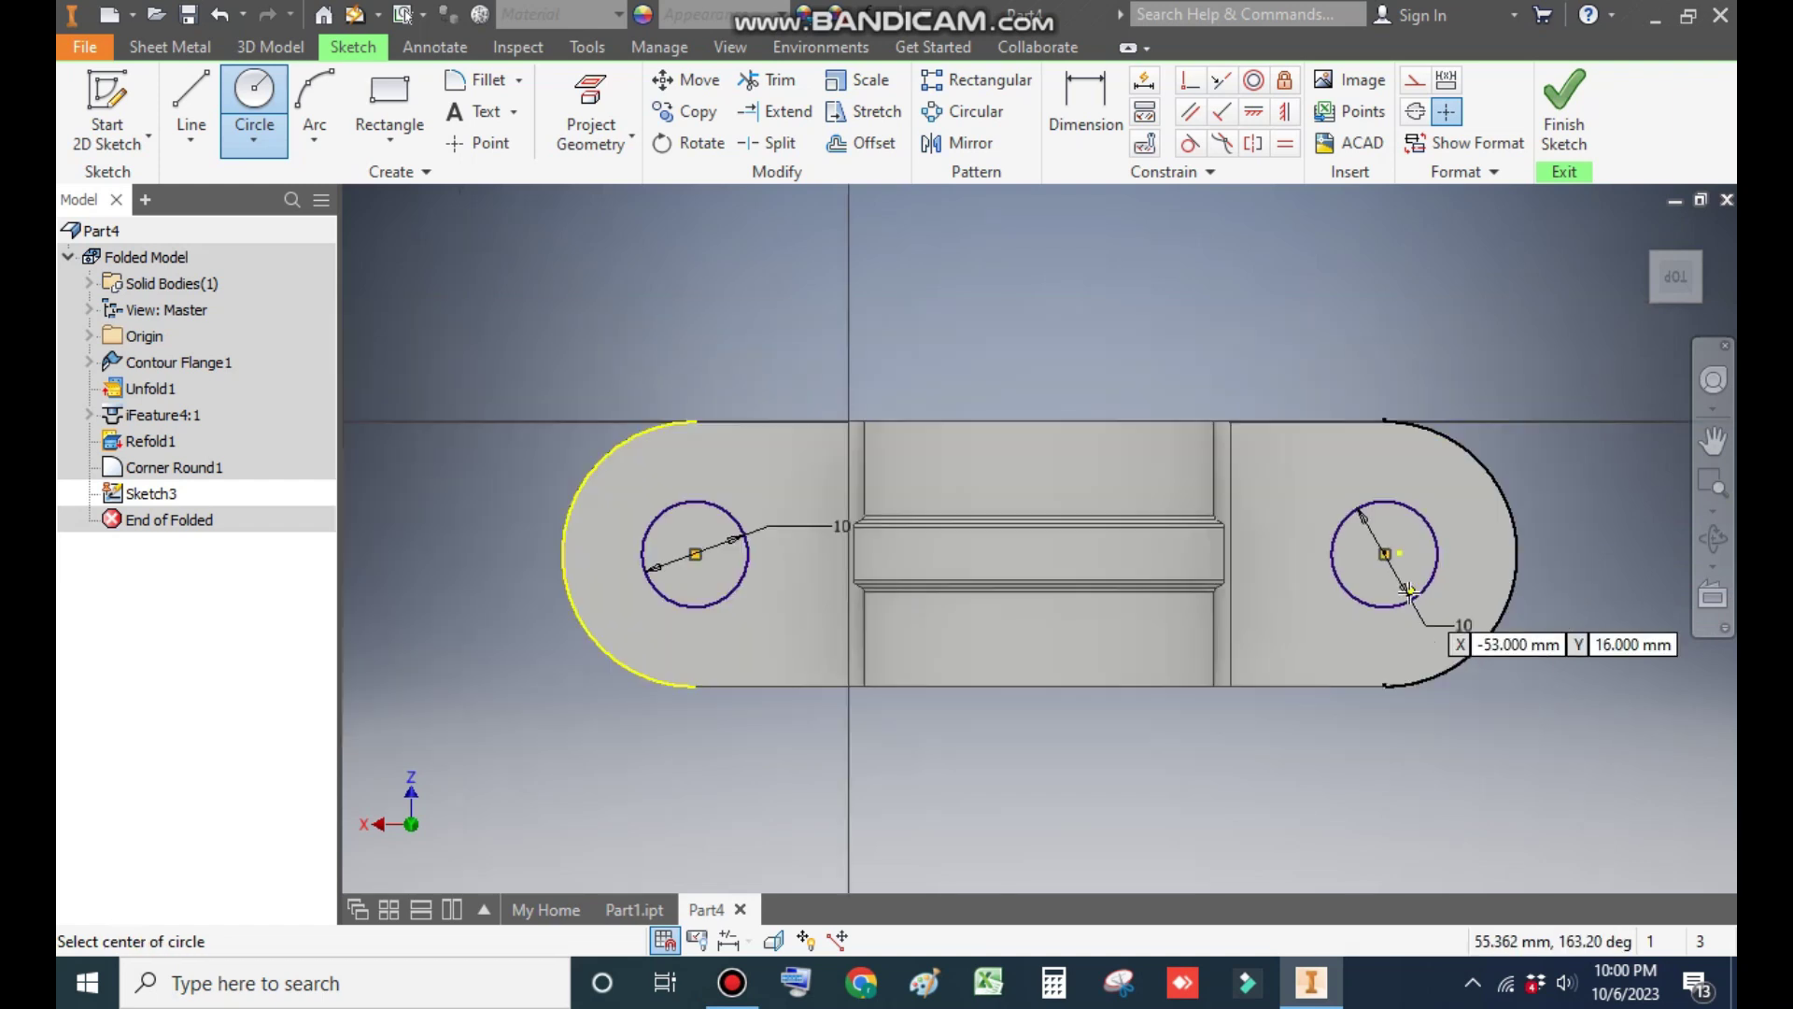
click(1569, 131)
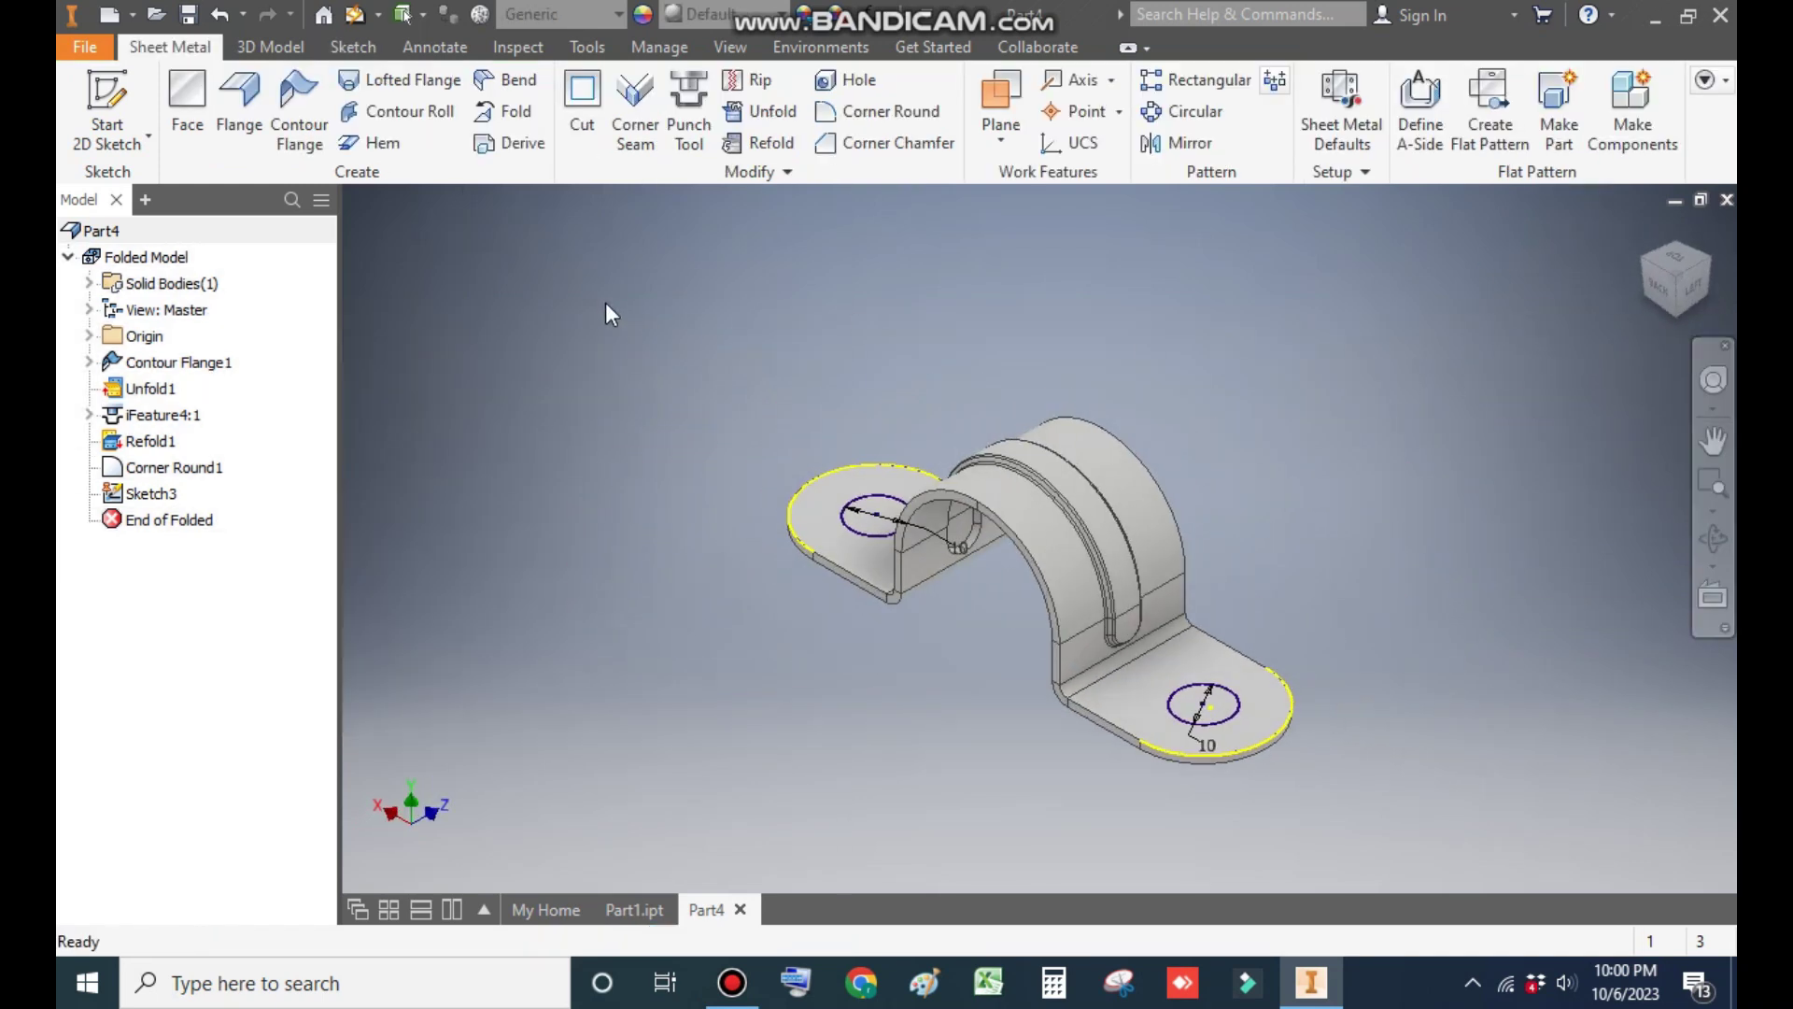
Cut both 10 mm circles through the sheet thickness to make the two mounting holes.
click(586, 119)
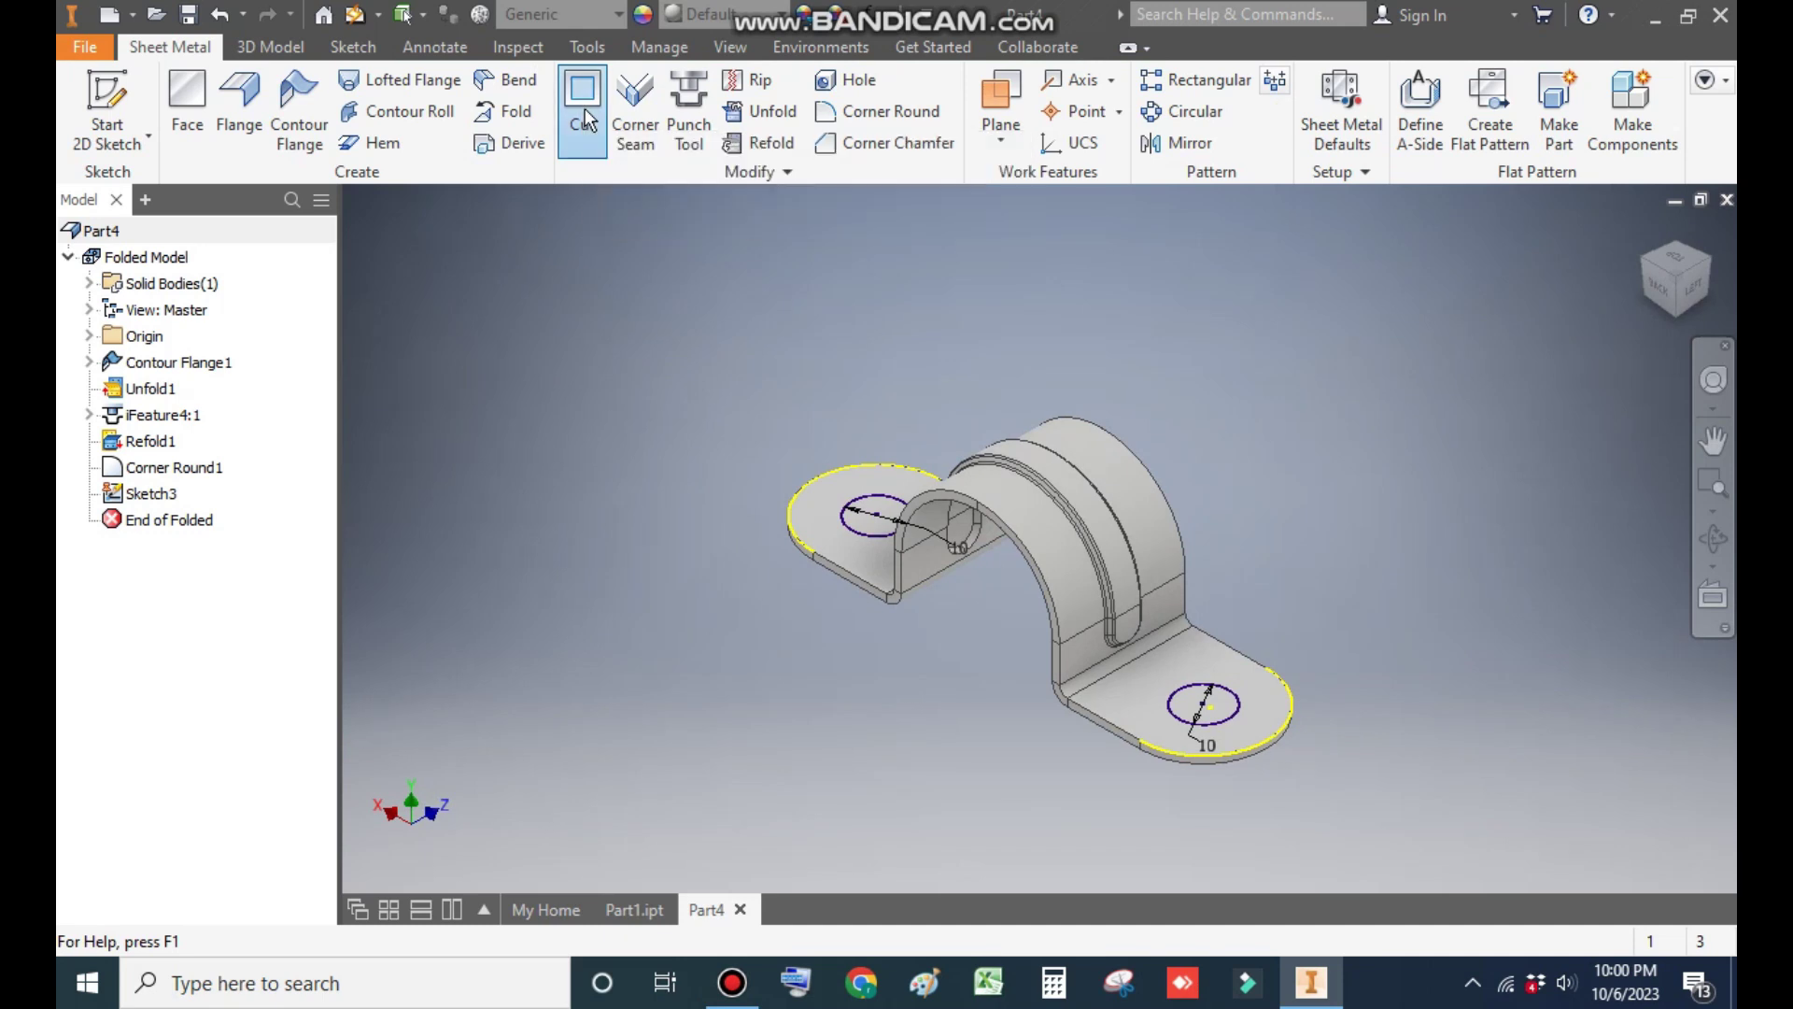
click(870, 516)
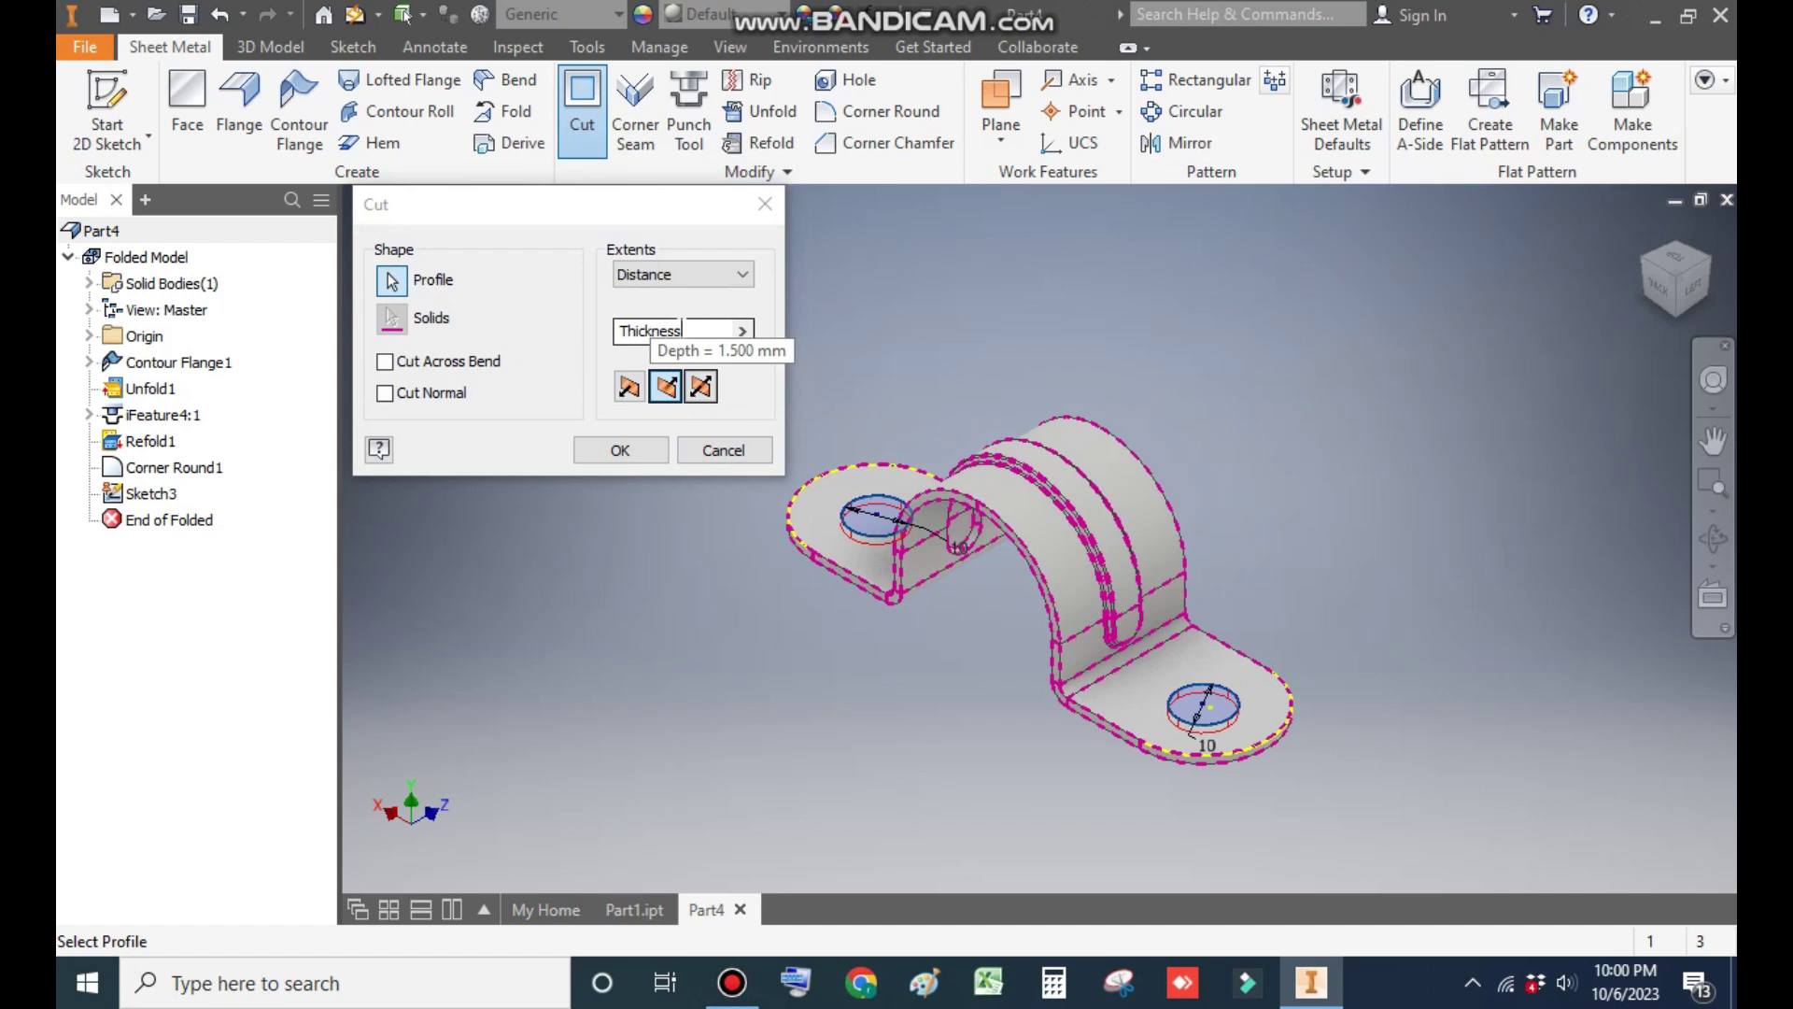
click(620, 450)
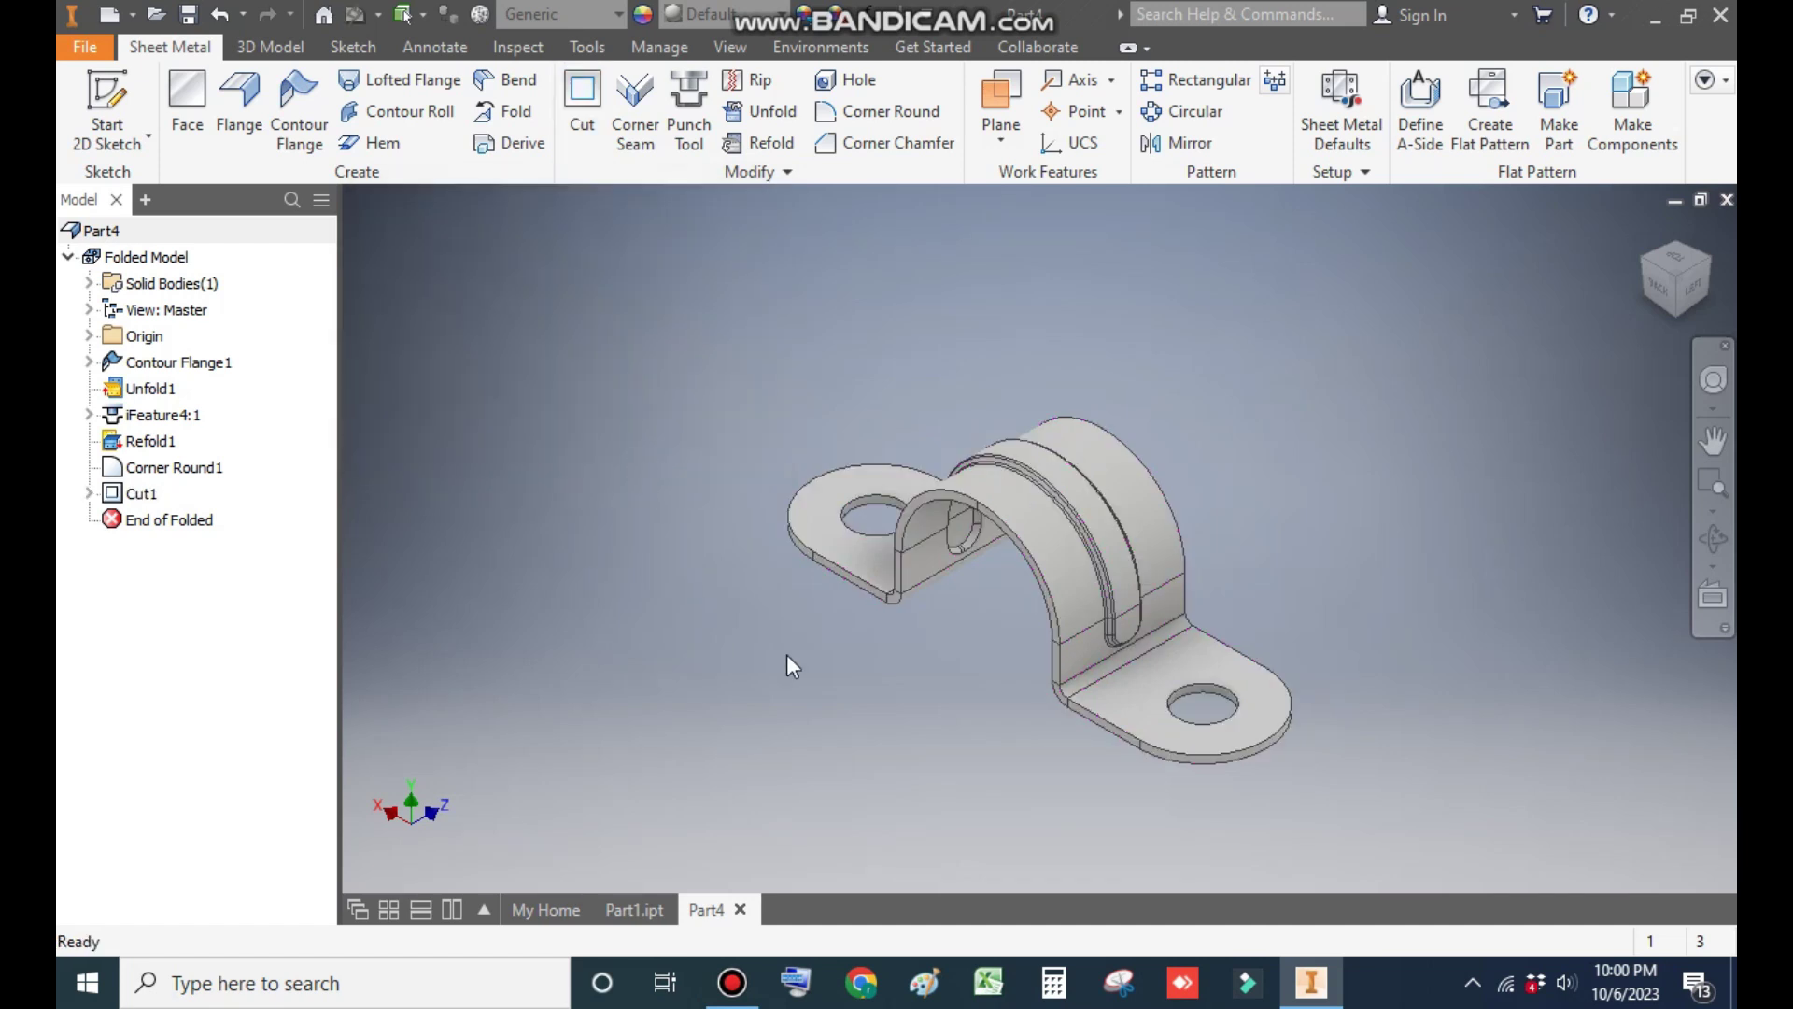
click(1639, 261)
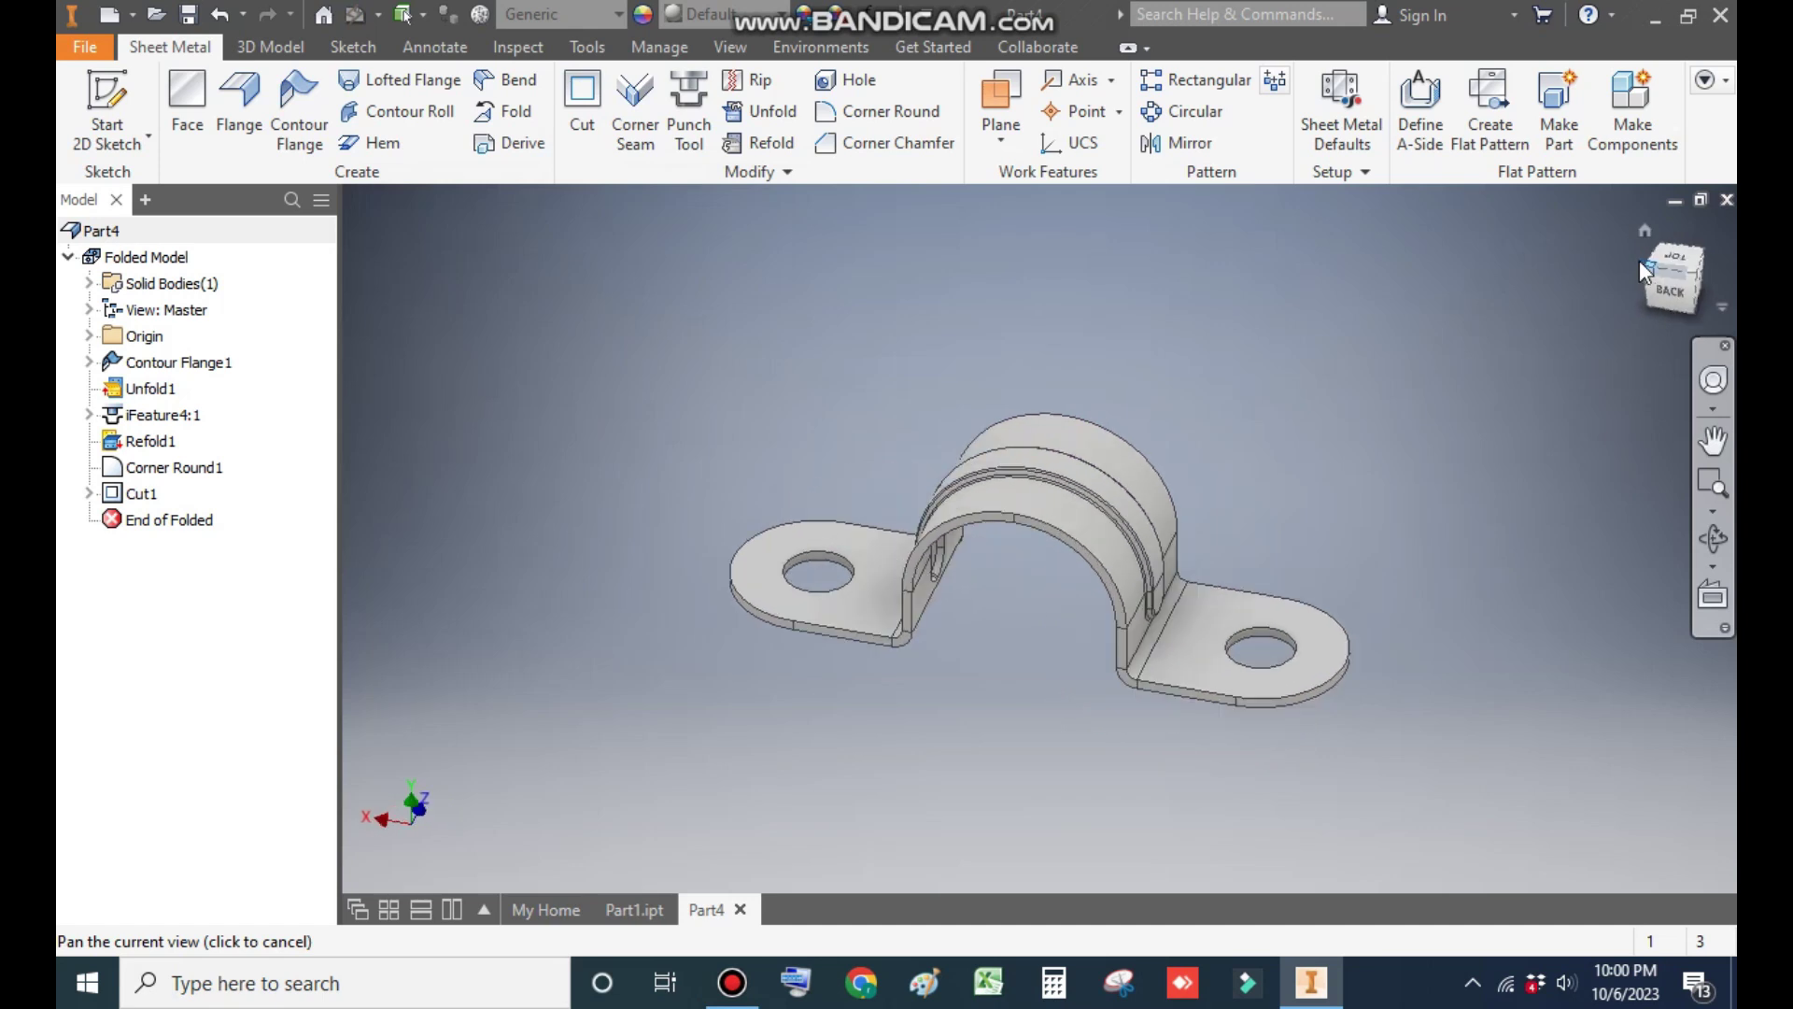
Apply the Chrome - Polished appearance to the clamp from the appearance list.
drag(1398, 625, 1364, 607)
key(Escape)
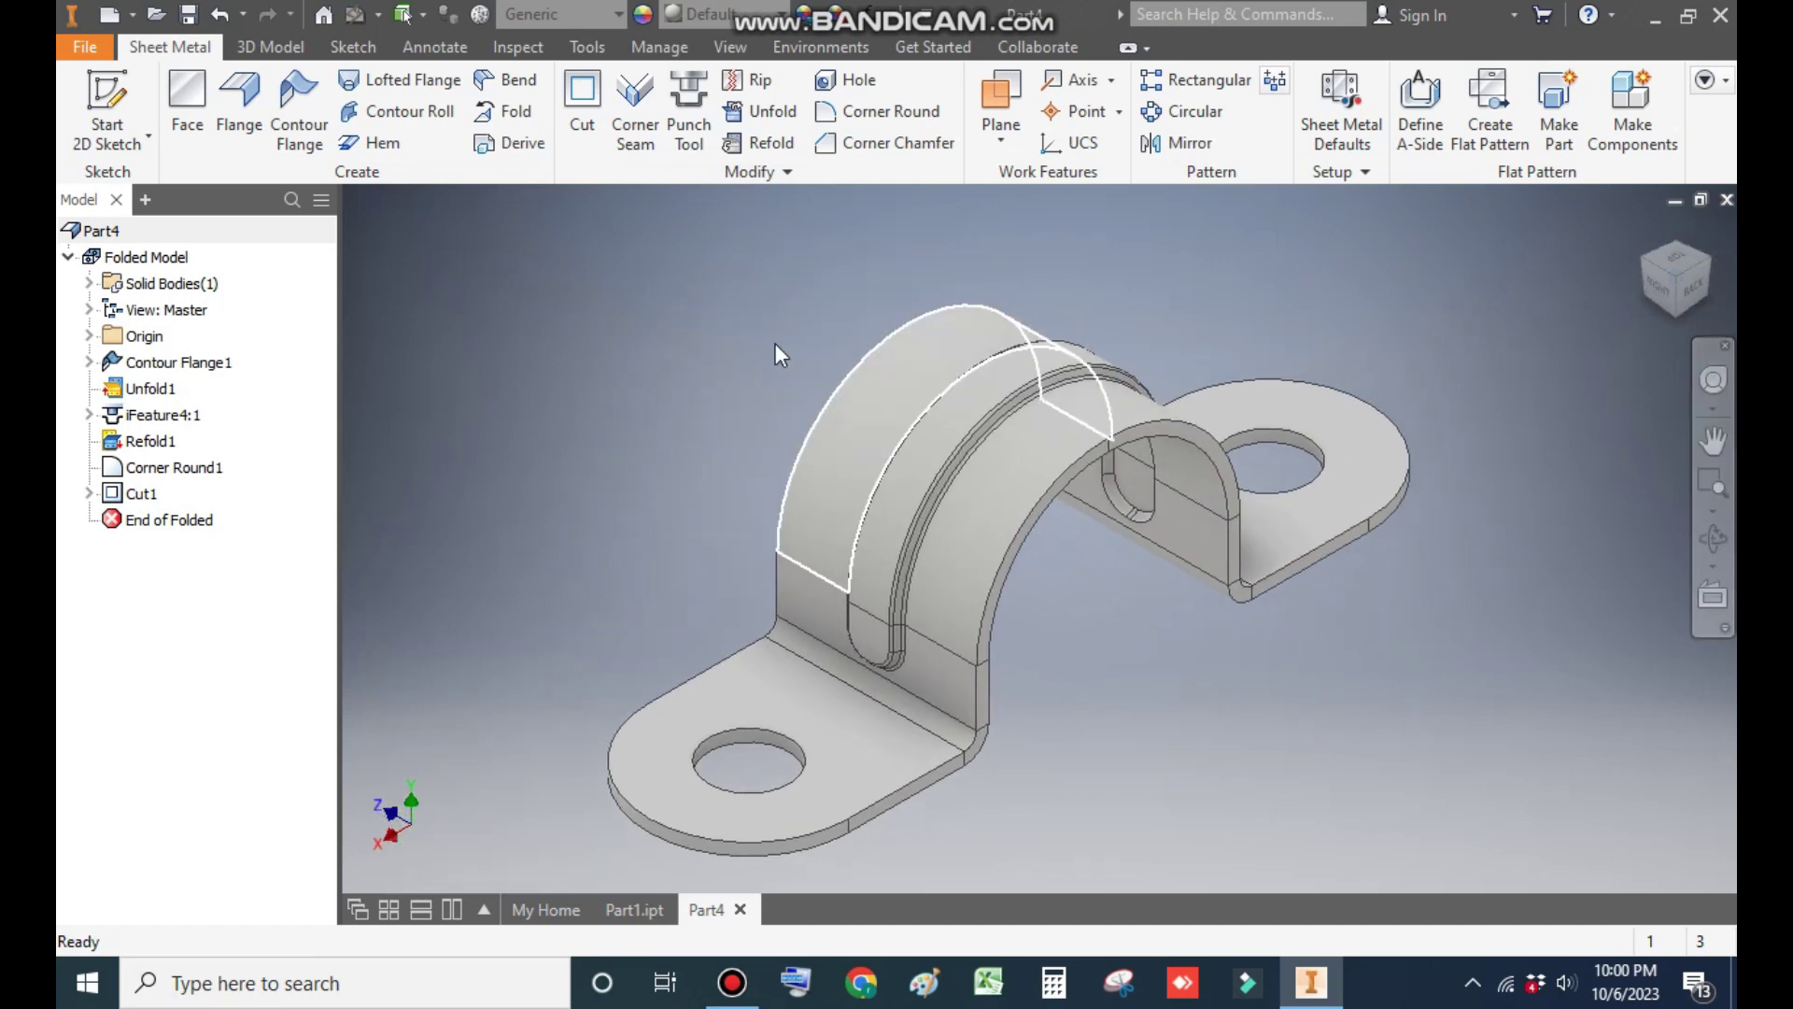
click(717, 18)
drag(916, 198, 915, 140)
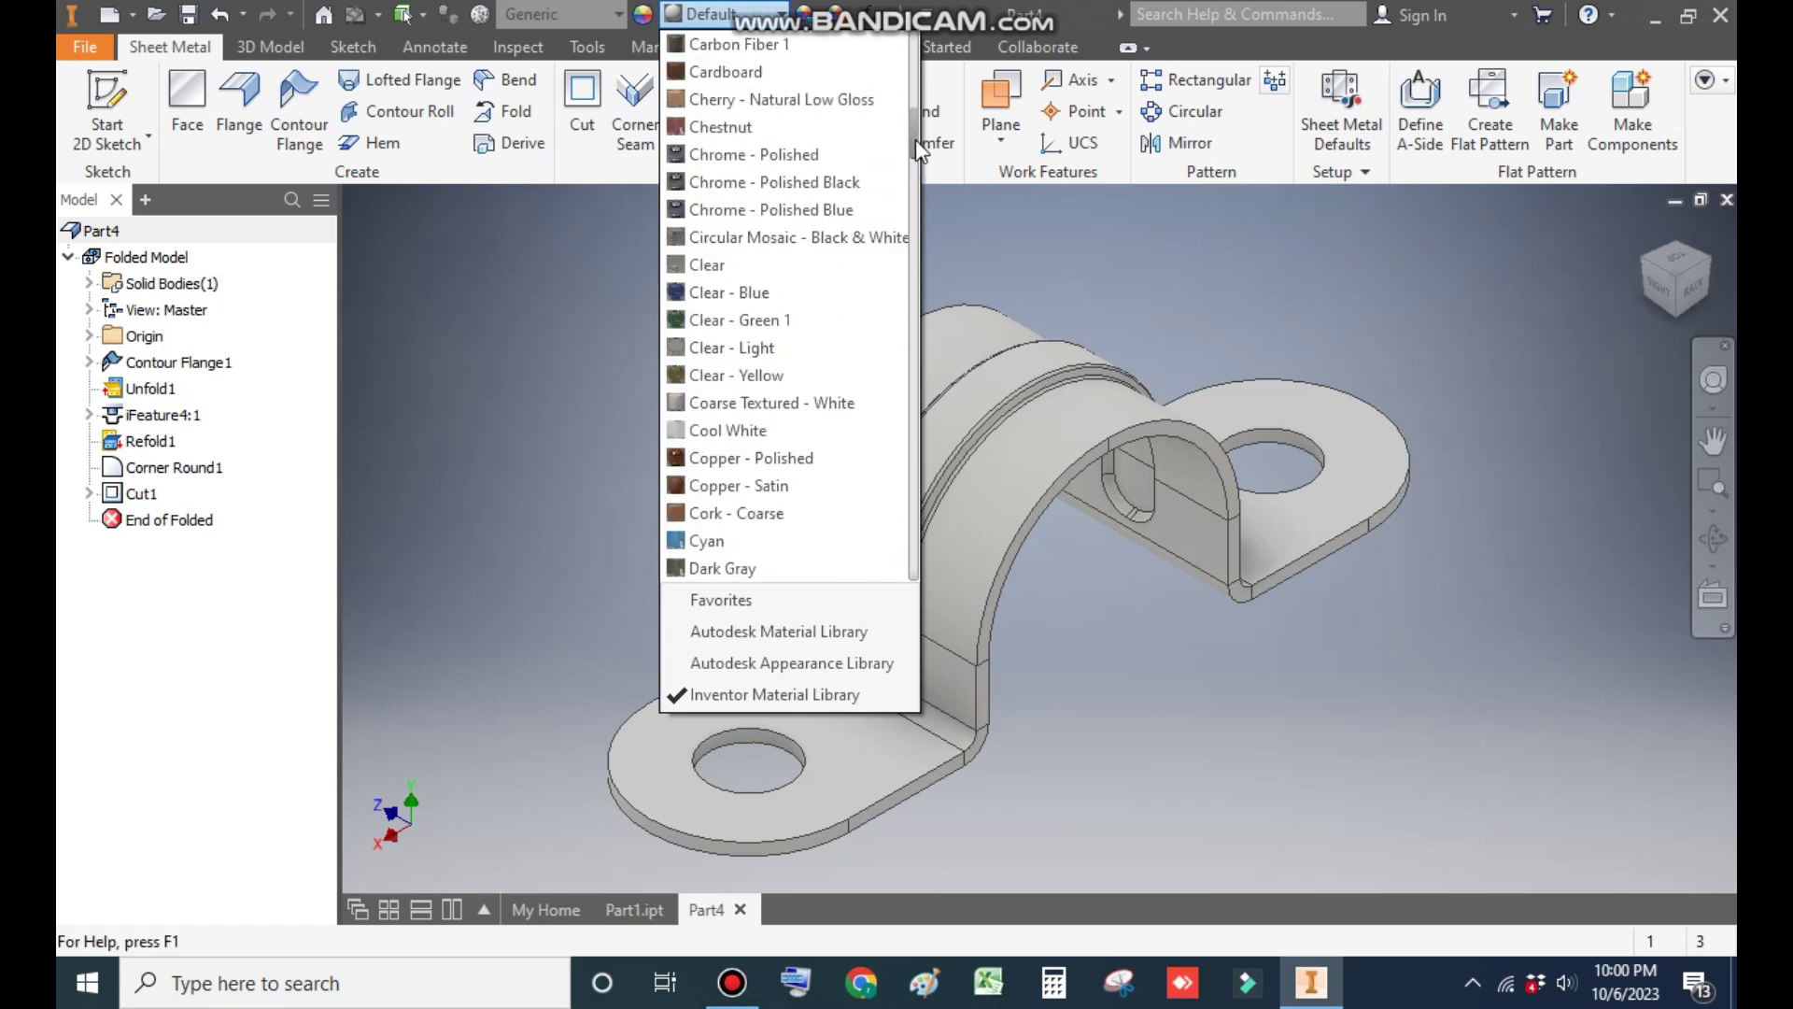
click(788, 159)
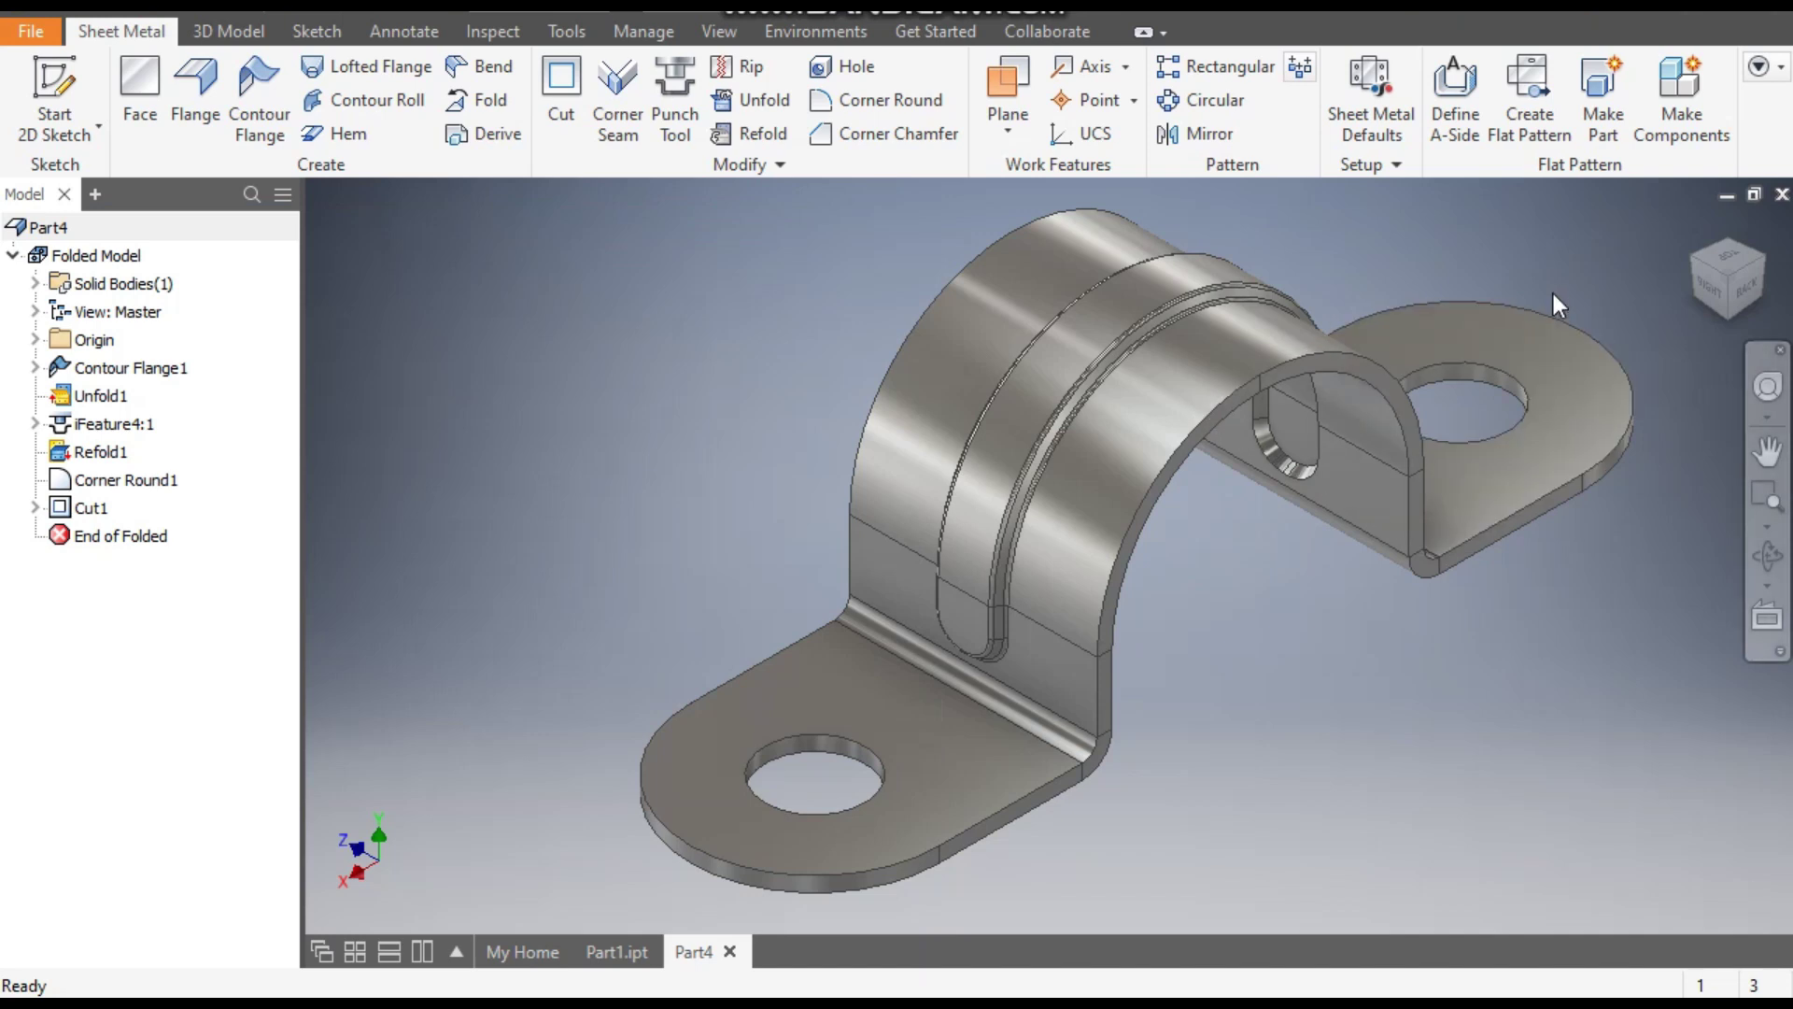
click(1525, 96)
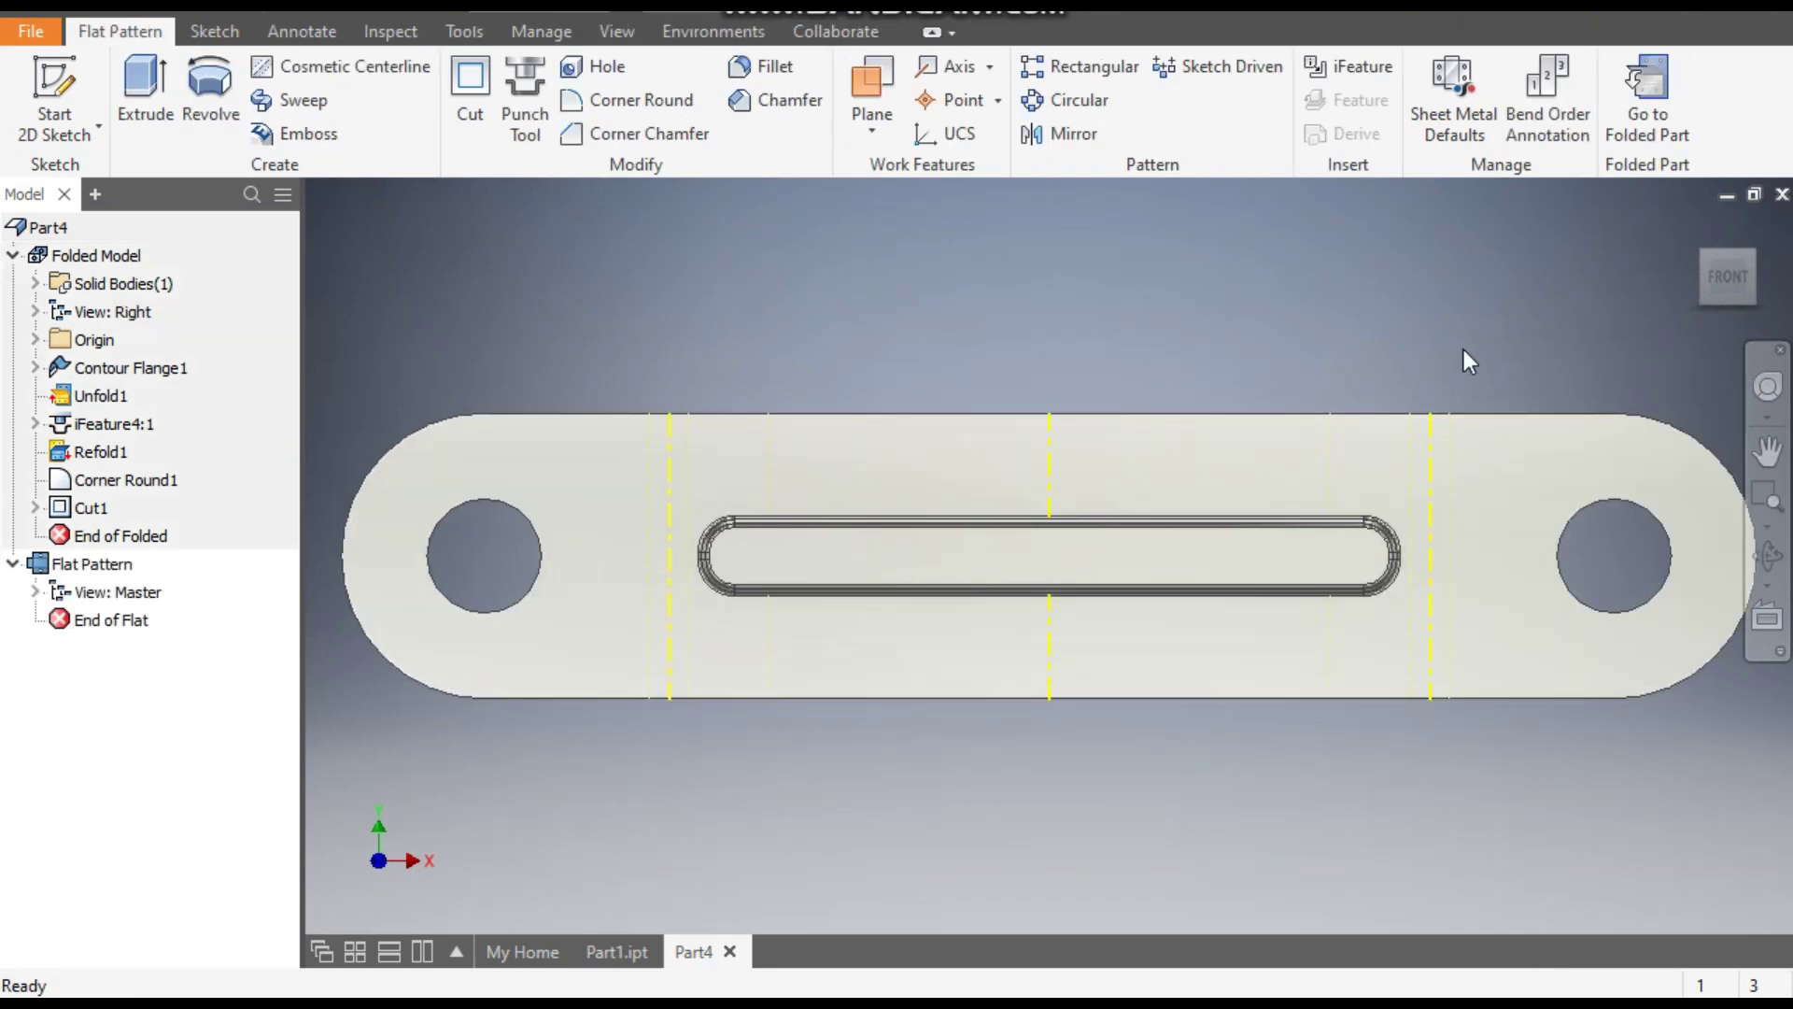
Switch from the flat pattern back to the folded clamp model.
click(1650, 82)
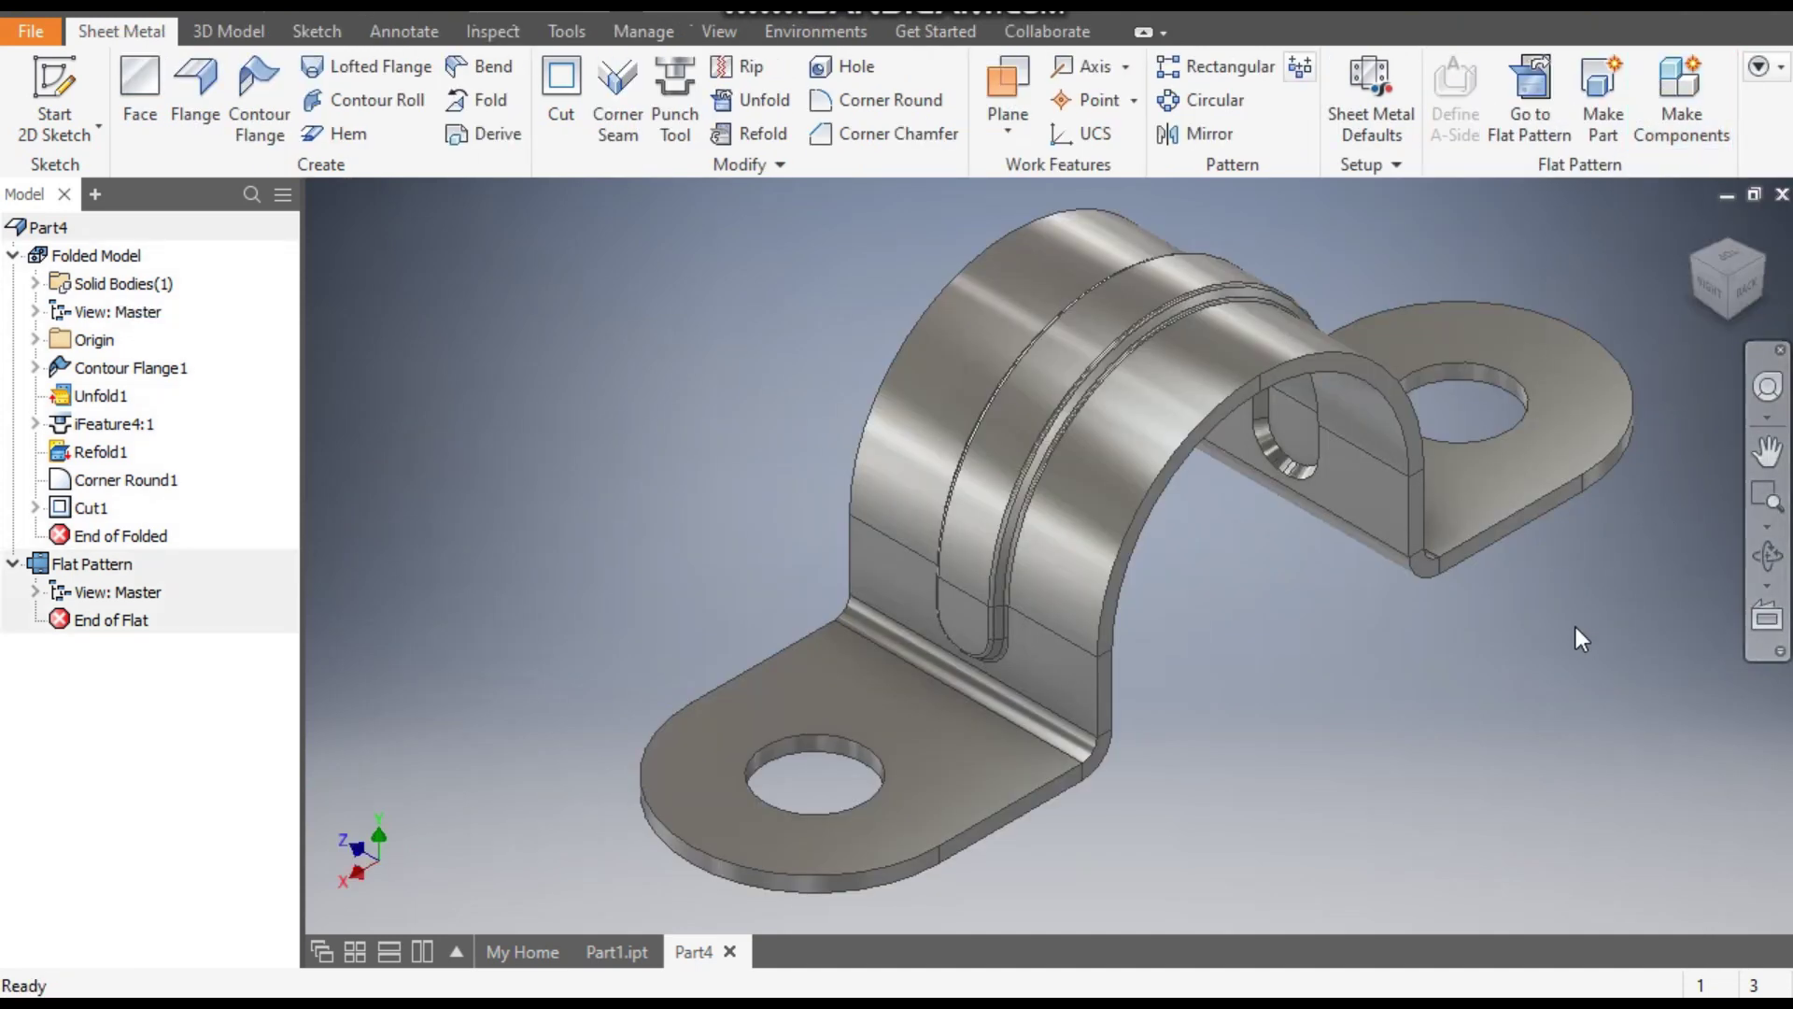
middle_drag(1574, 628, 1532, 621)
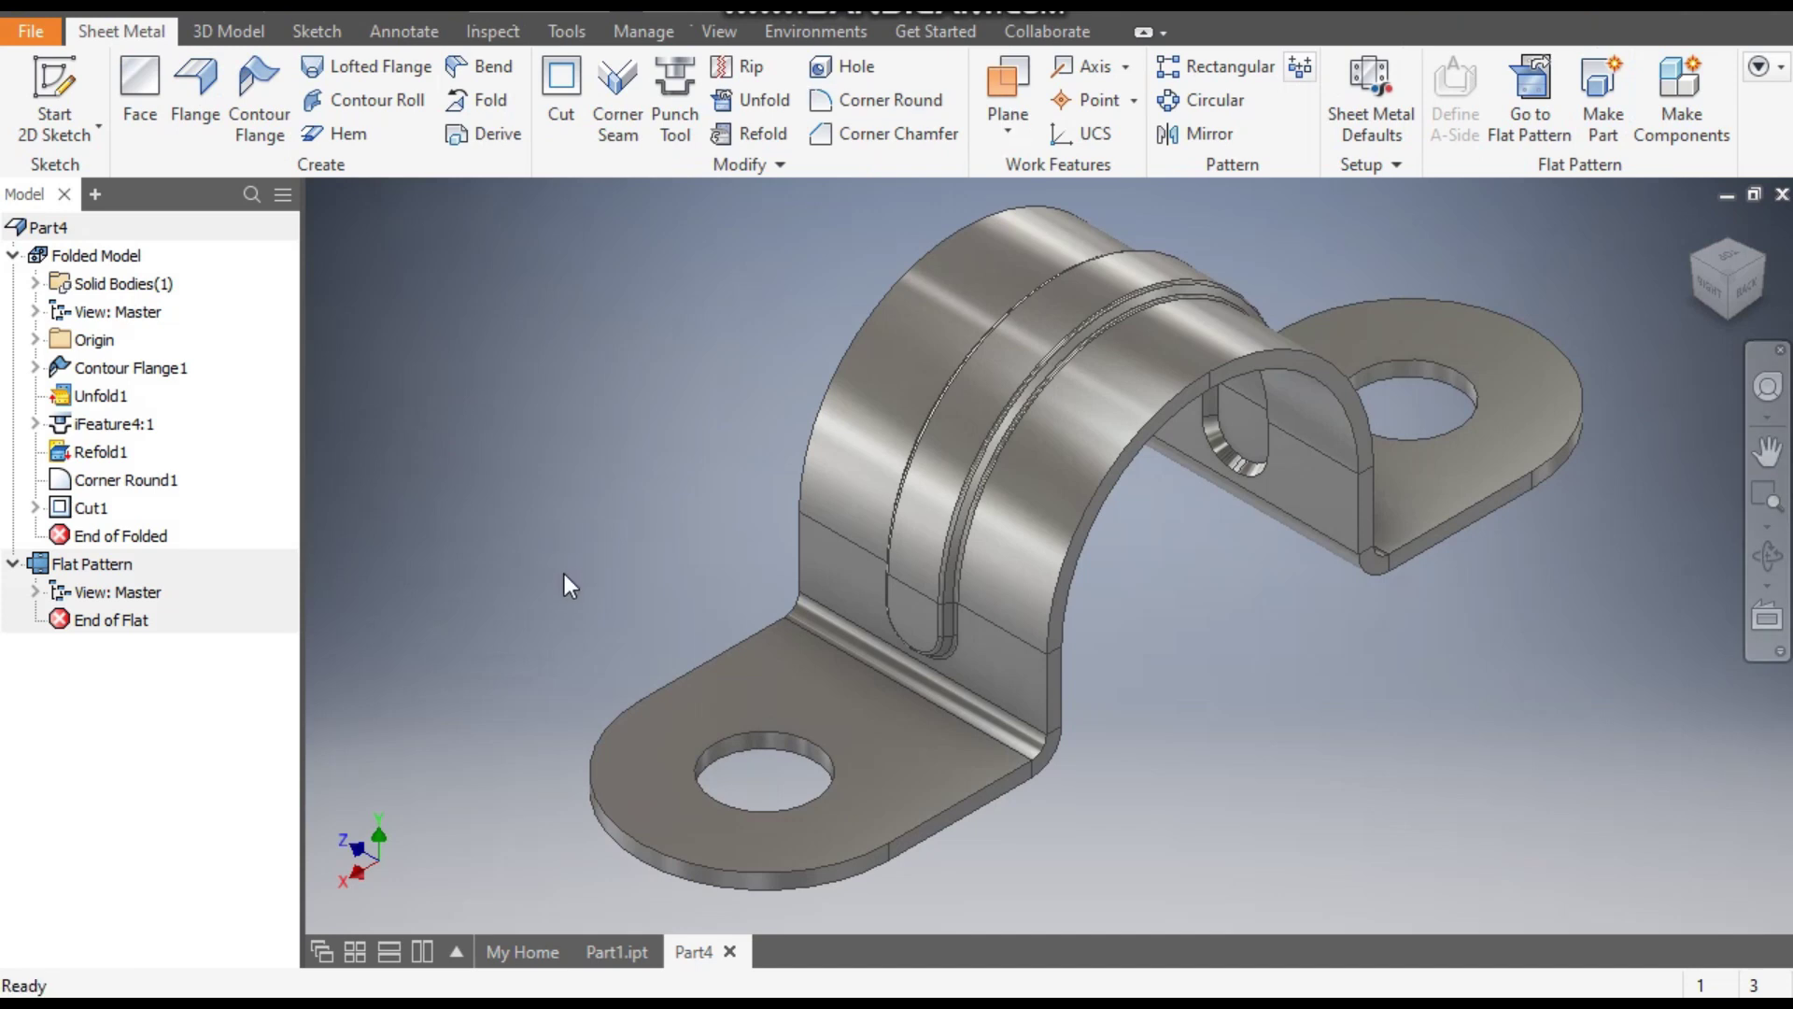